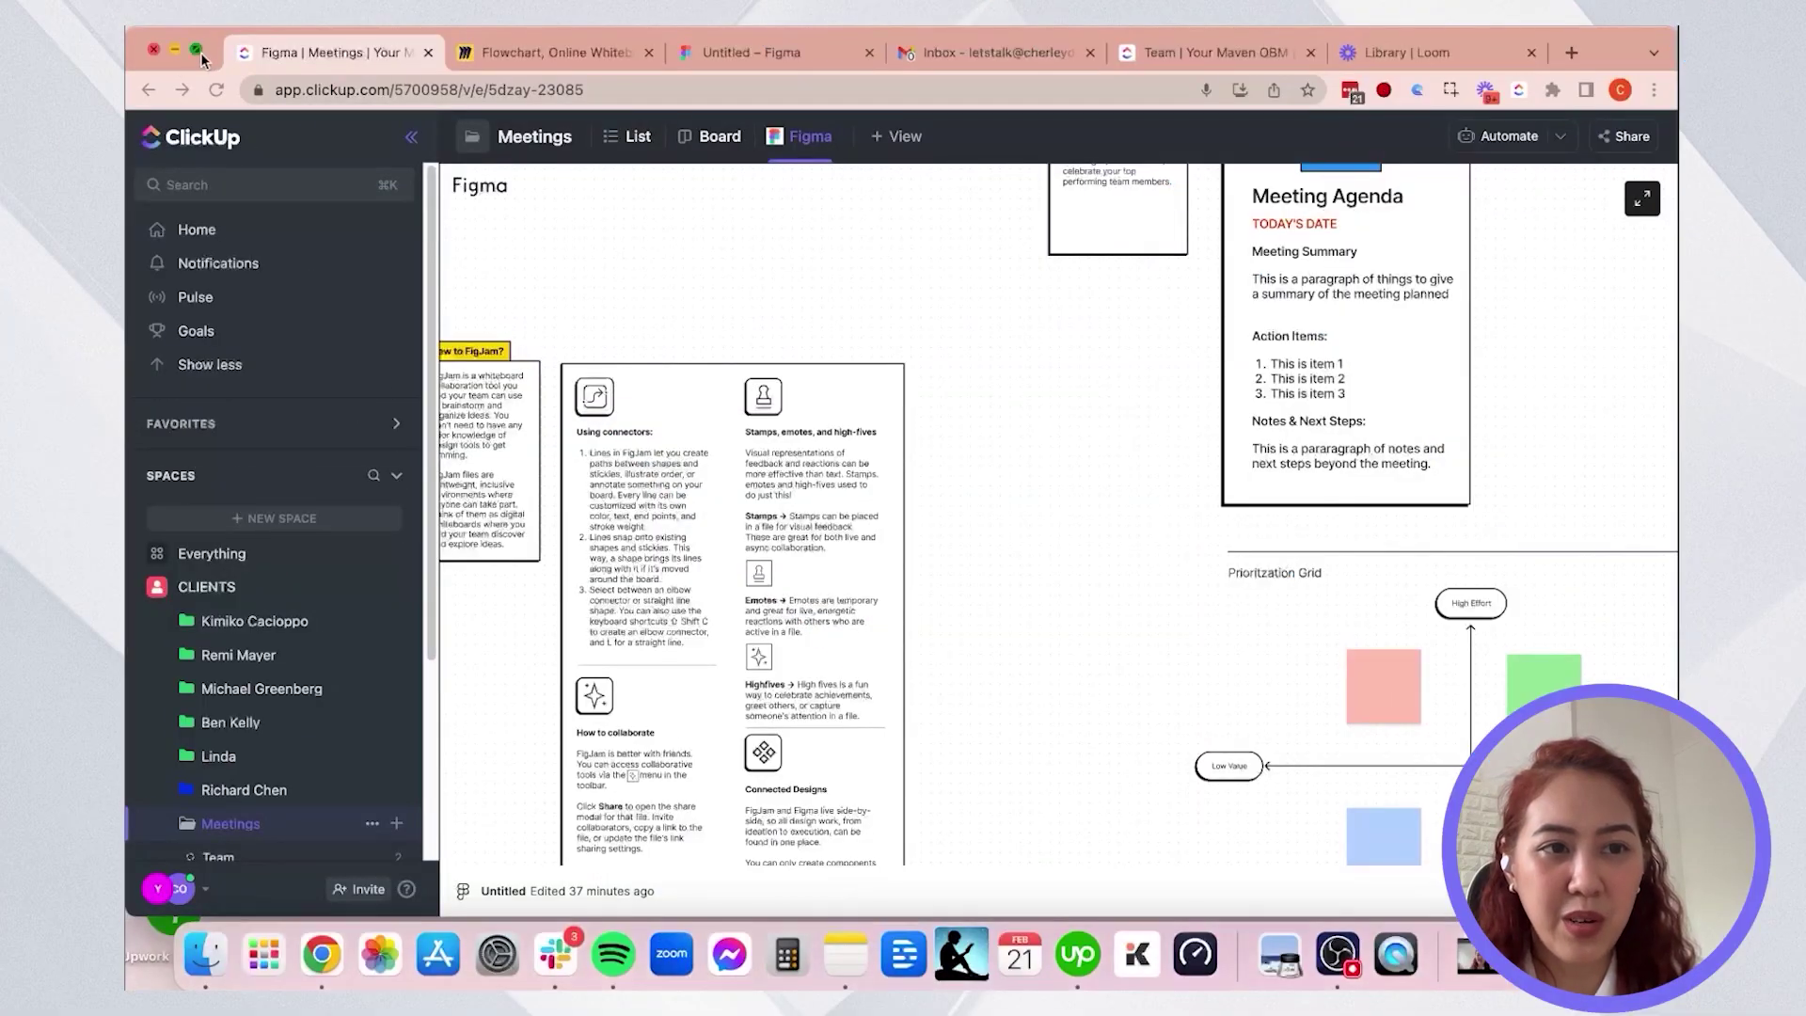
- Go full screen, open the workspace Integrations settings, and scroll to Slack Notifications
left_click(202, 62)
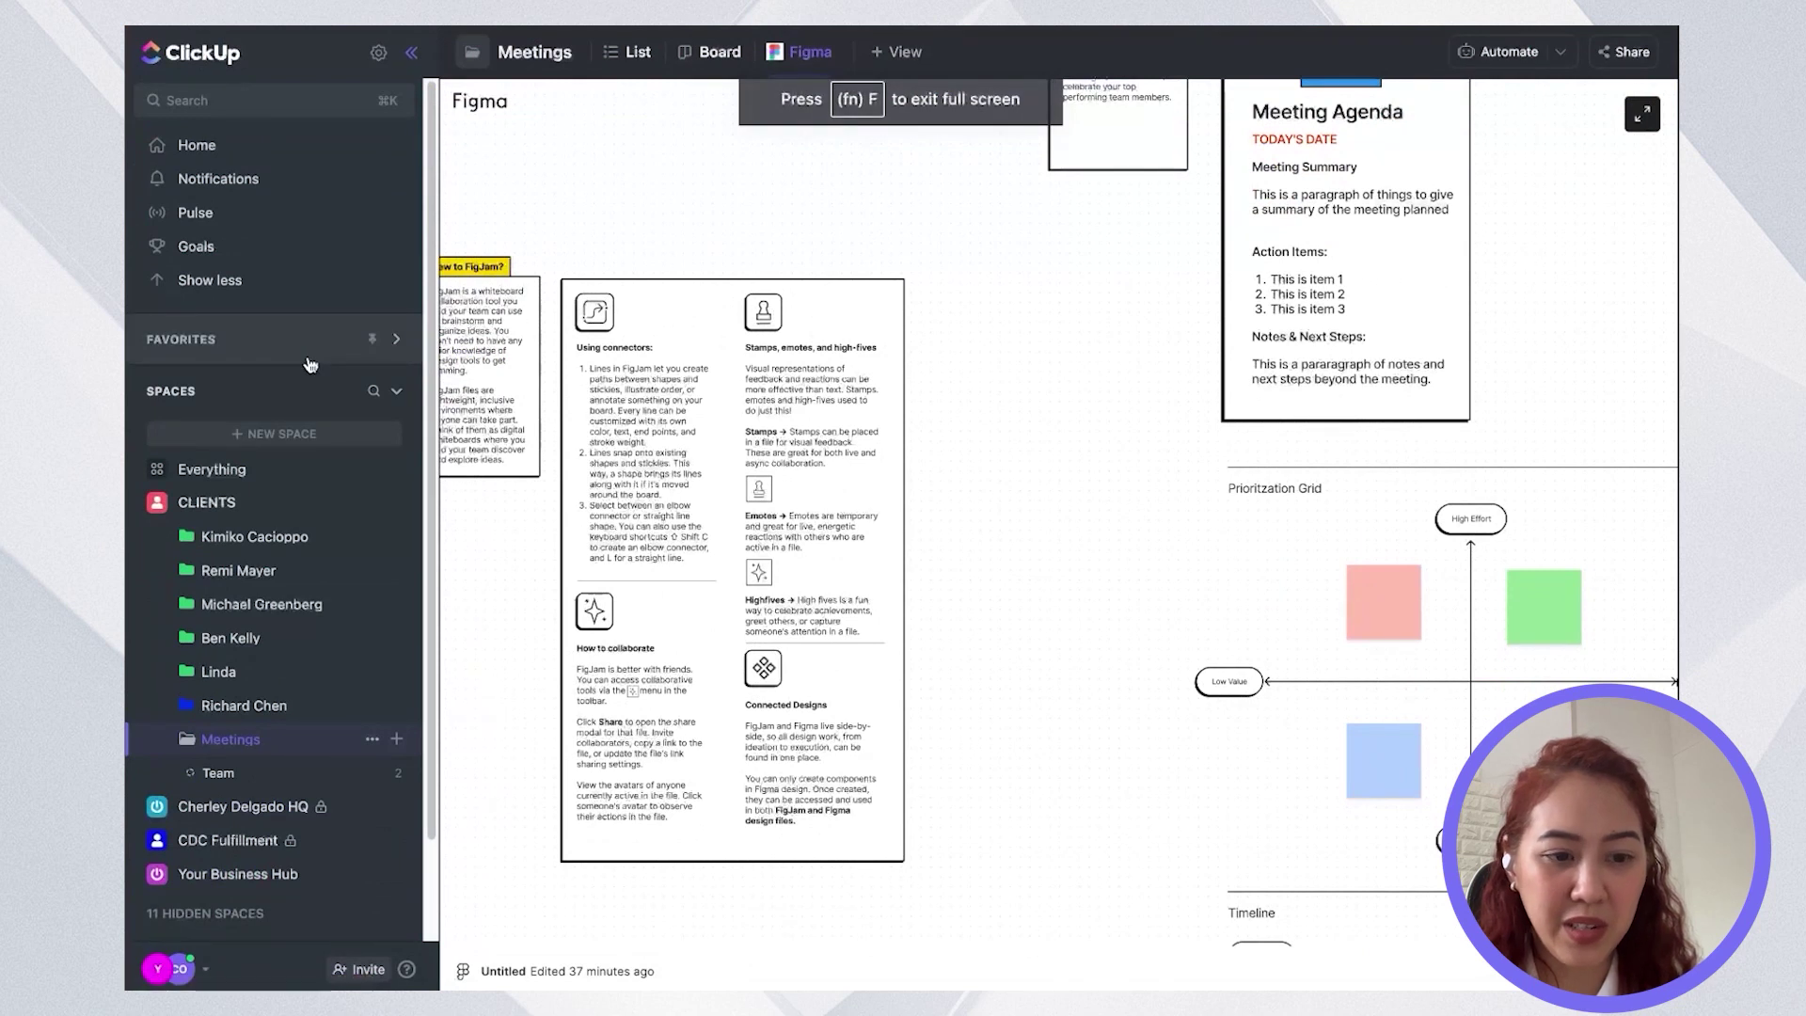
left_click(168, 969)
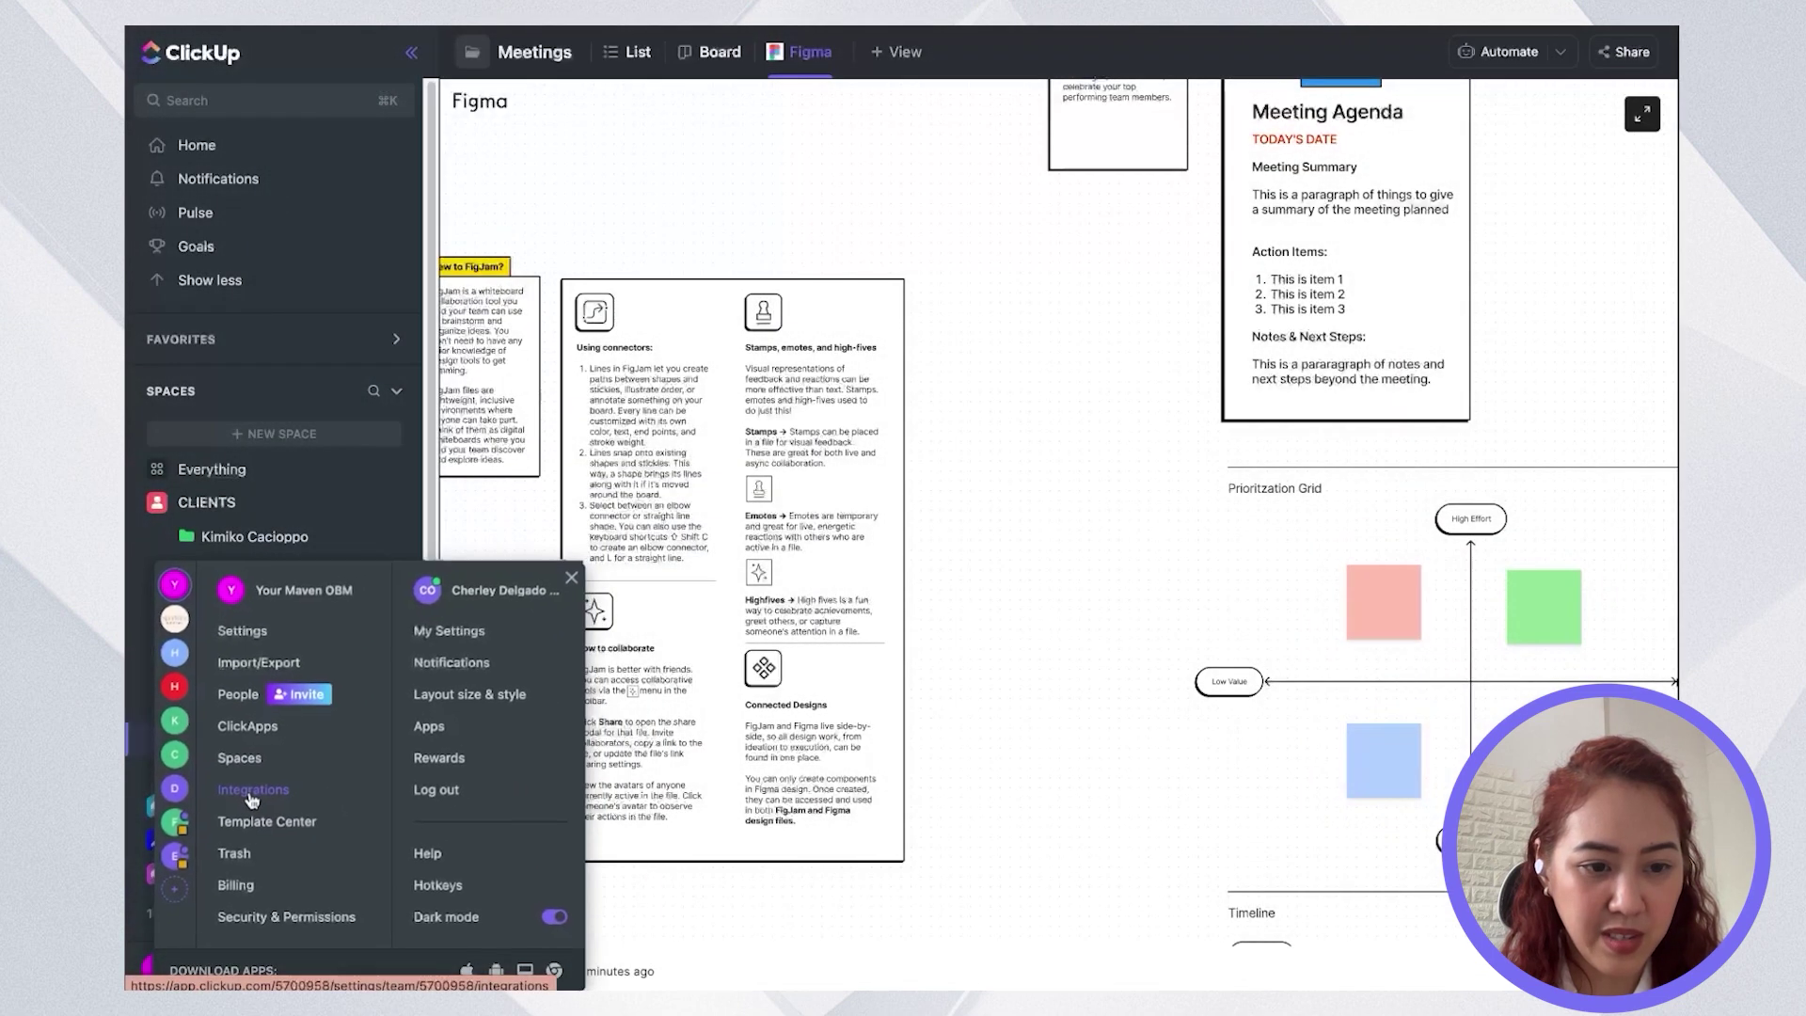
left_click(252, 791)
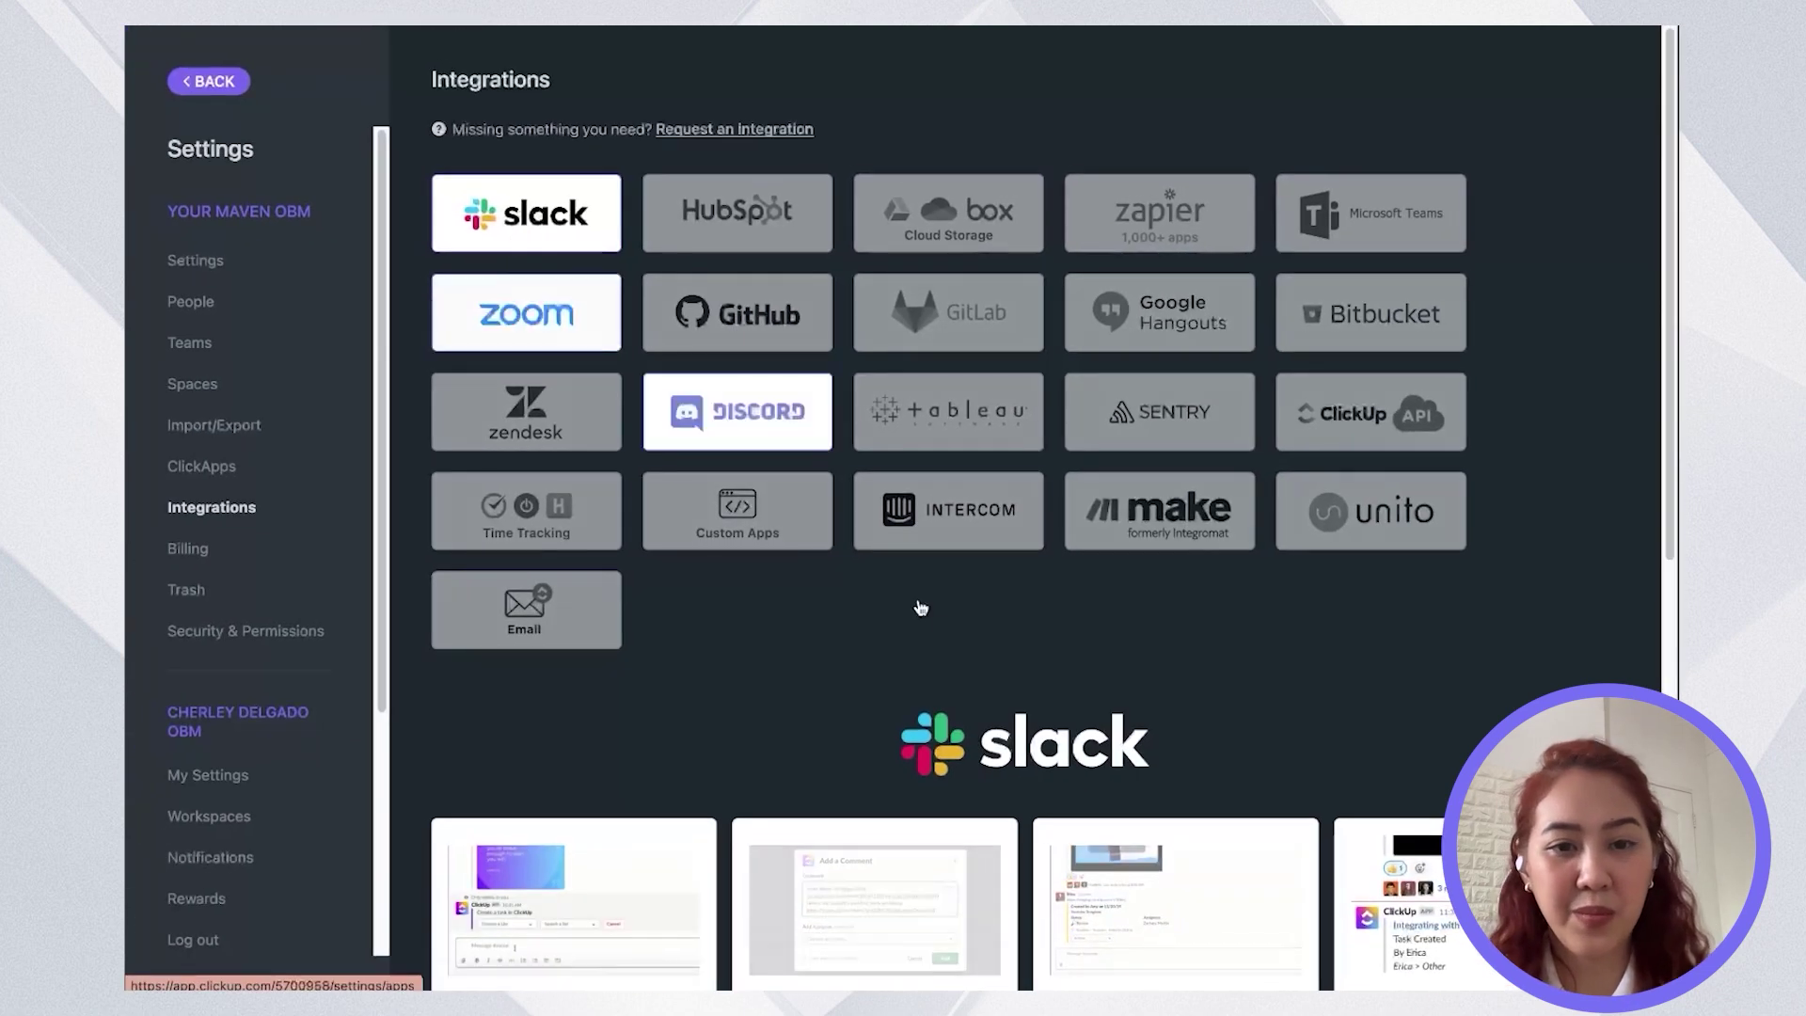
scroll(920, 607, "down", 6)
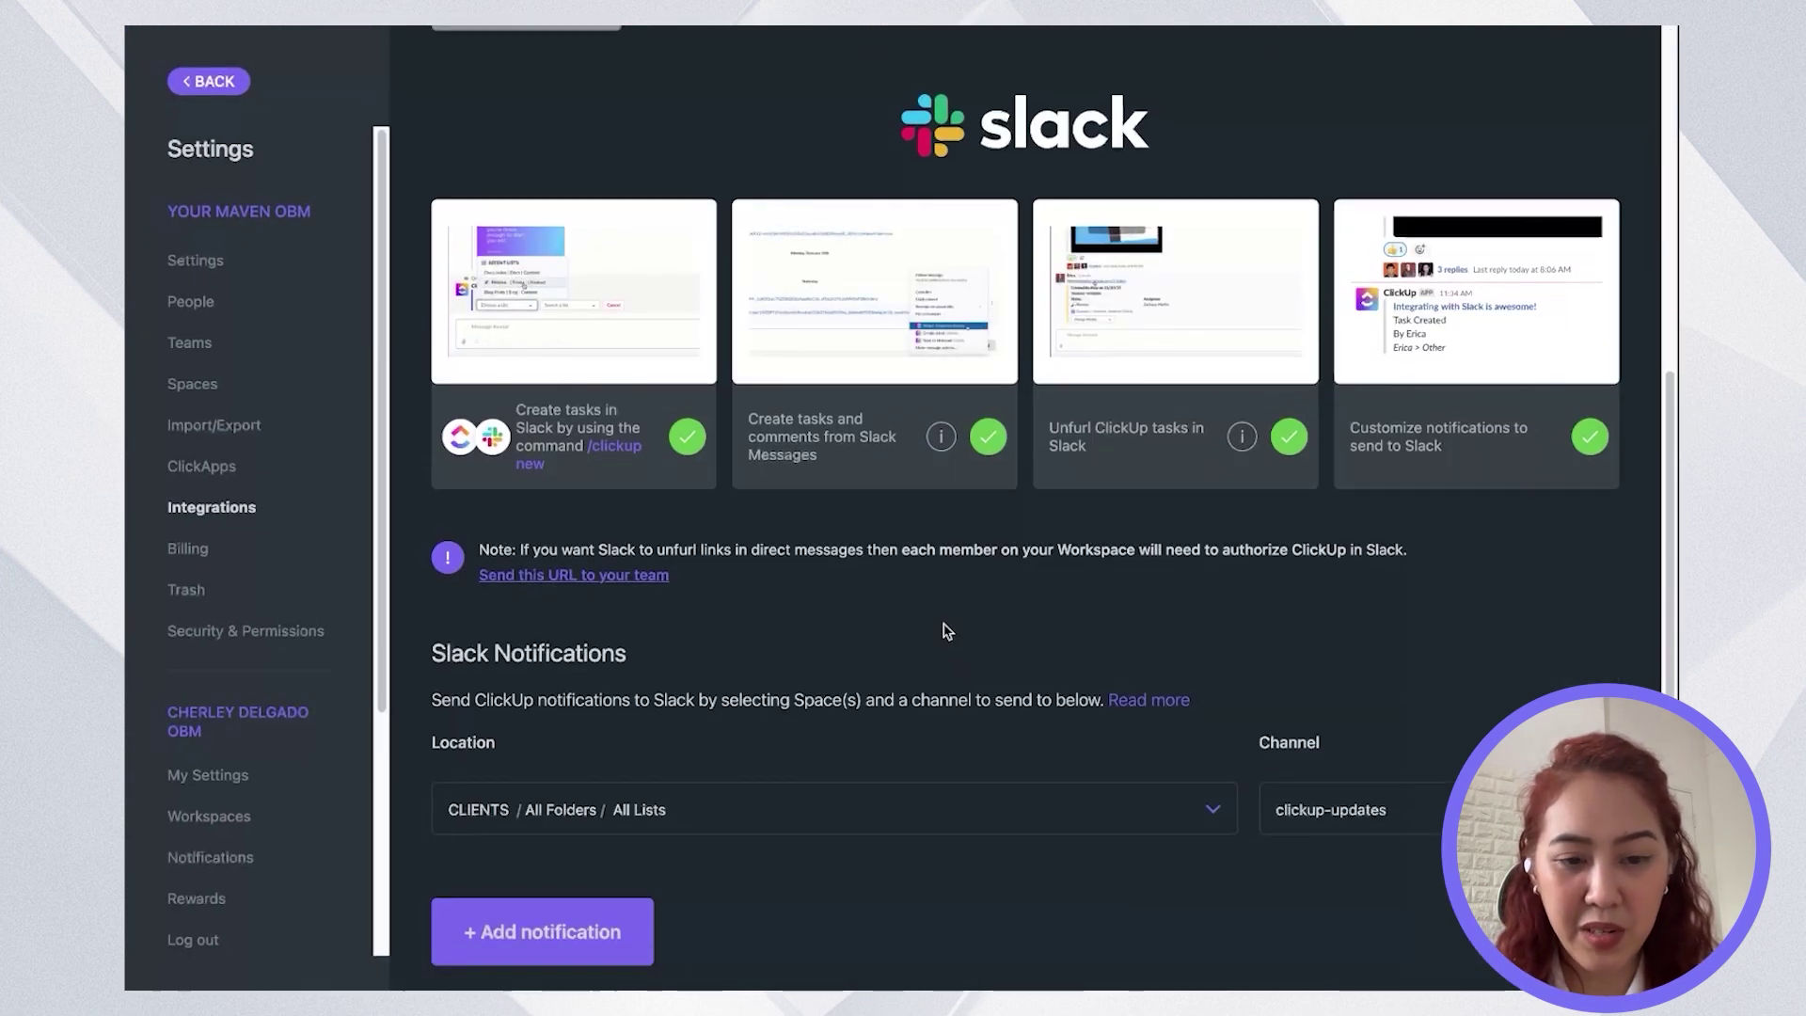
scroll(944, 632, "down", 2)
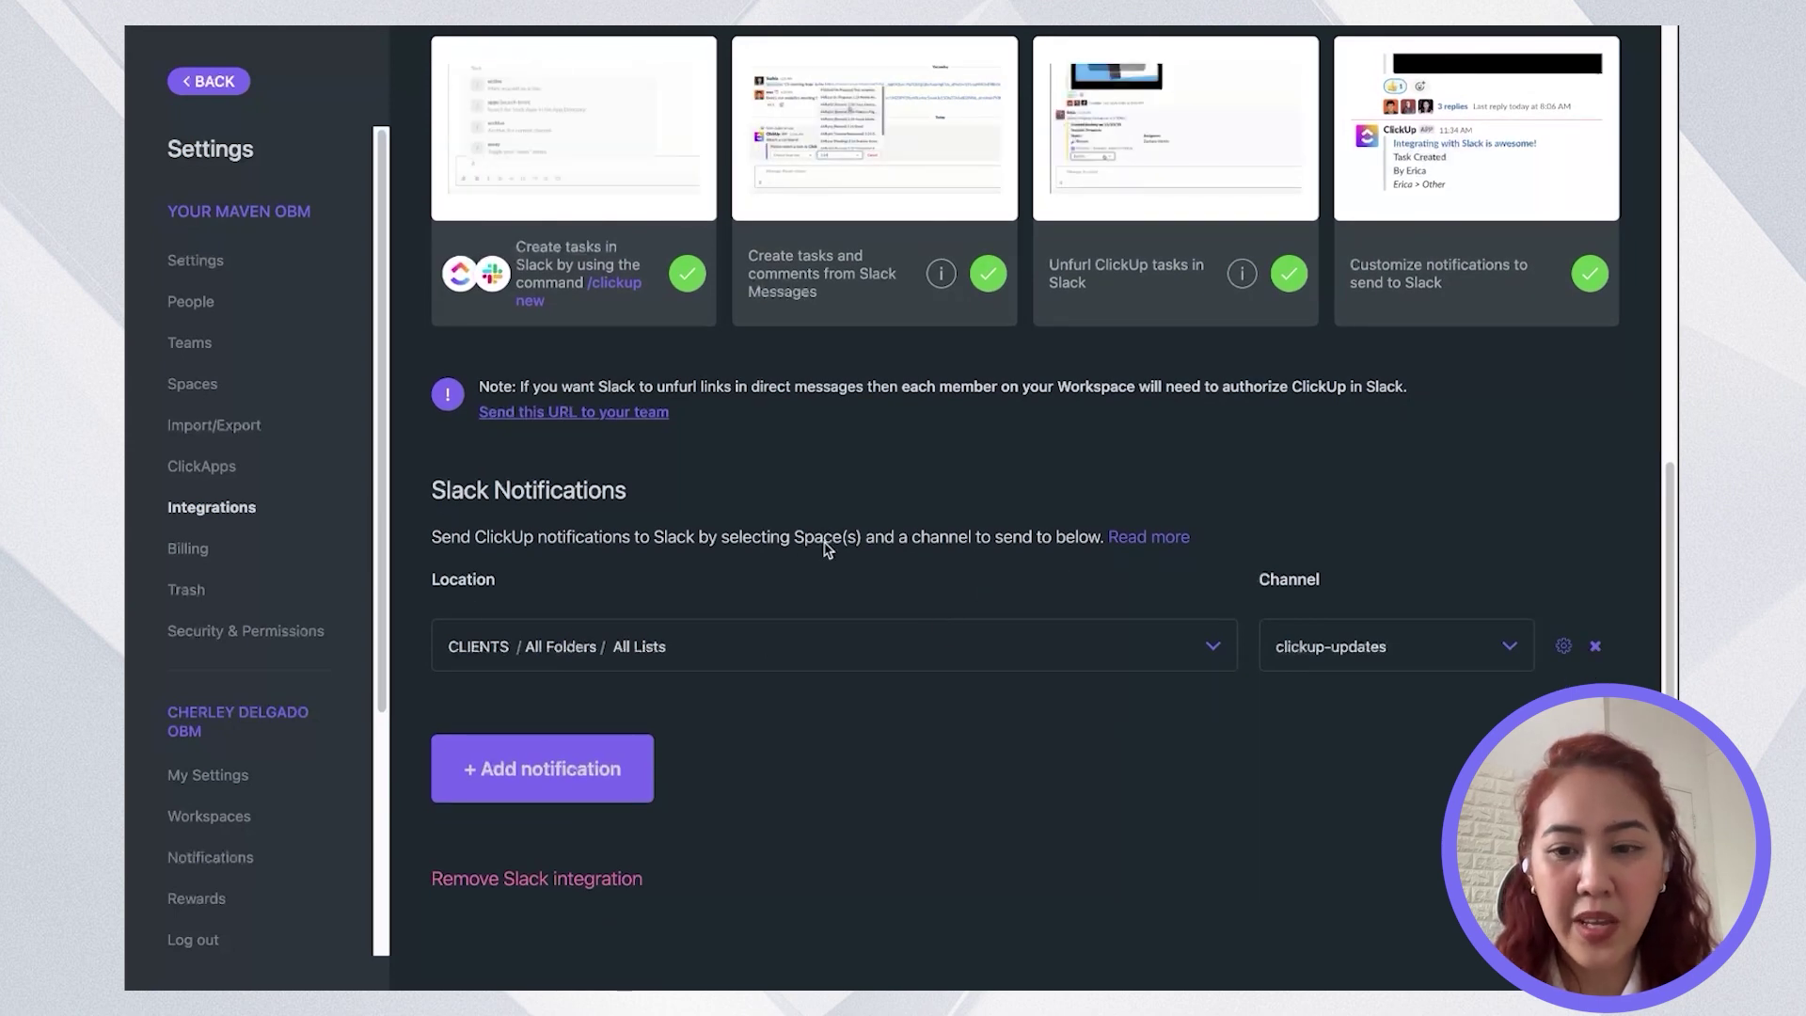
- Add a Slack notification sending CLIENTS updates to clickup-updates and review its notification types
left_click(596, 773)
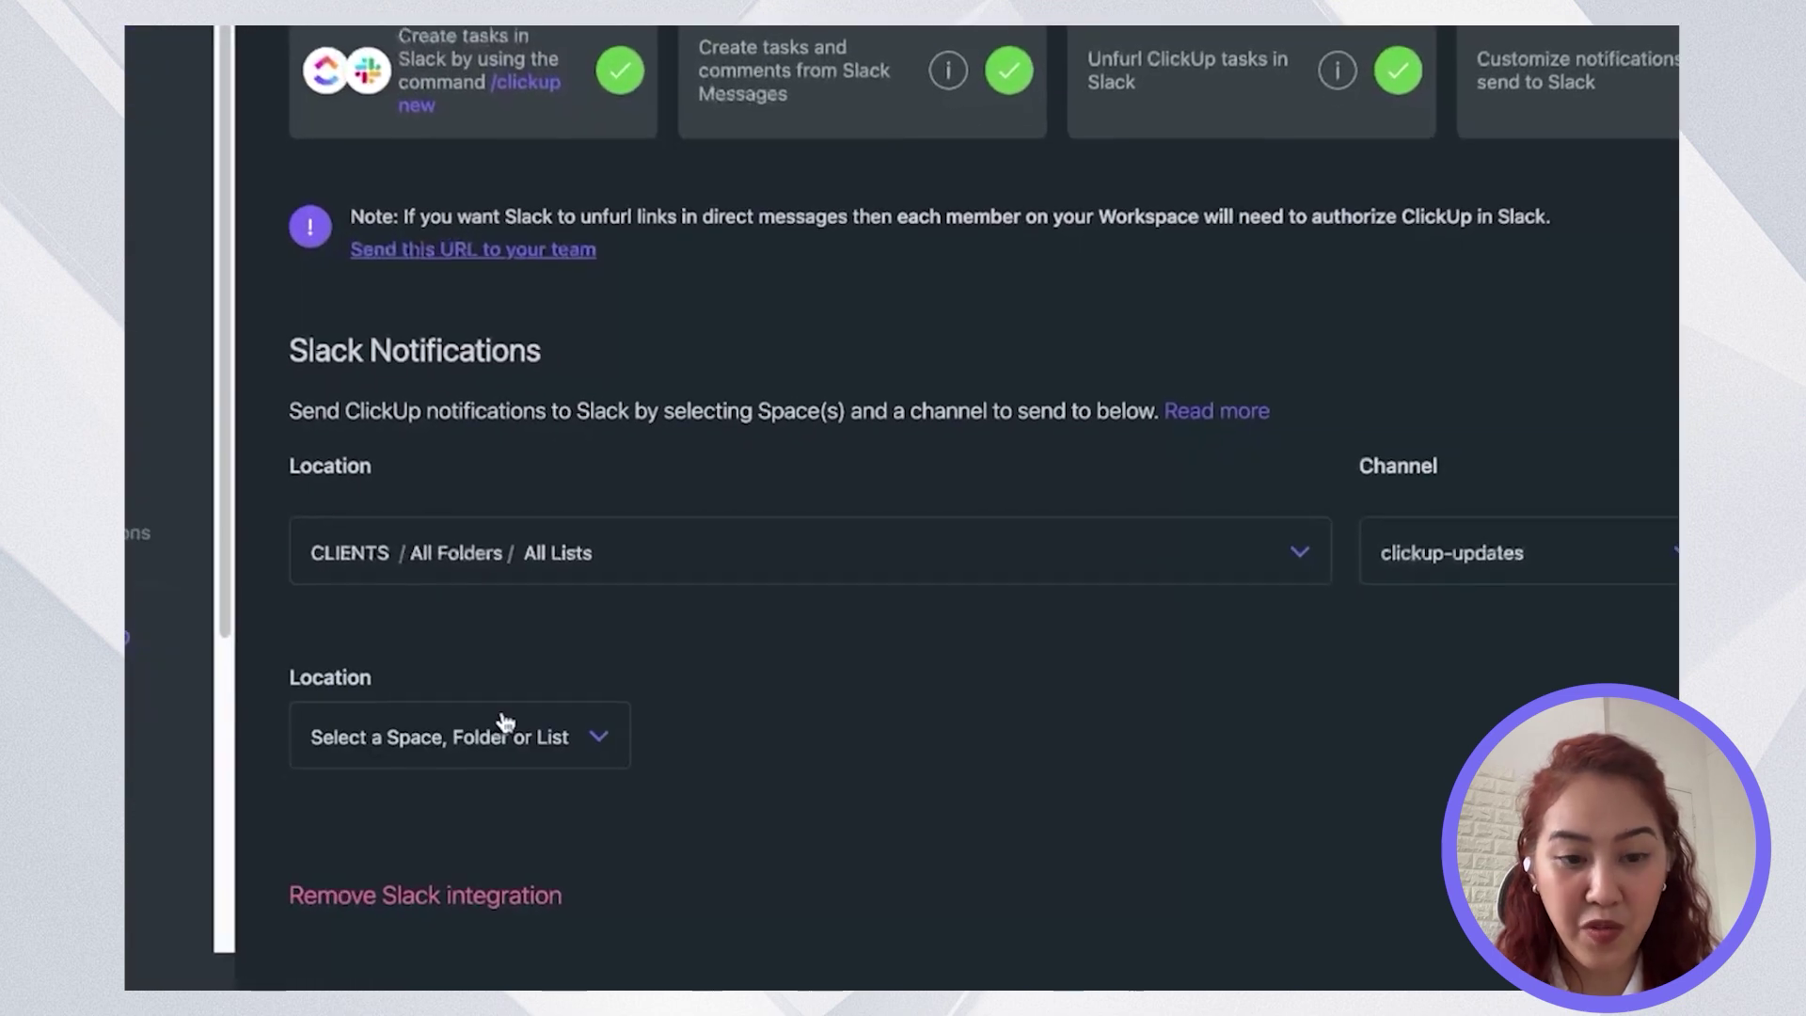
left_click(598, 738)
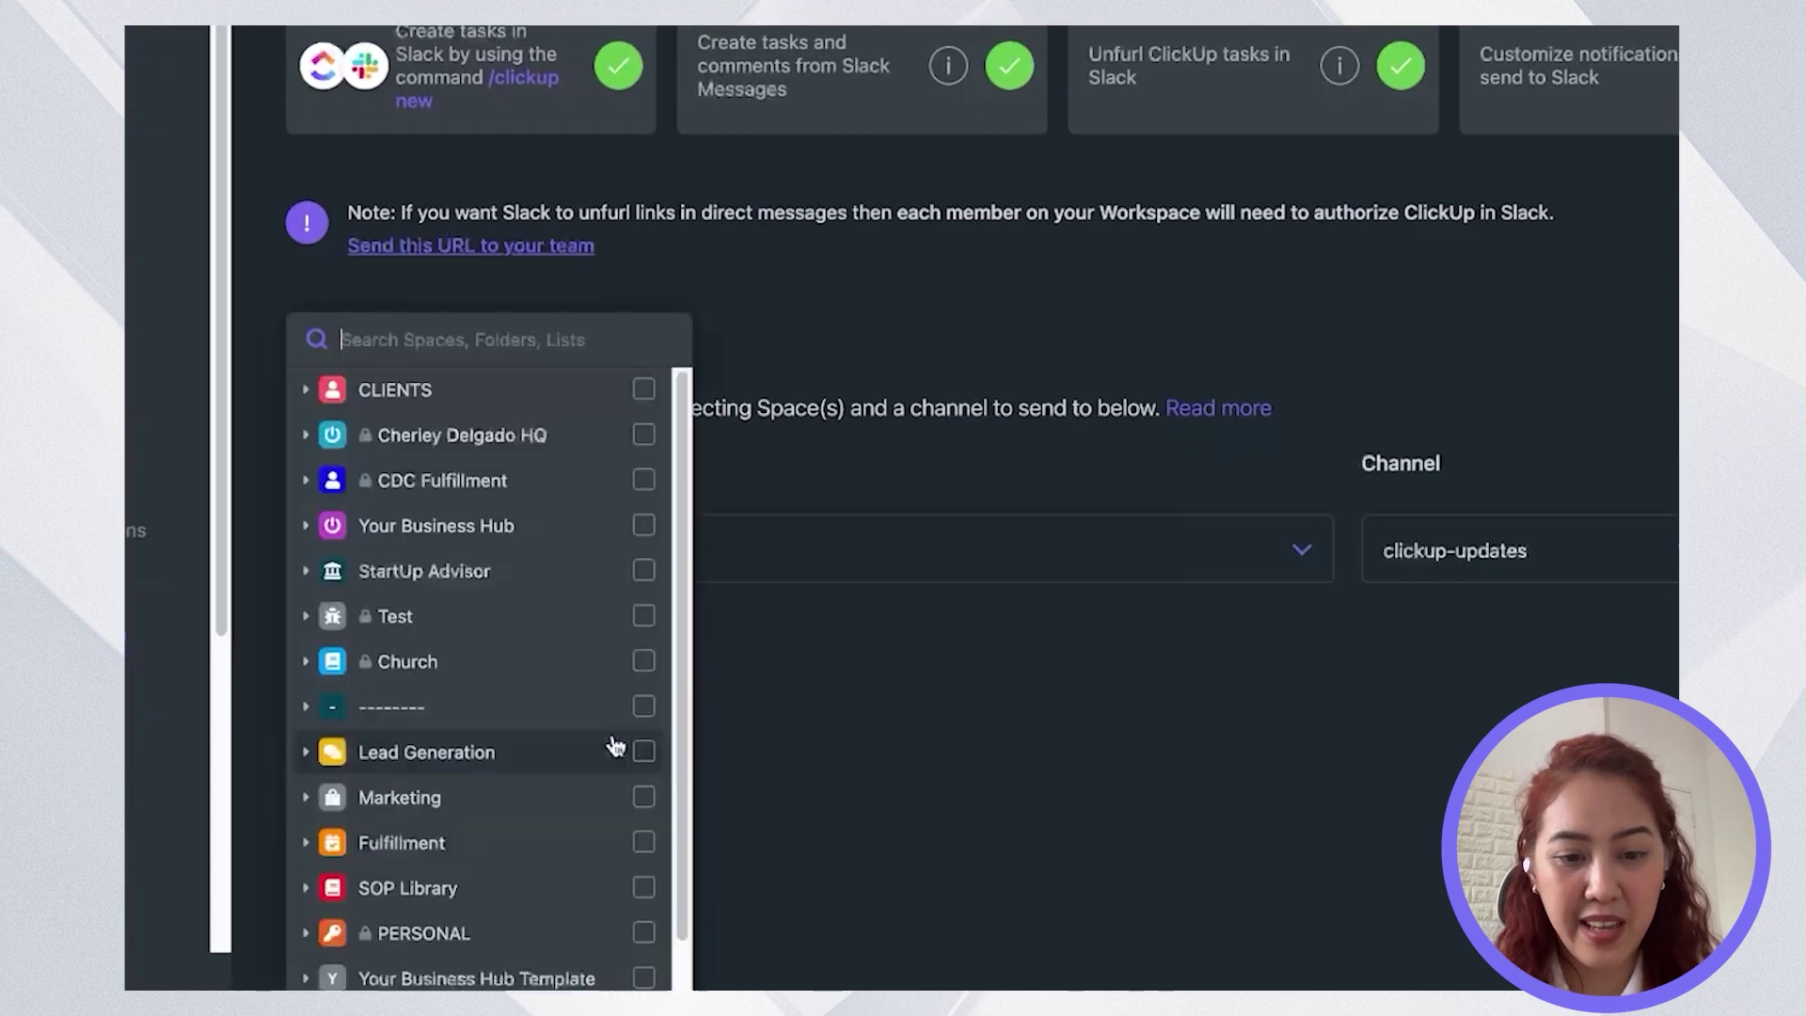
left_click(647, 399)
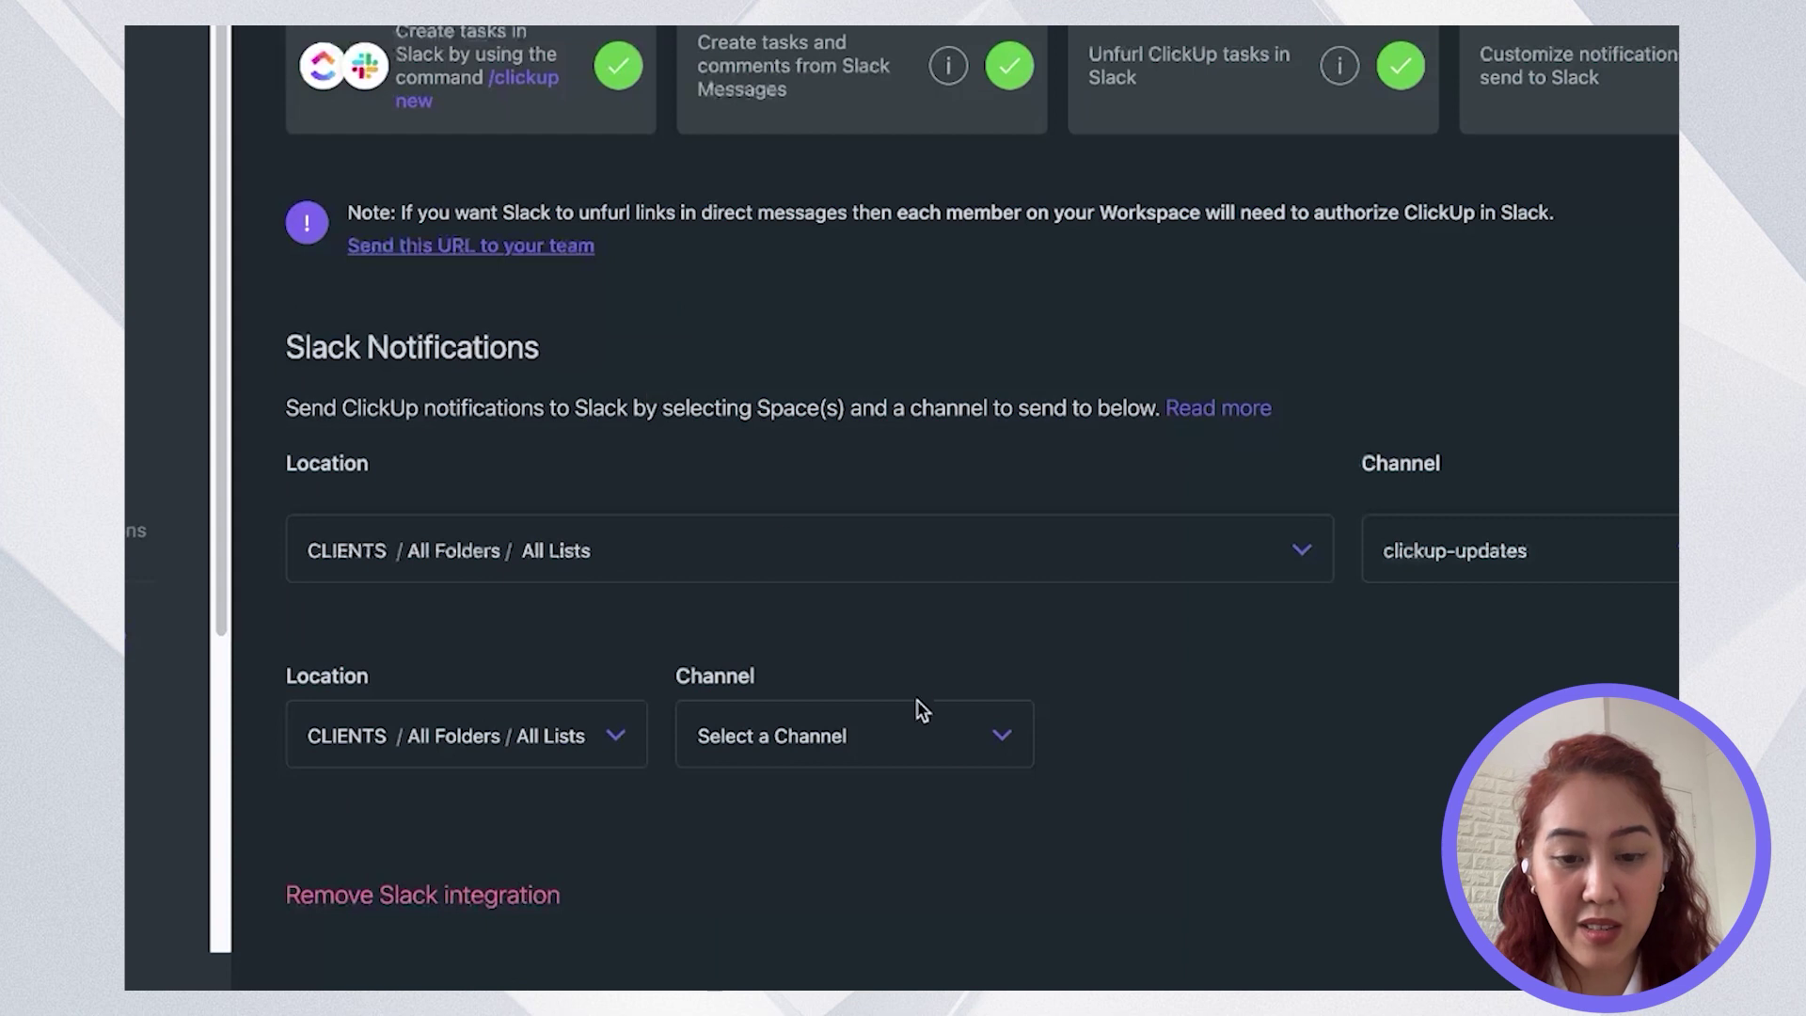
left_click(959, 751)
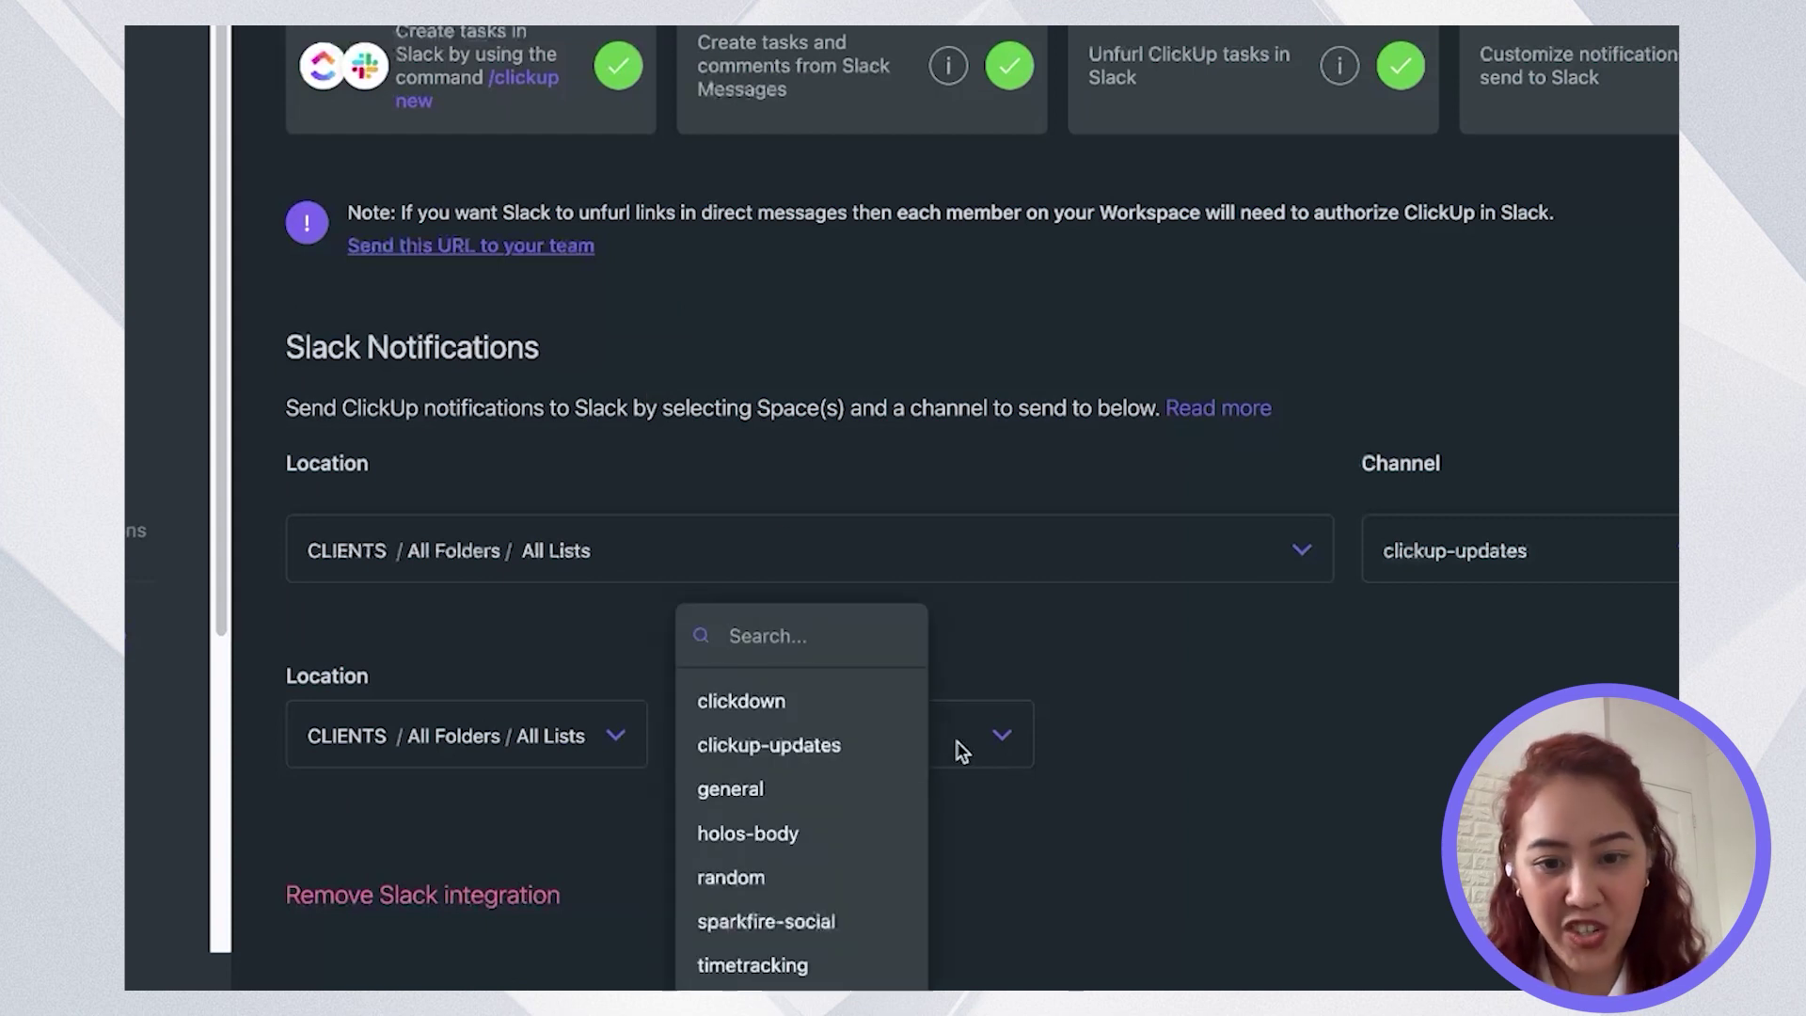
left_click(879, 748)
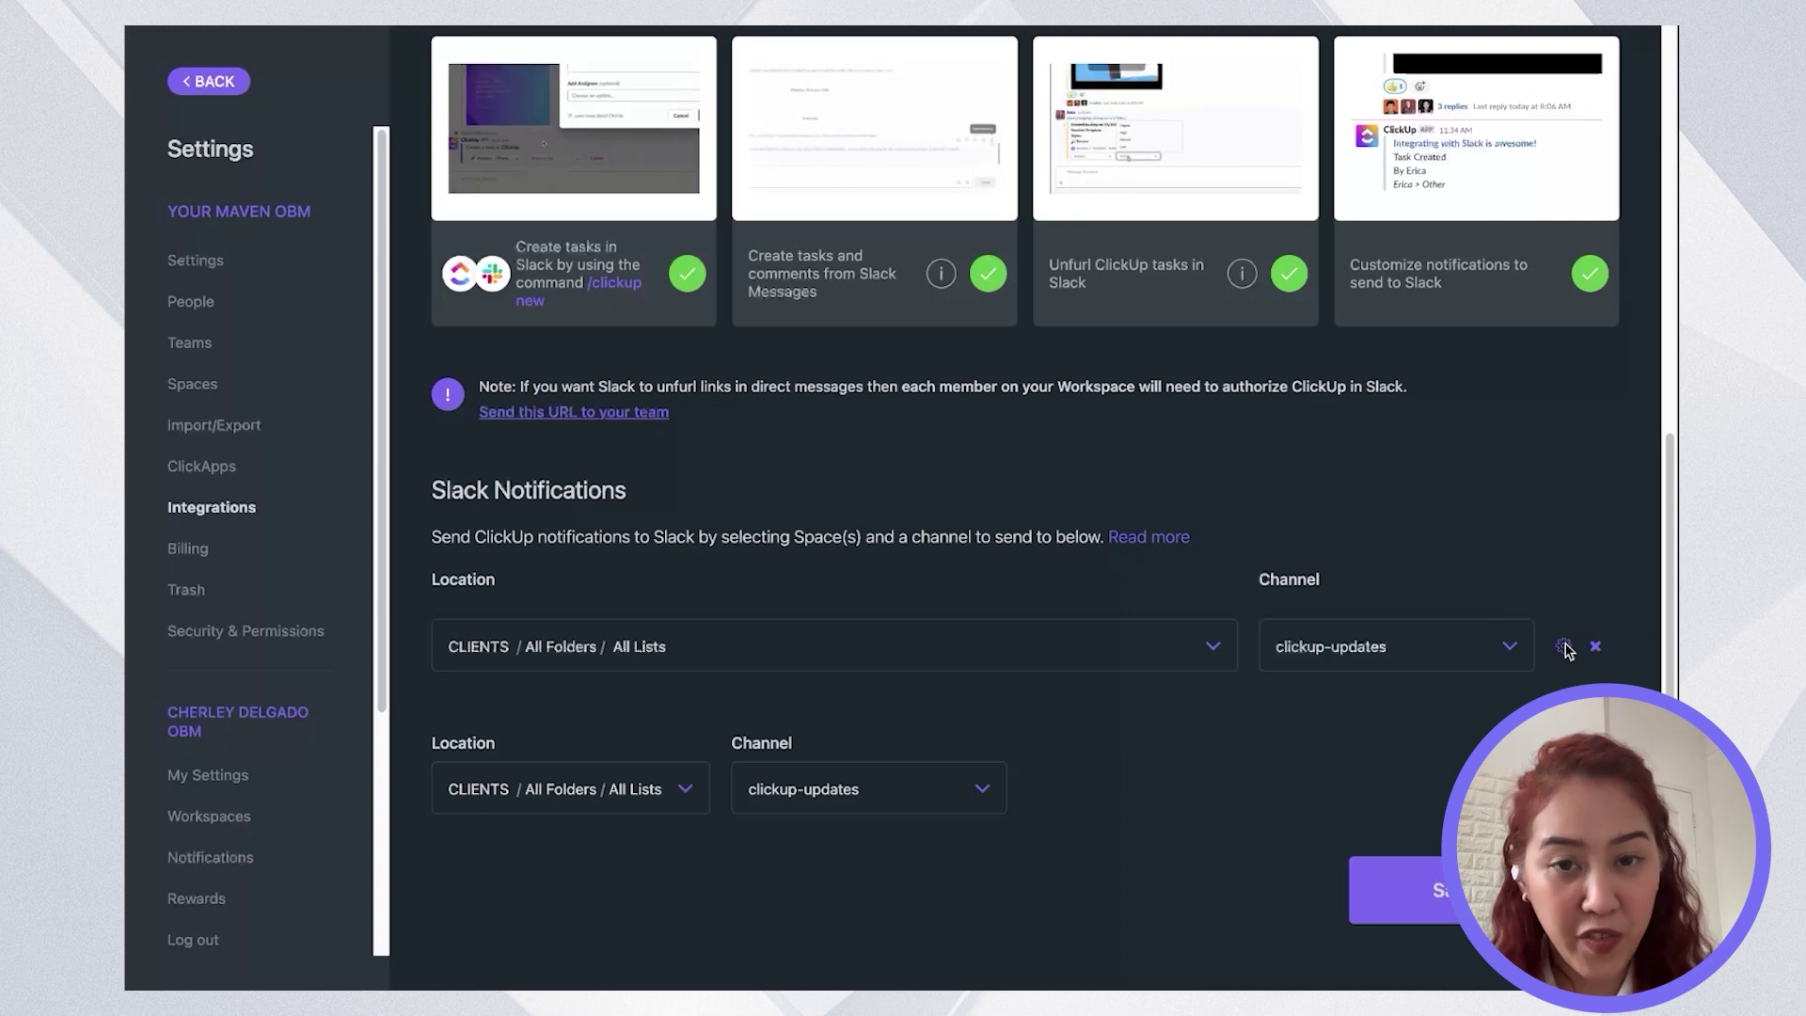
left_click(1564, 647)
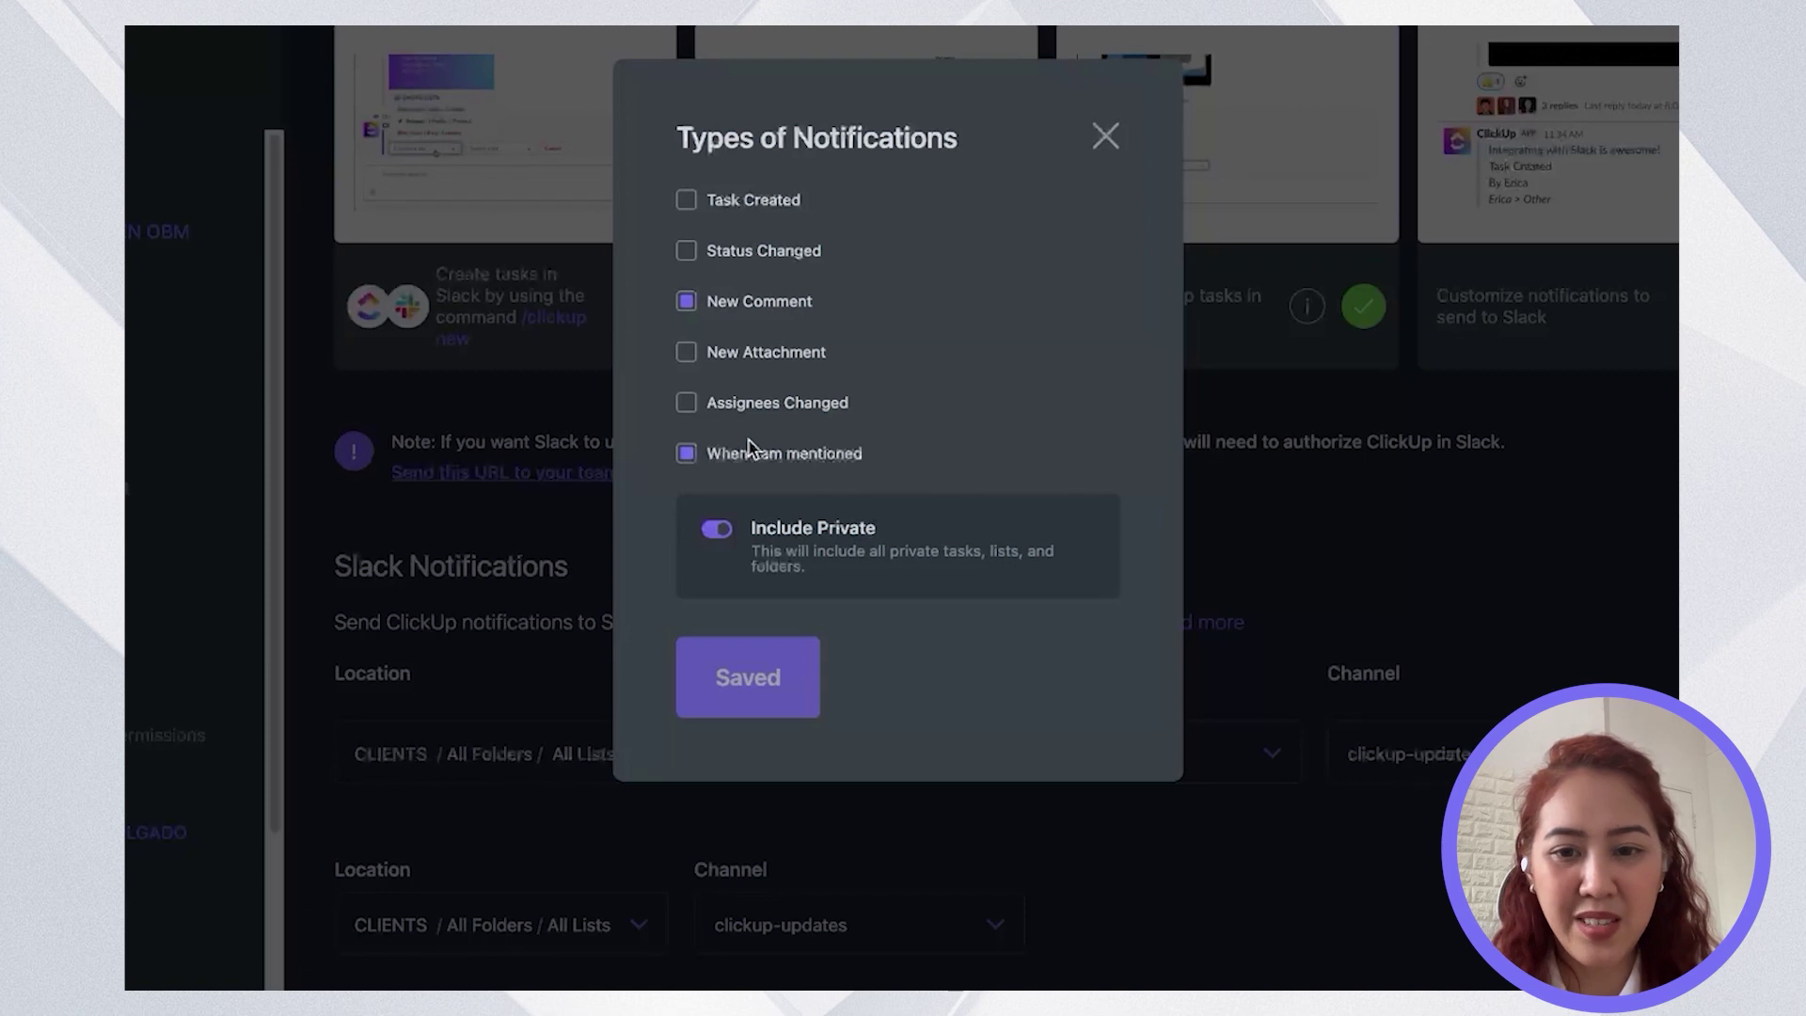
left_click(1105, 136)
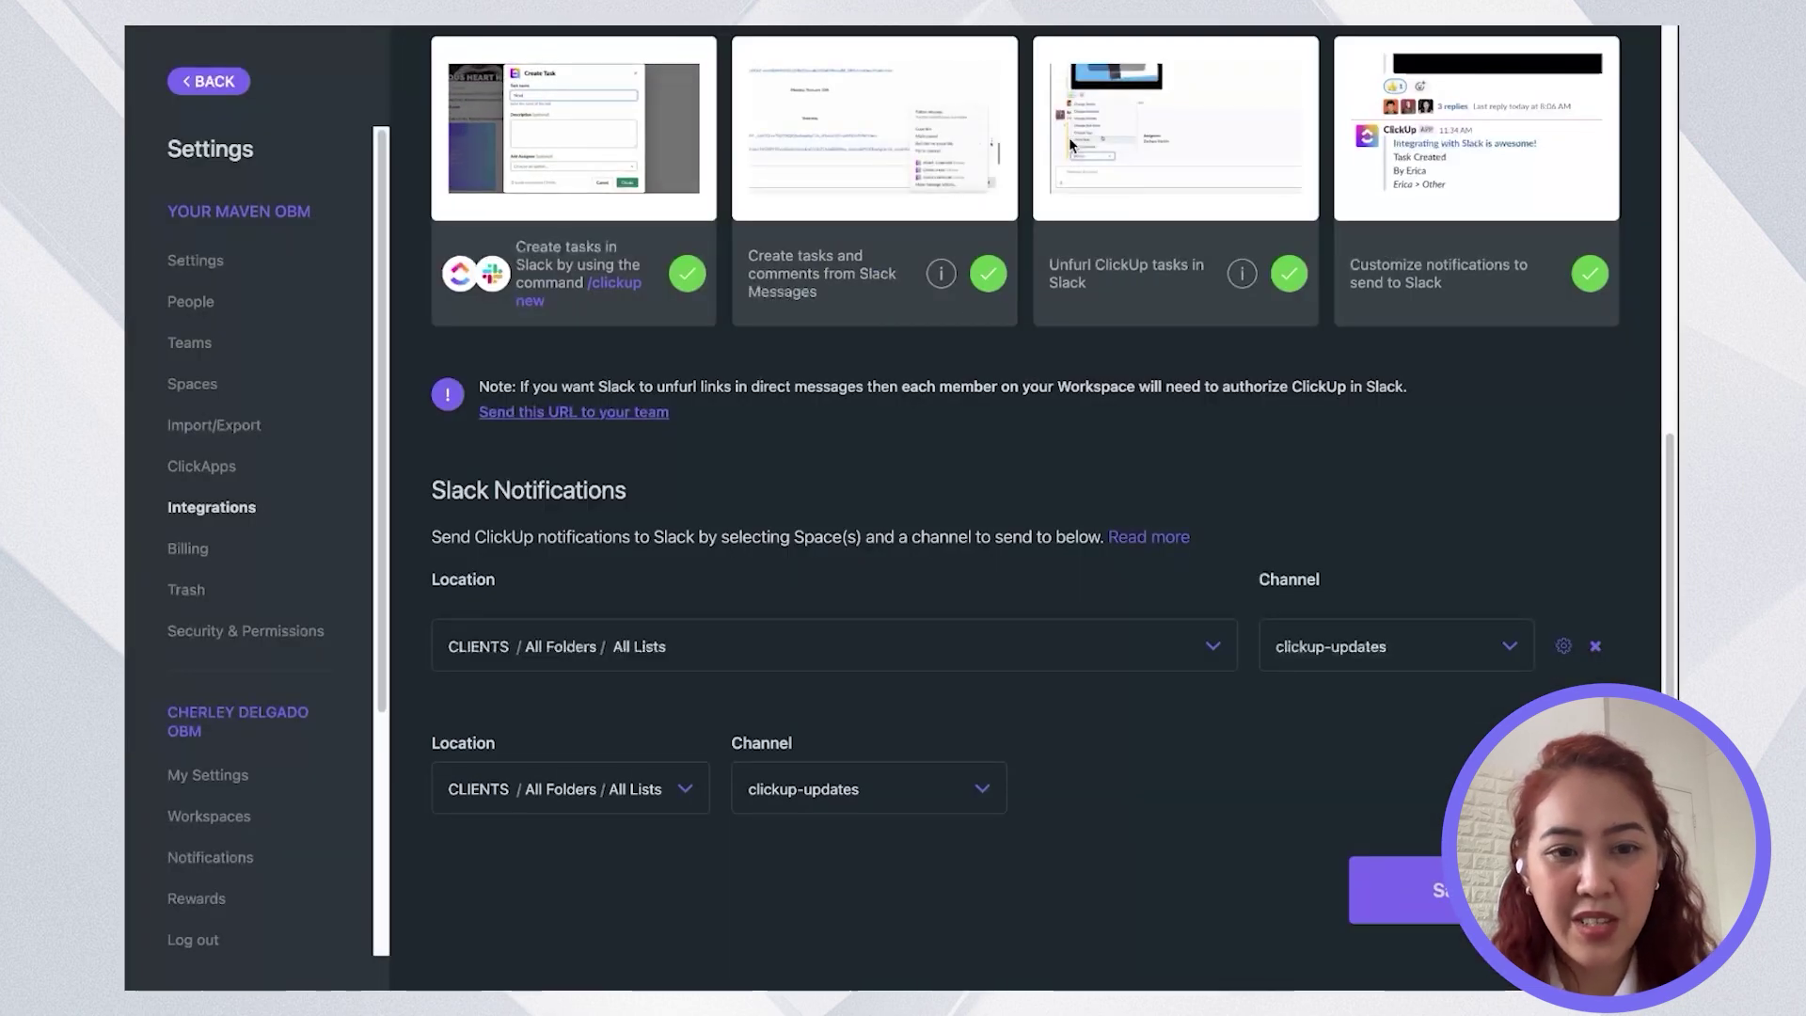
- Open the Beginning of Week task from the Team list under Meetings
left_click(209, 83)
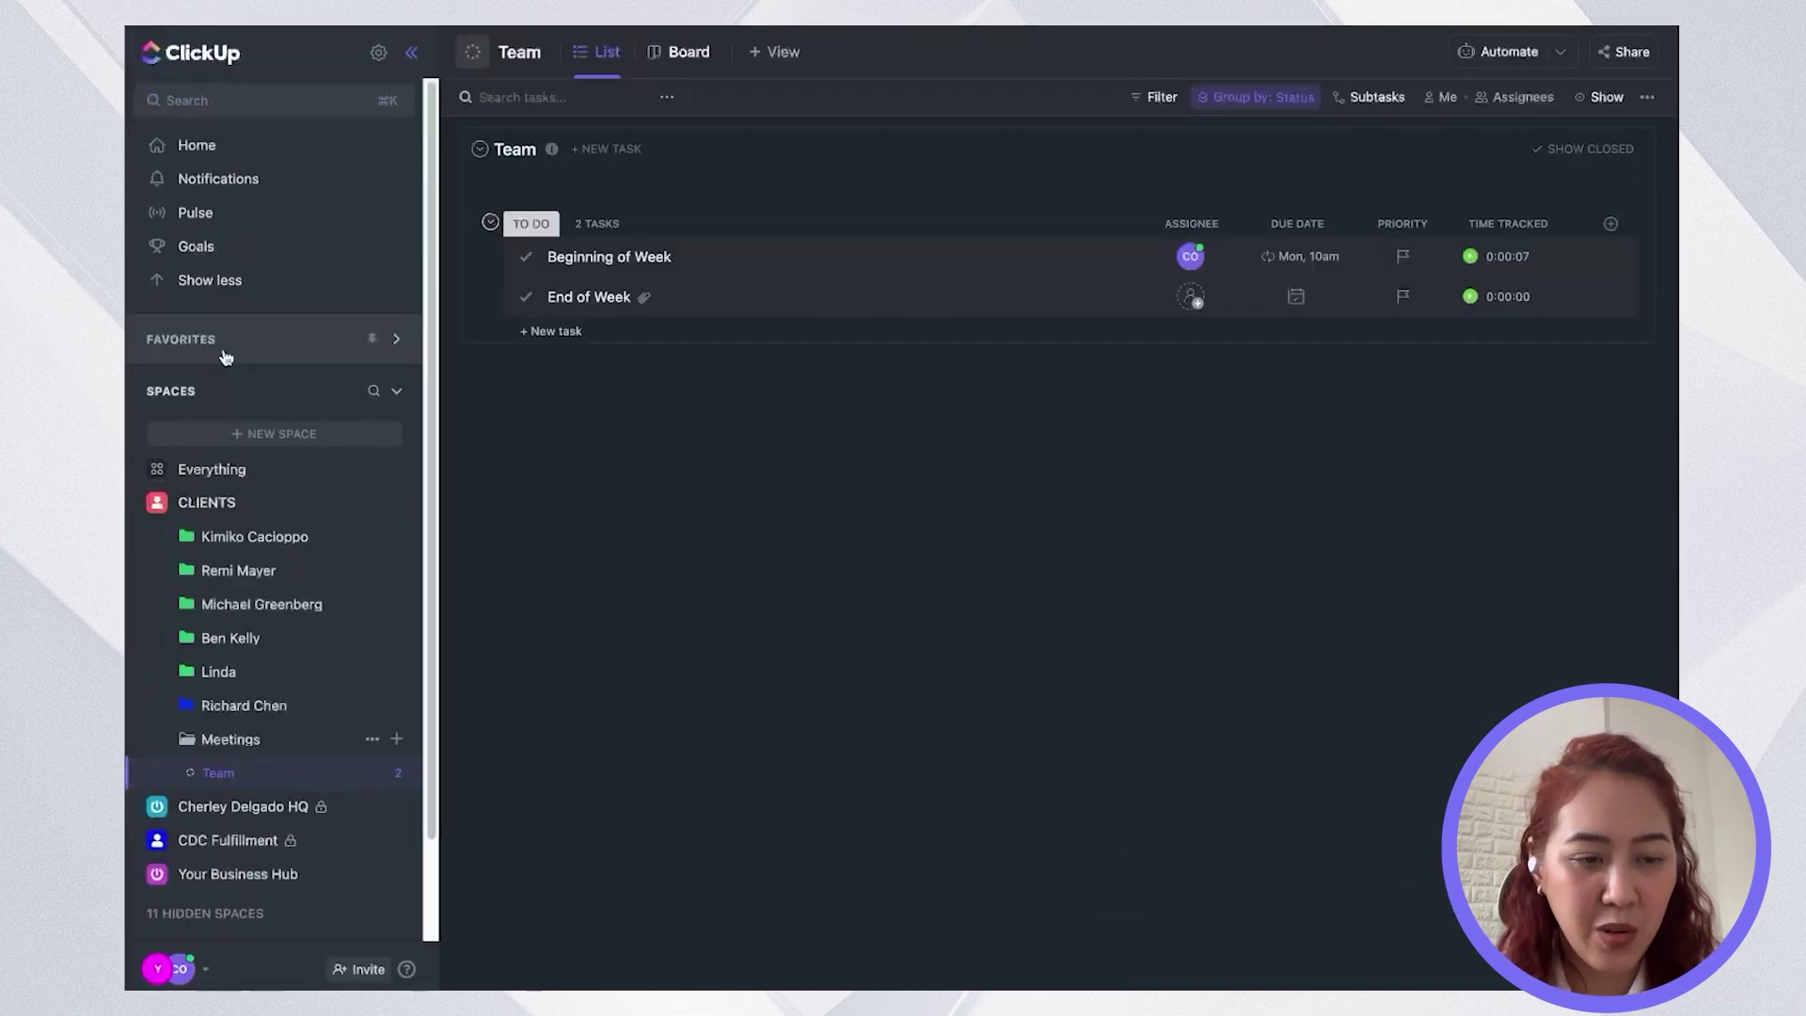
left_click(226, 350)
left_click(226, 518)
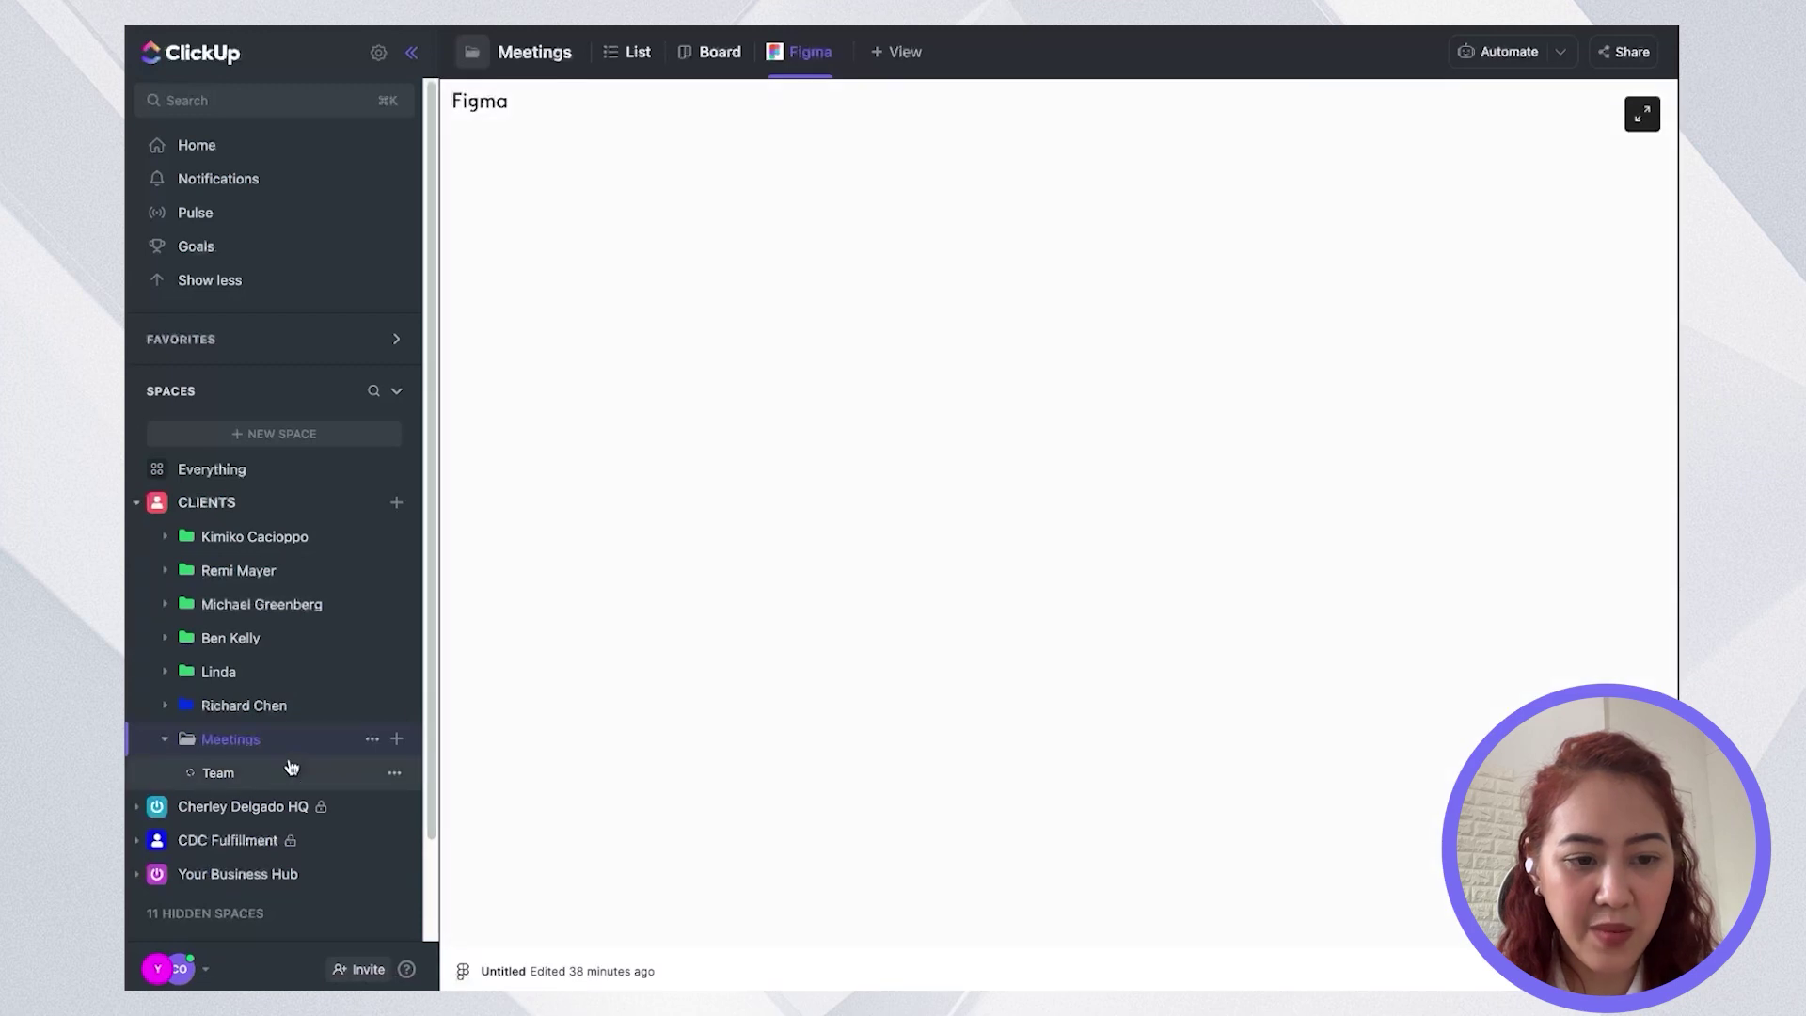
left_click(279, 782)
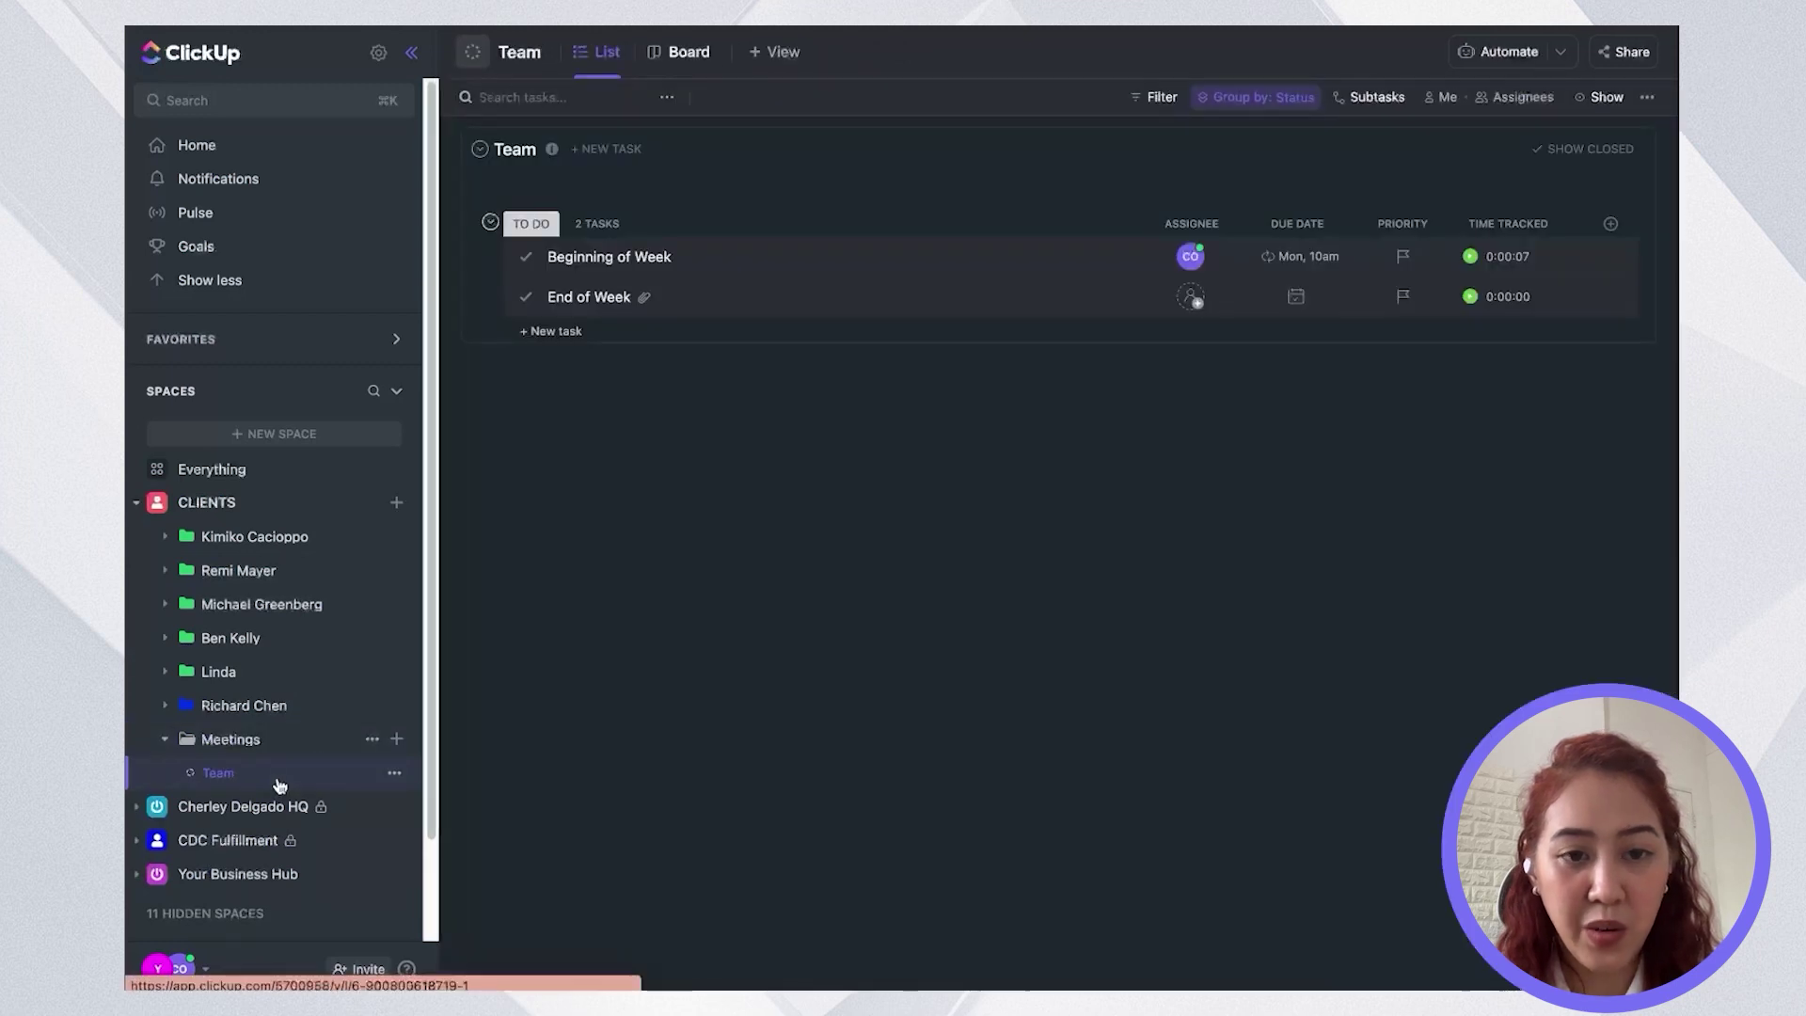
left_click(609, 260)
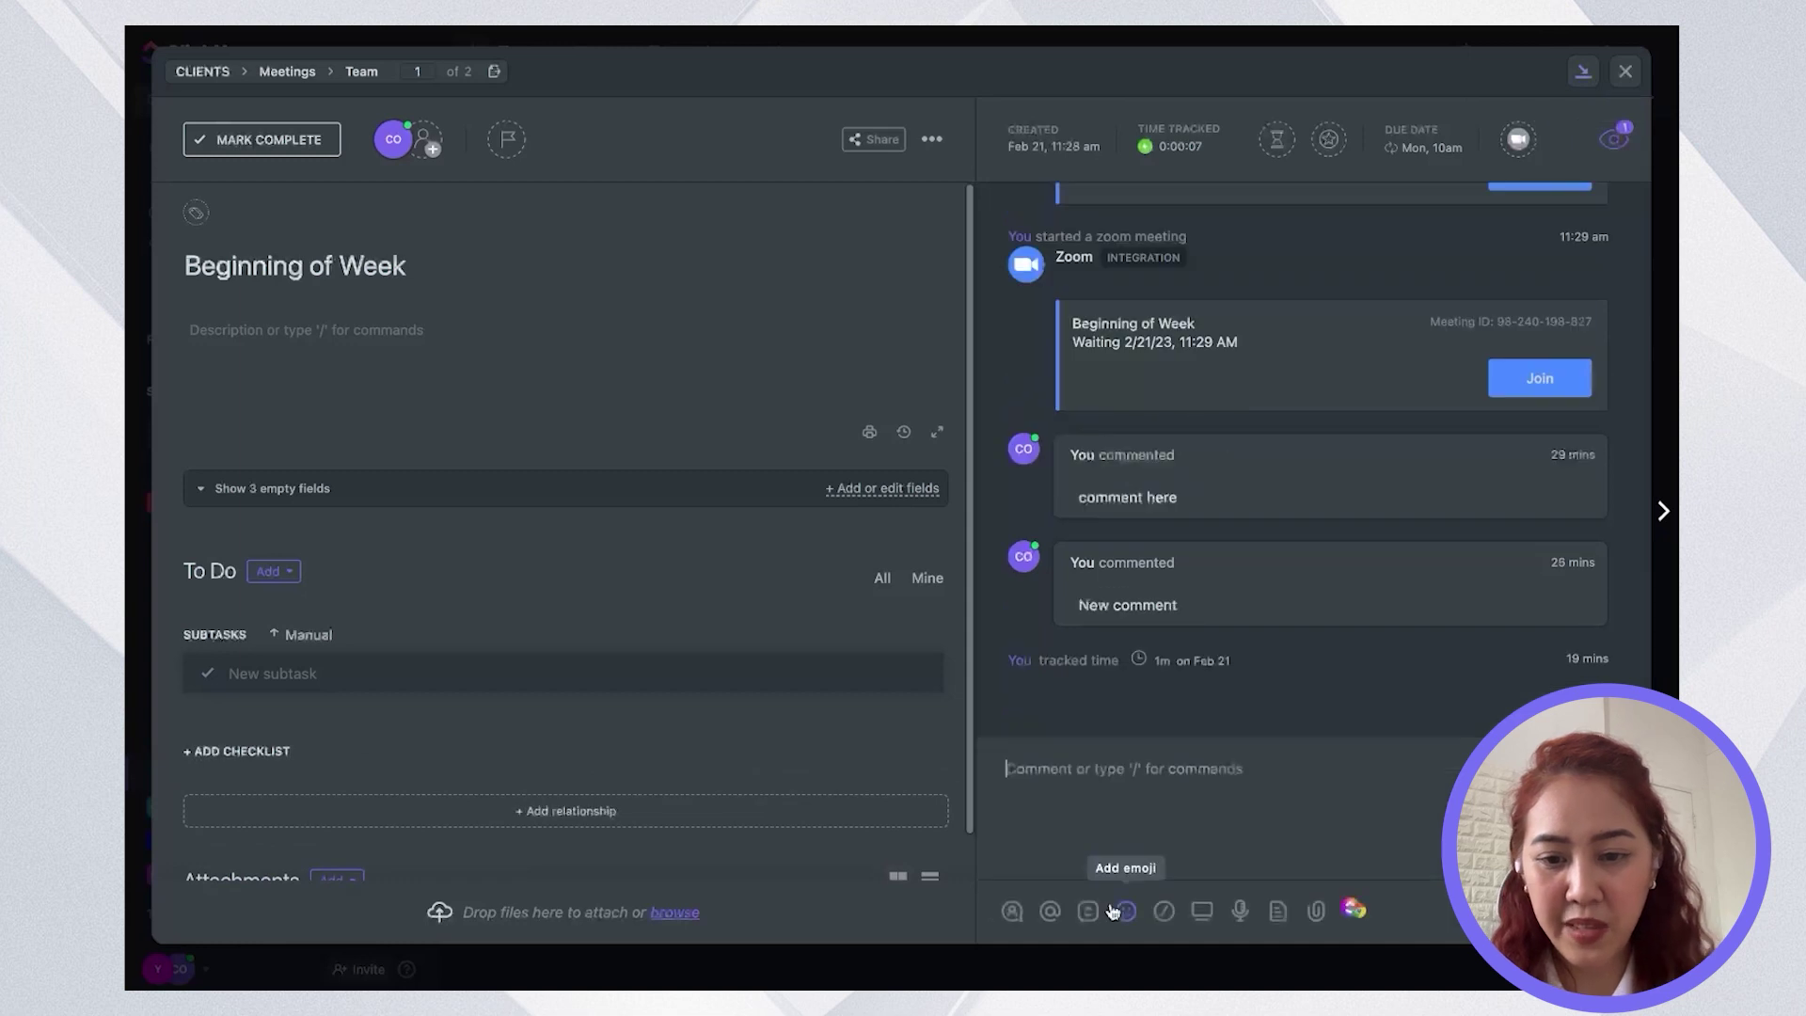
- Post the comment 'This is a test' on the task
type("This is atest")
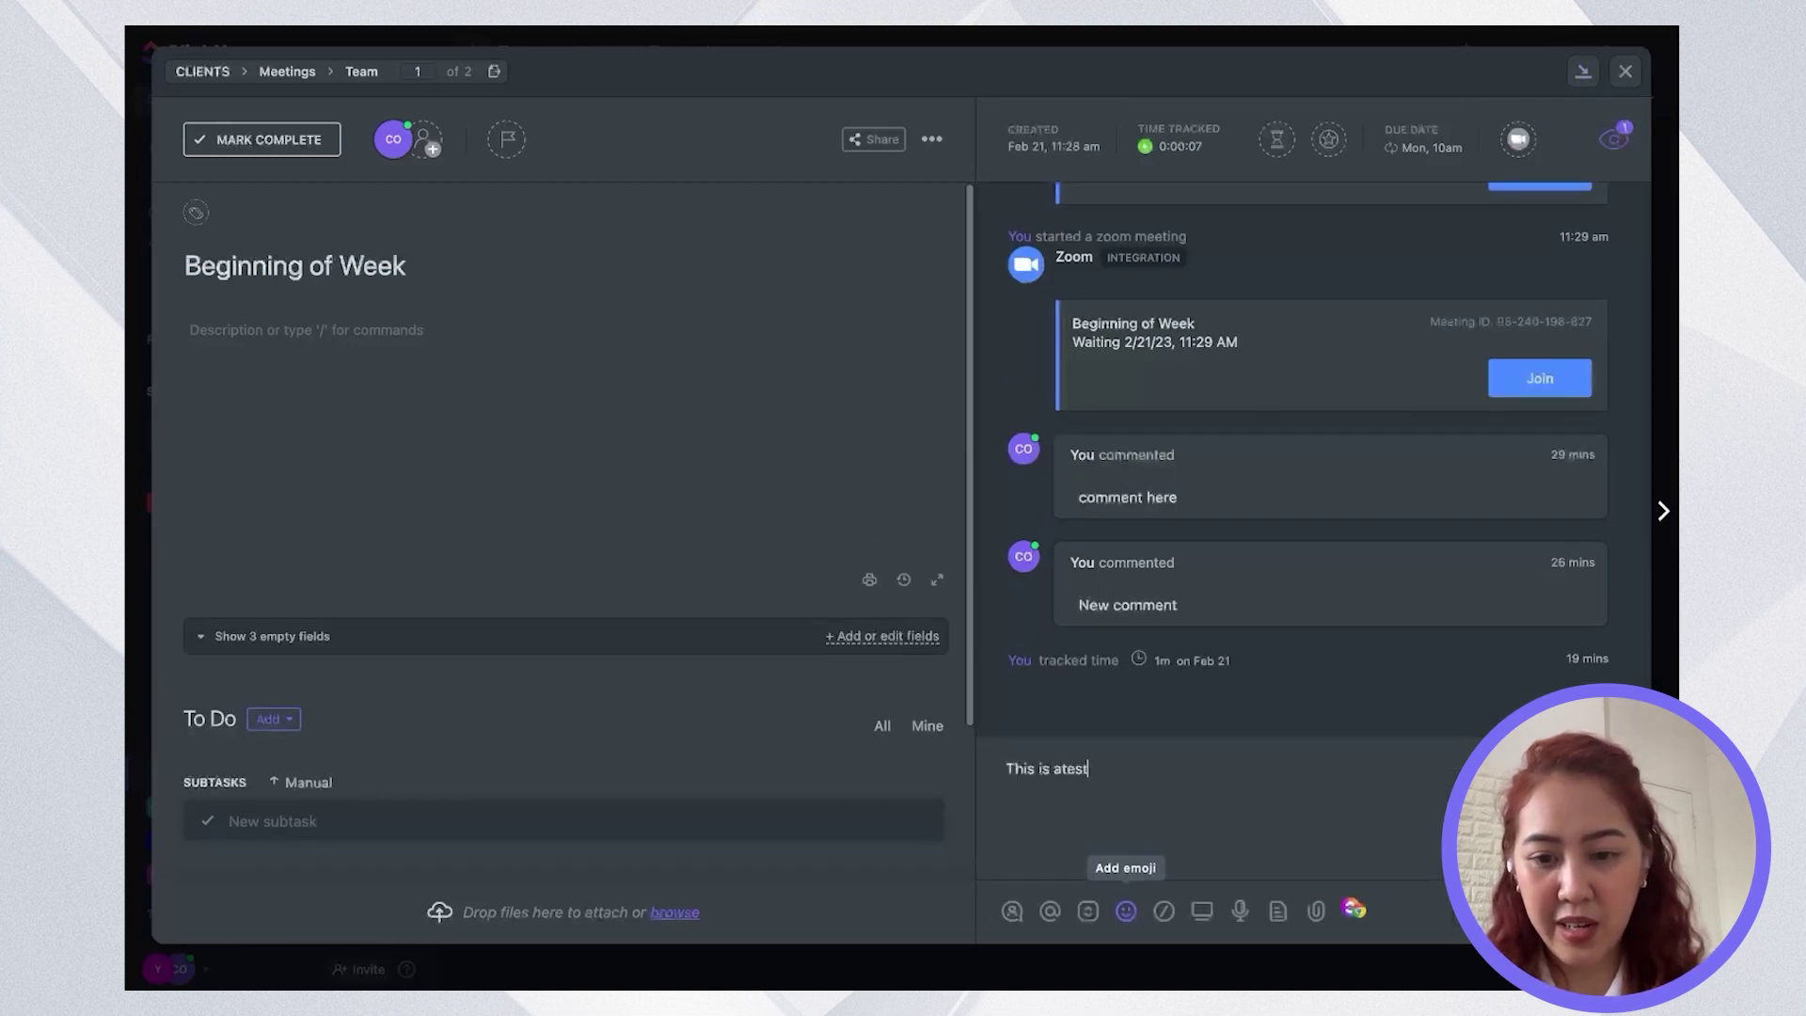
left_click(1074, 768)
key("Return")
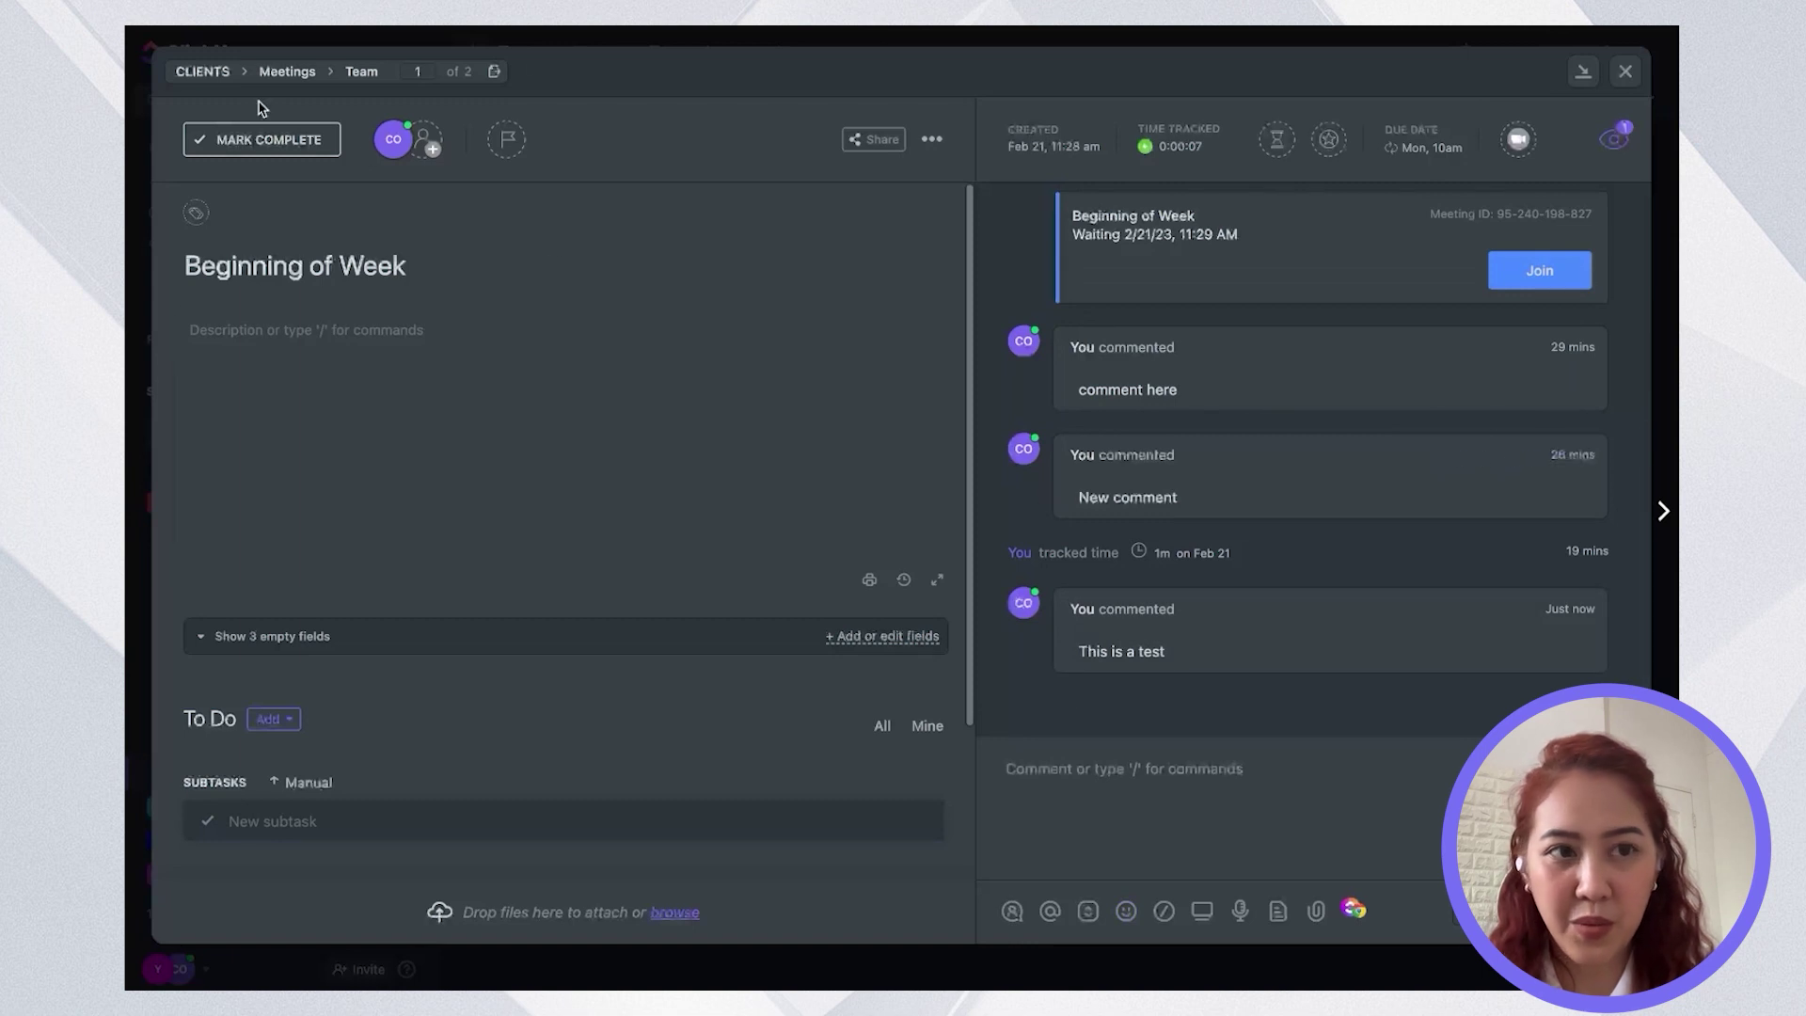
- Switch to a full-screen Slack on #clickup-updates showing ClickUp's comment notification
mouse_move(1571, 35)
key("super+h")
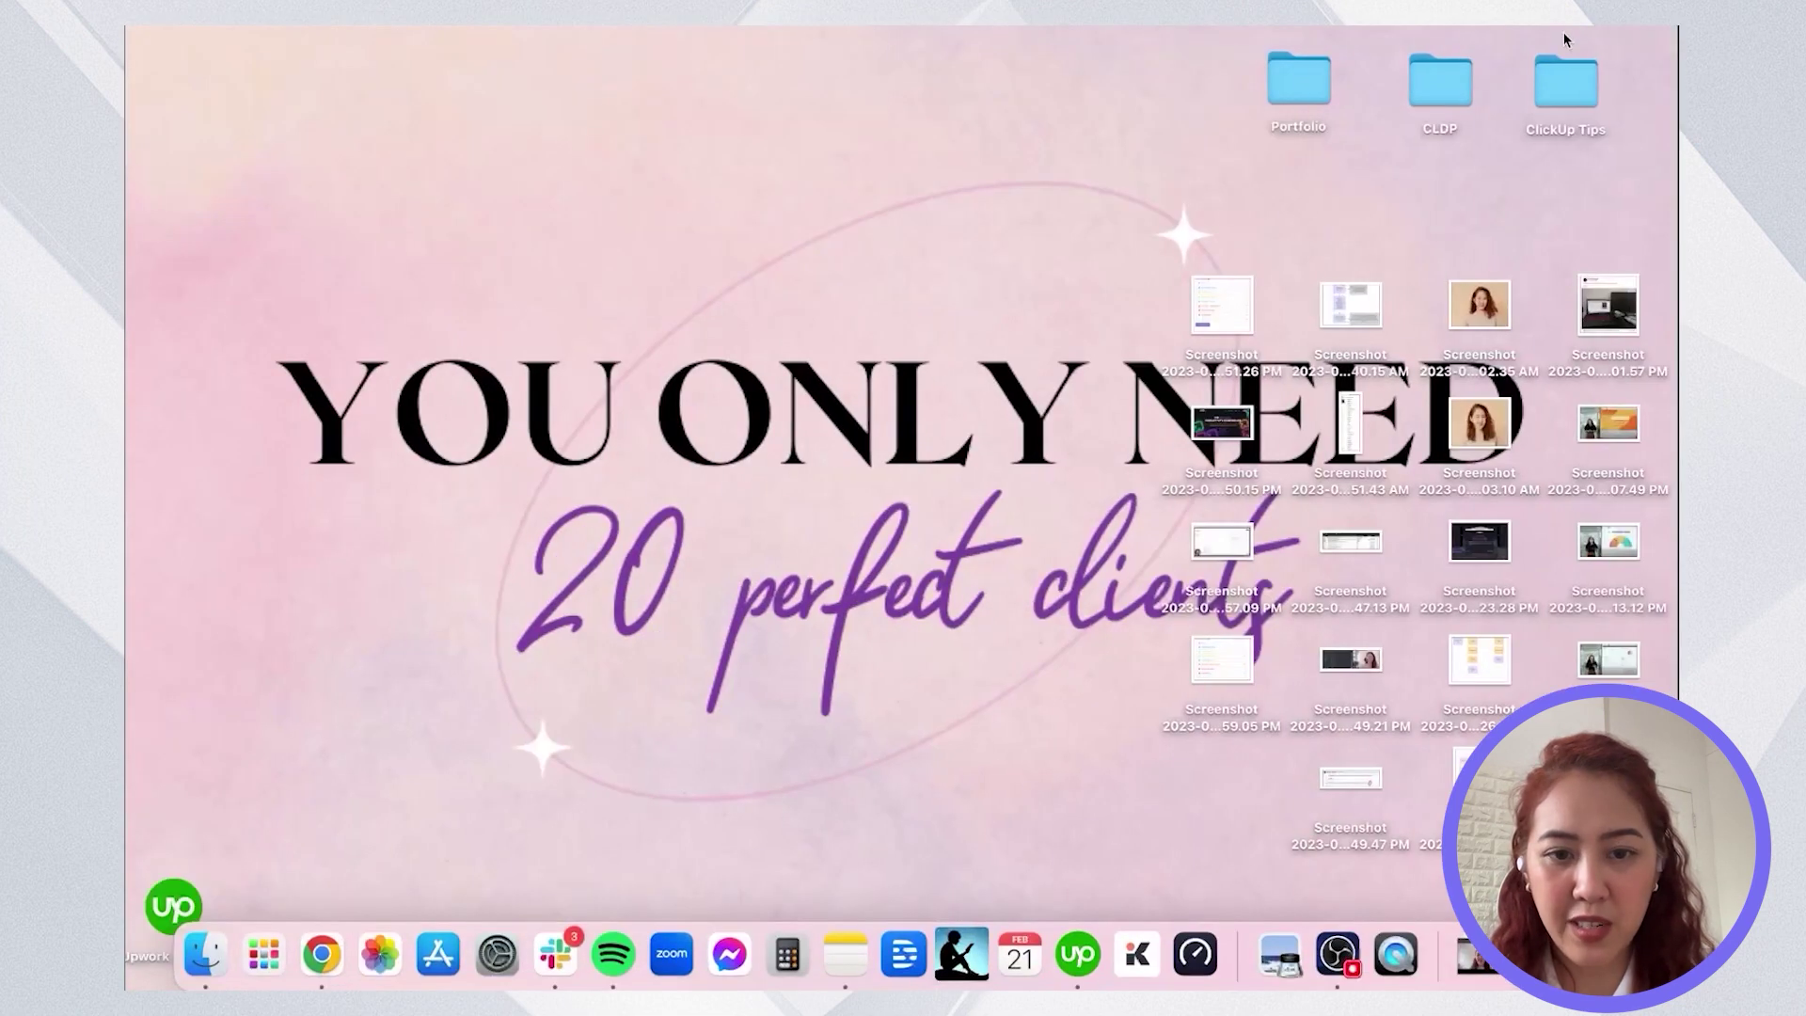
left_click(573, 963)
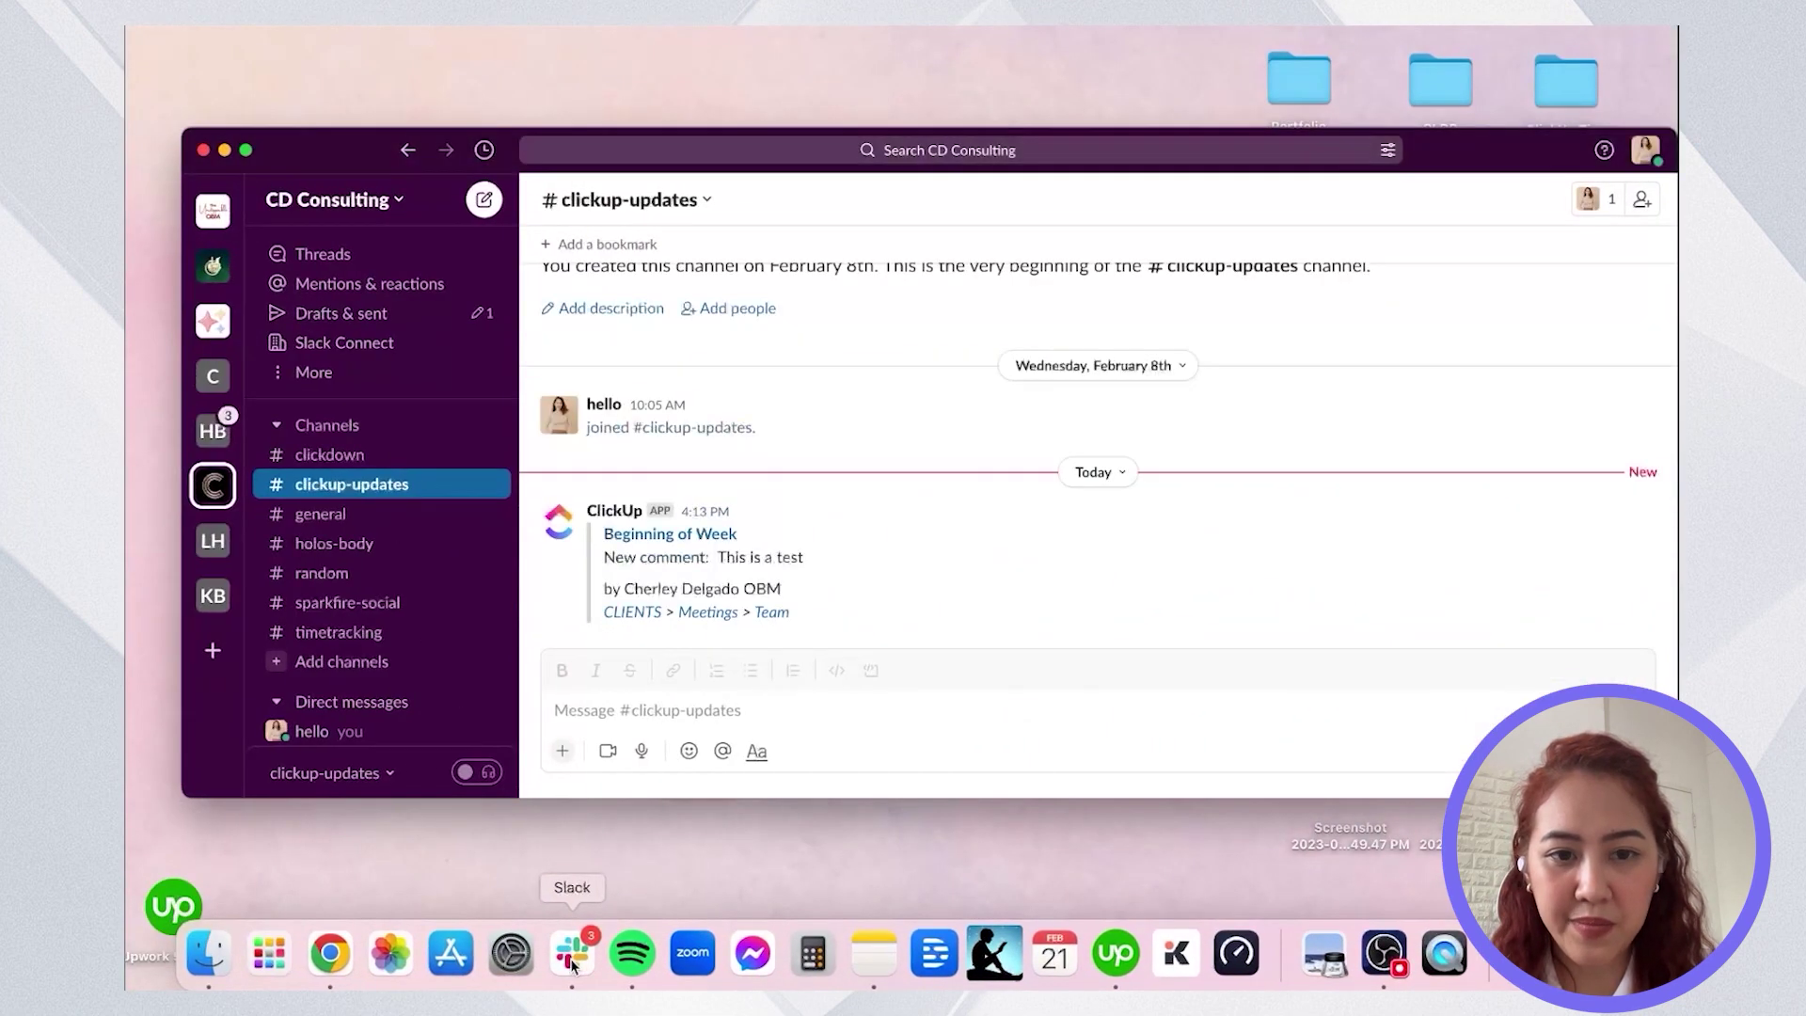
left_click(246, 150)
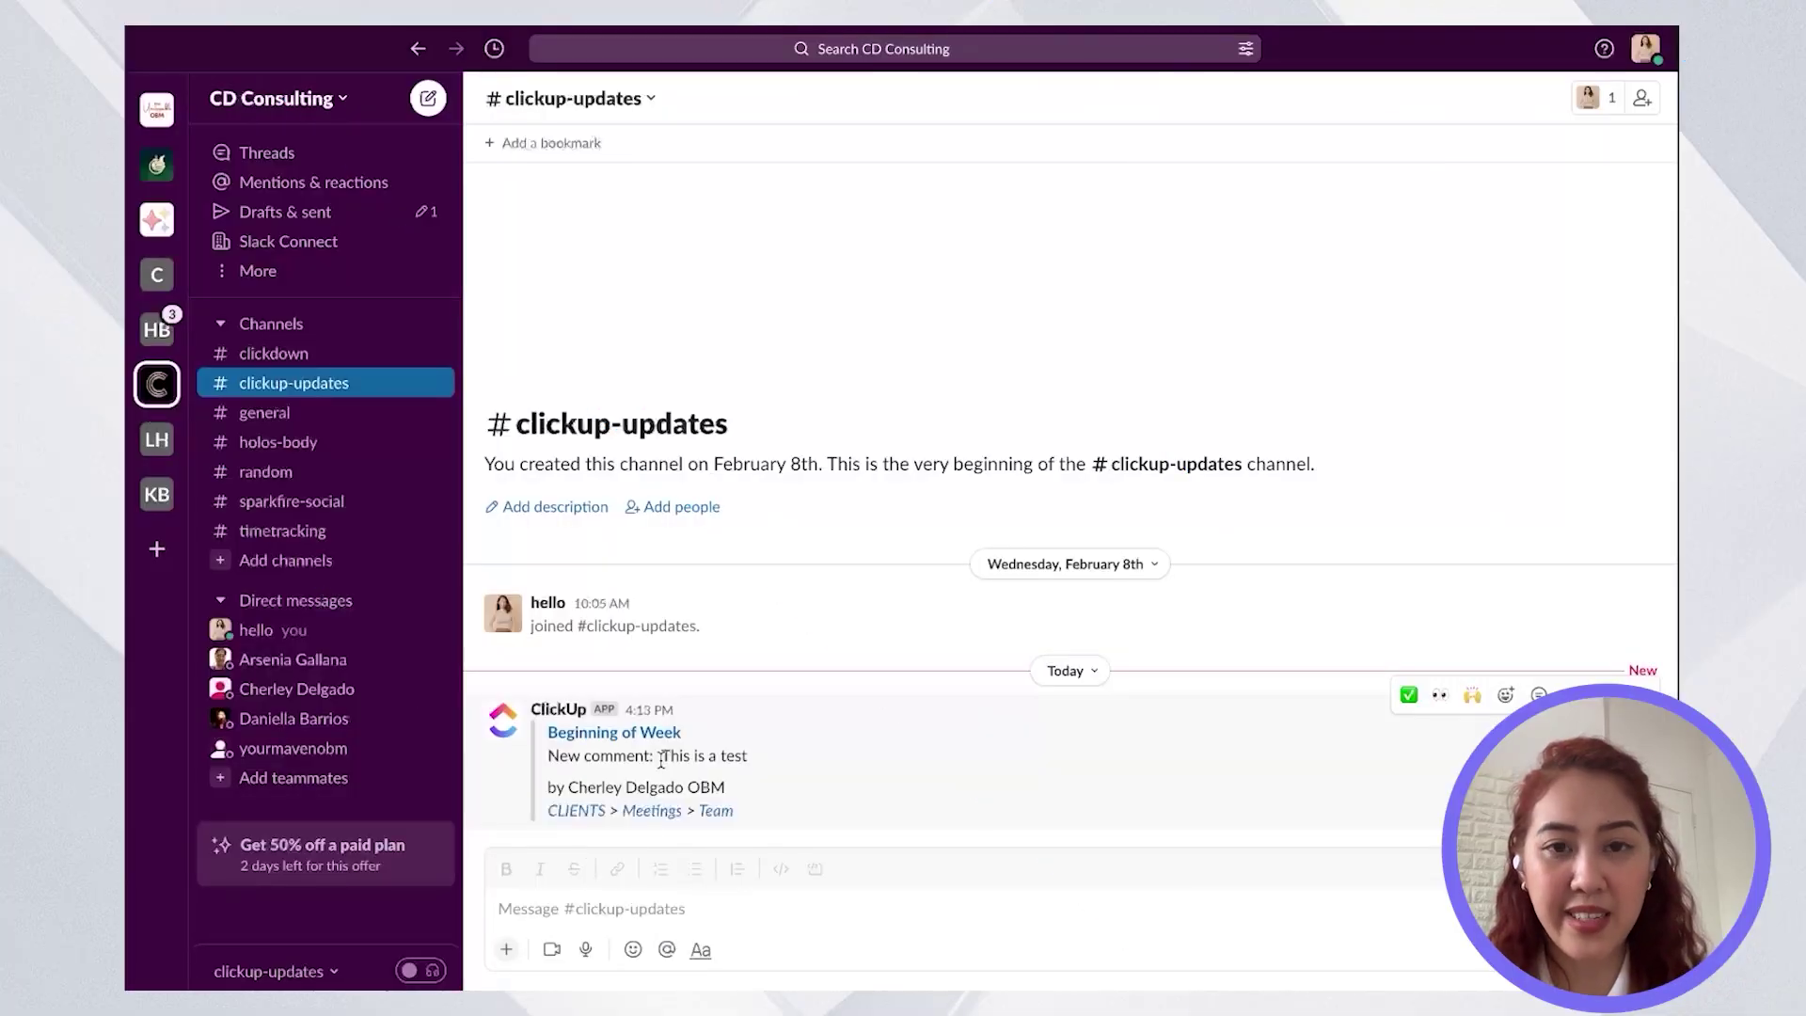
left_click(571, 891)
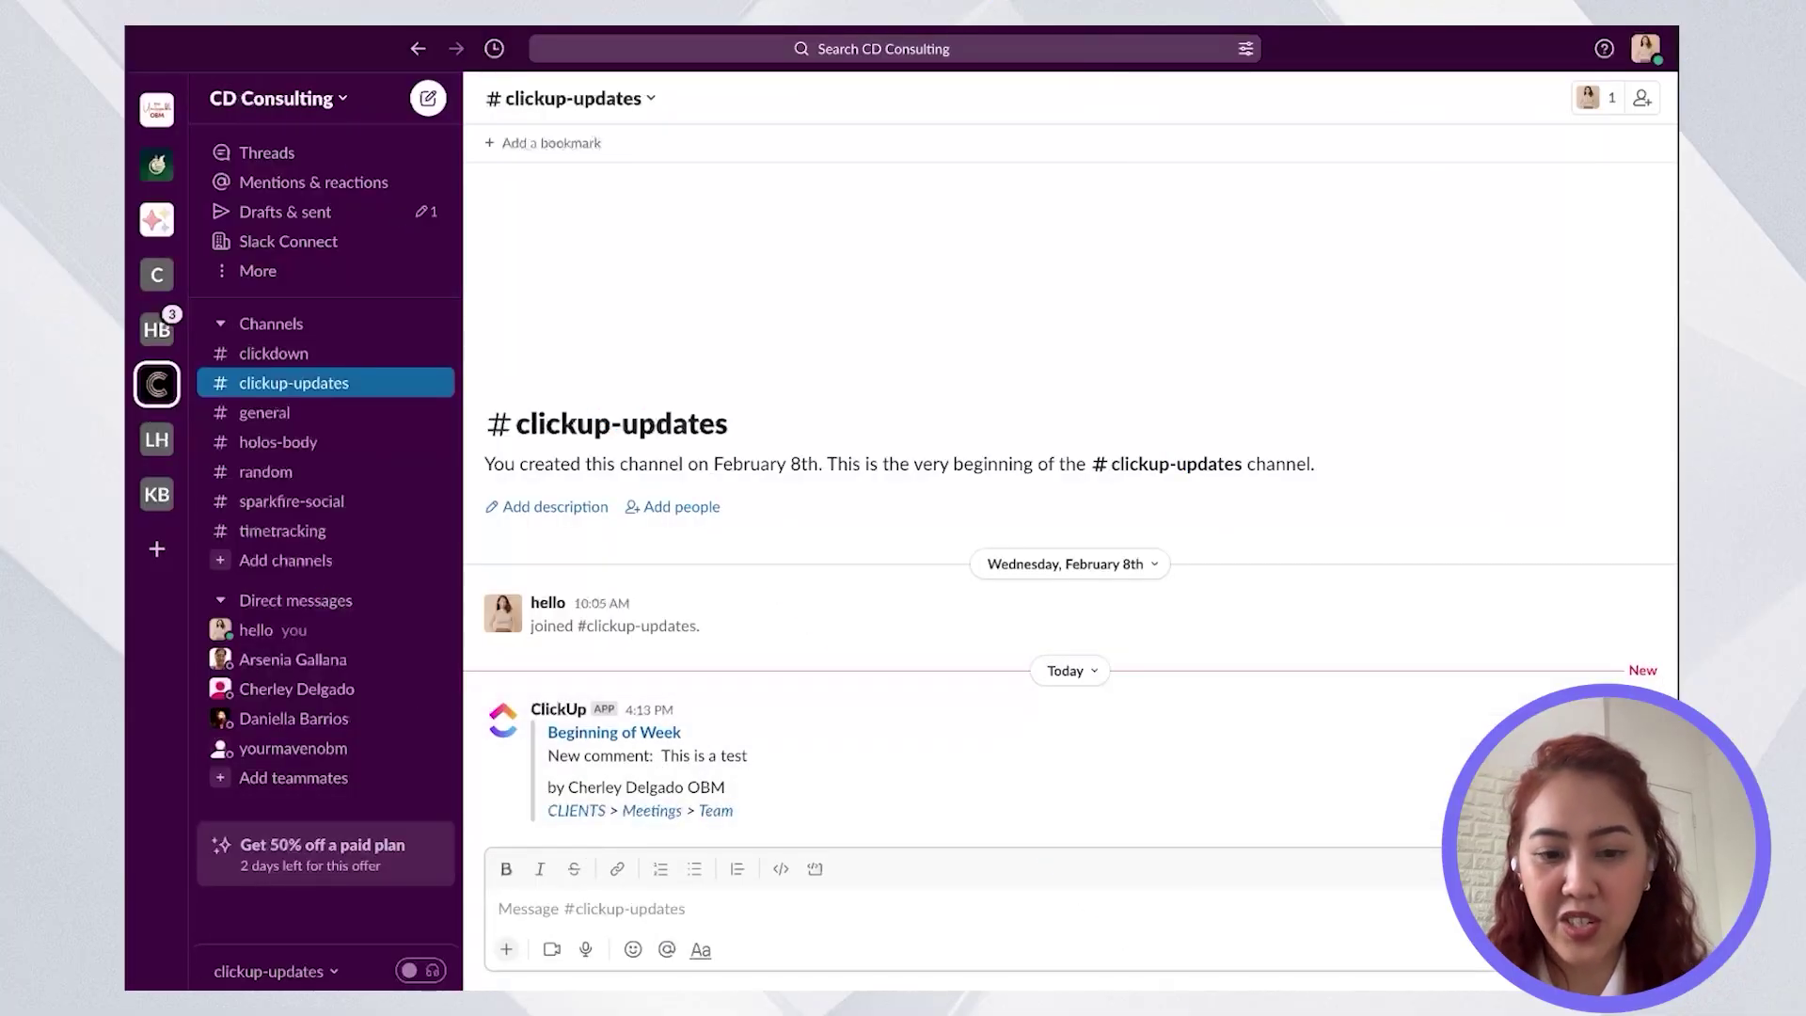
- Run the ClickUp /clickup new command in Slack and start creating a task
left_click(506, 949)
type("new")
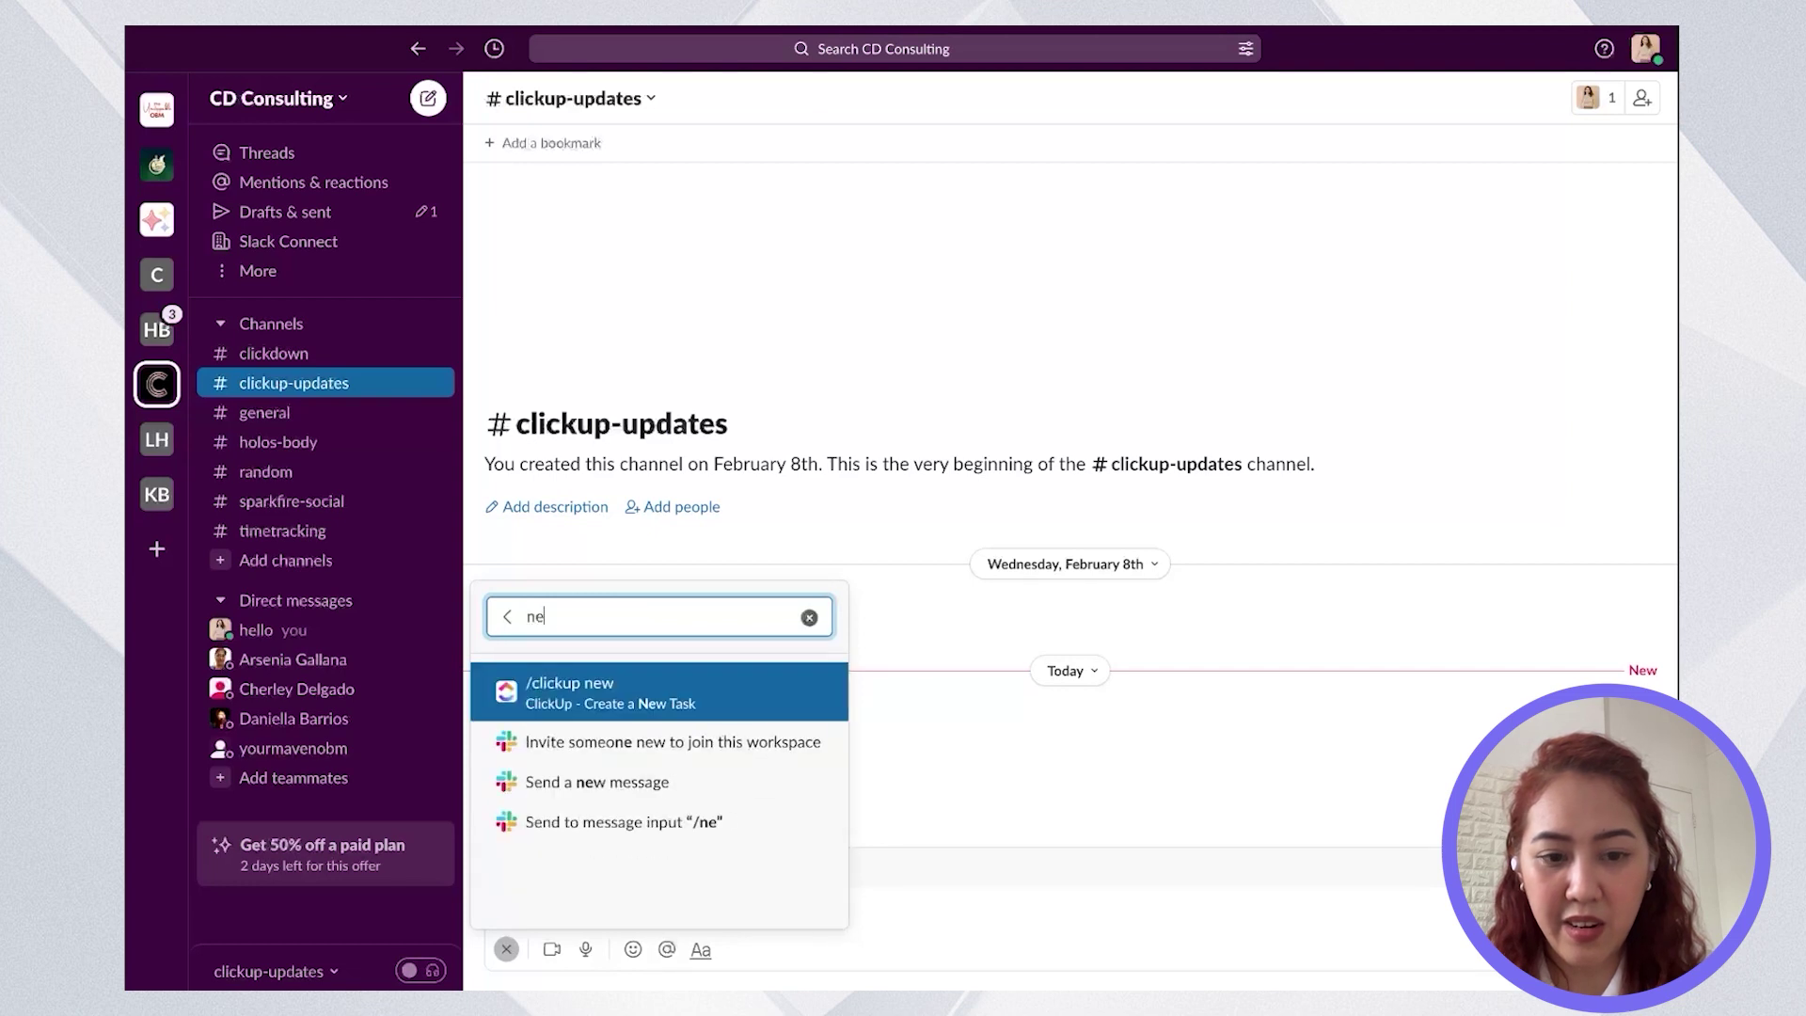
left_click(643, 695)
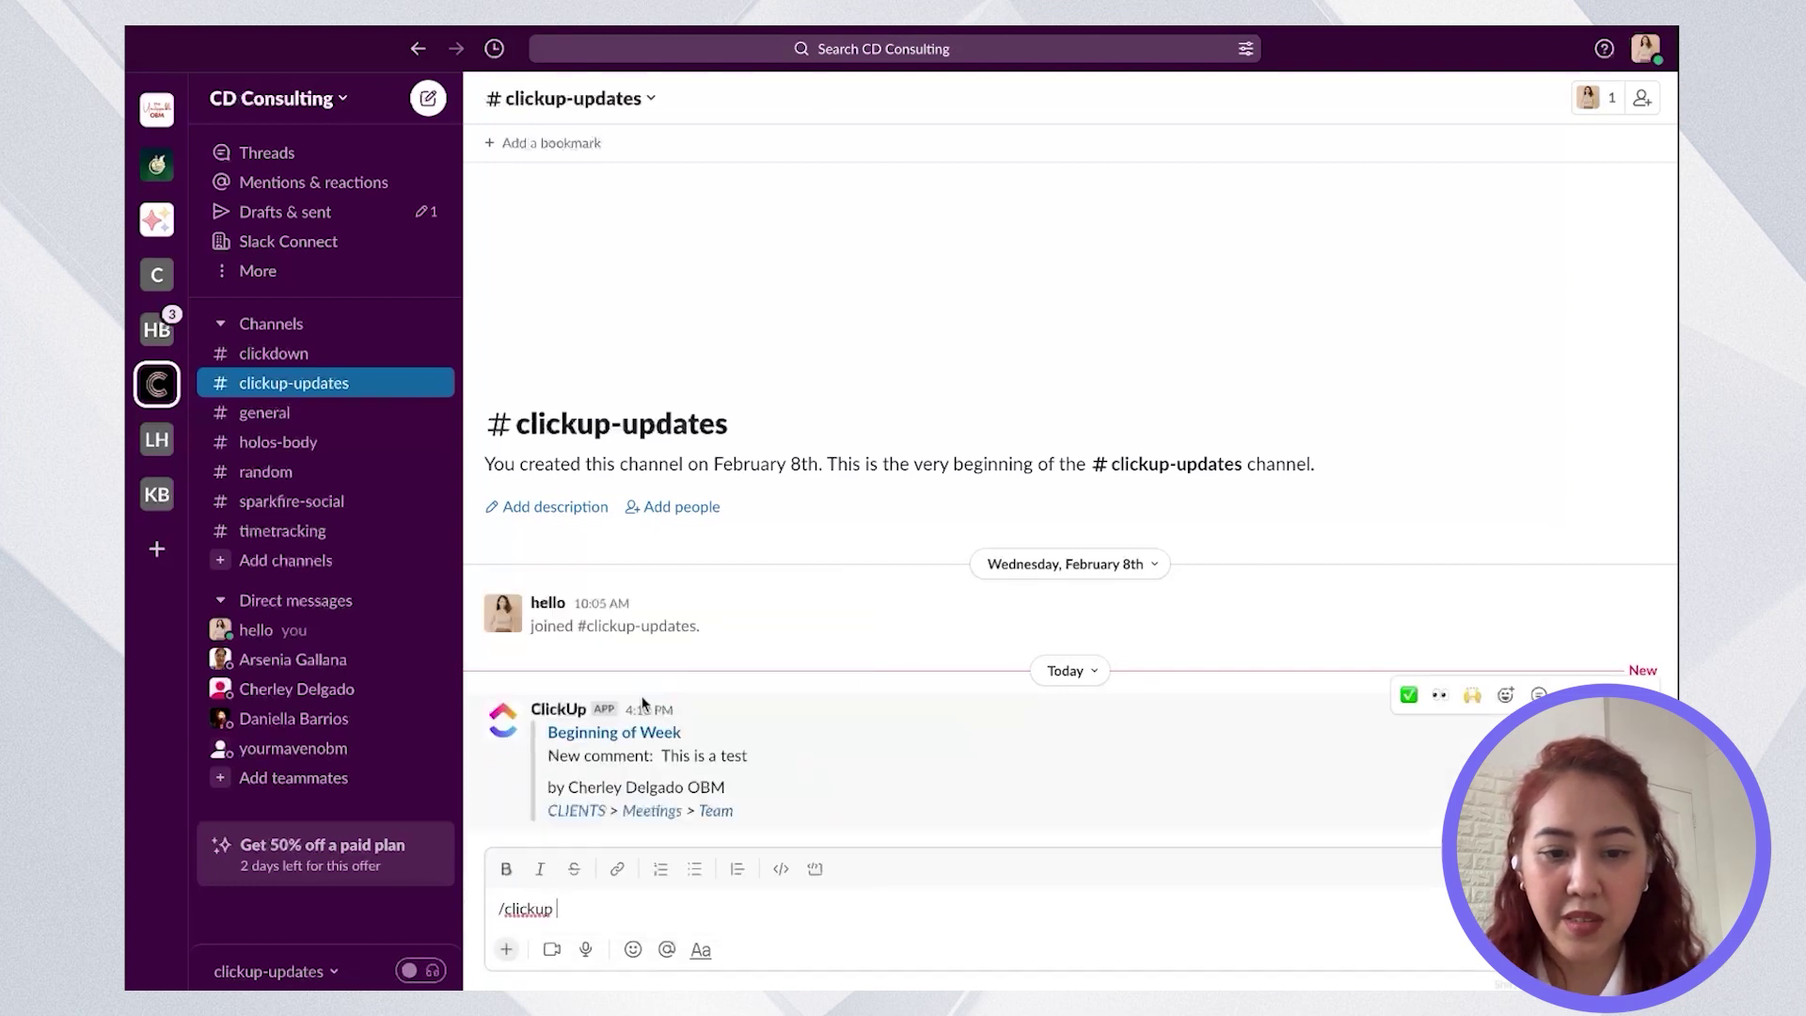
key("Return")
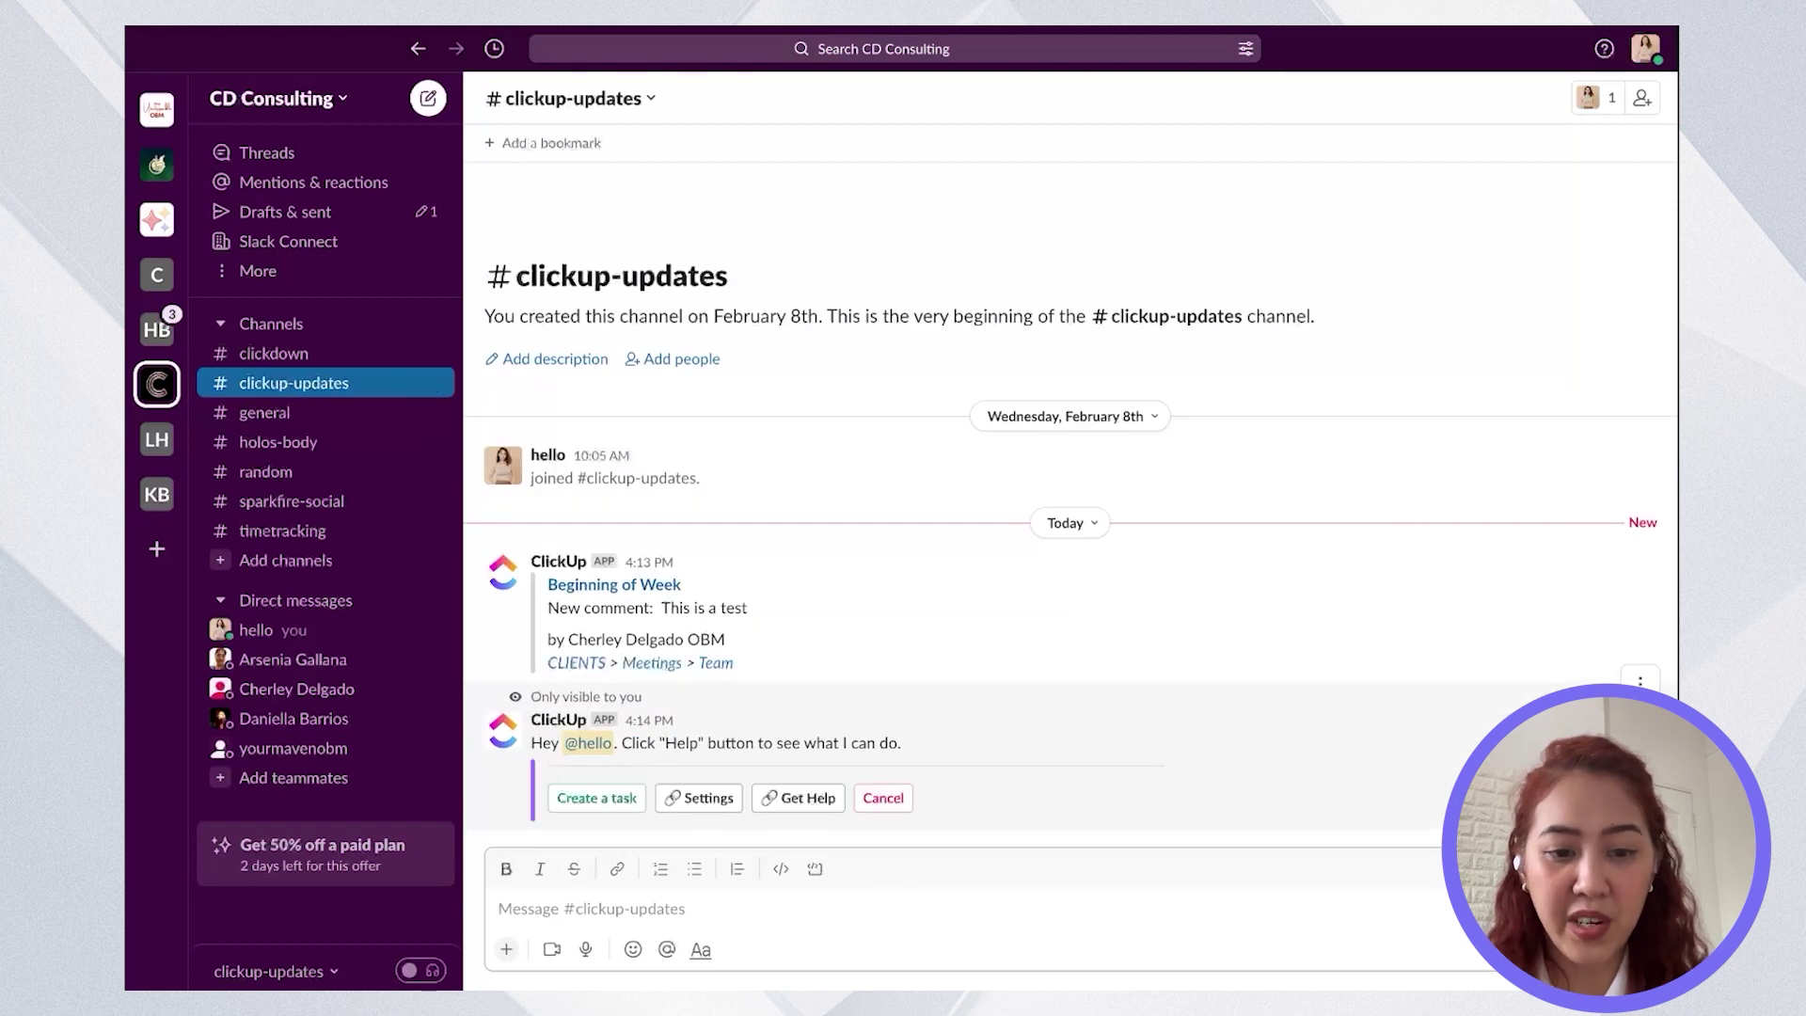
left_click(638, 809)
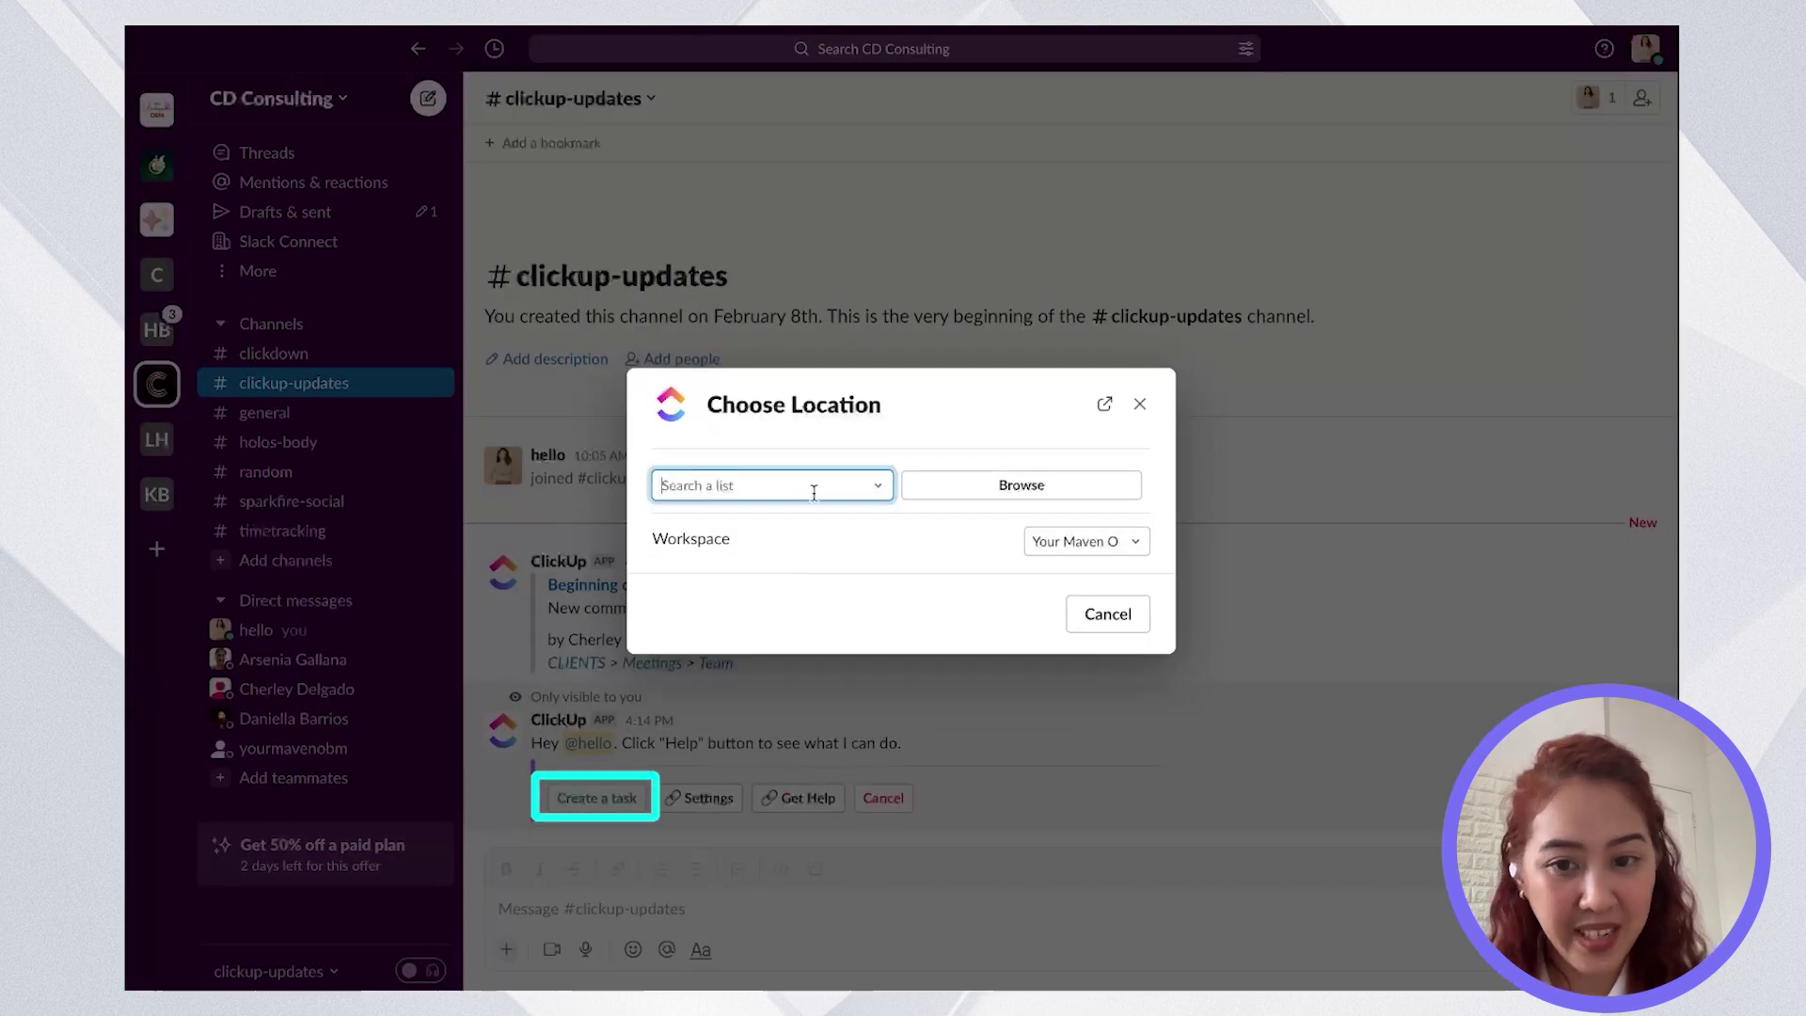
- Set the task location to the Your Maven OBM workspace, HQ space, Processes folder
left_click(1097, 546)
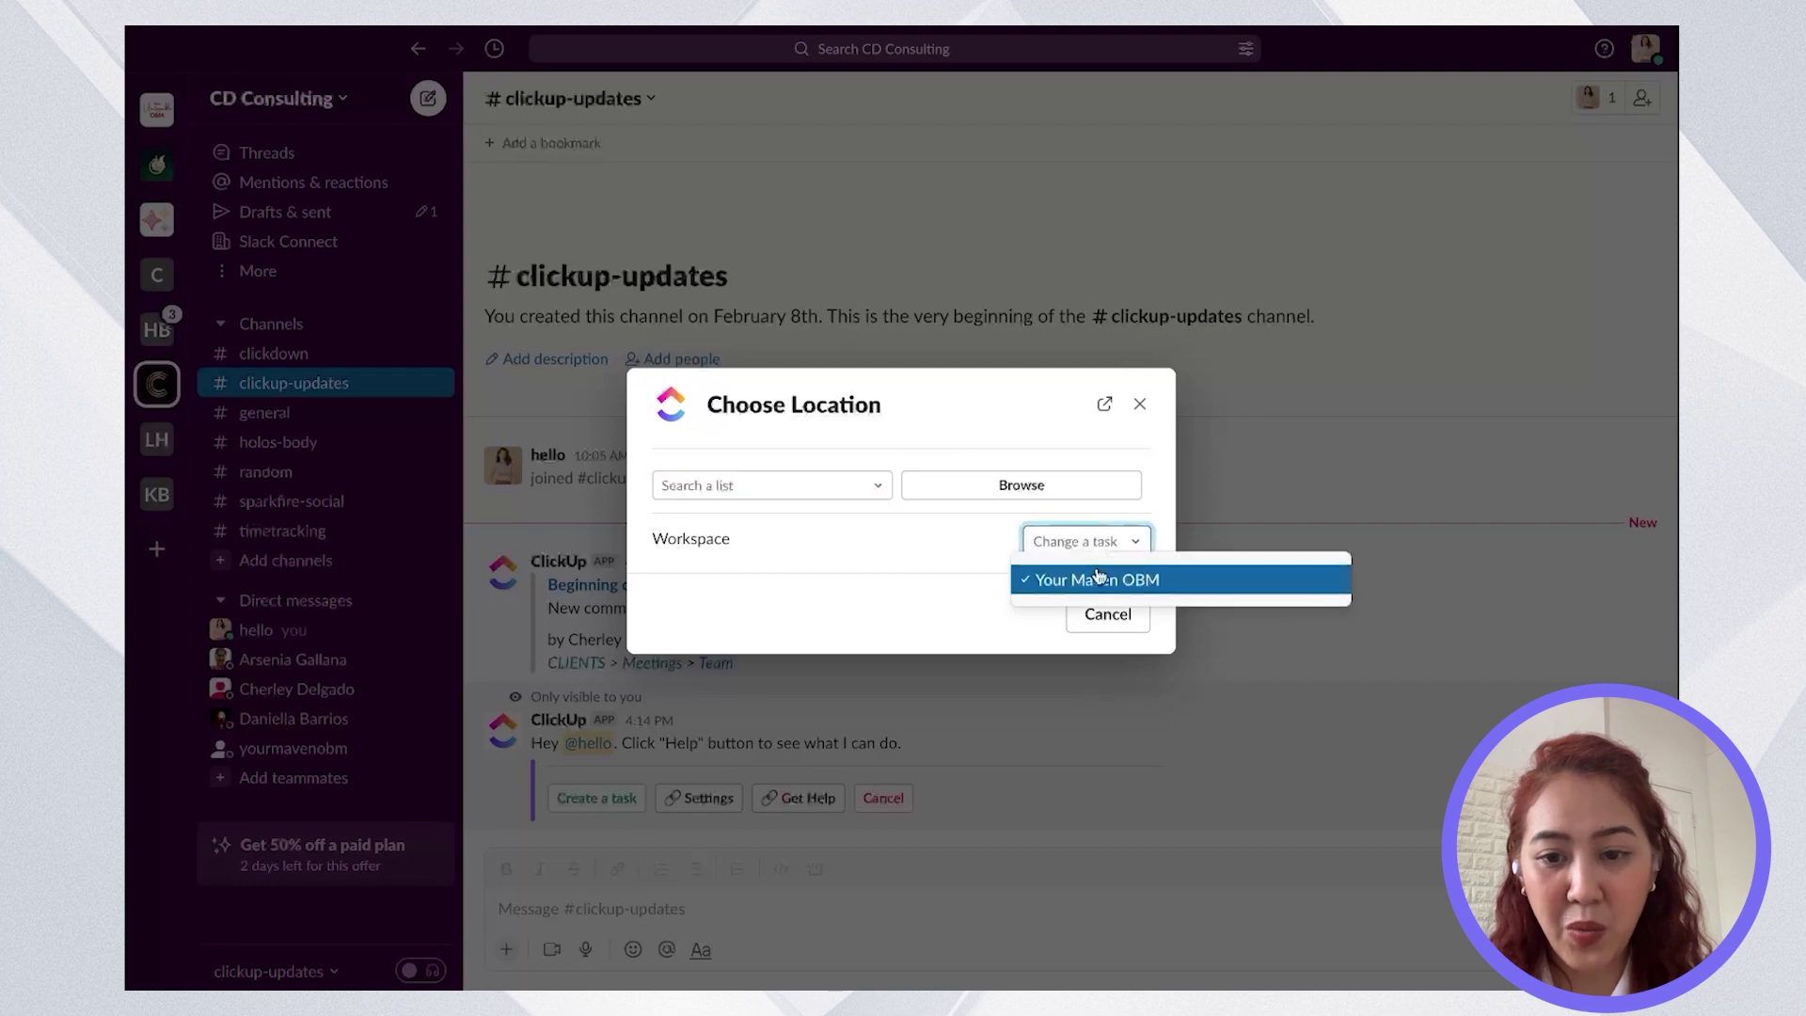
left_click(1099, 576)
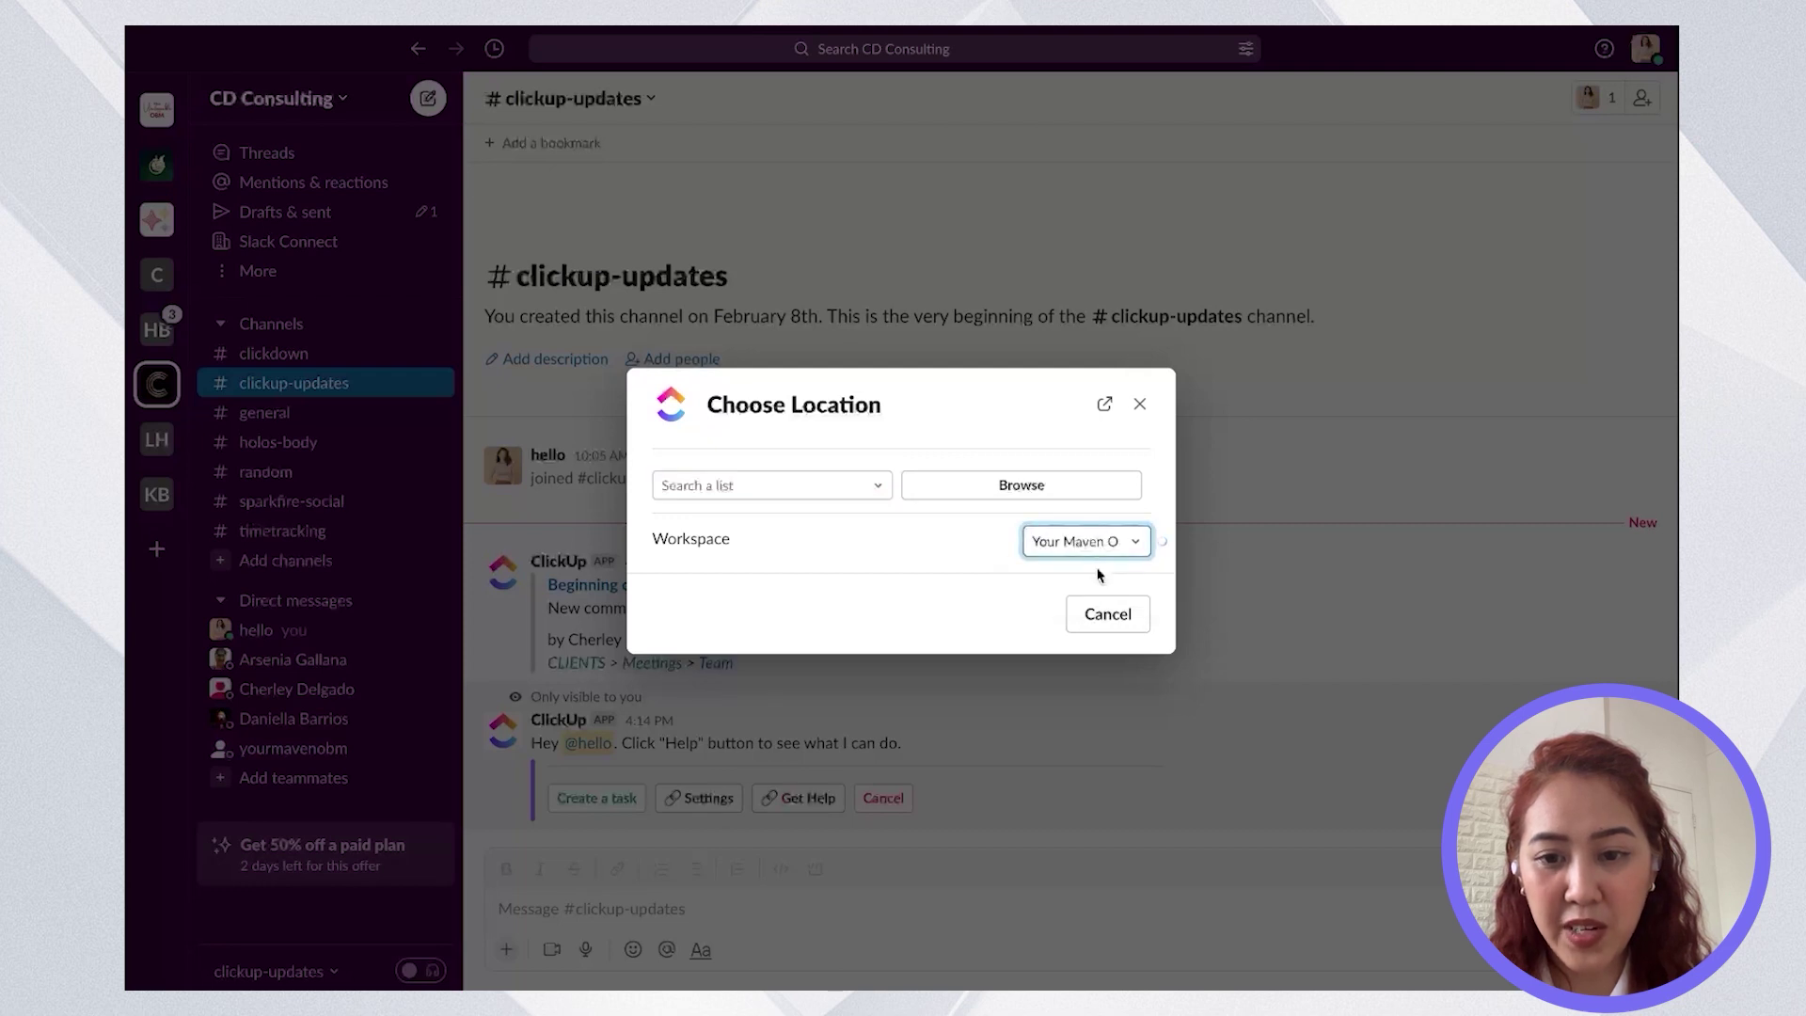
left_click(1062, 489)
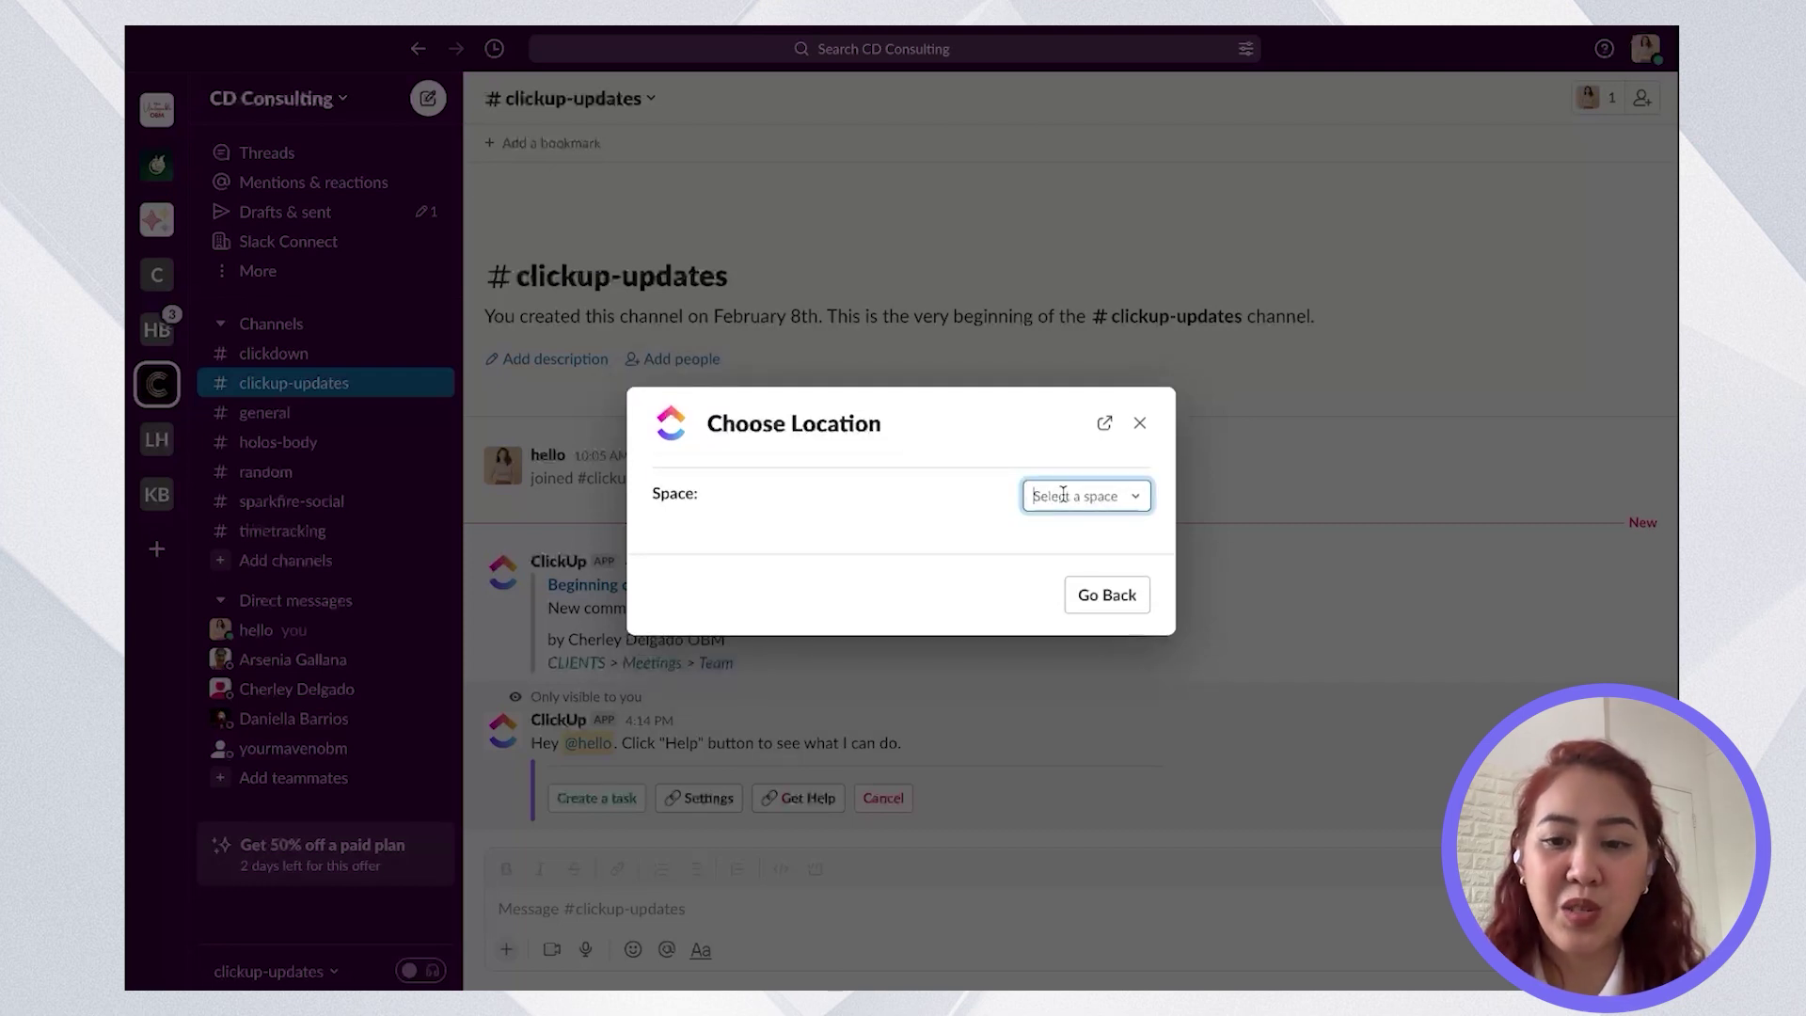
left_click(1062, 496)
left_click(1077, 528)
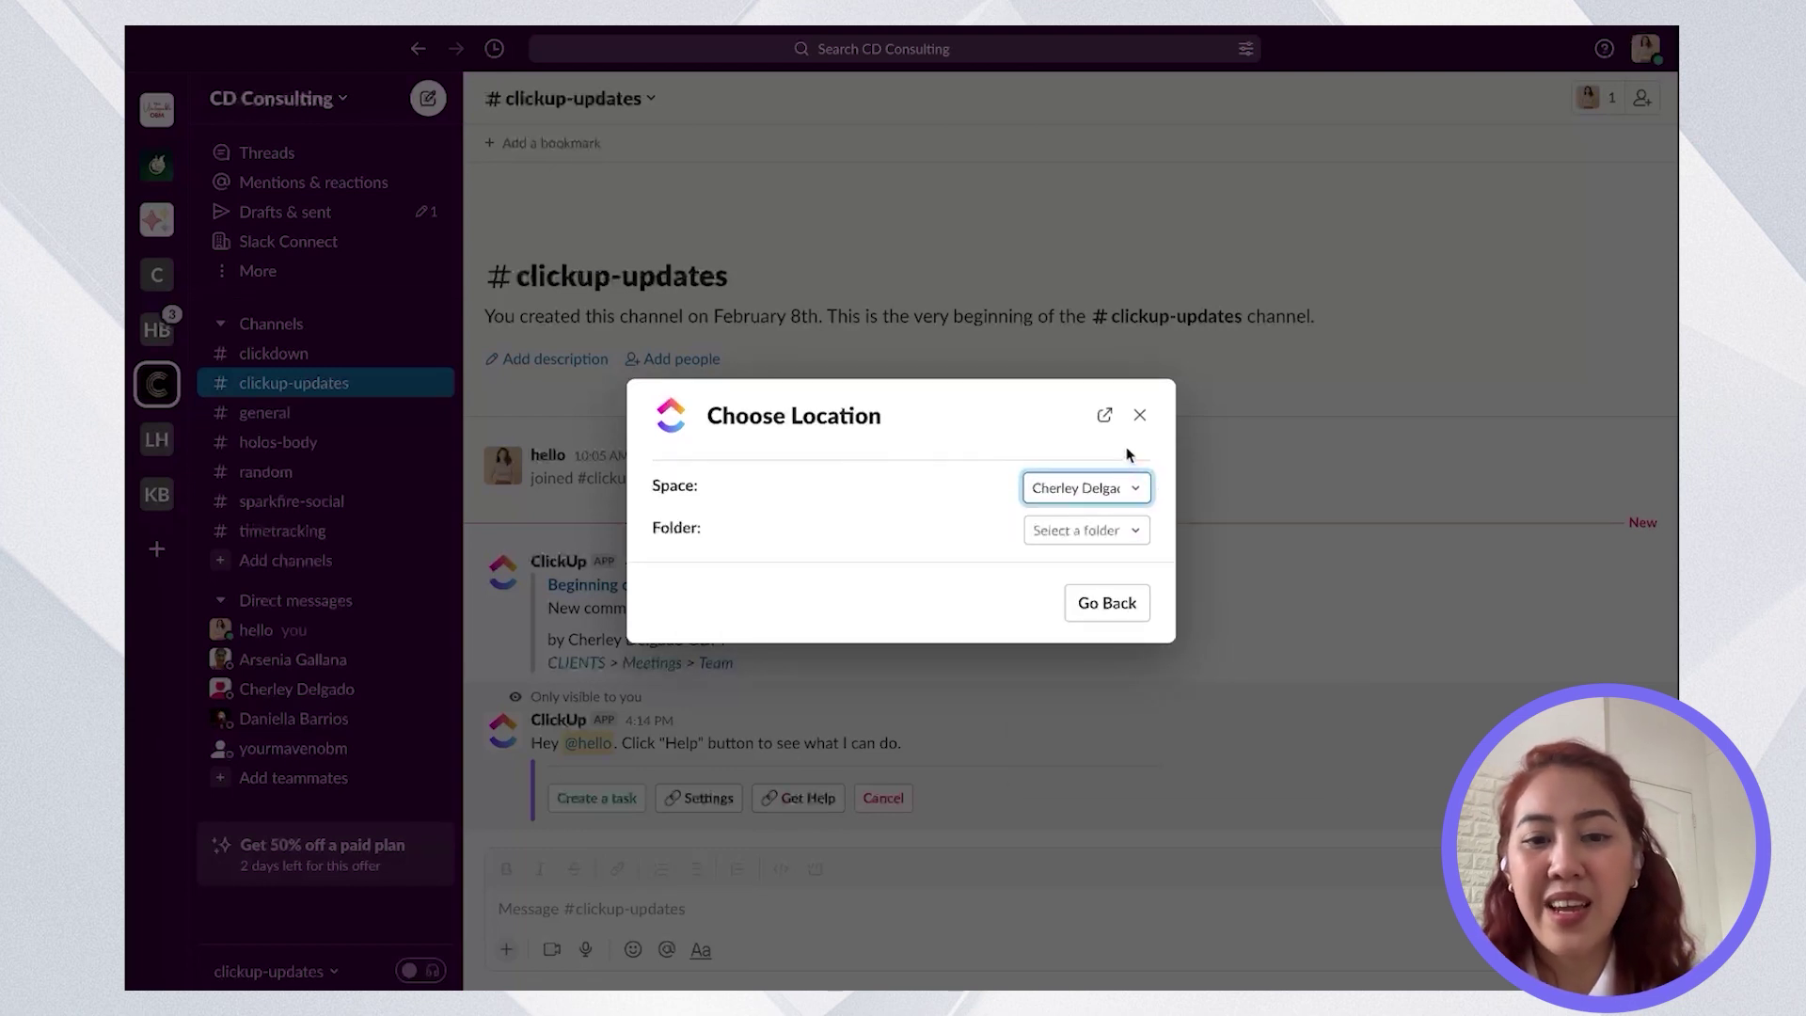
left_click(1113, 527)
left_click(1111, 562)
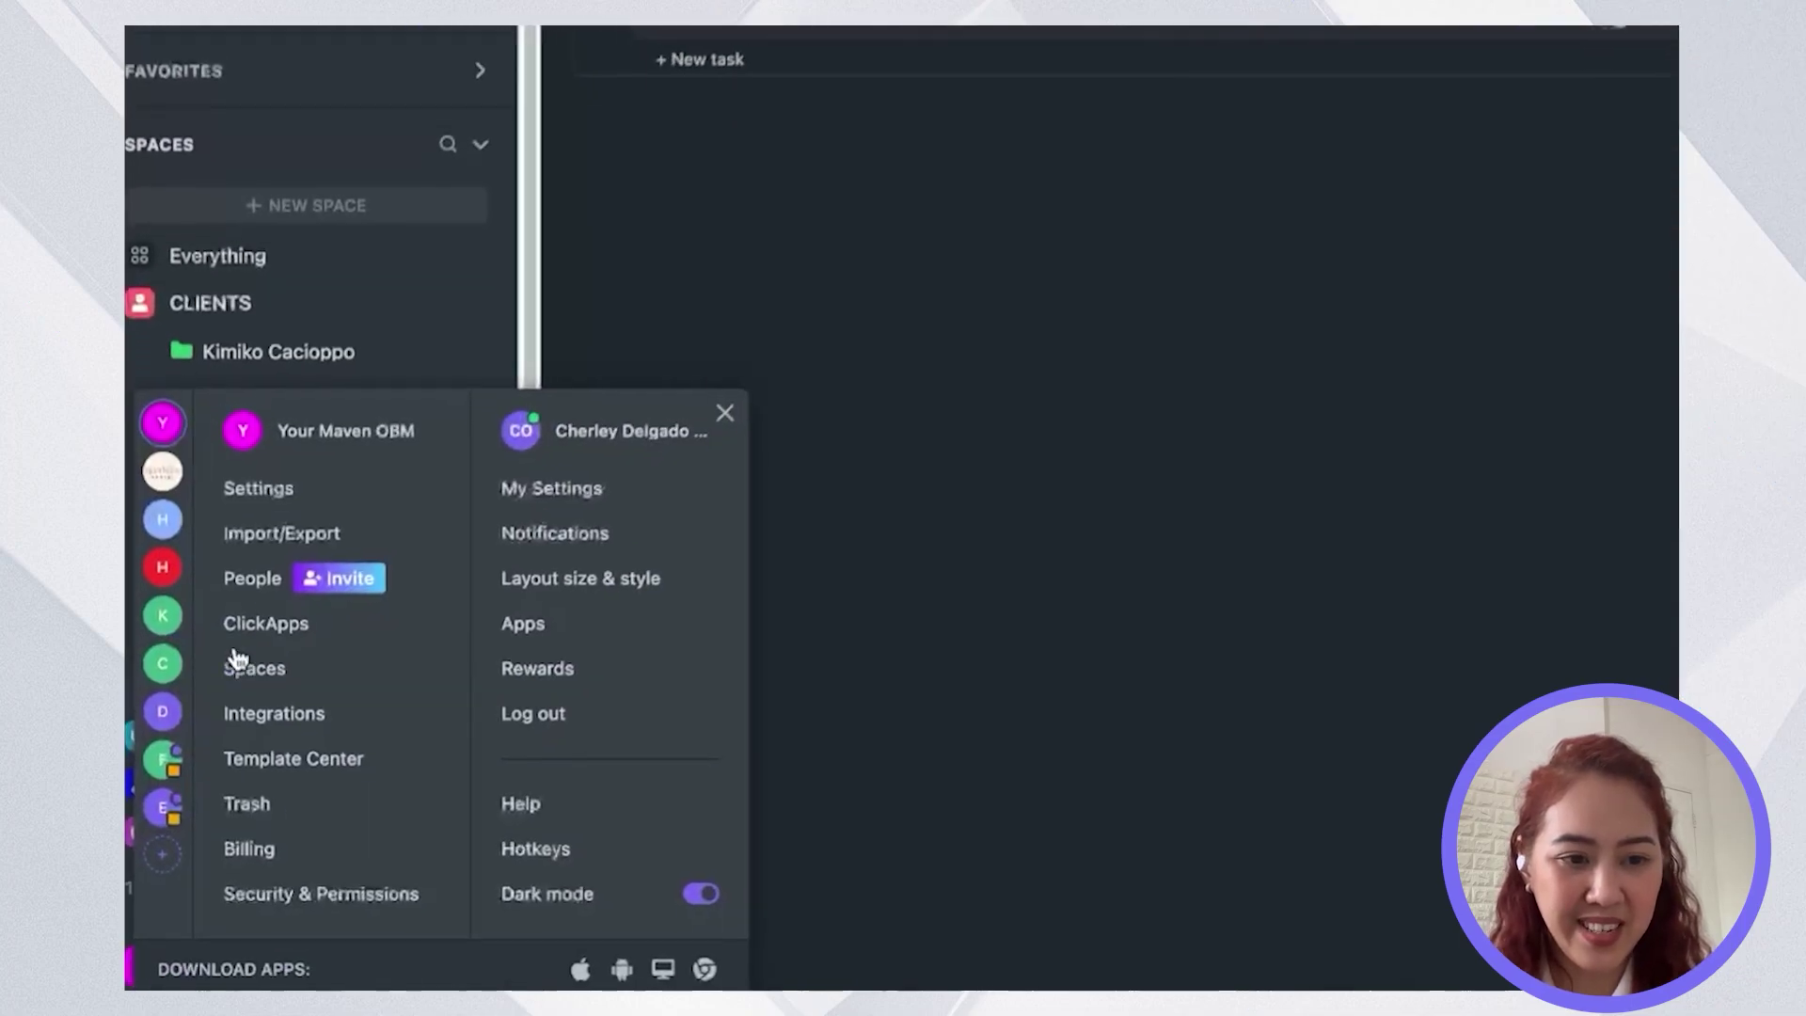
- Open the Email integration in Integrations settings, showing the ClickApp on with 1/1 accounts
left_click(259, 711)
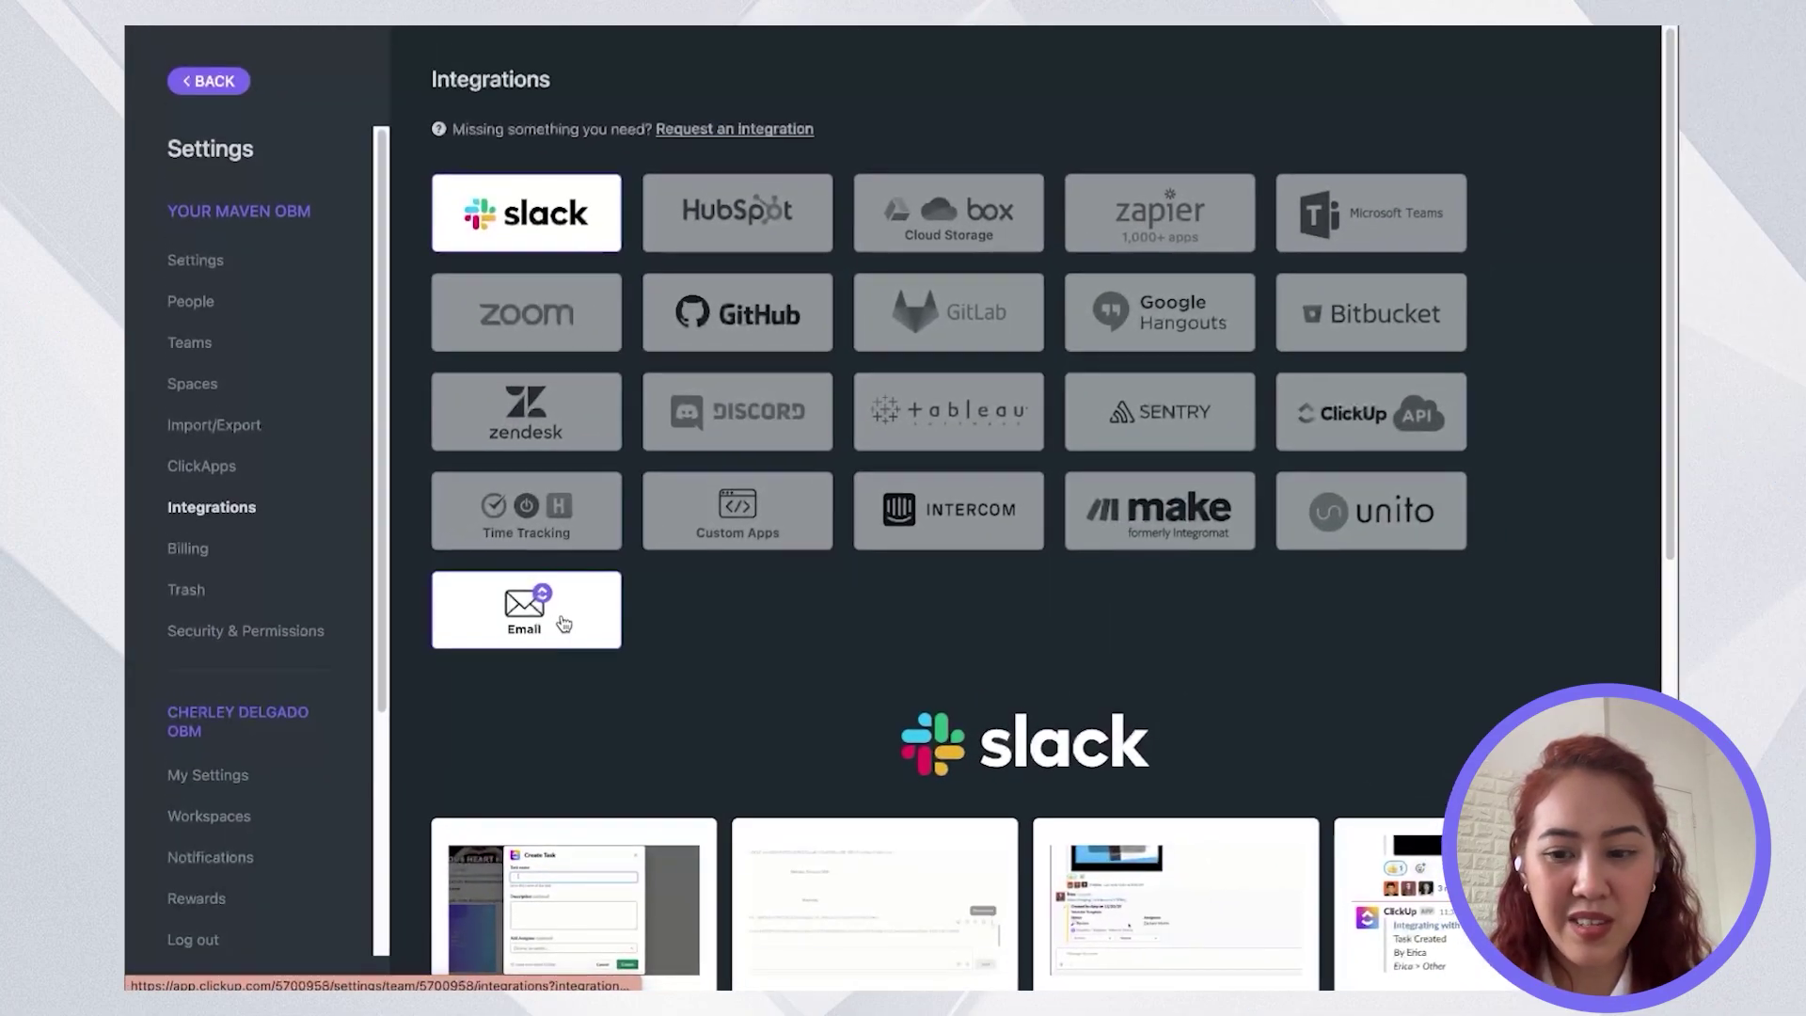
scroll(743, 666, "down", 3)
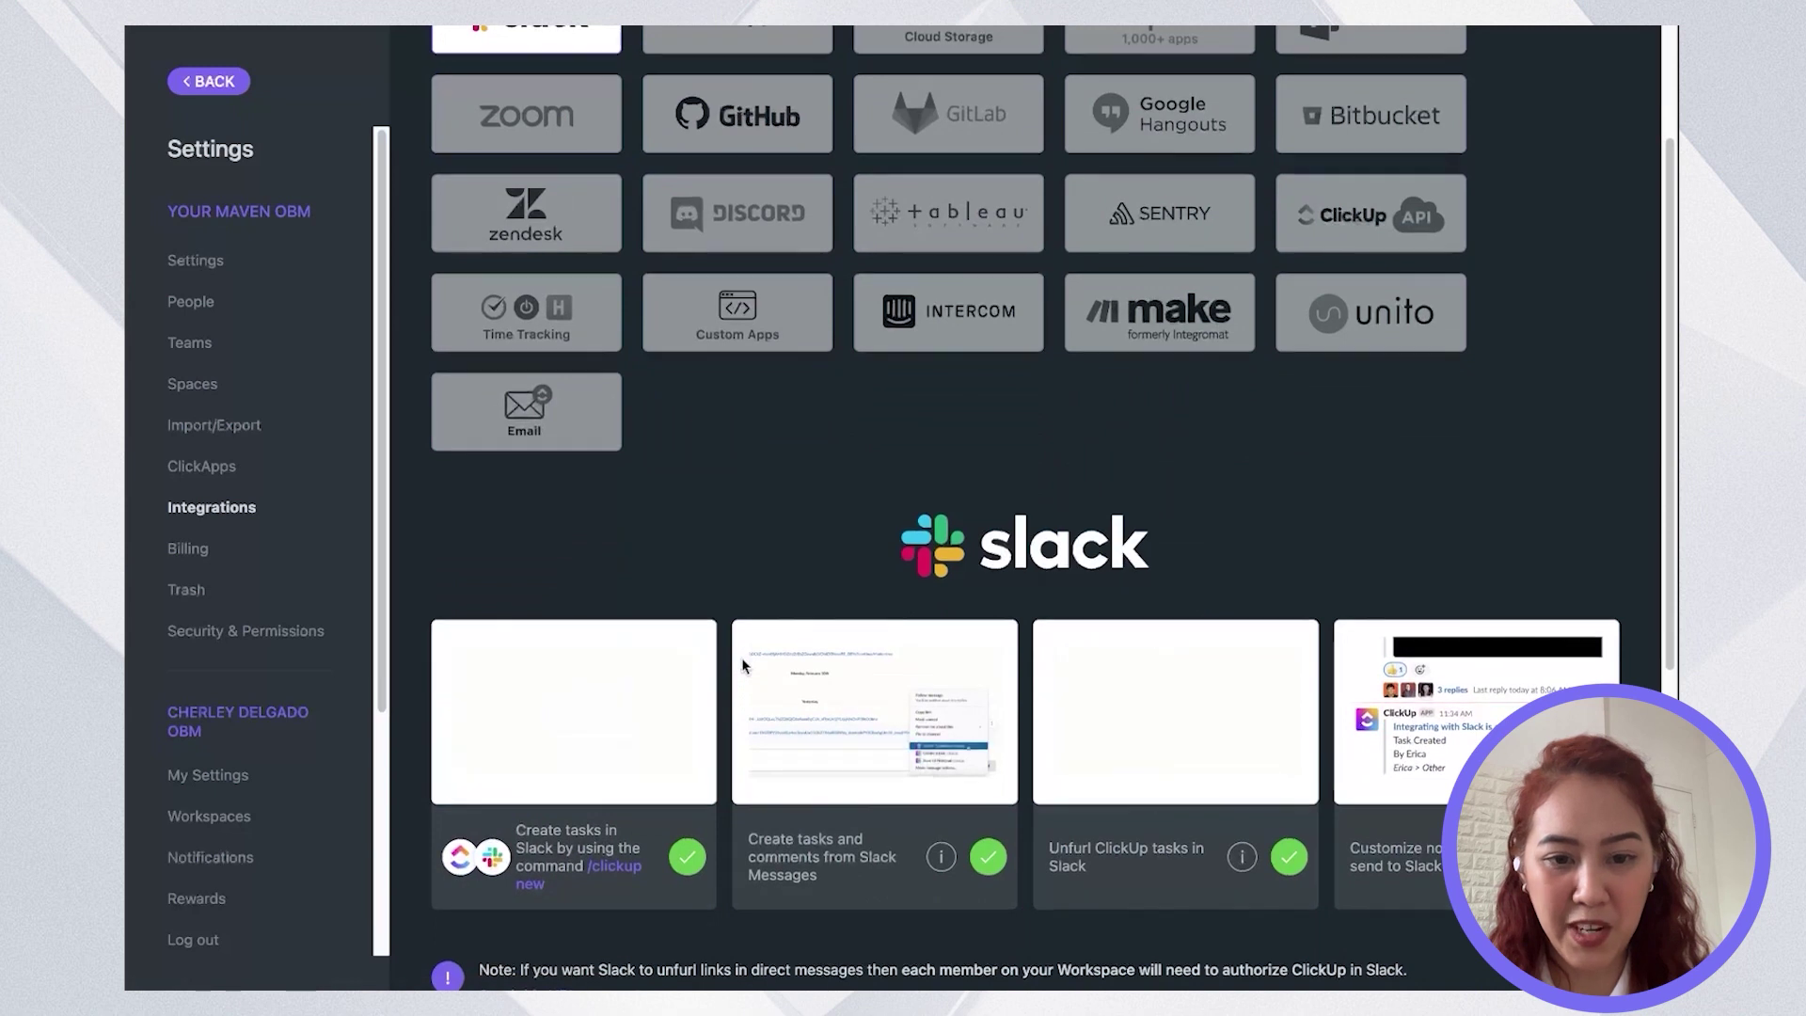
scroll(743, 666, "down", 6)
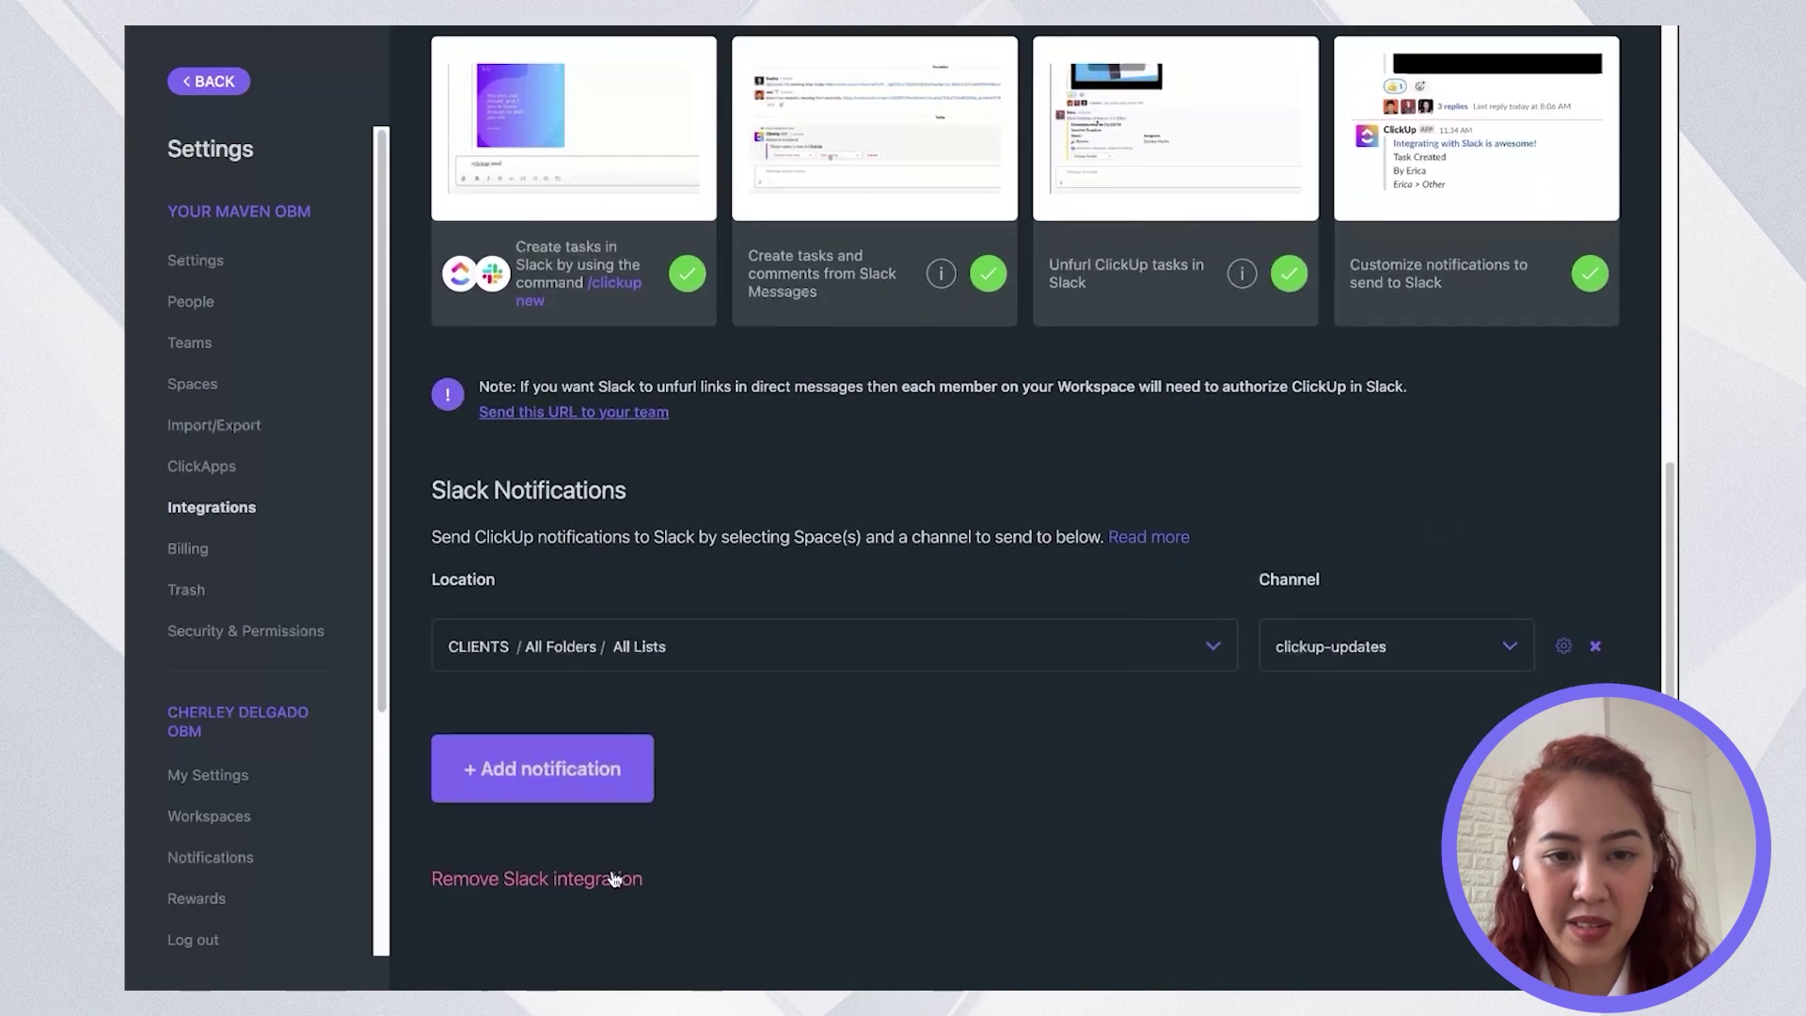
scroll(611, 875, "up", 10)
left_click(547, 628)
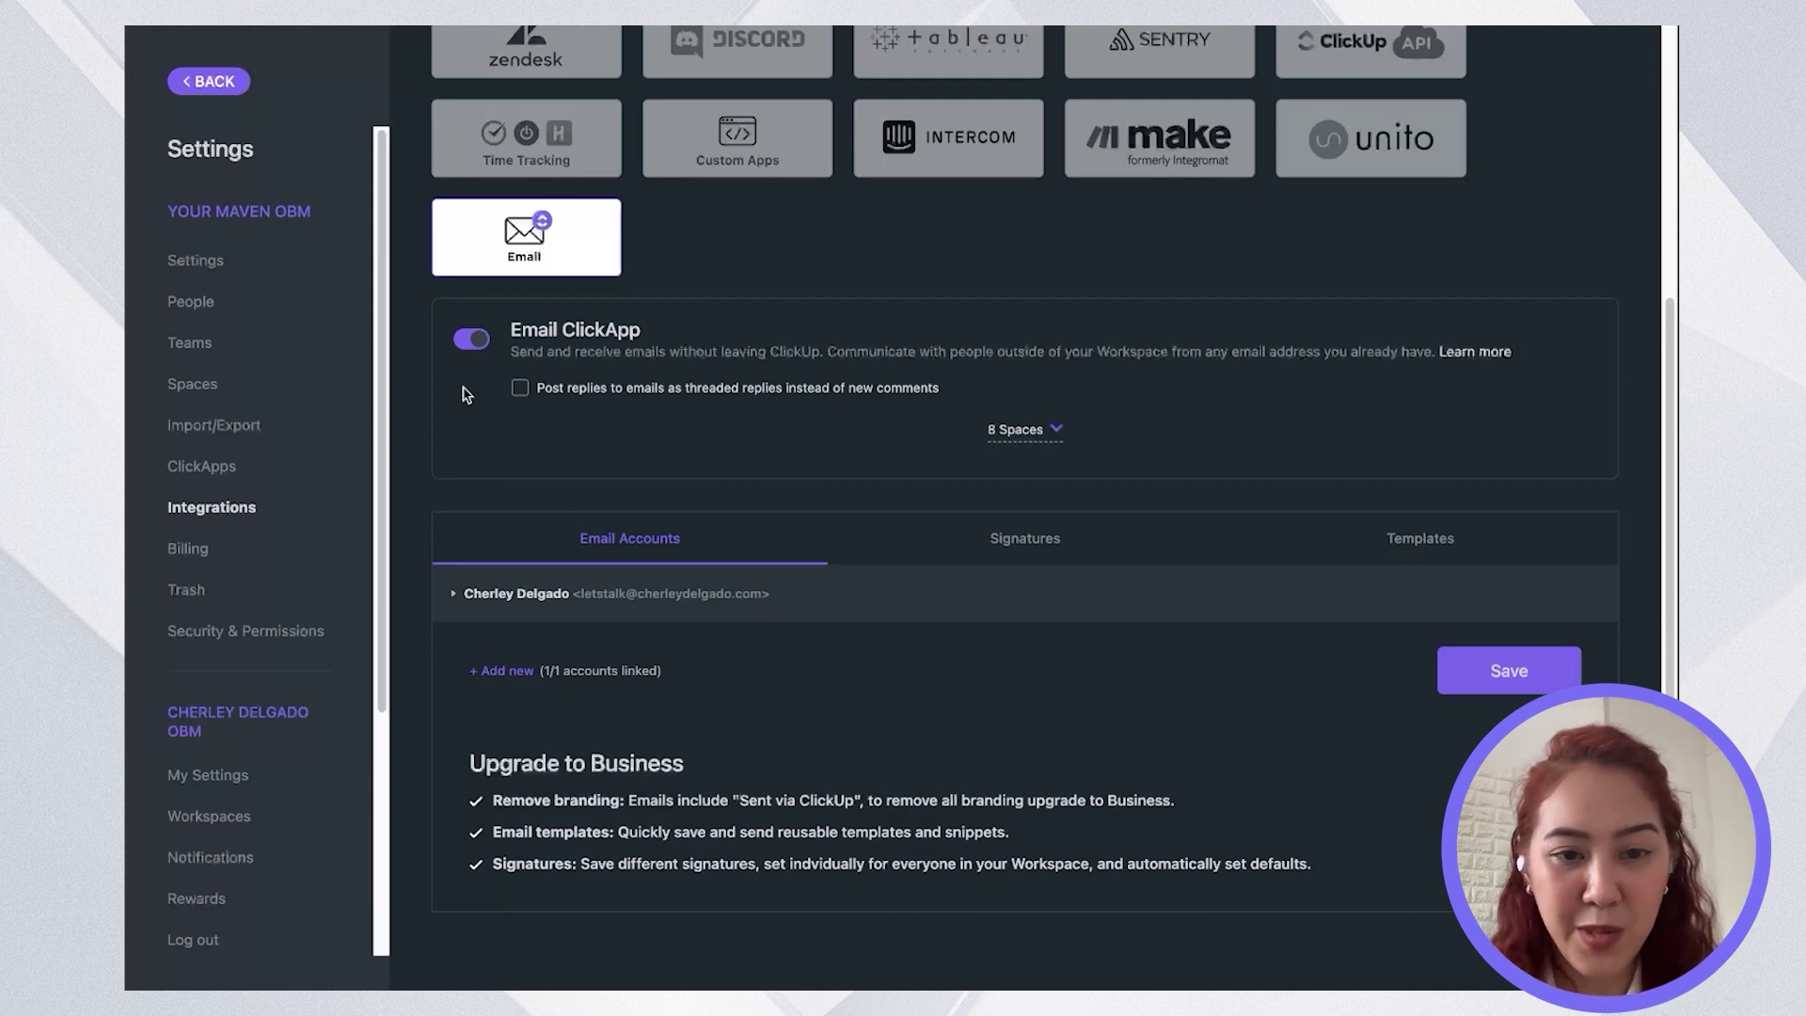
- Open the End of Week task and switch its comment box to email mode
left_click(1032, 430)
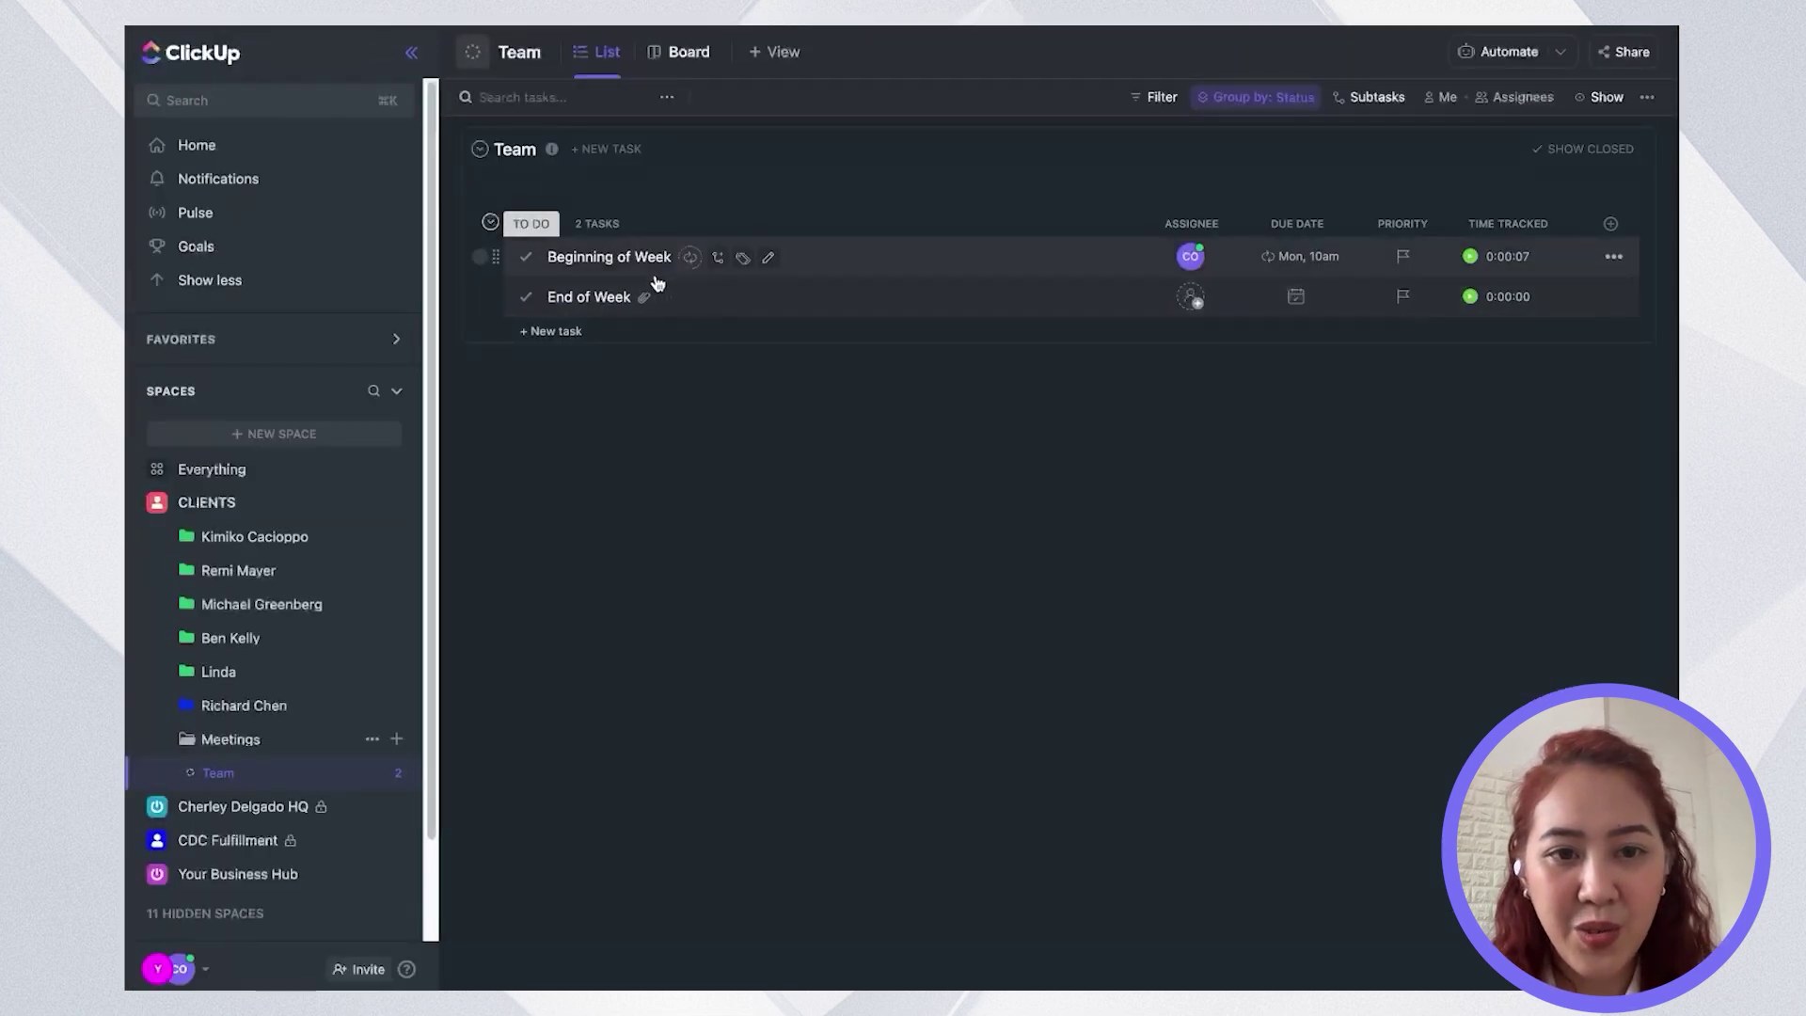
left_click(588, 296)
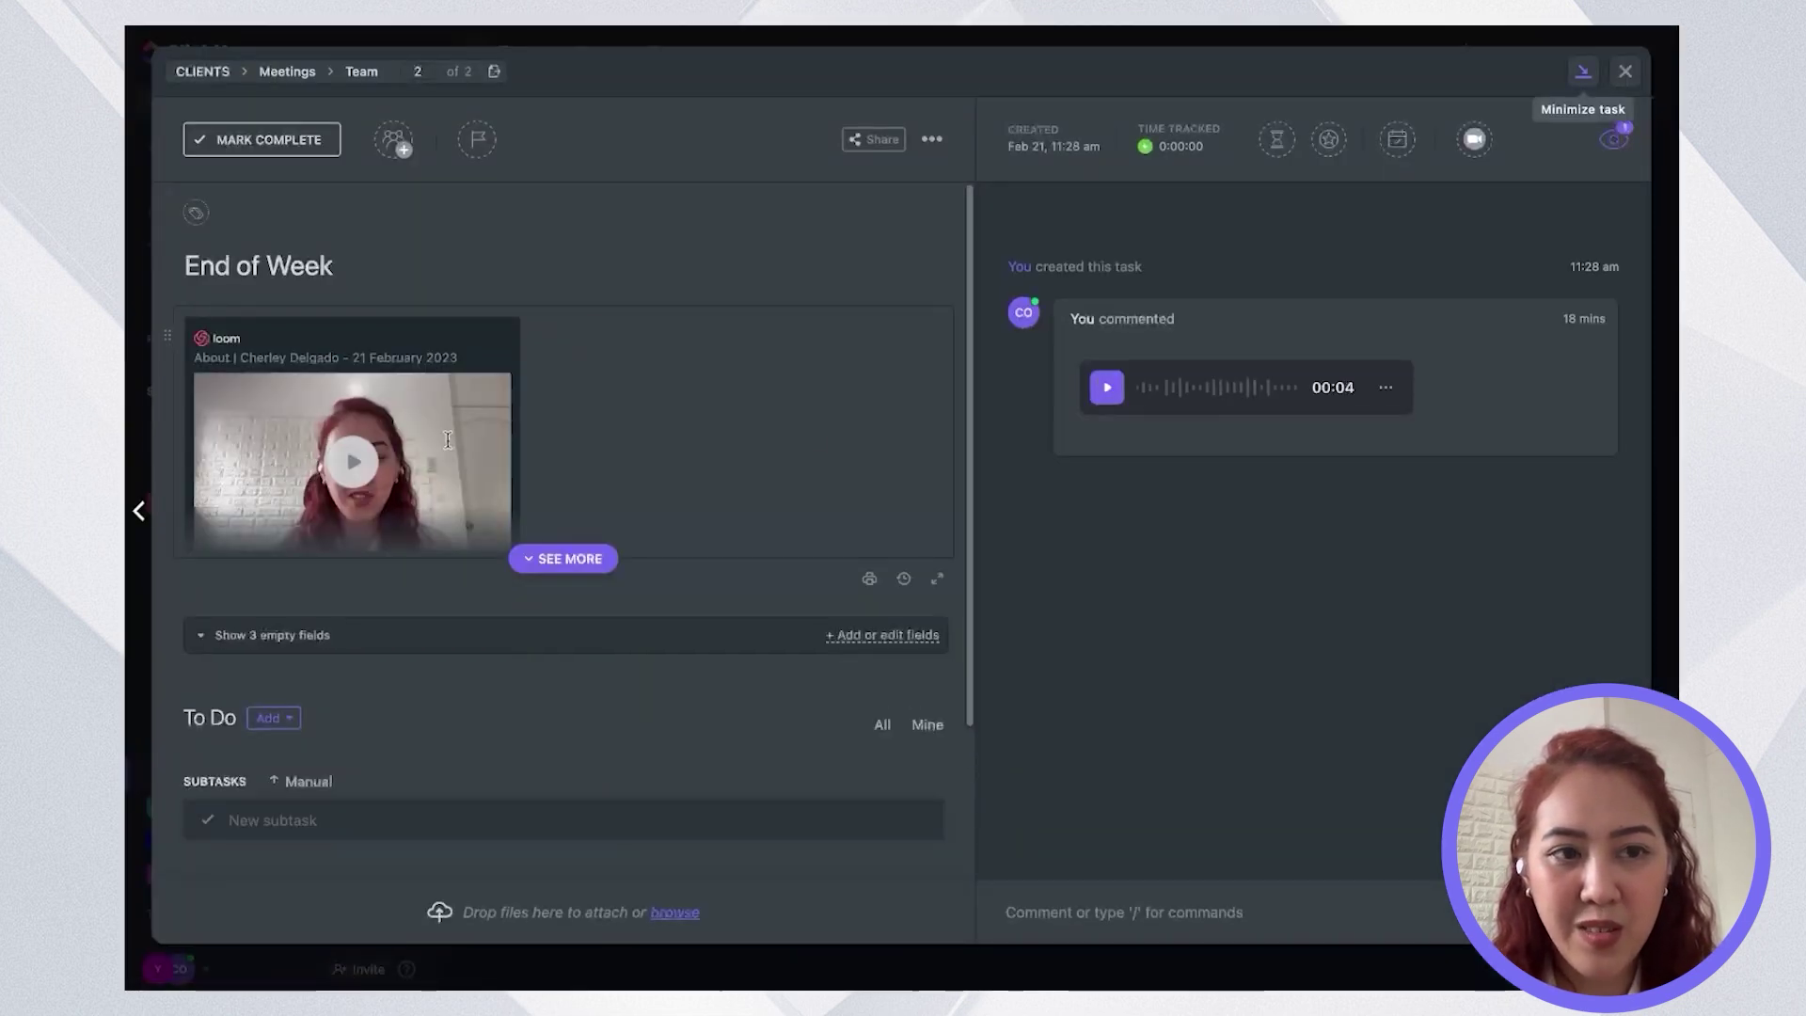
left_click(1386, 914)
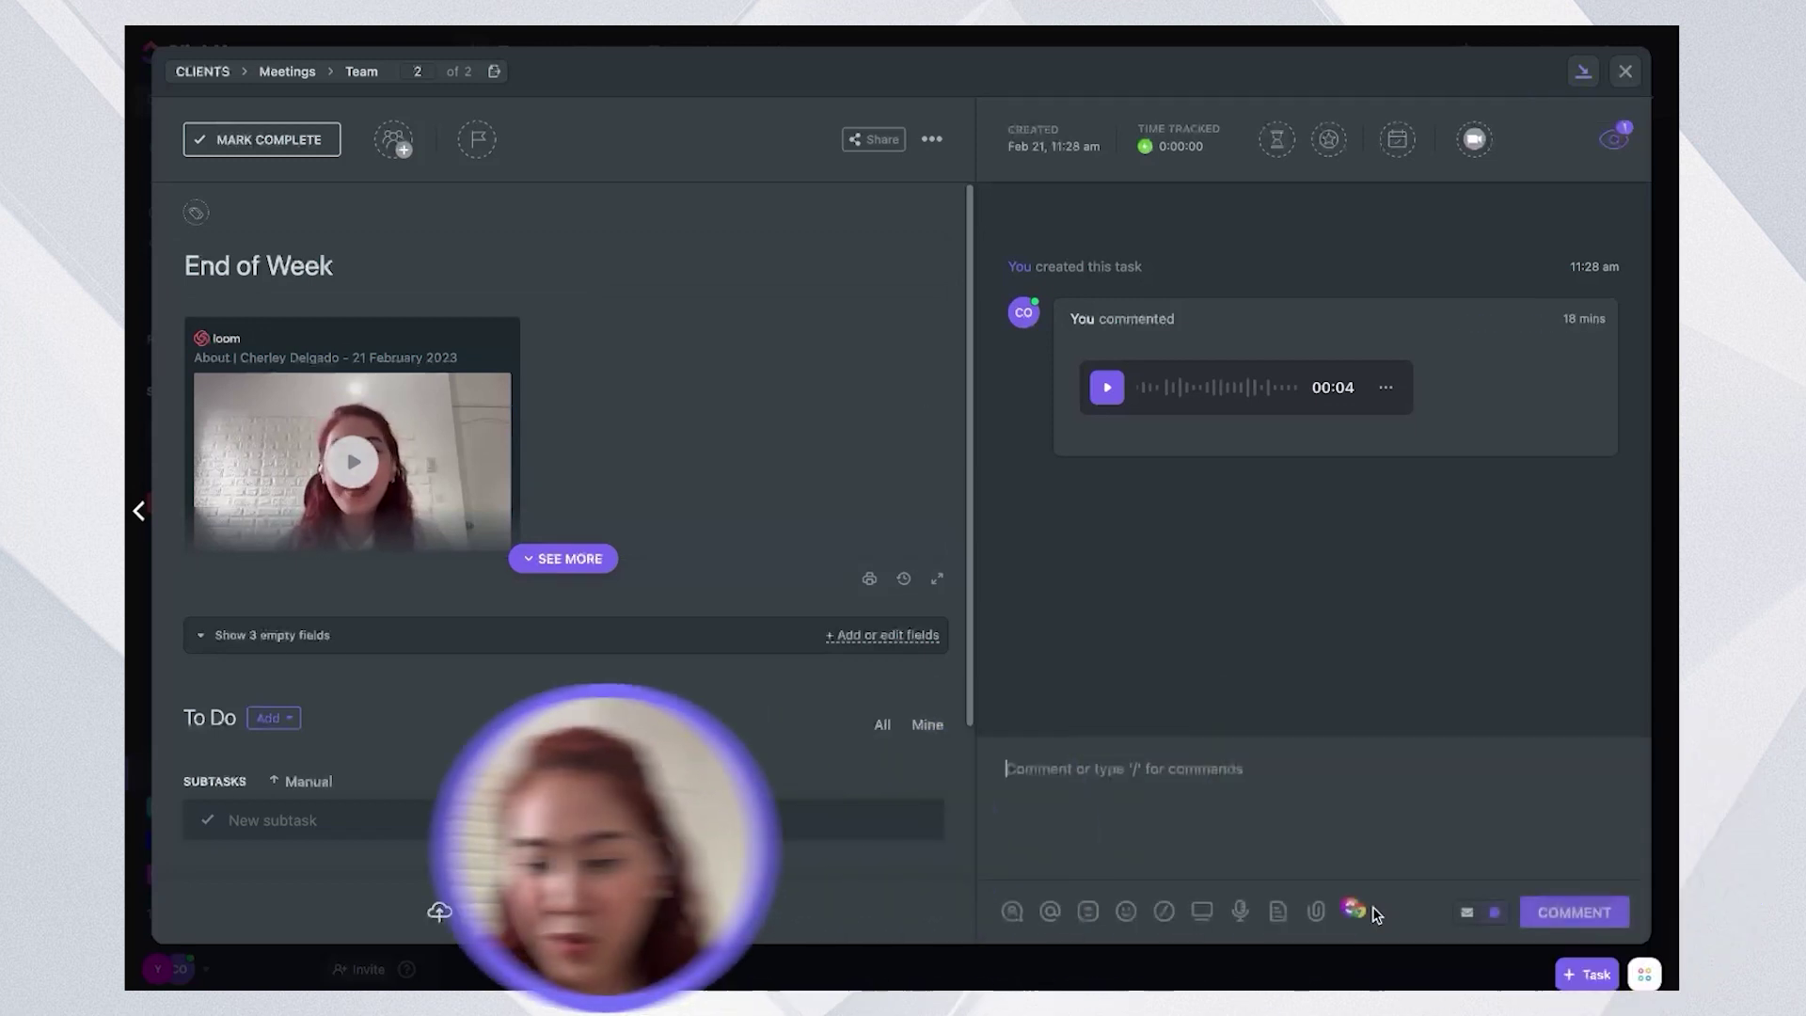
left_click(1464, 912)
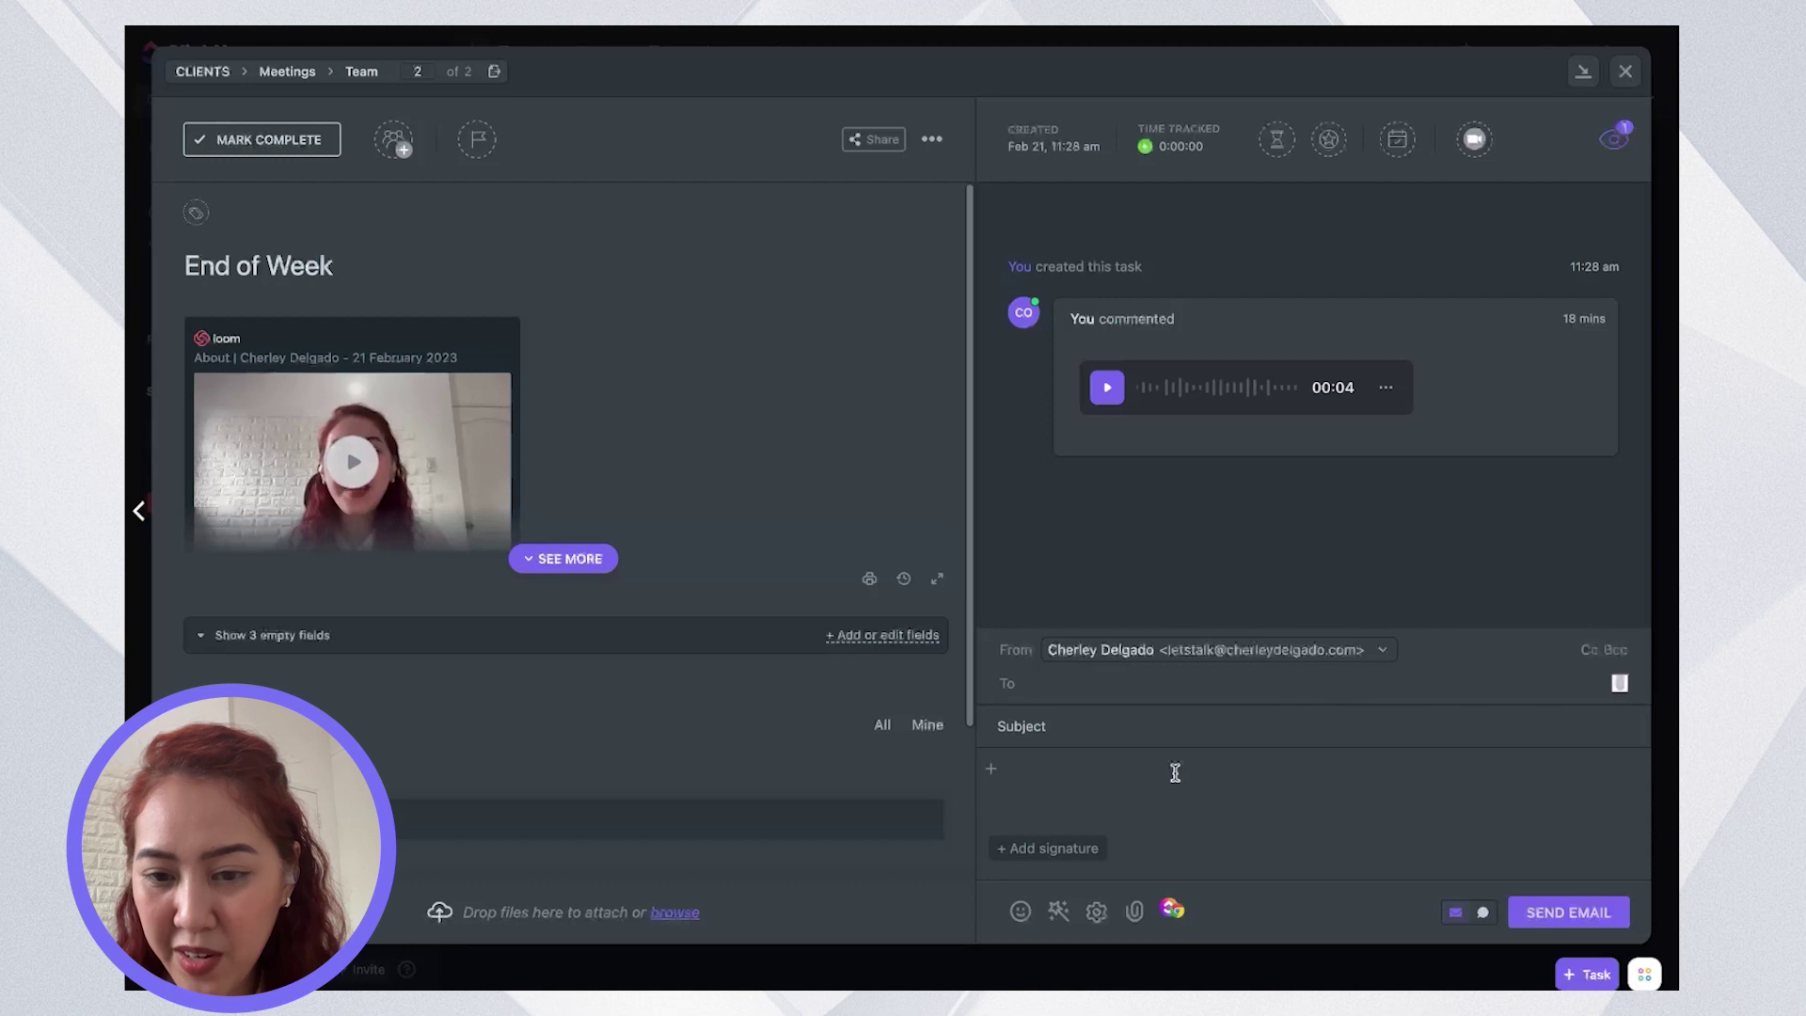
- Write an email with subject 'Test' and body 'This is test', then close the task
left_click(1117, 718)
type("Test")
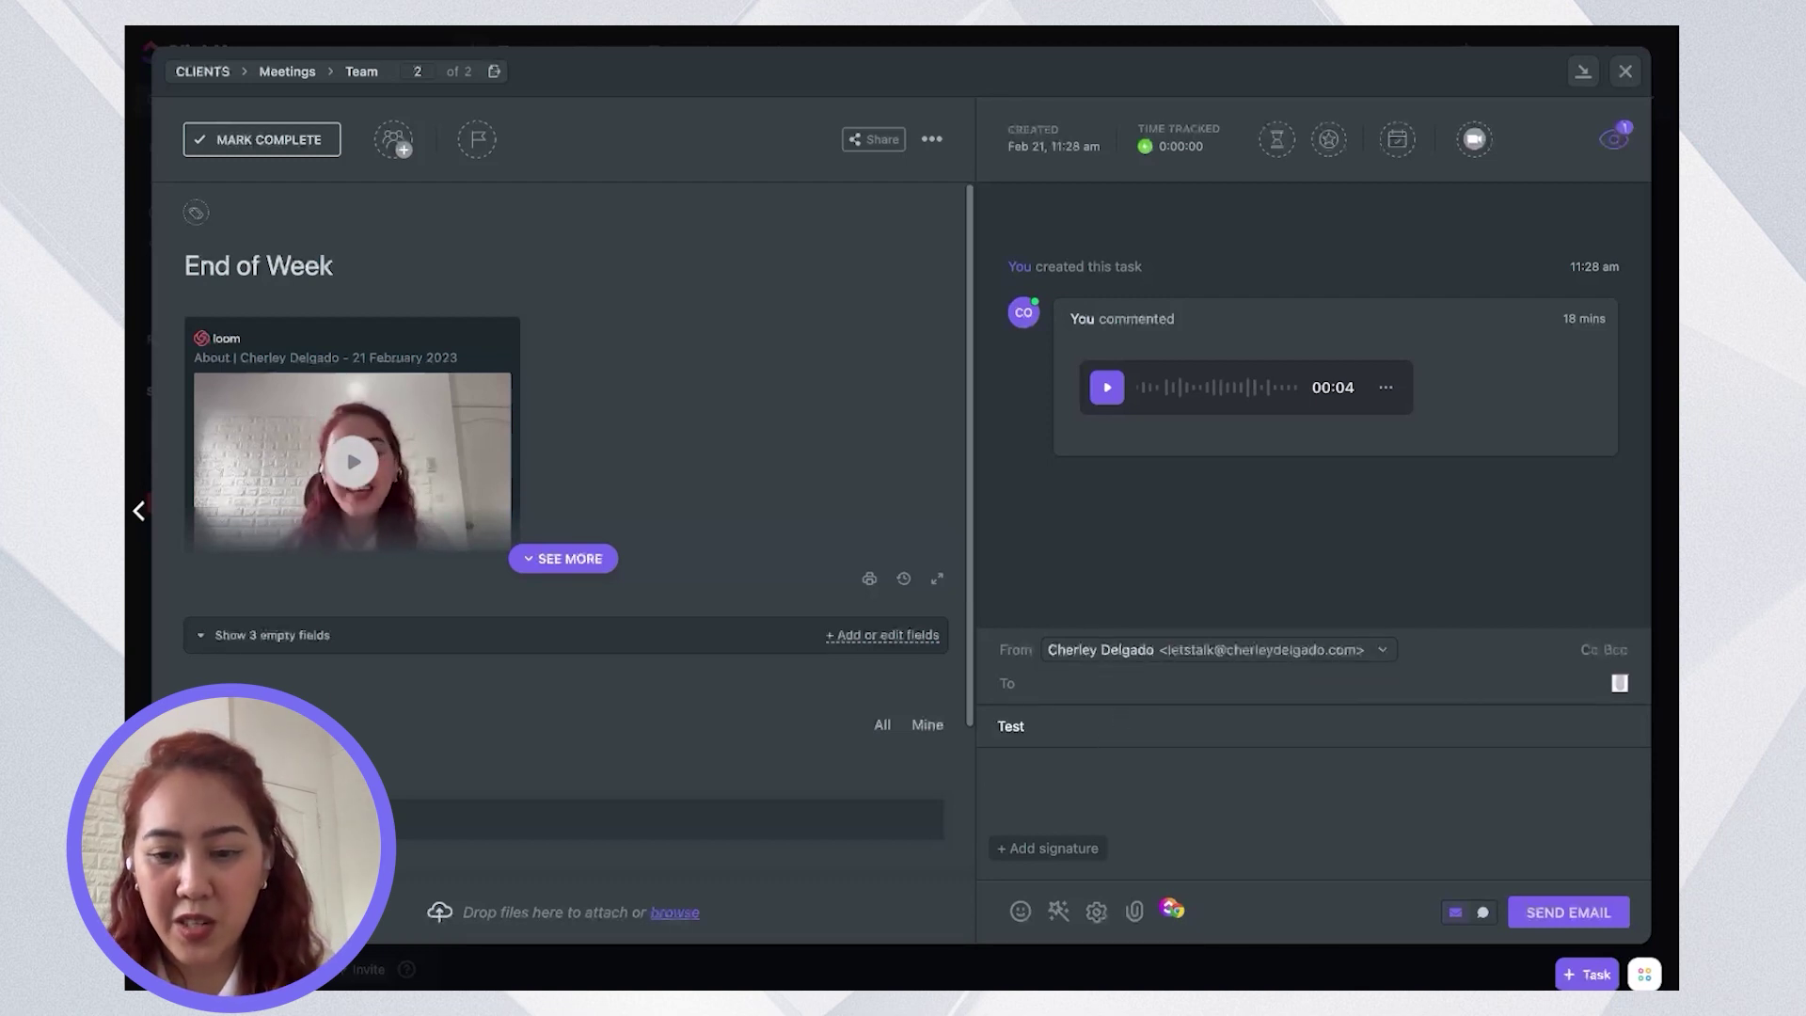
type("This is test")
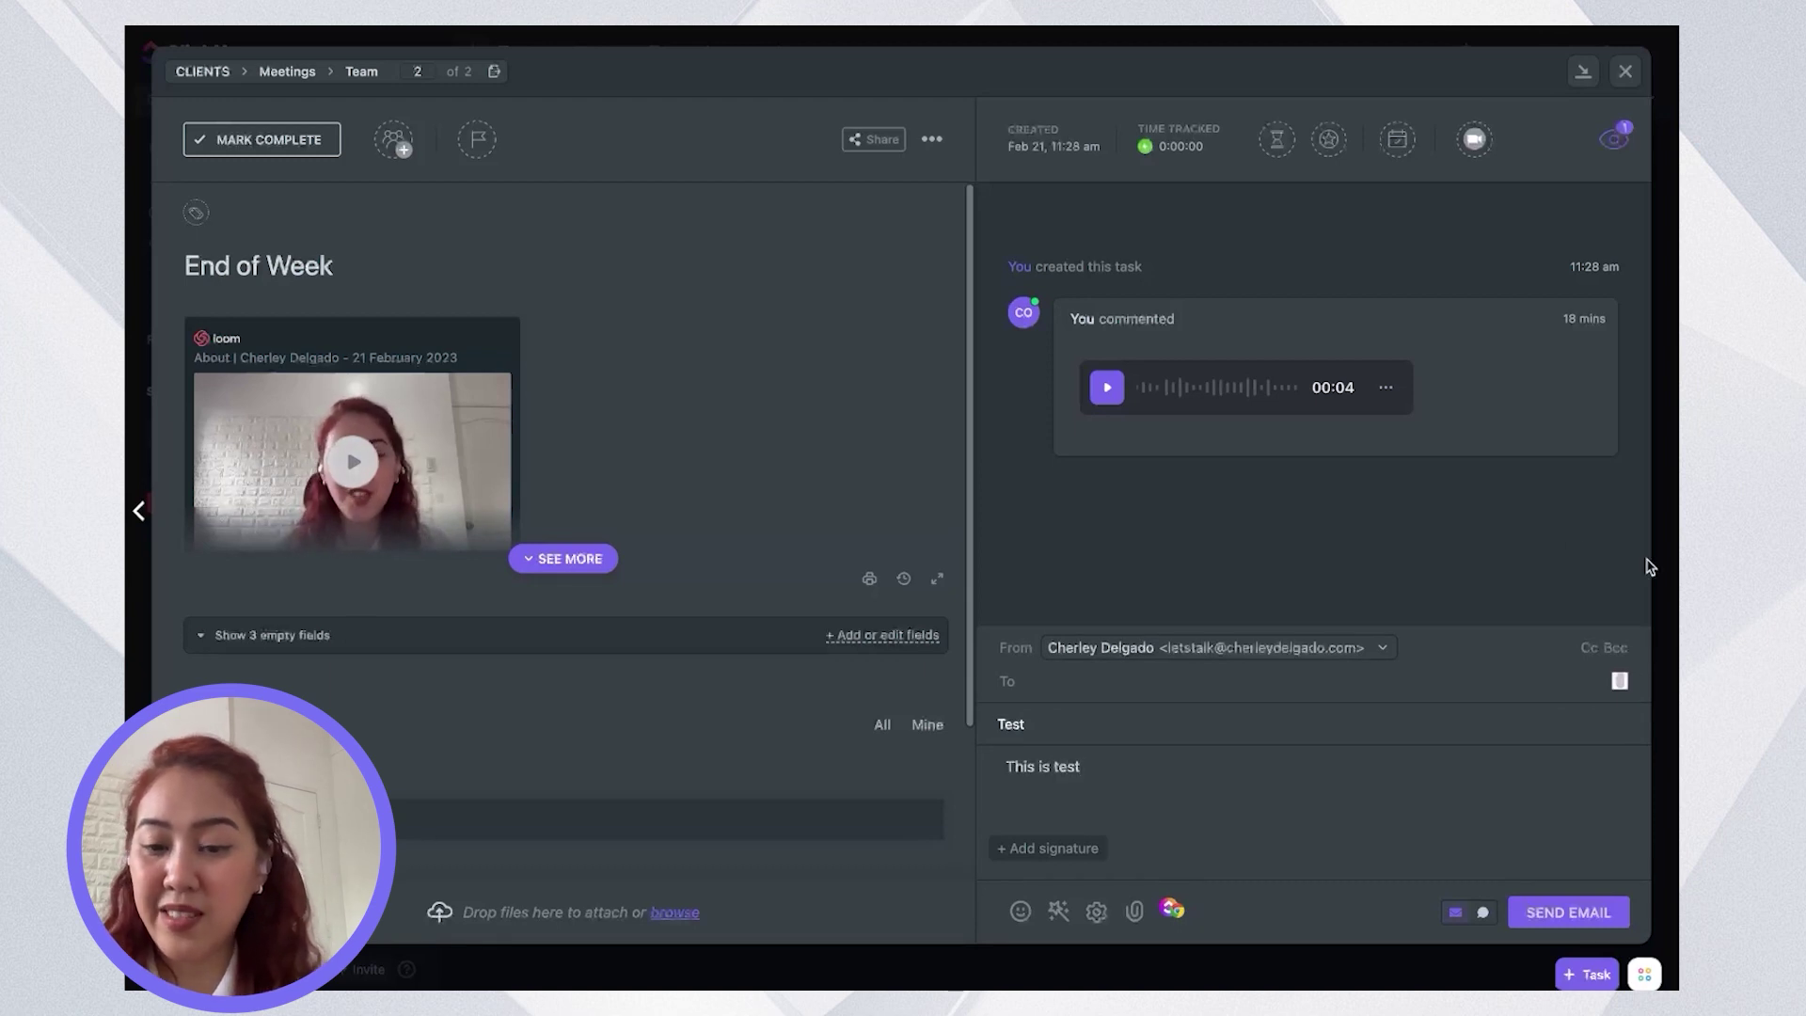
left_click(1624, 75)
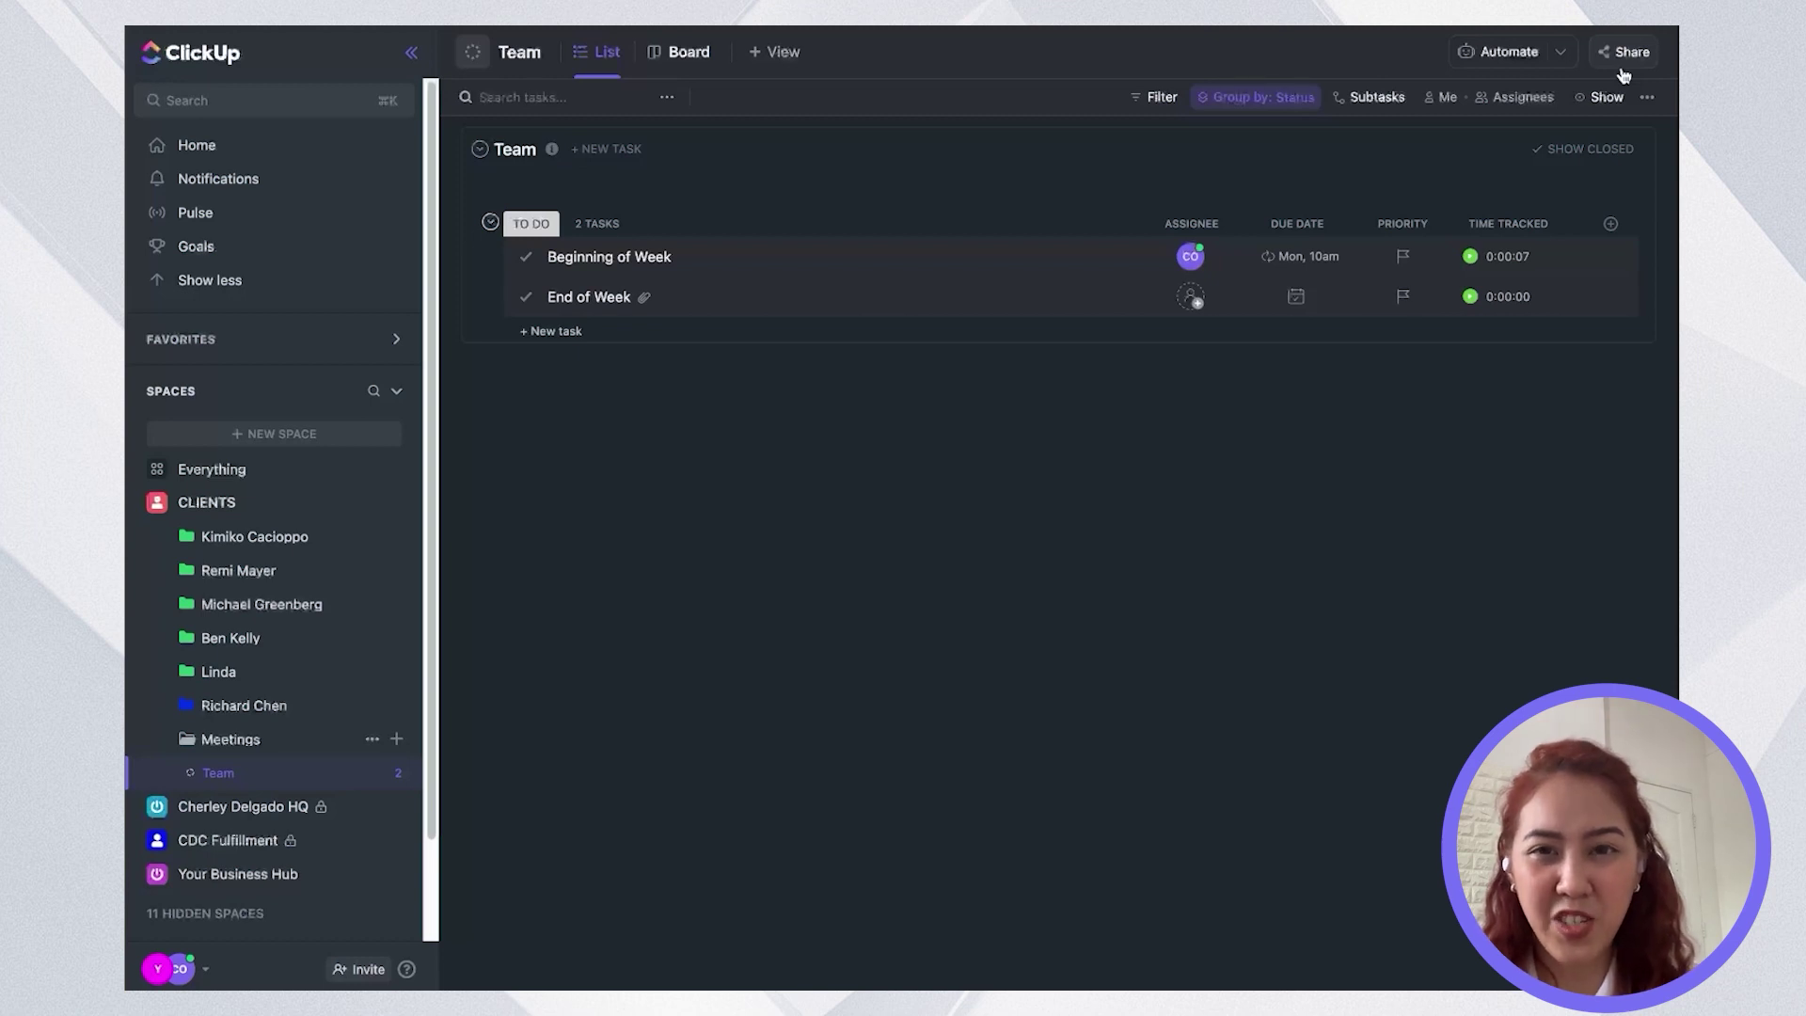
- Pick the 'When Status Changes then Send email' template from the Email automations catalogue
left_click(1529, 64)
left_click(1516, 109)
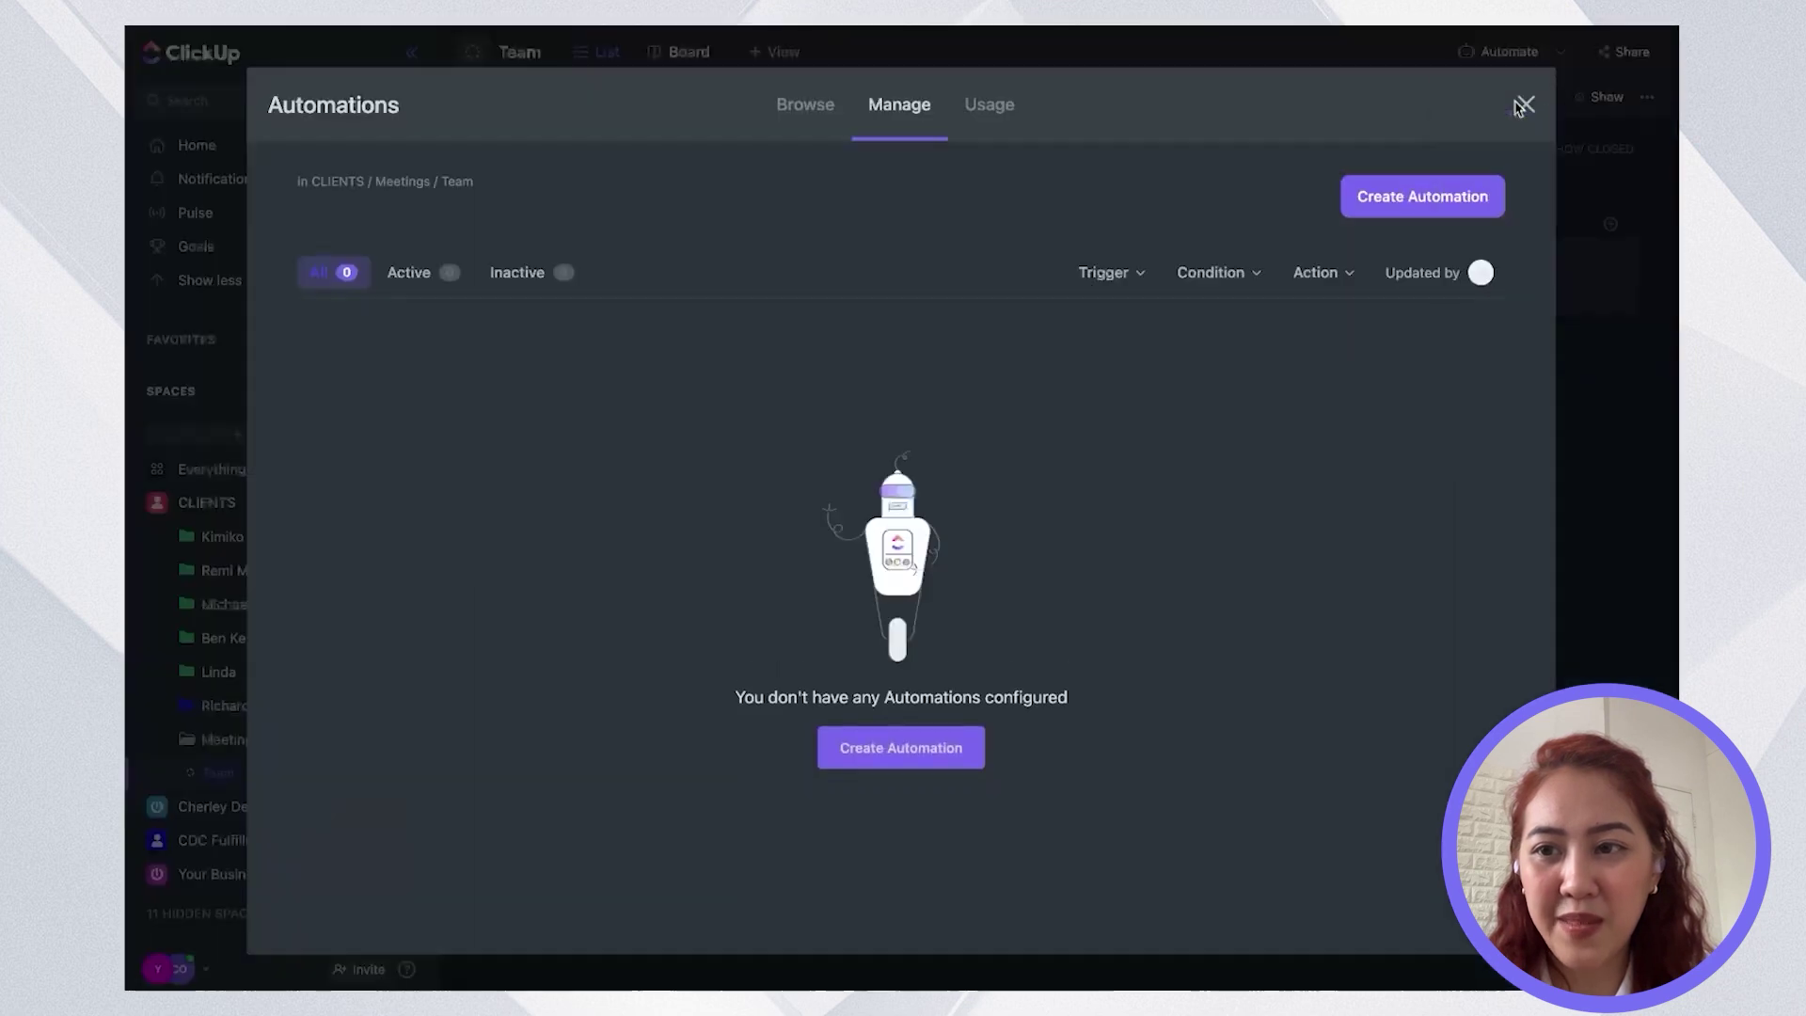
left_click(793, 125)
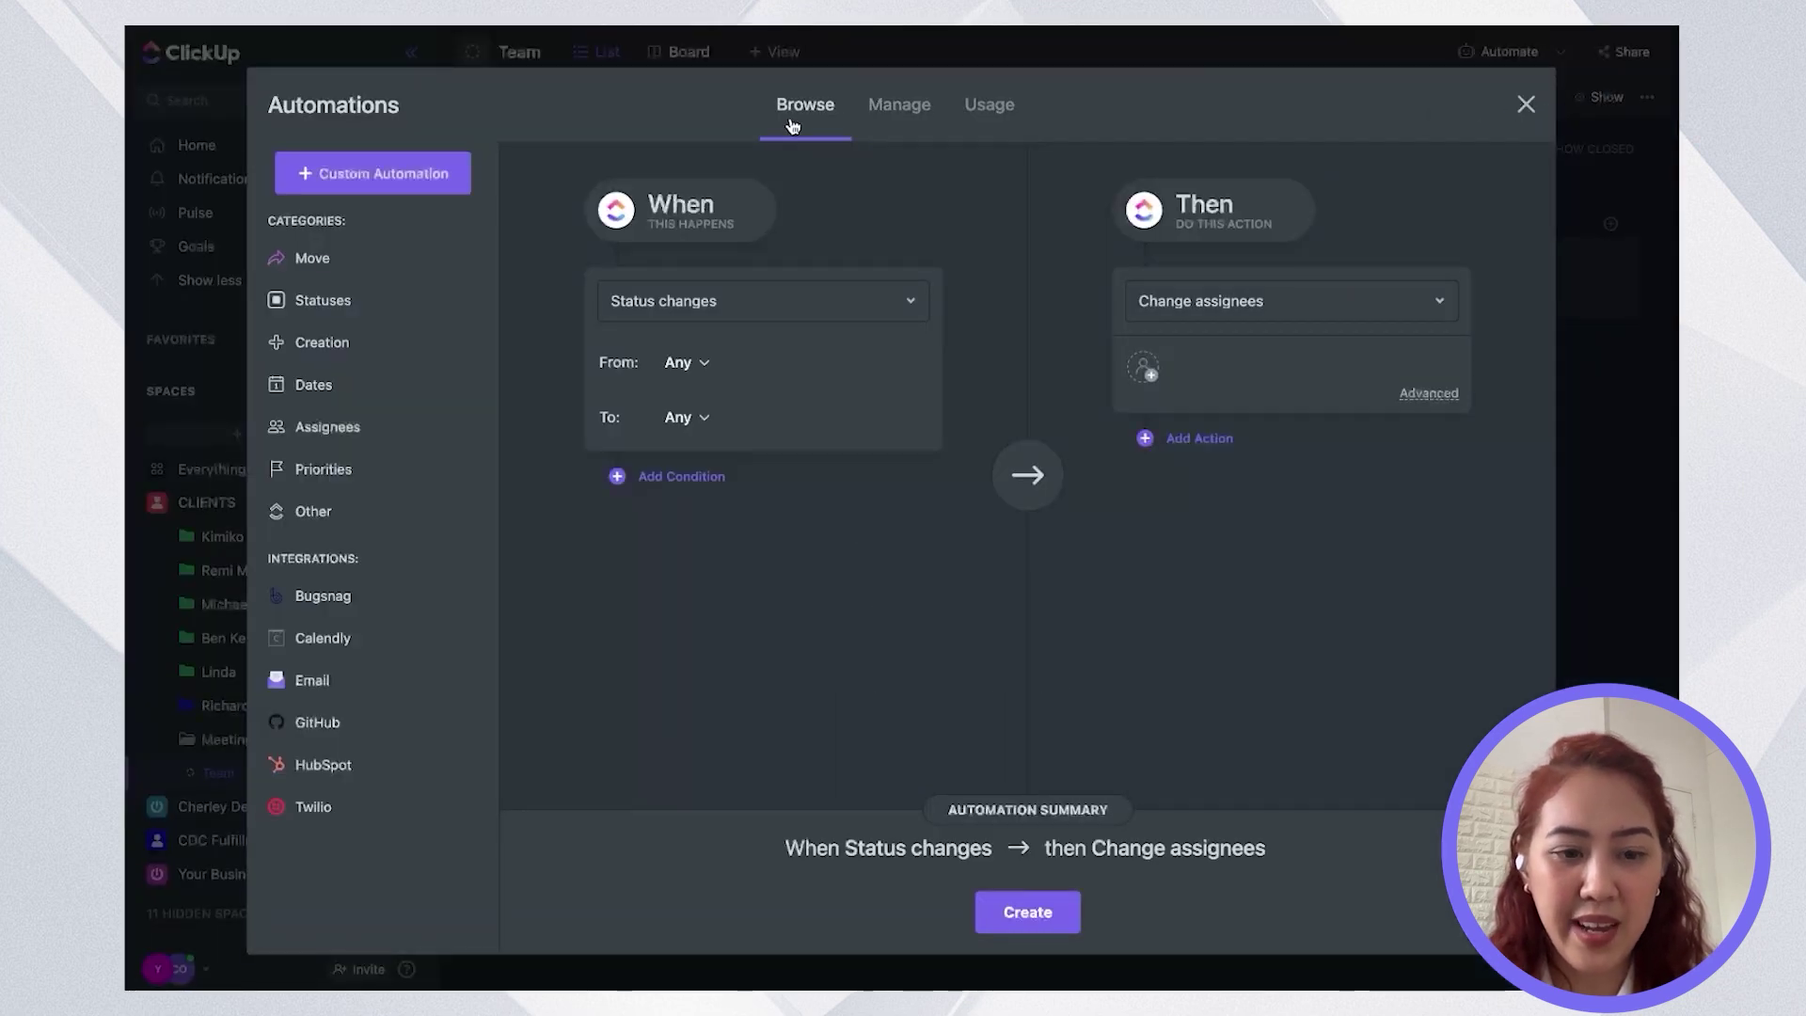
left_click(312, 680)
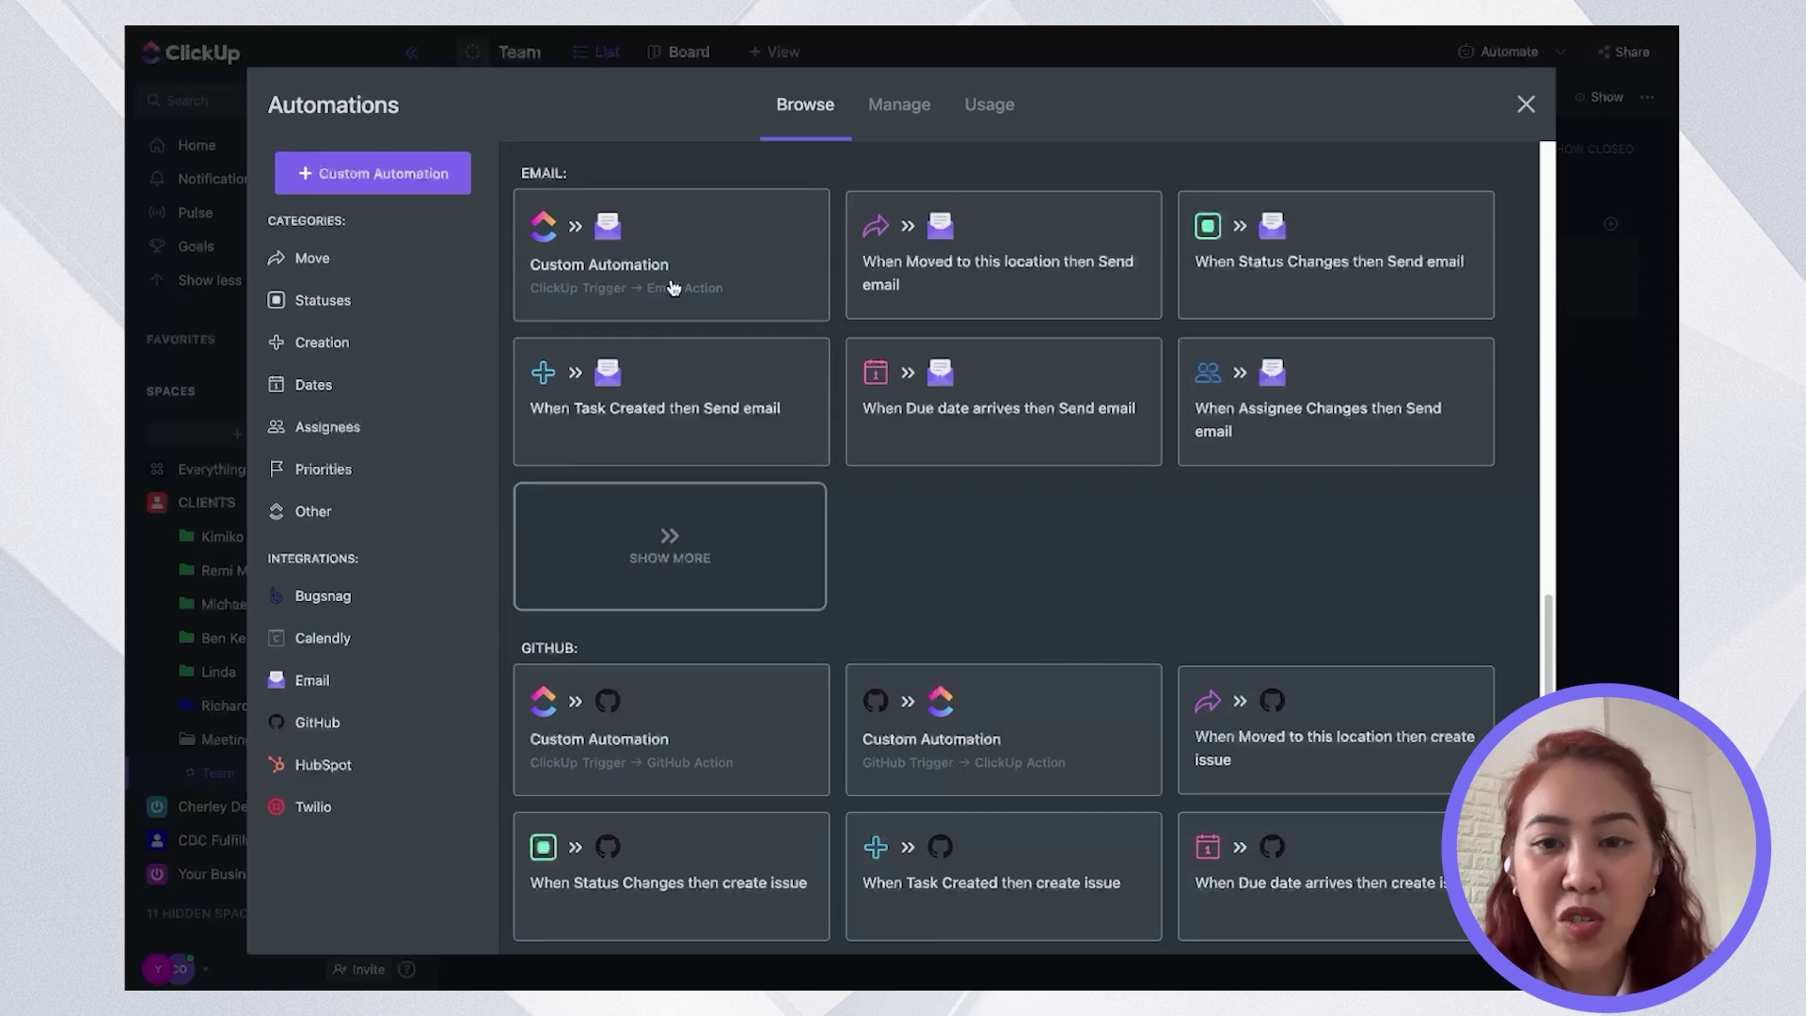
left_click(1290, 262)
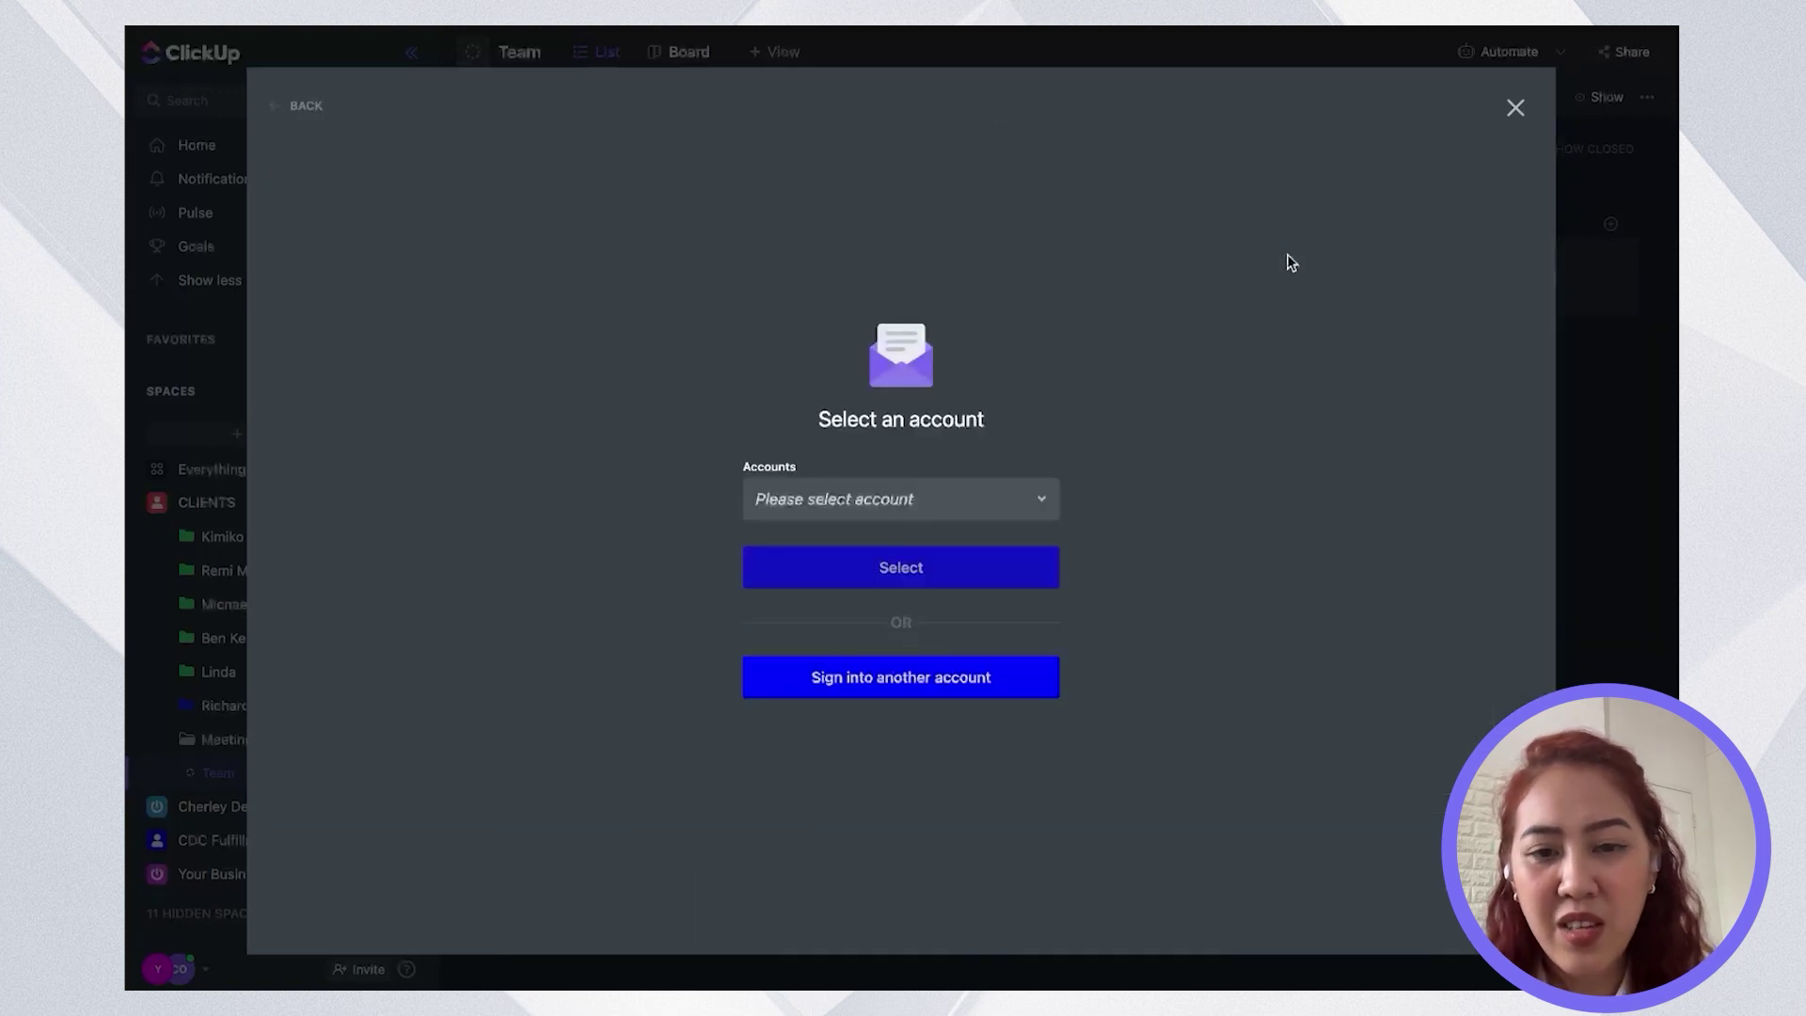
- Select the linked email account and trigger the automation when status becomes COMPLETE
left_click(970, 488)
left_click(898, 609)
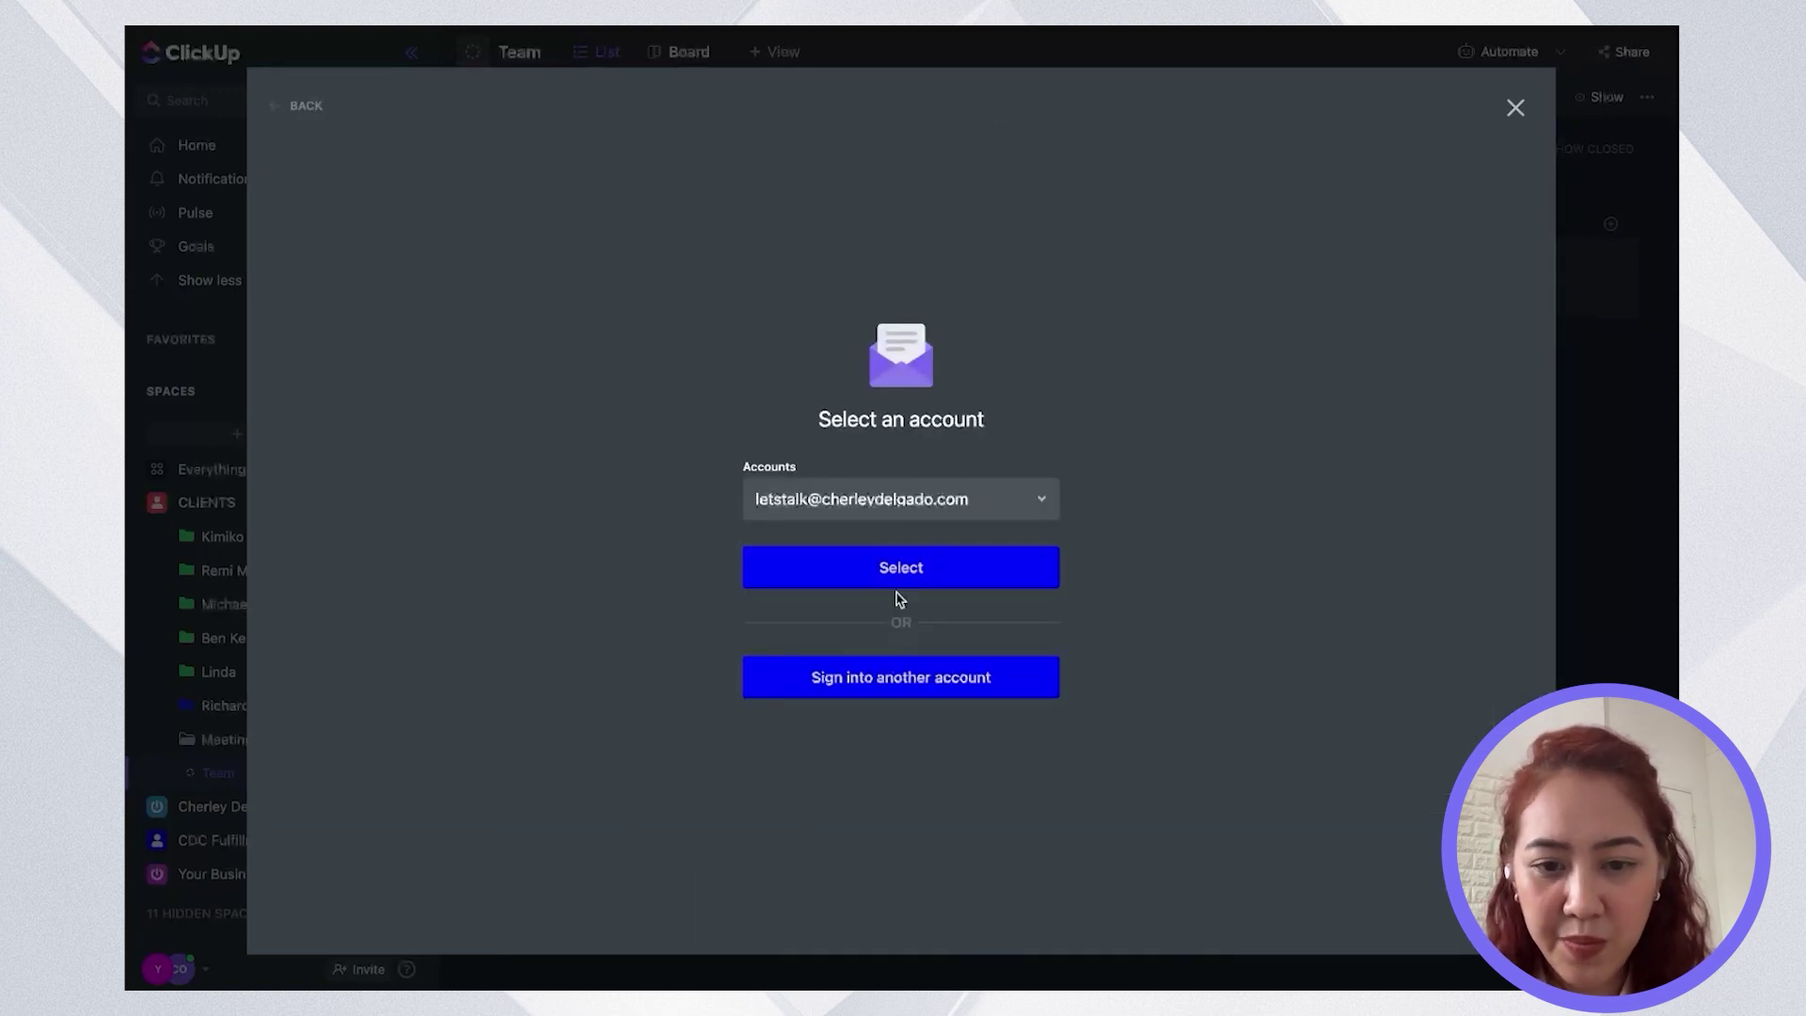
left_click(907, 575)
left_click(449, 415)
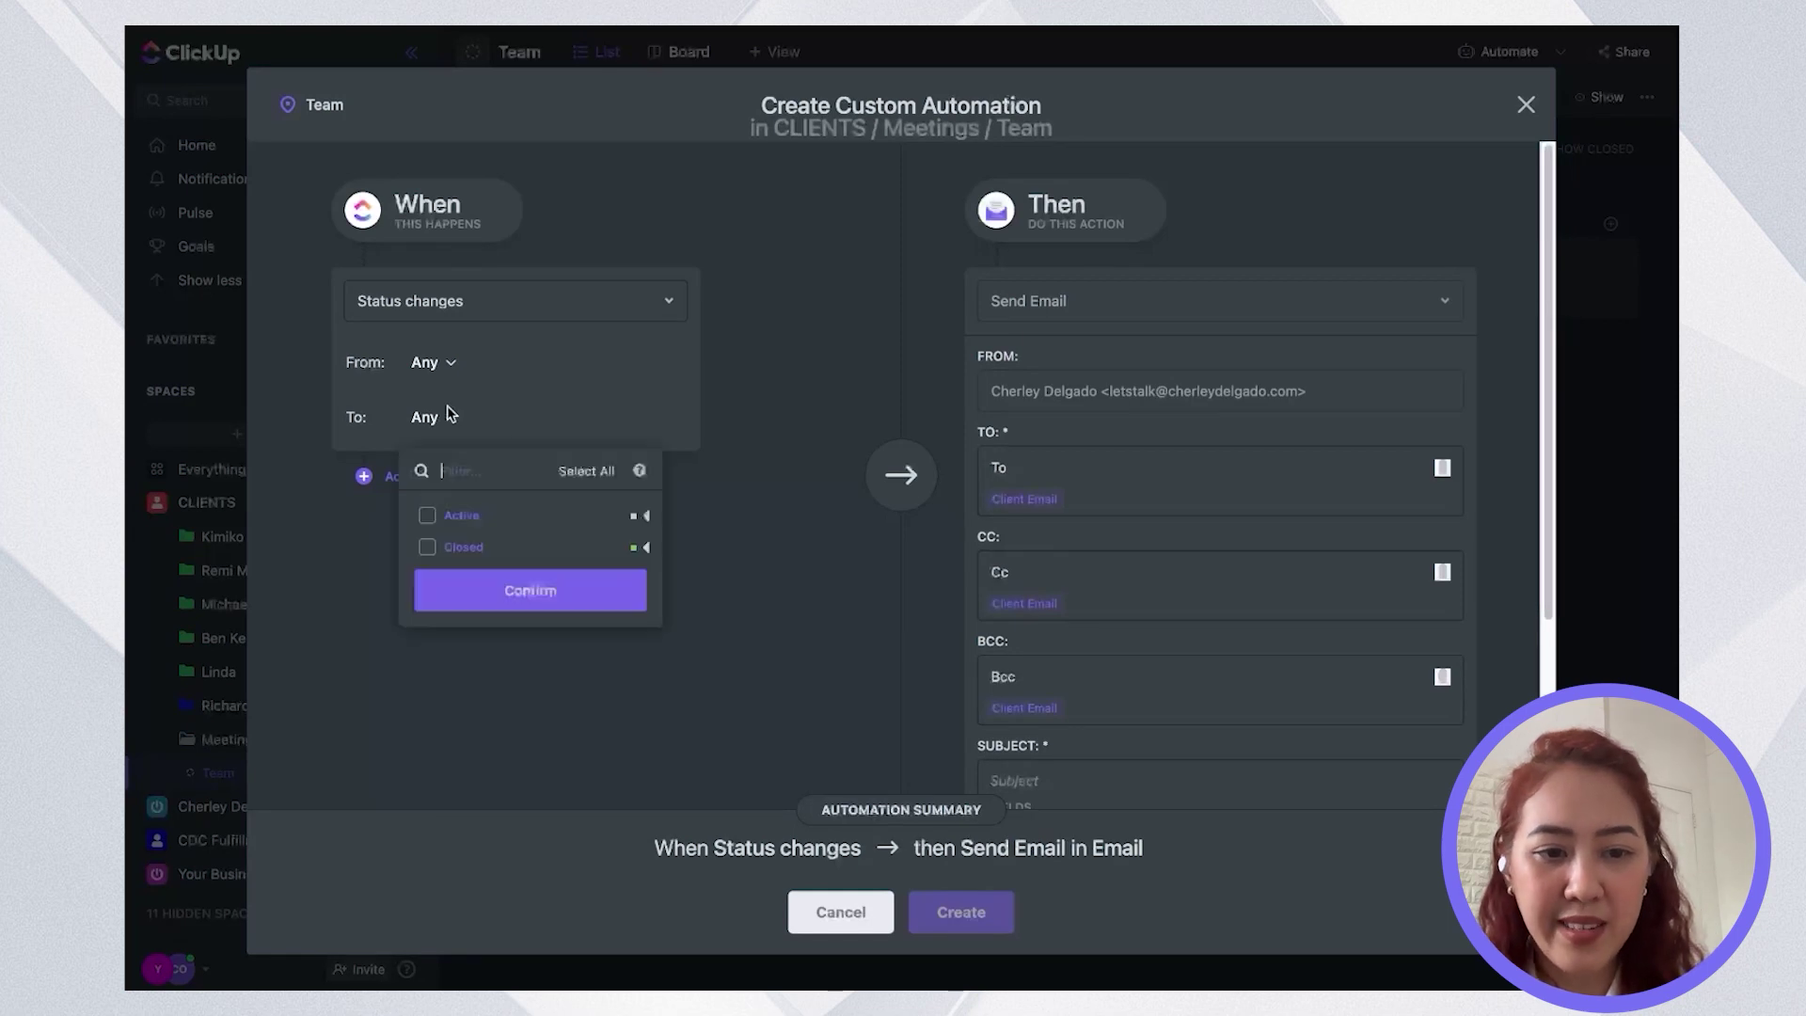
left_click(647, 548)
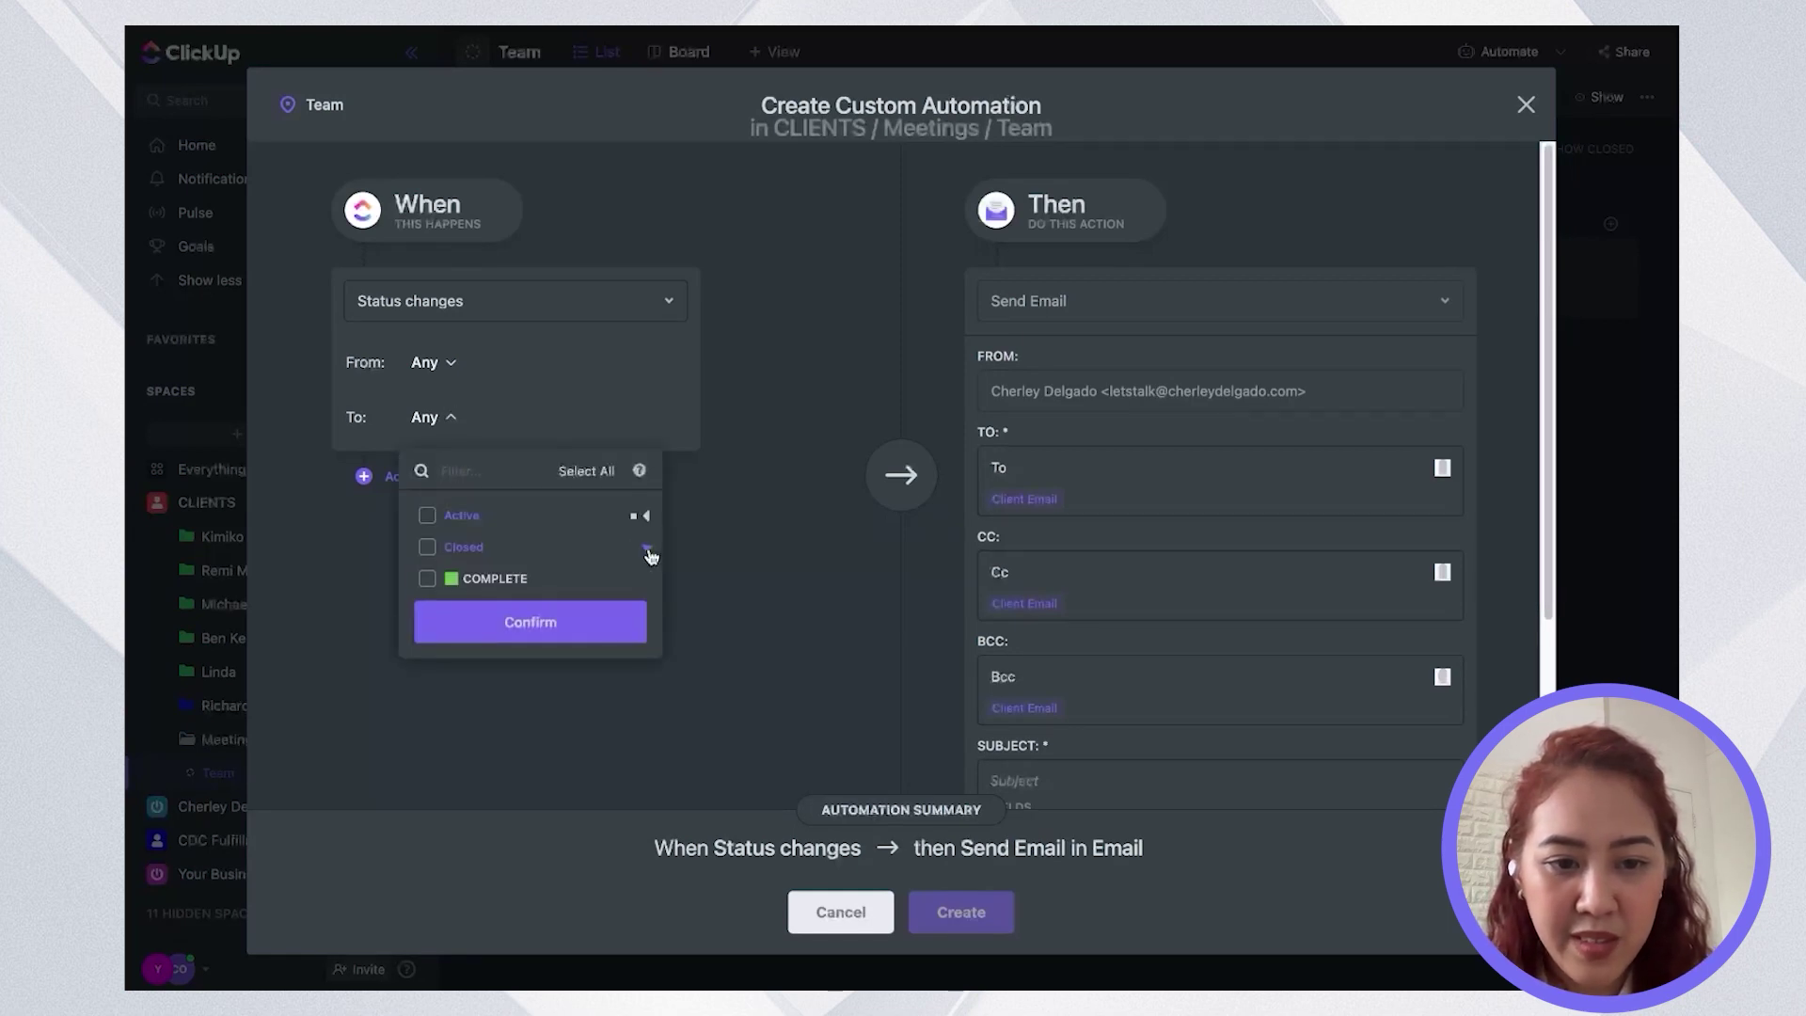
left_click(498, 579)
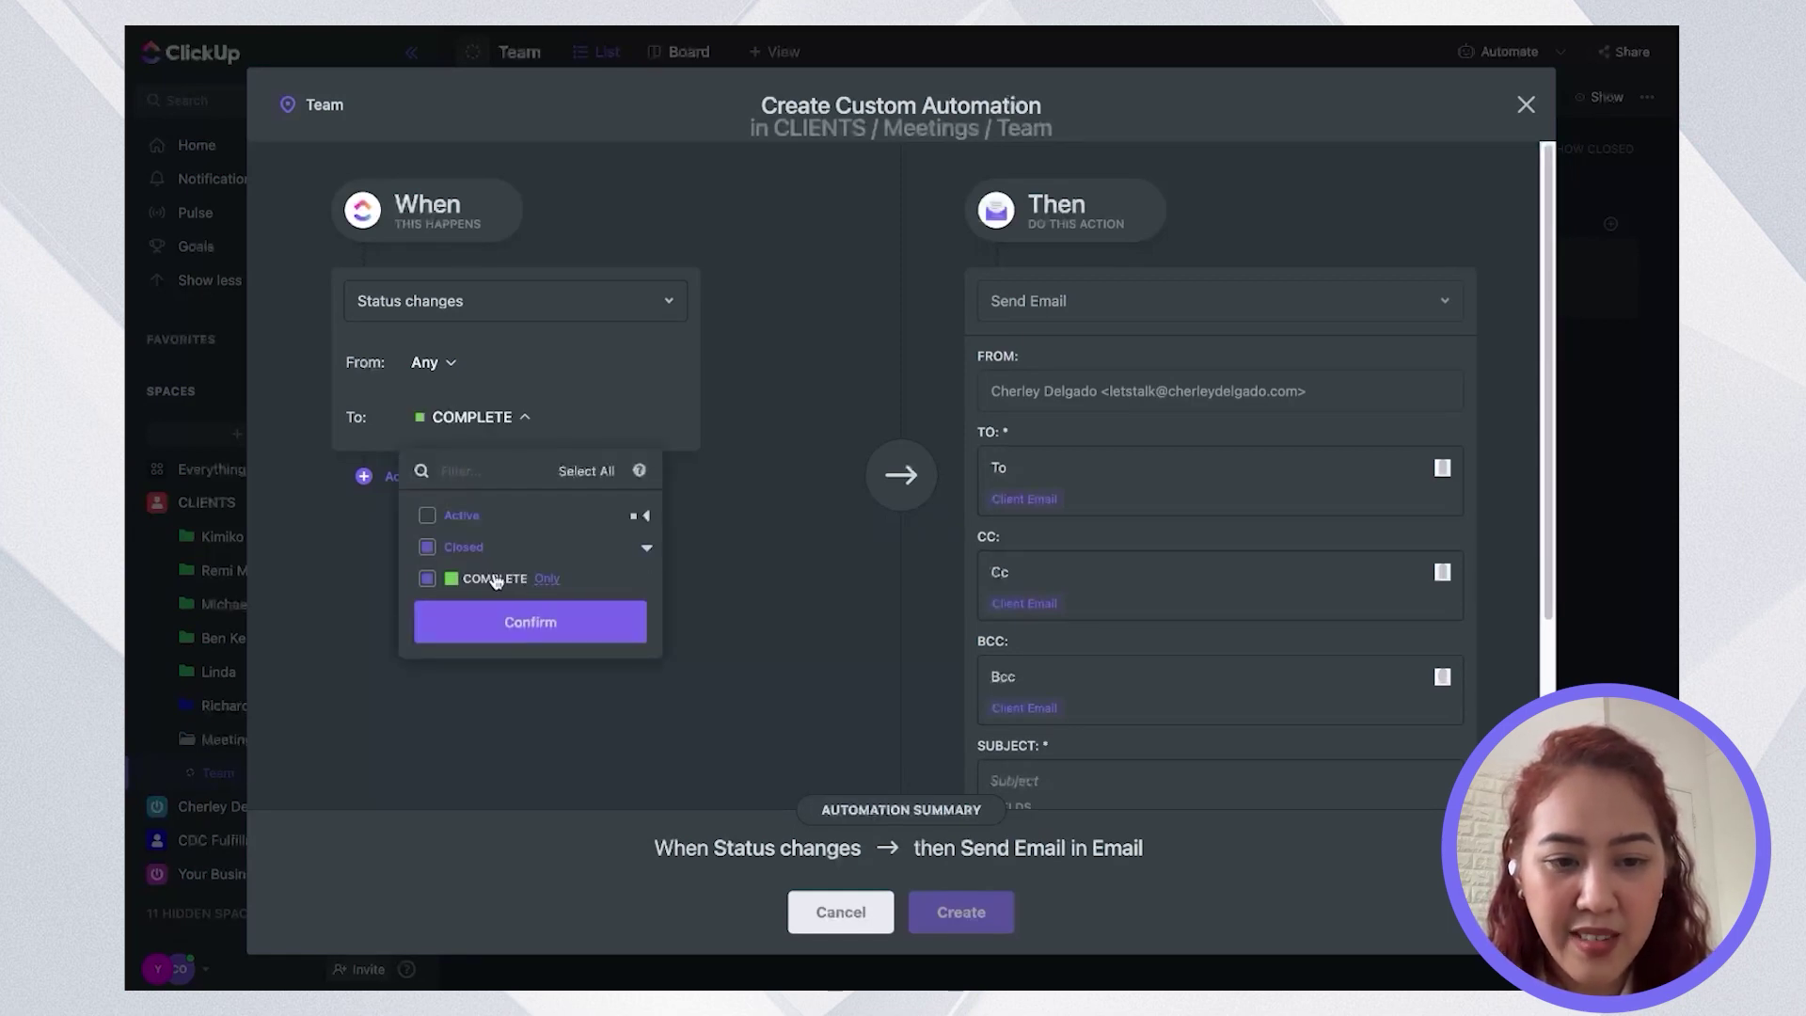
left_click(532, 619)
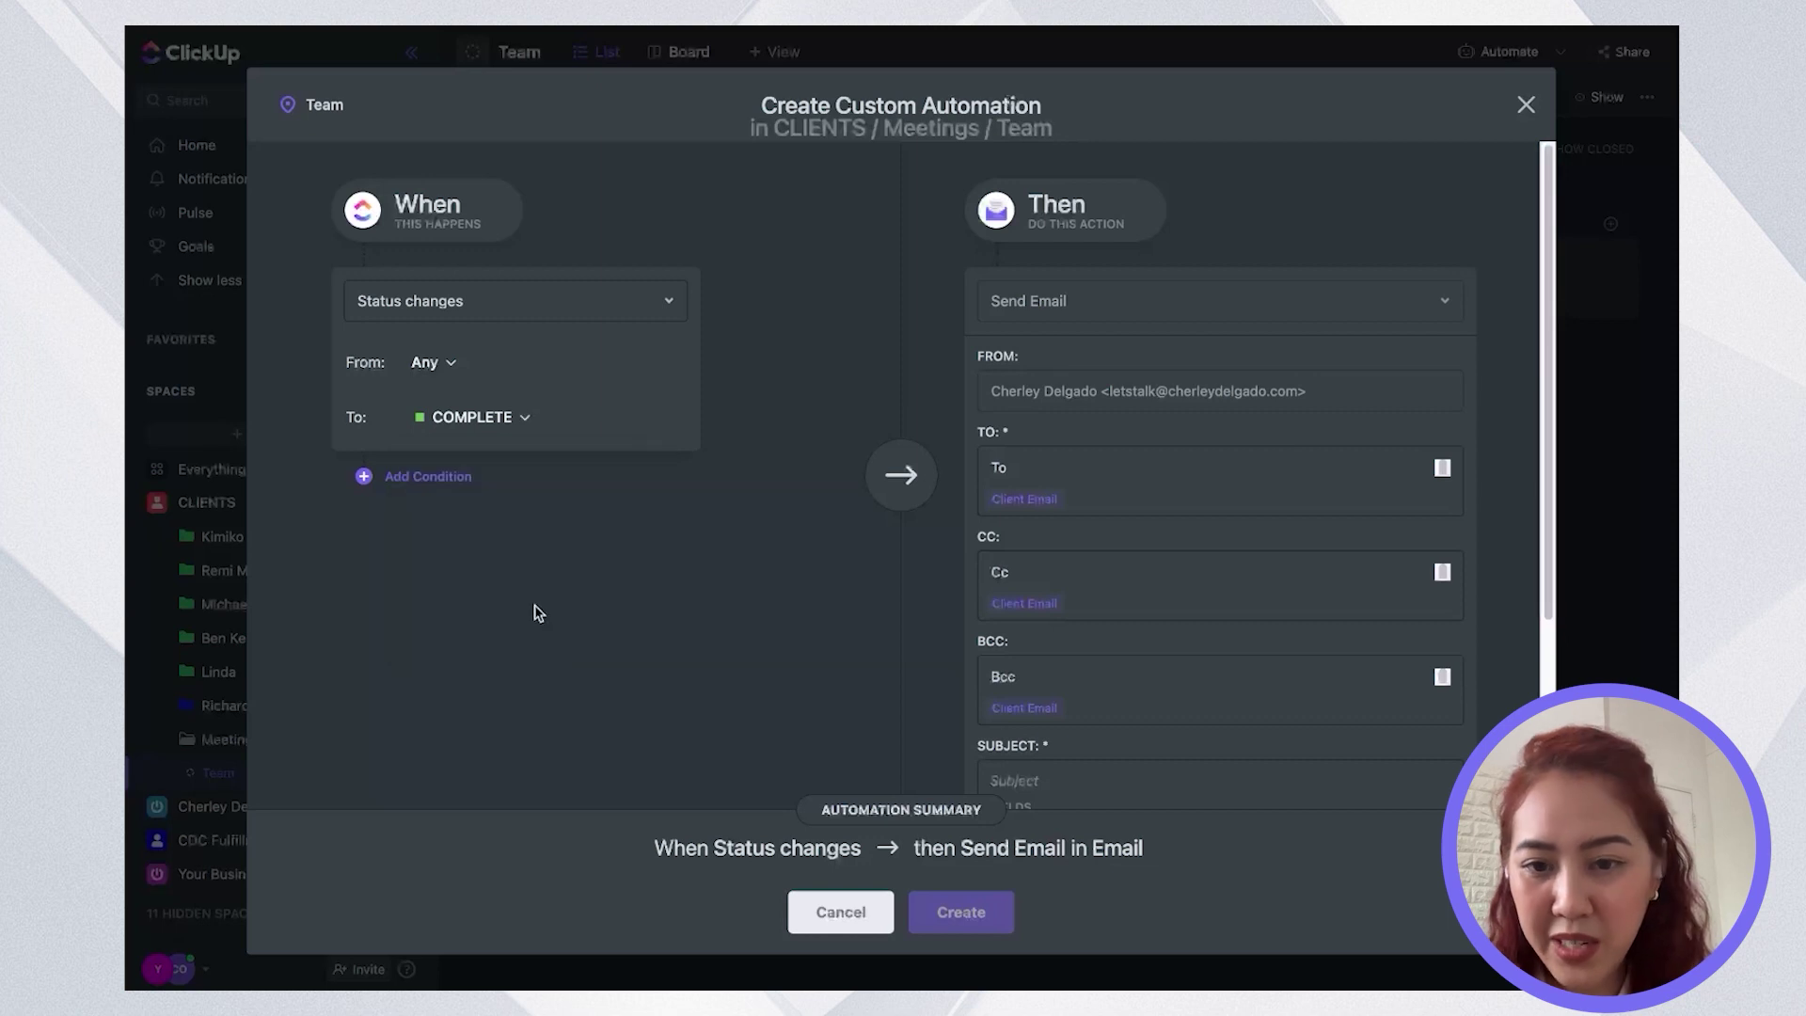
- Add Client Email as the recipient, start the body, then discard the automation
left_click(1031, 501)
scroll(1136, 524, "down", 2)
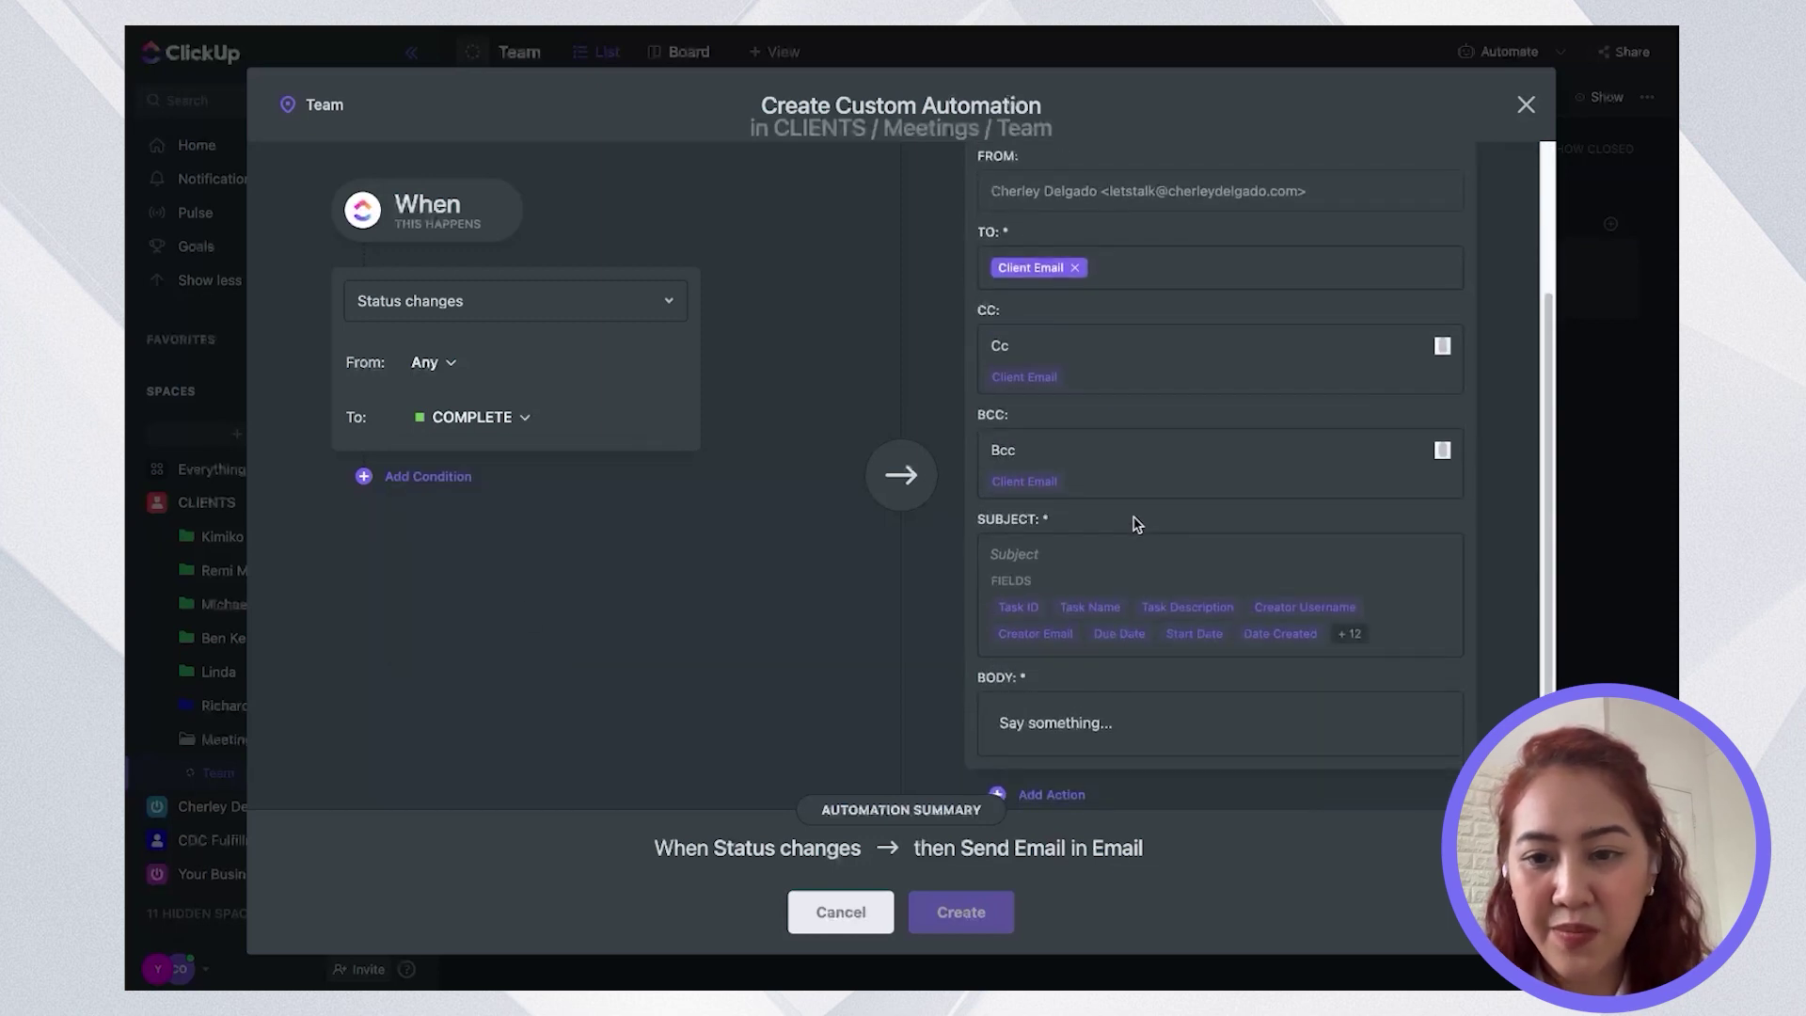
scroll(1136, 524, "up", 1)
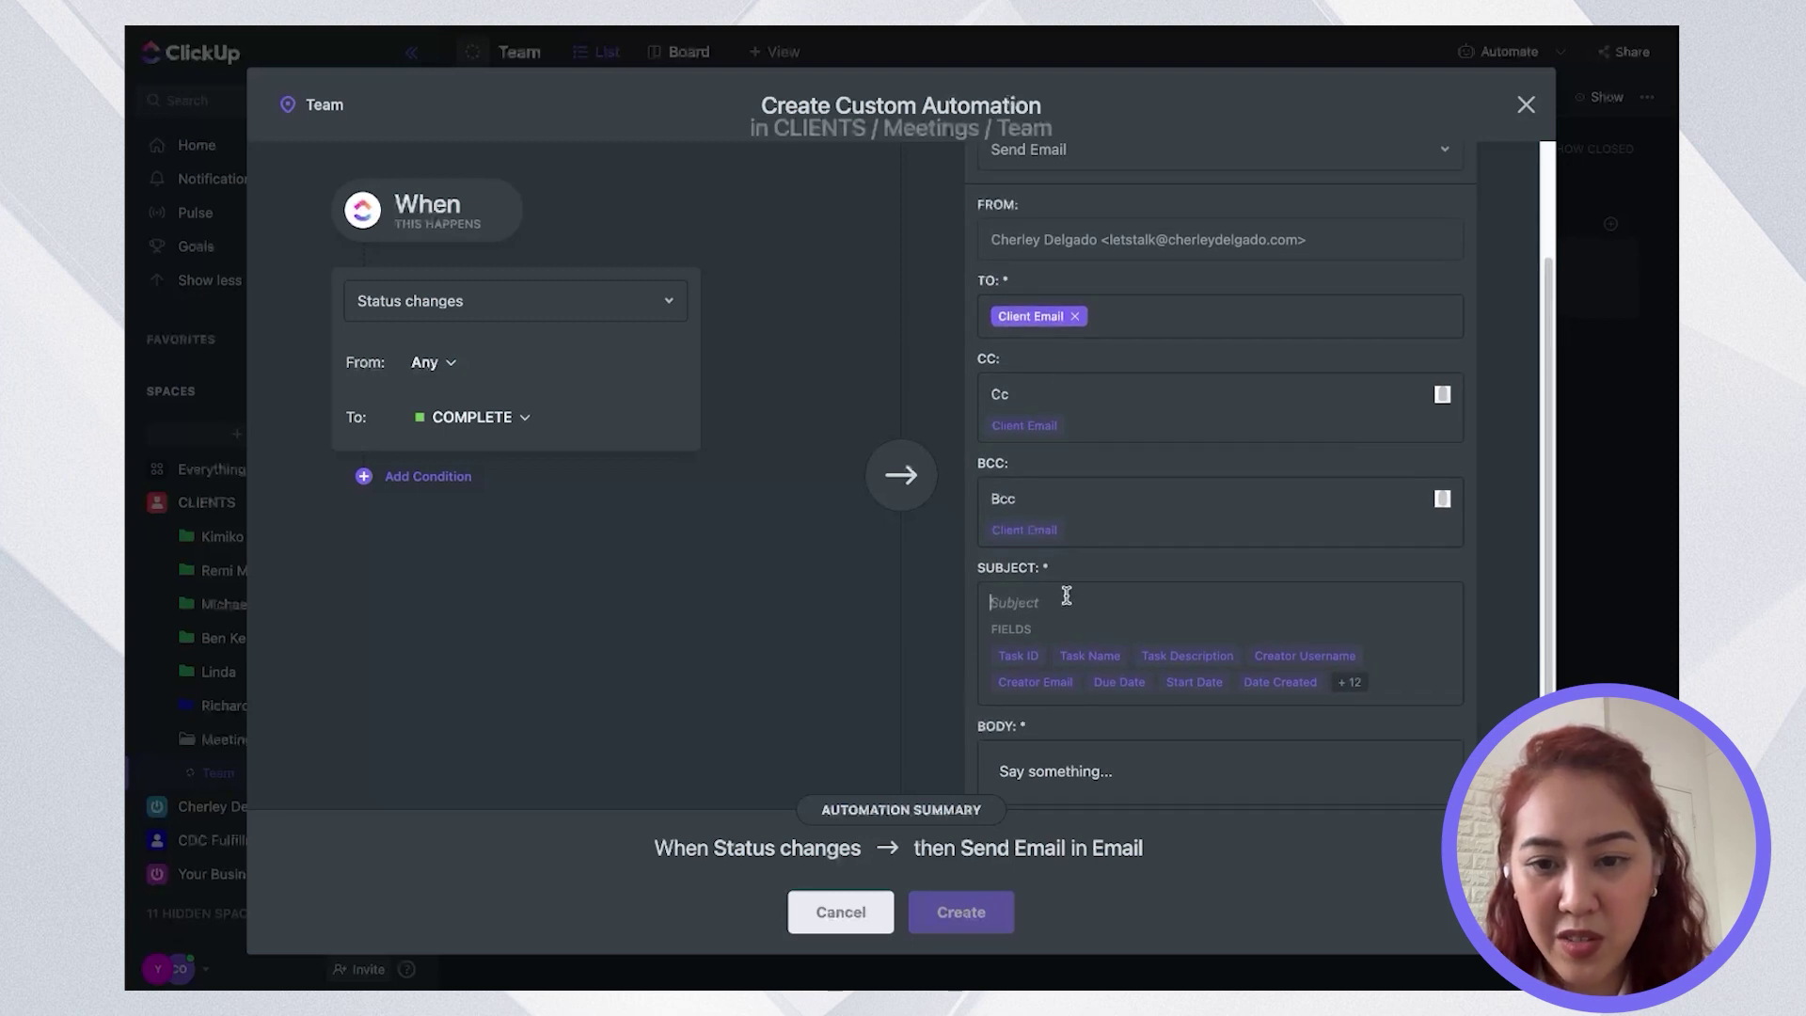
scroll(1066, 595, "down", 1)
left_click(1068, 677)
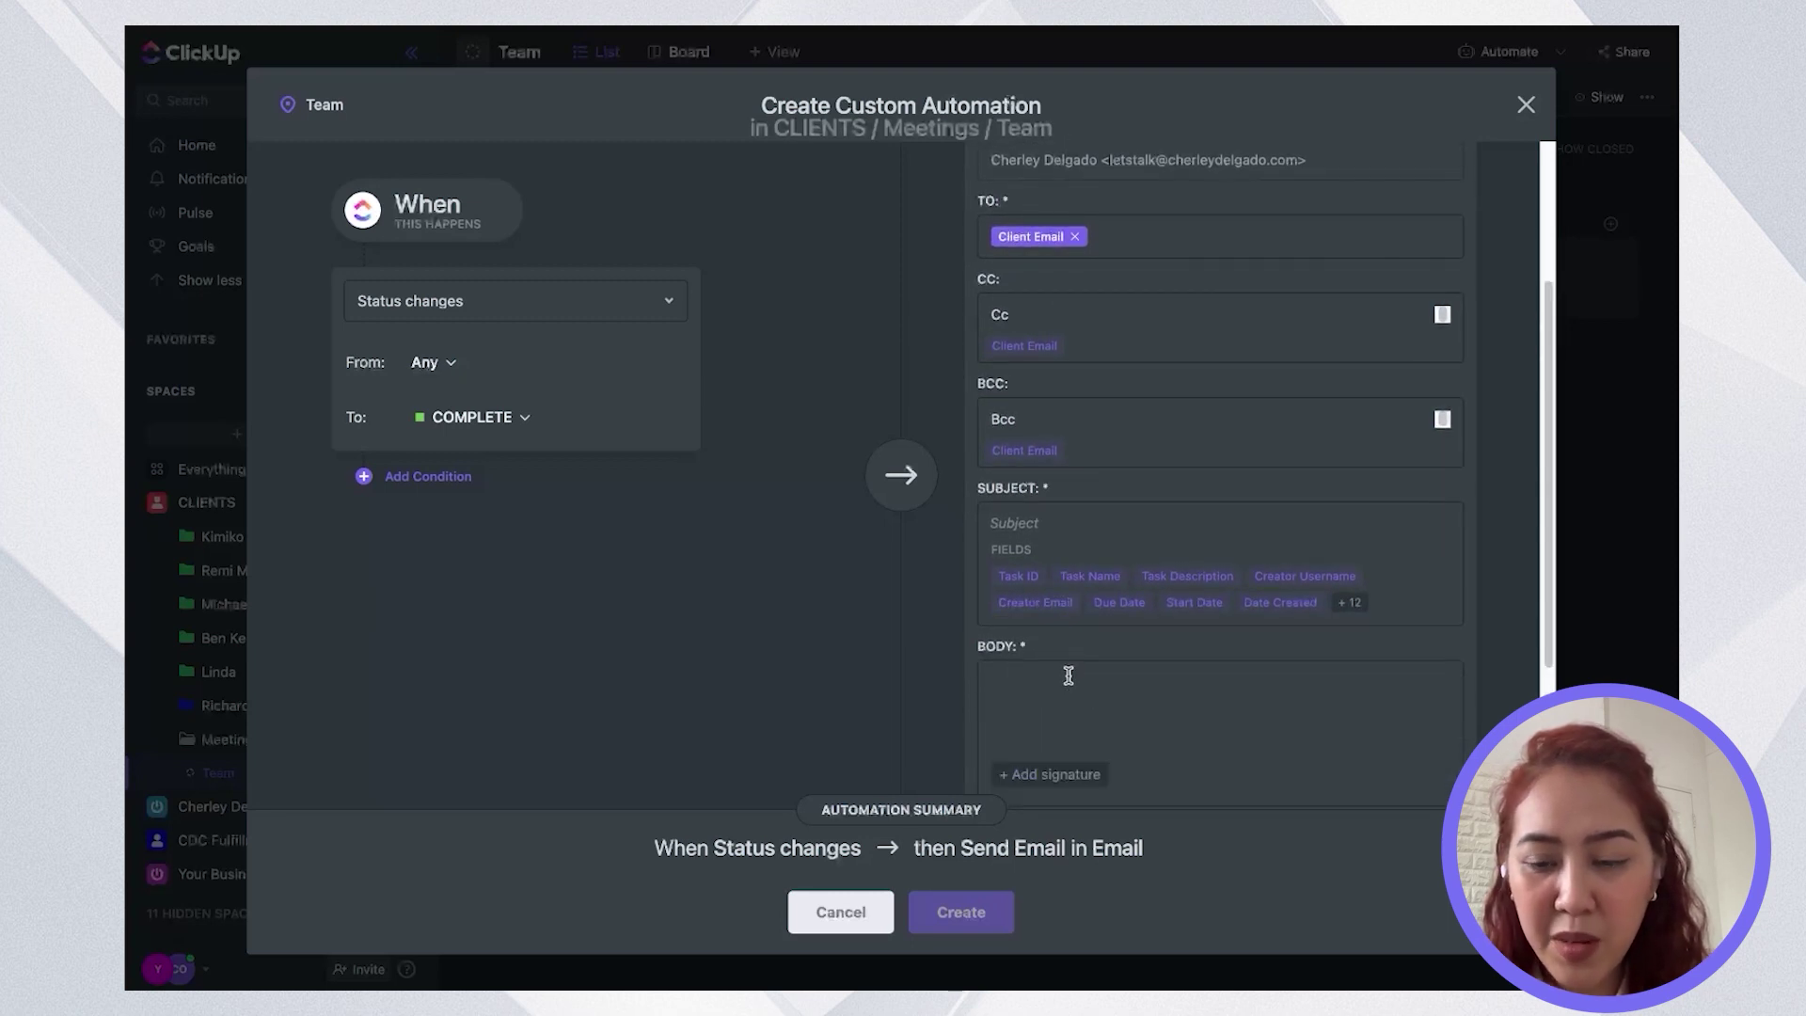
scroll(1069, 663, "down", 2)
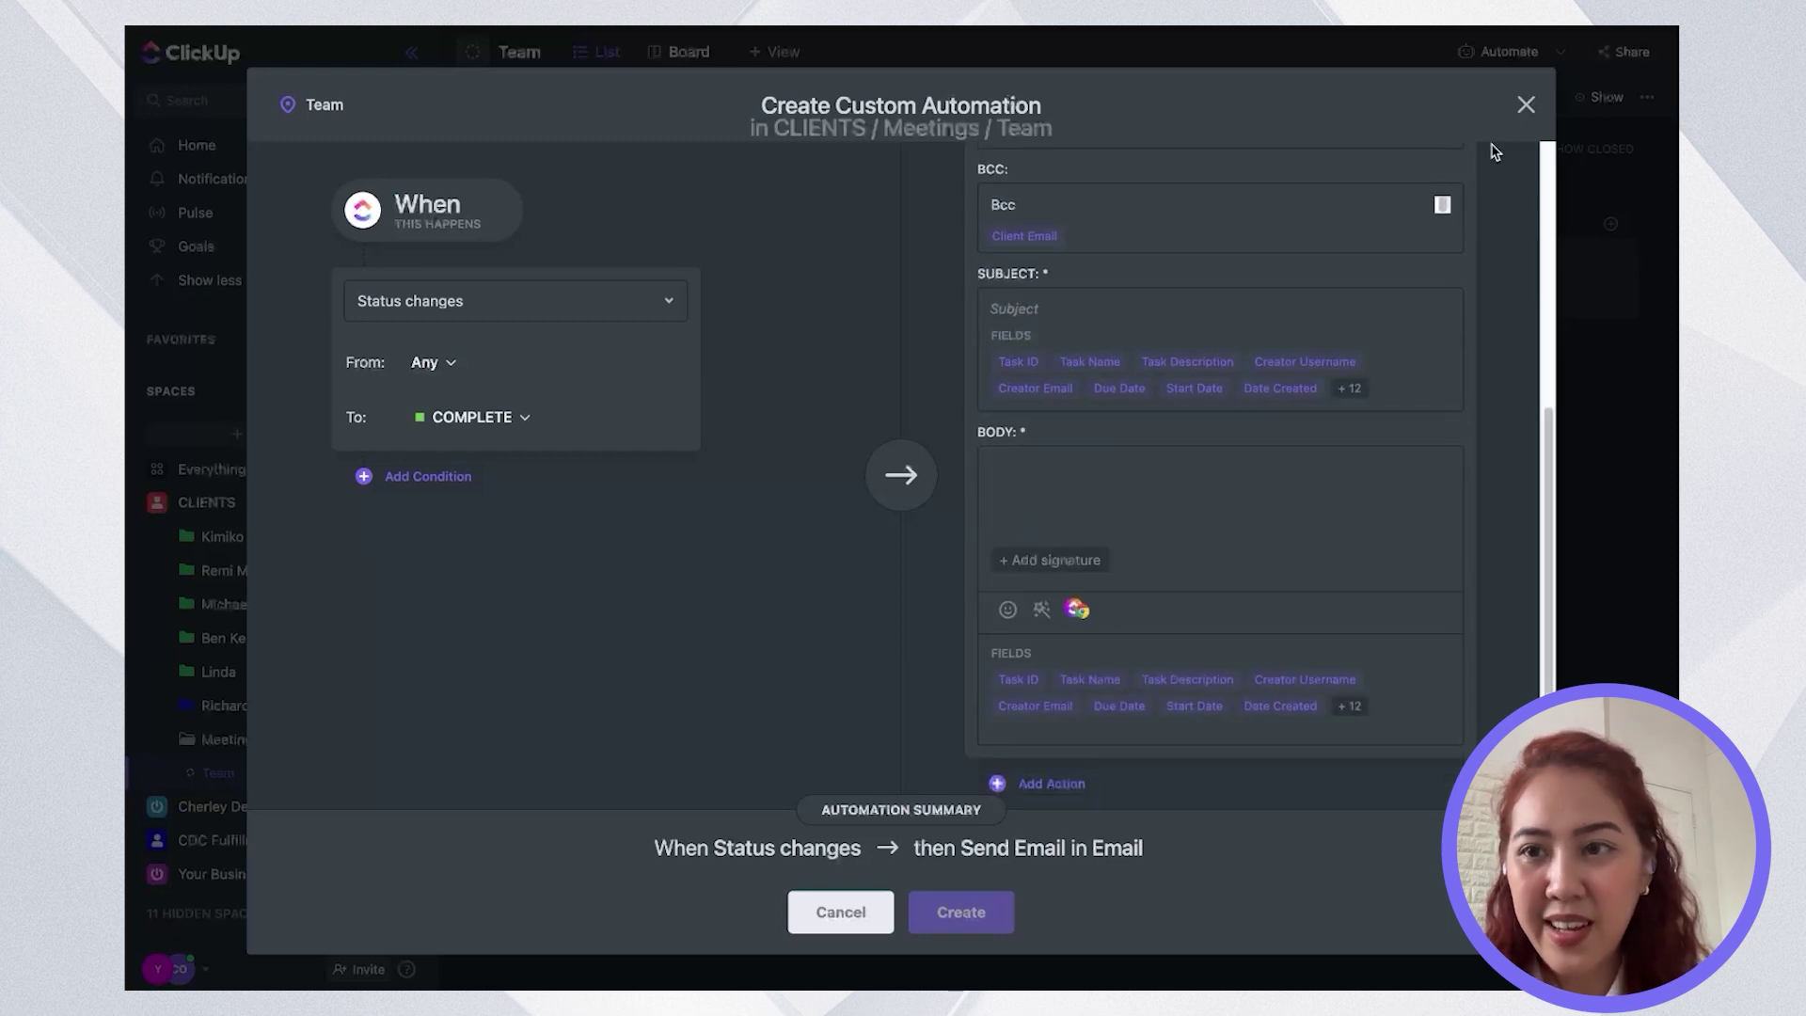
left_click(1526, 106)
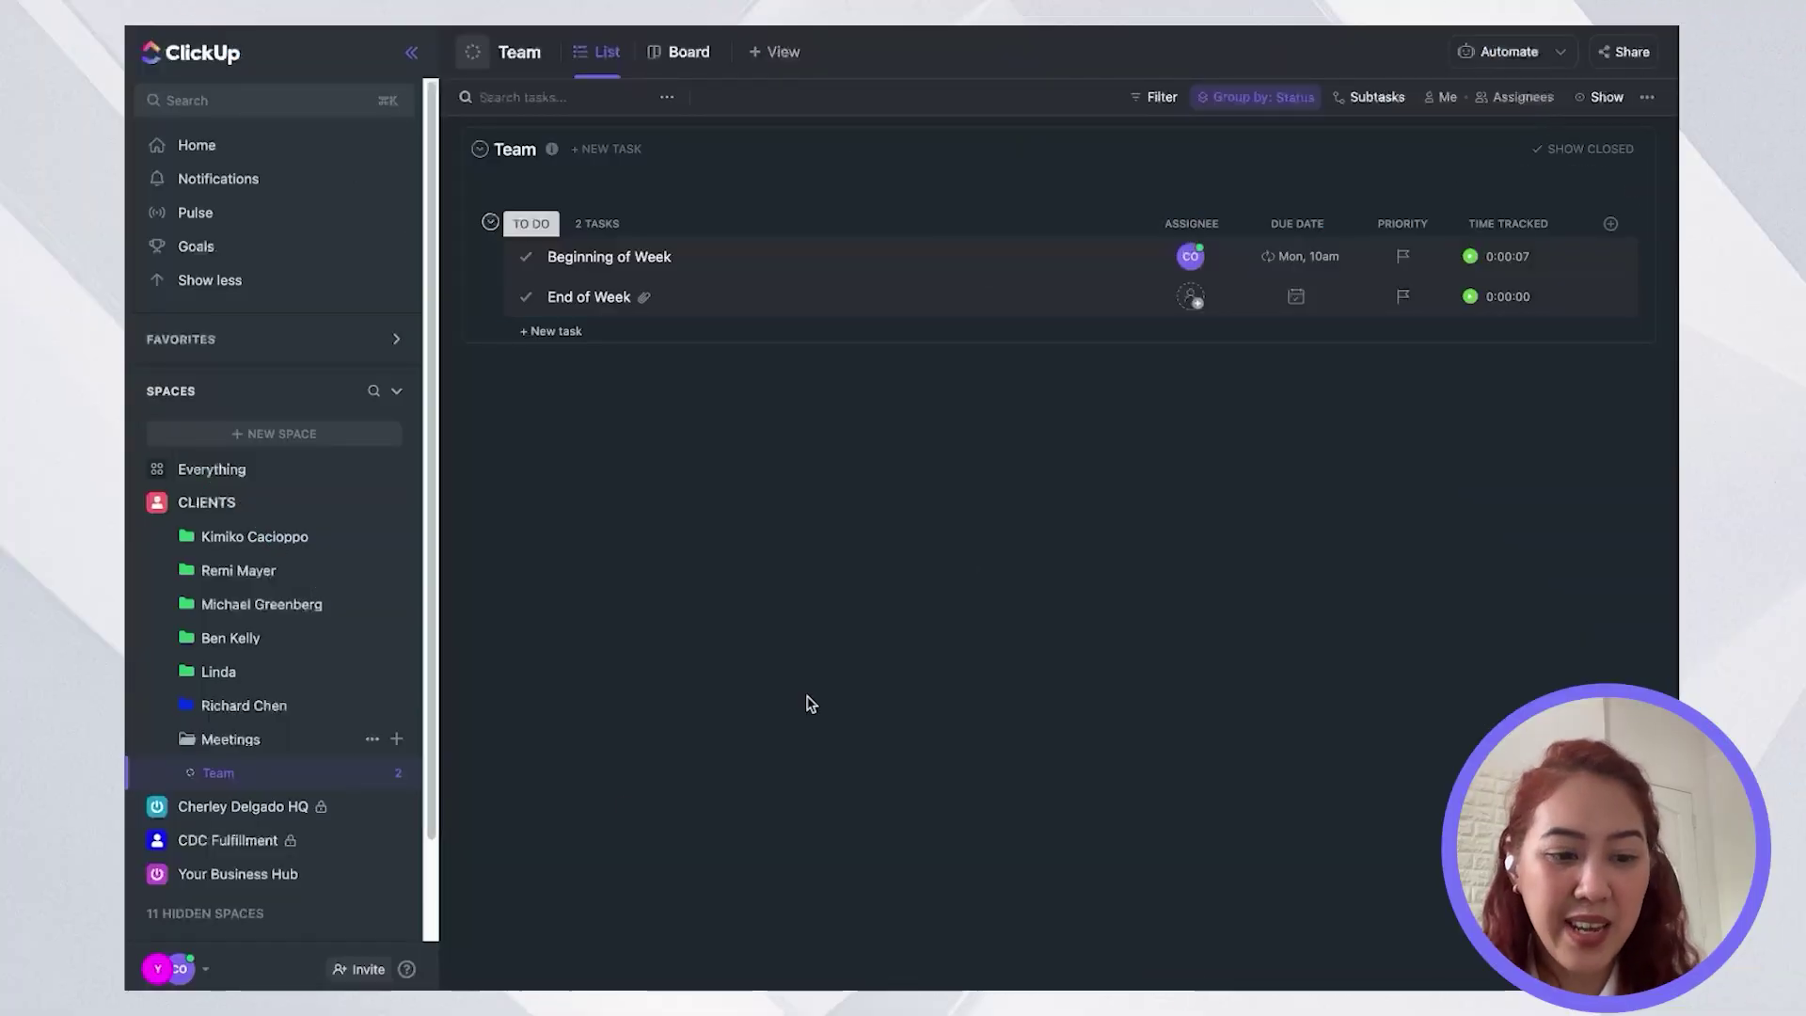
left_click(153, 966)
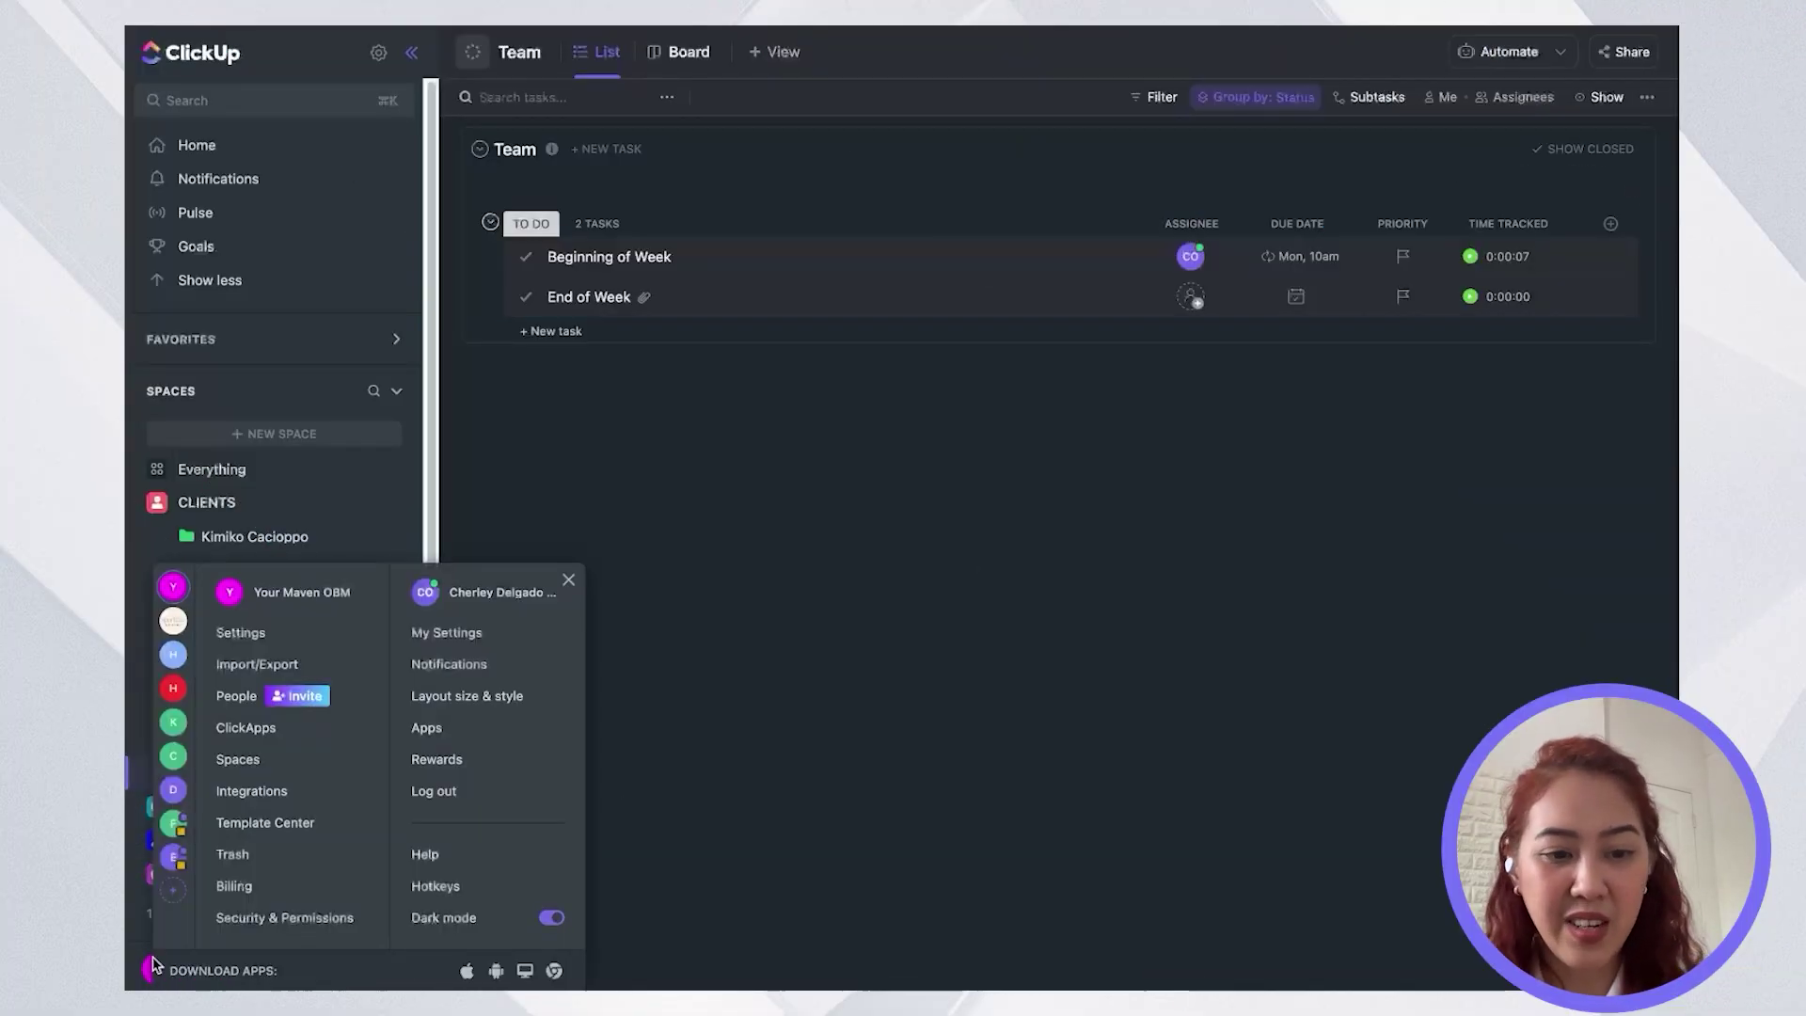
left_click(226, 789)
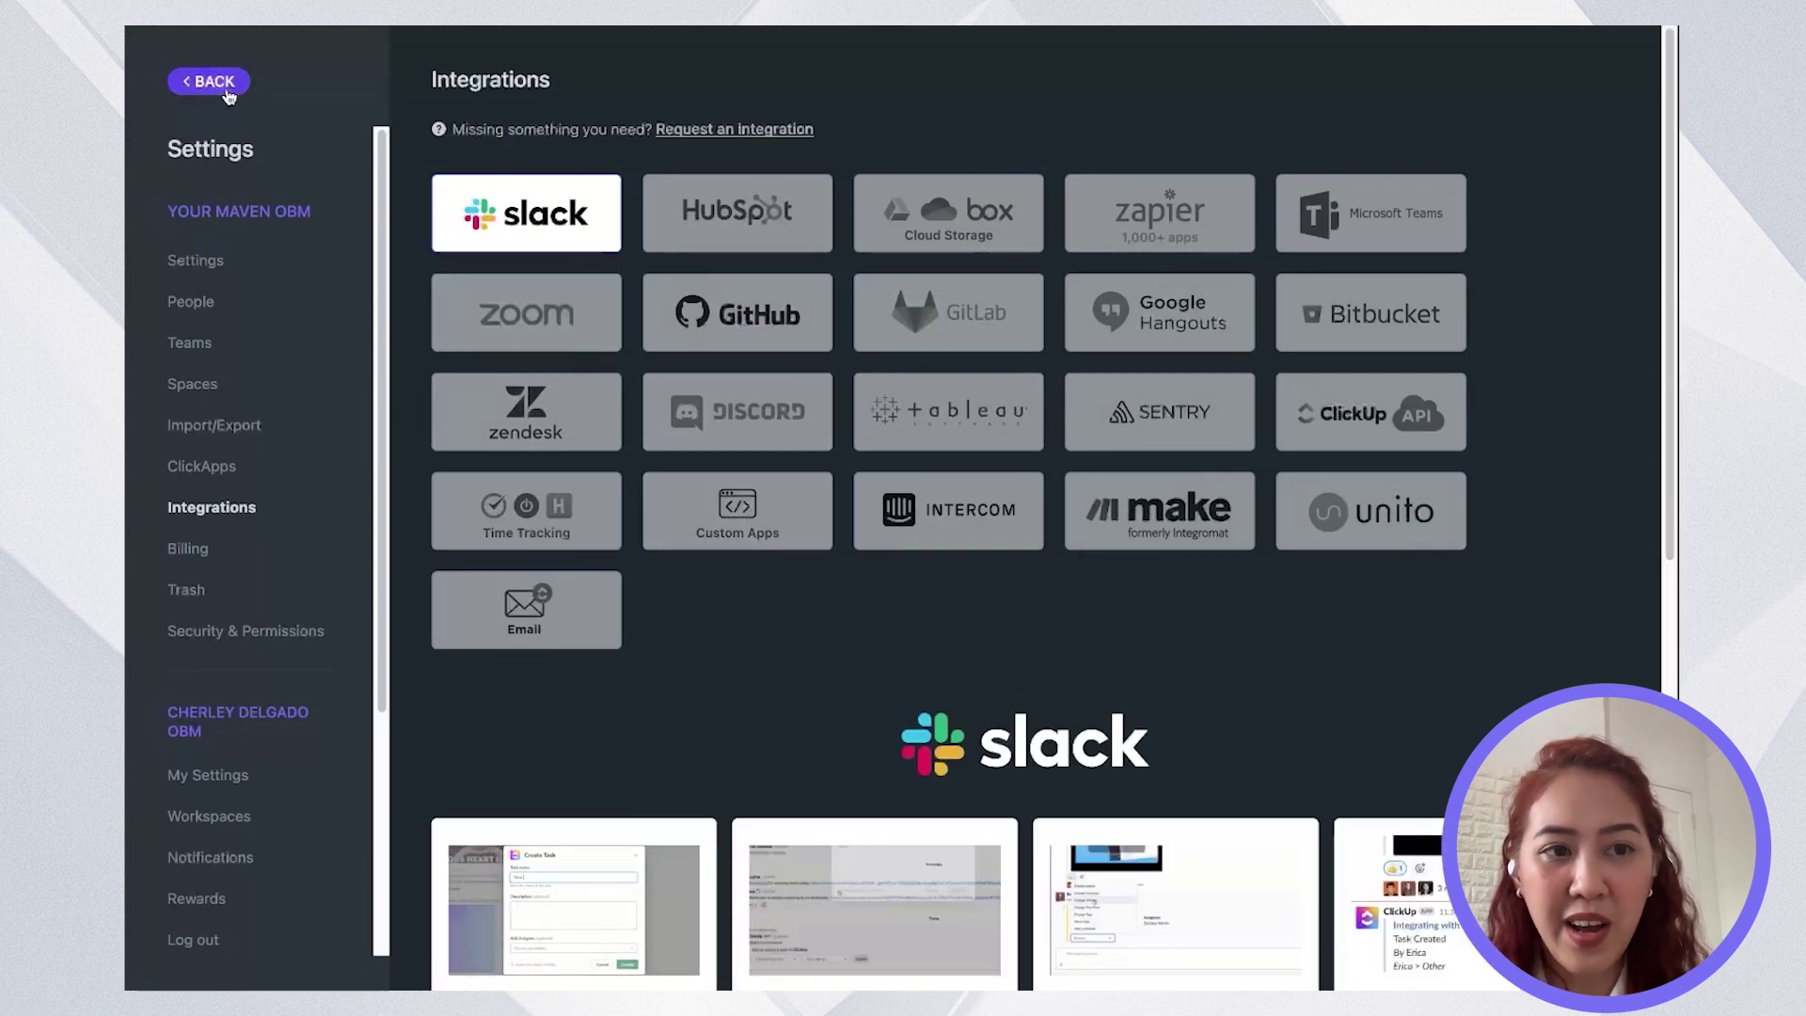
left_click(200, 81)
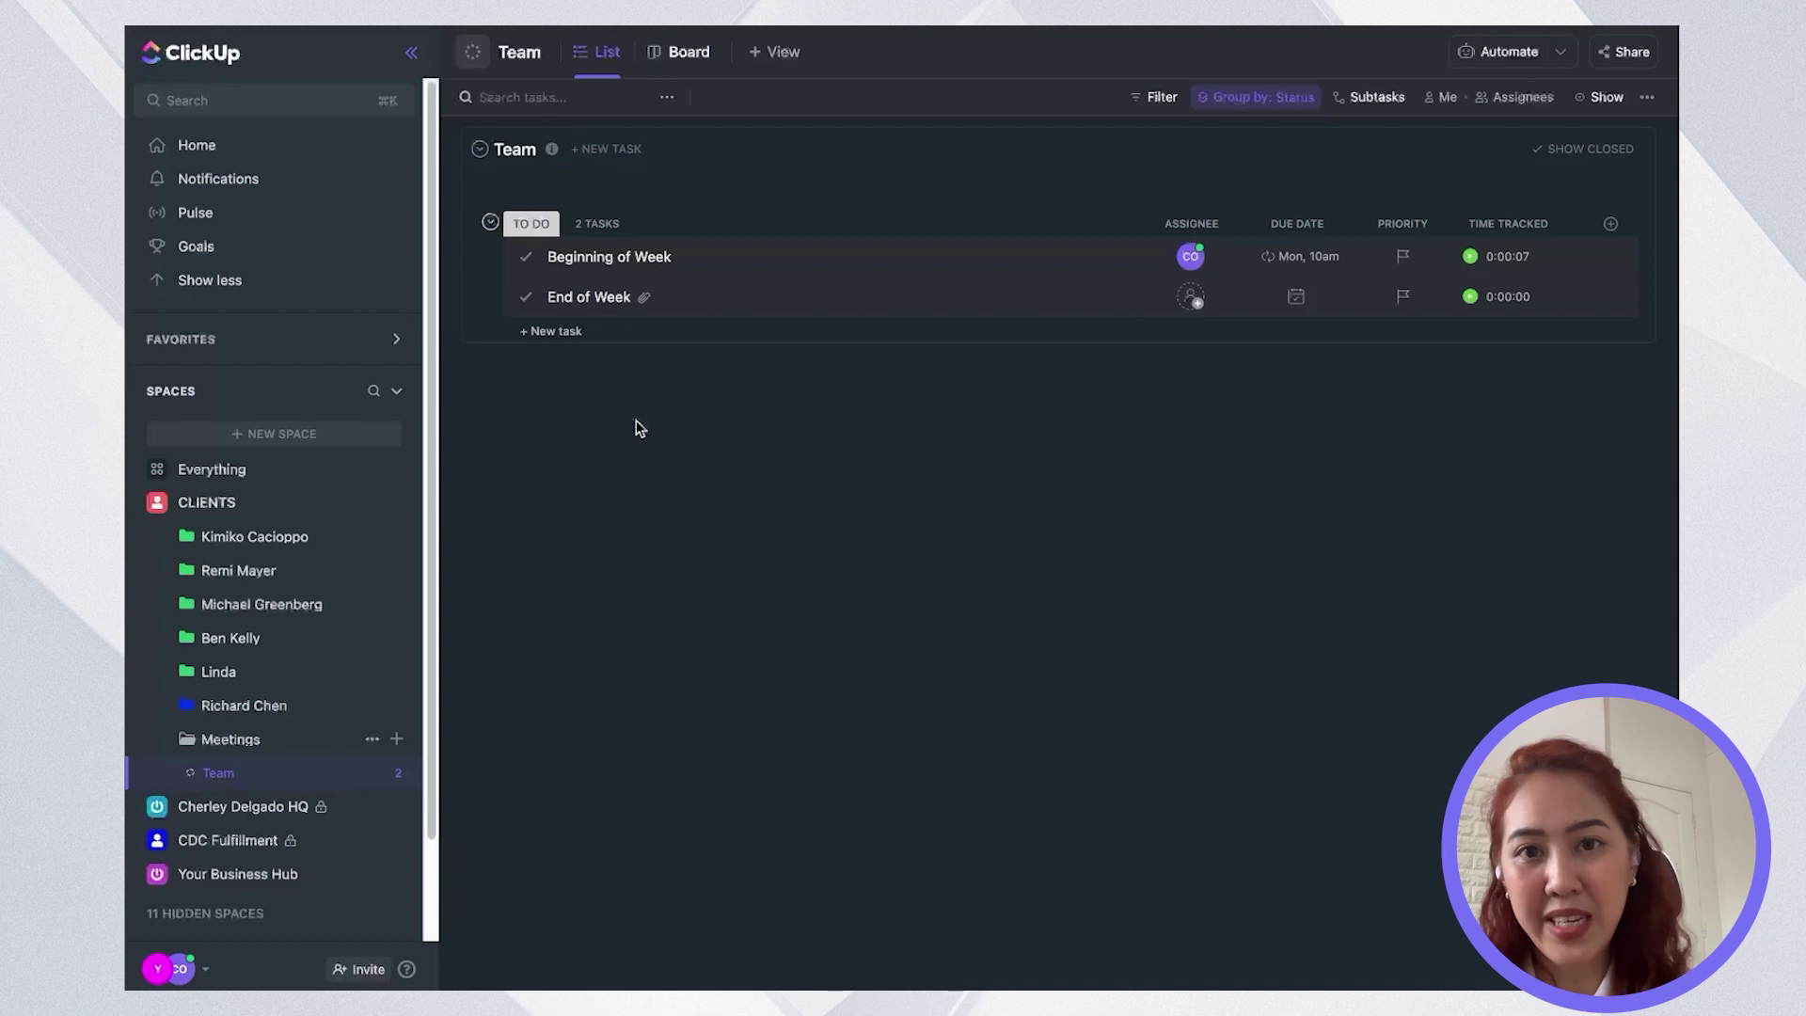
- Start a Zoom meeting from the Beginning of Week task header
left_click(625, 256)
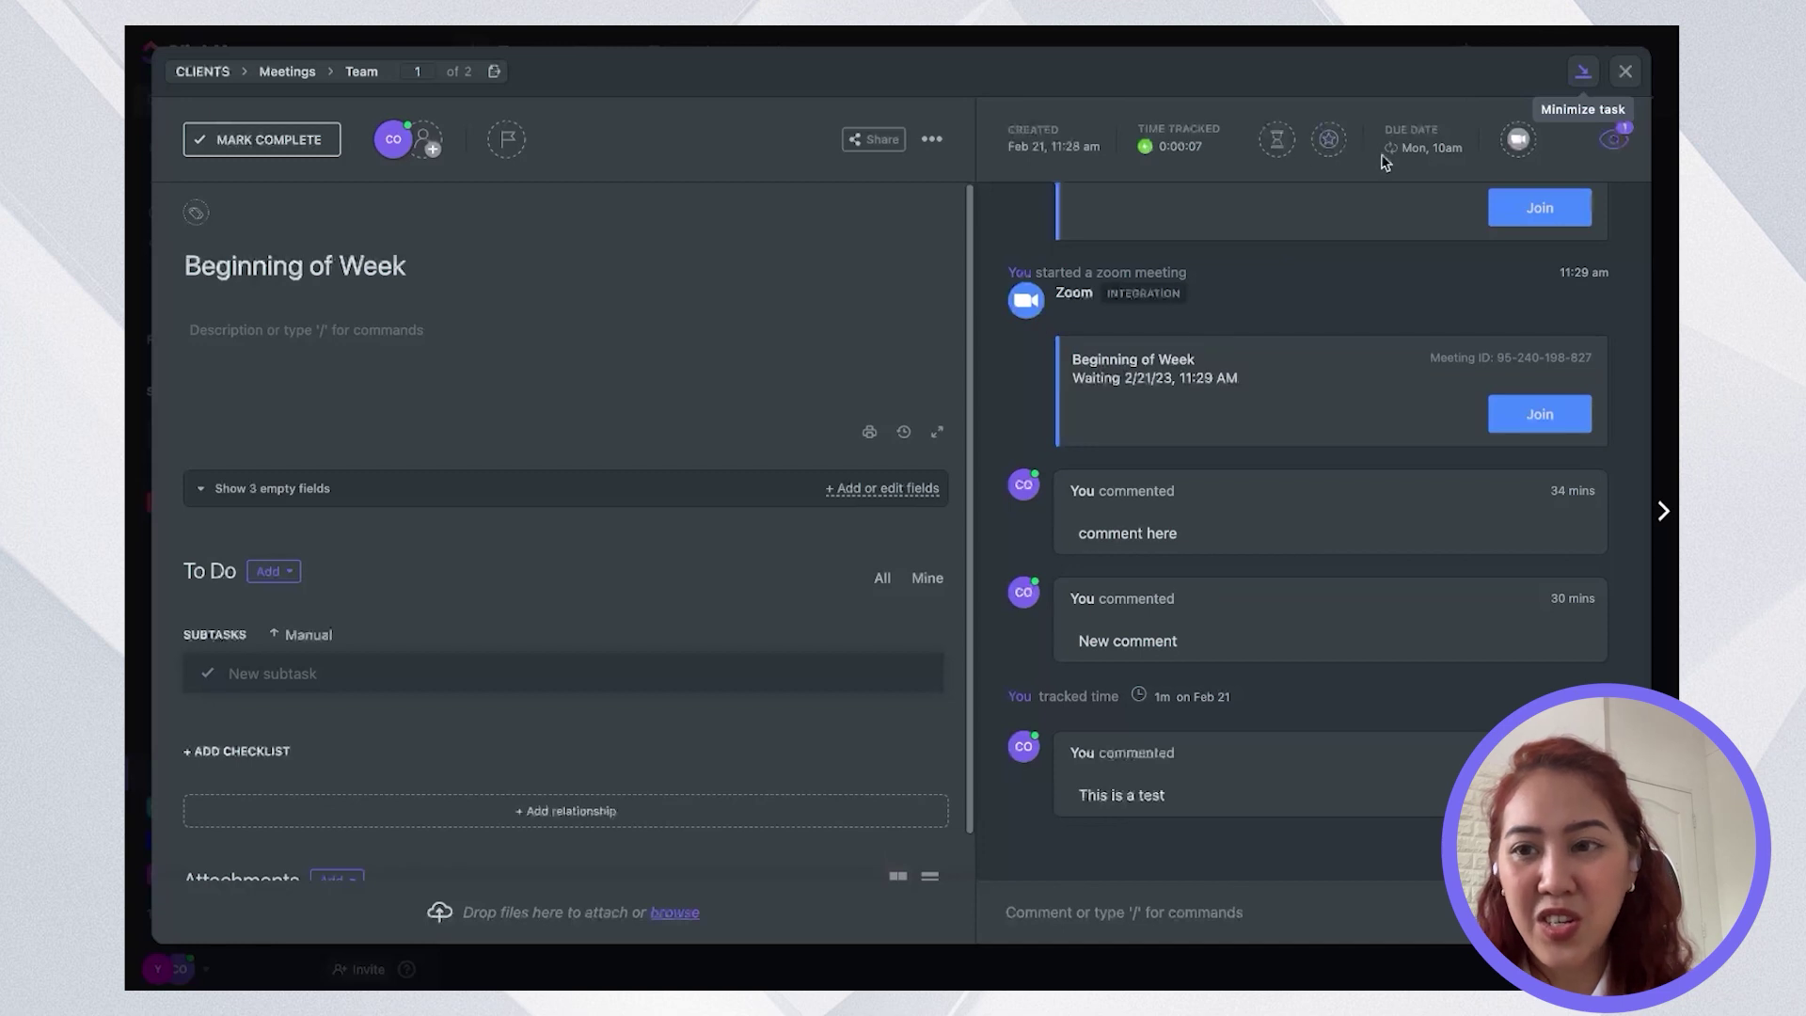
left_click(1516, 141)
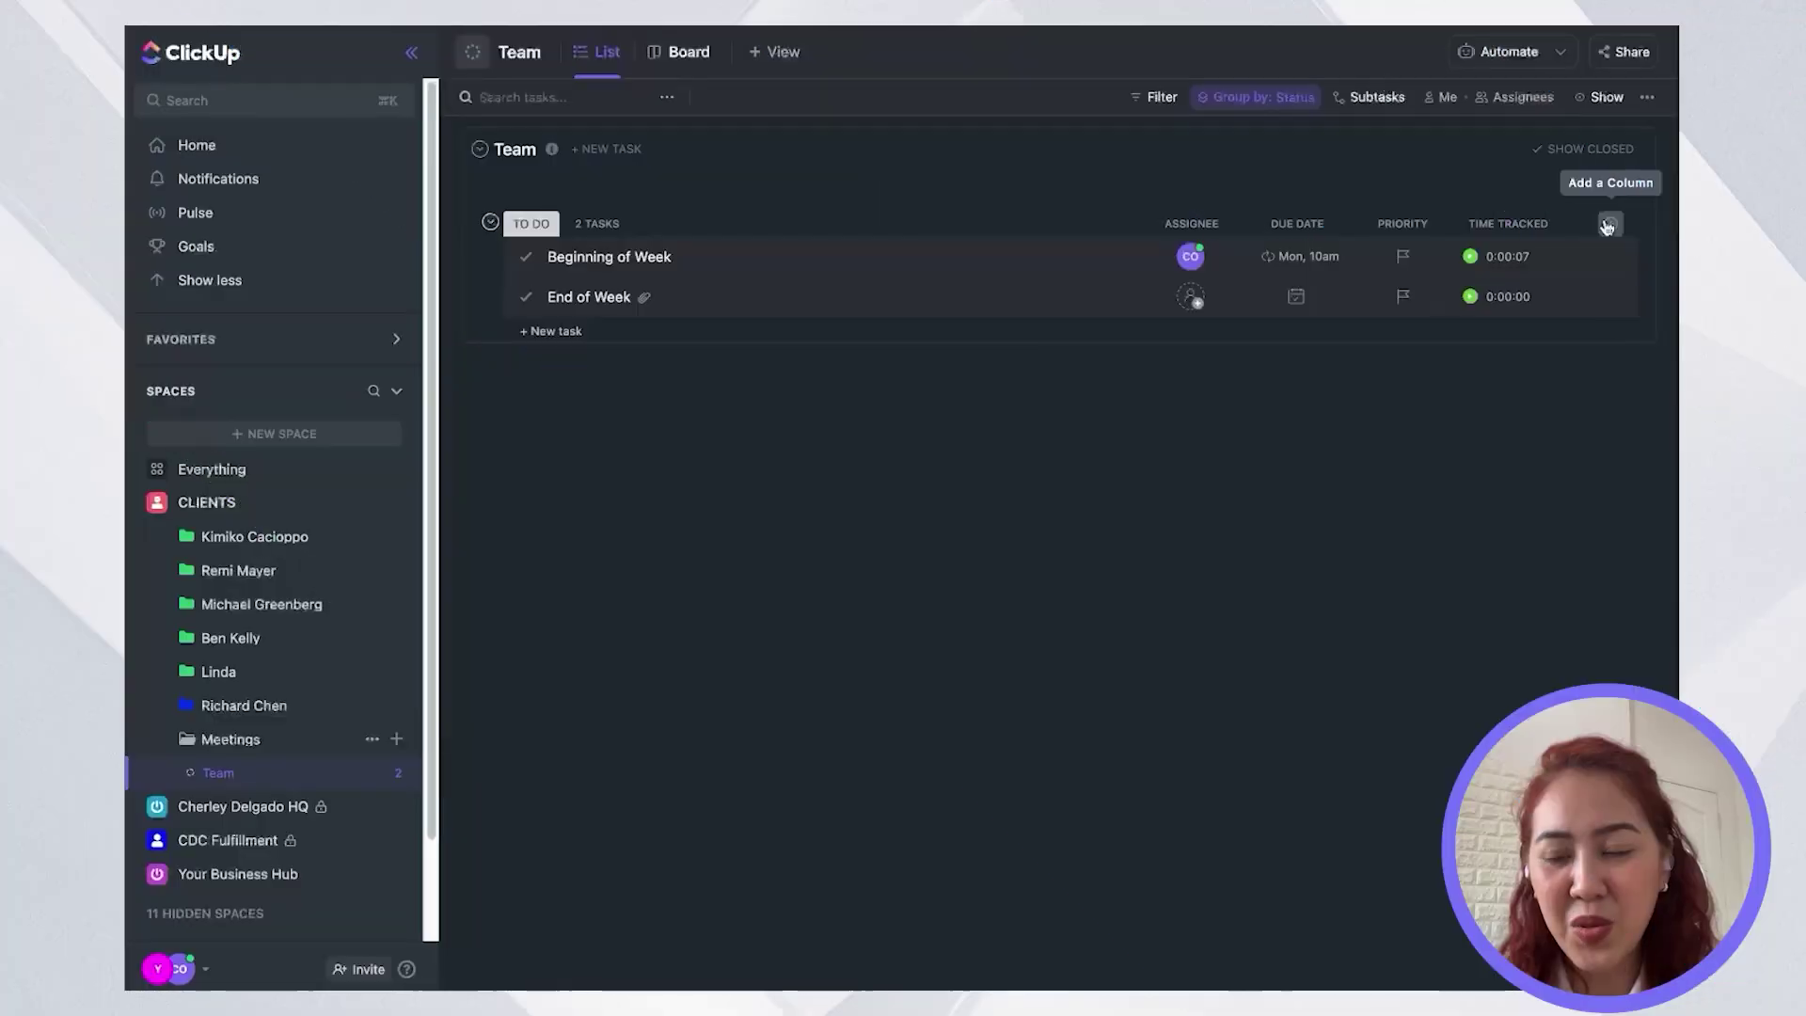
- Show the Time tracked column in the Team list and start a timer on Beginning of Week
left_click(1607, 227)
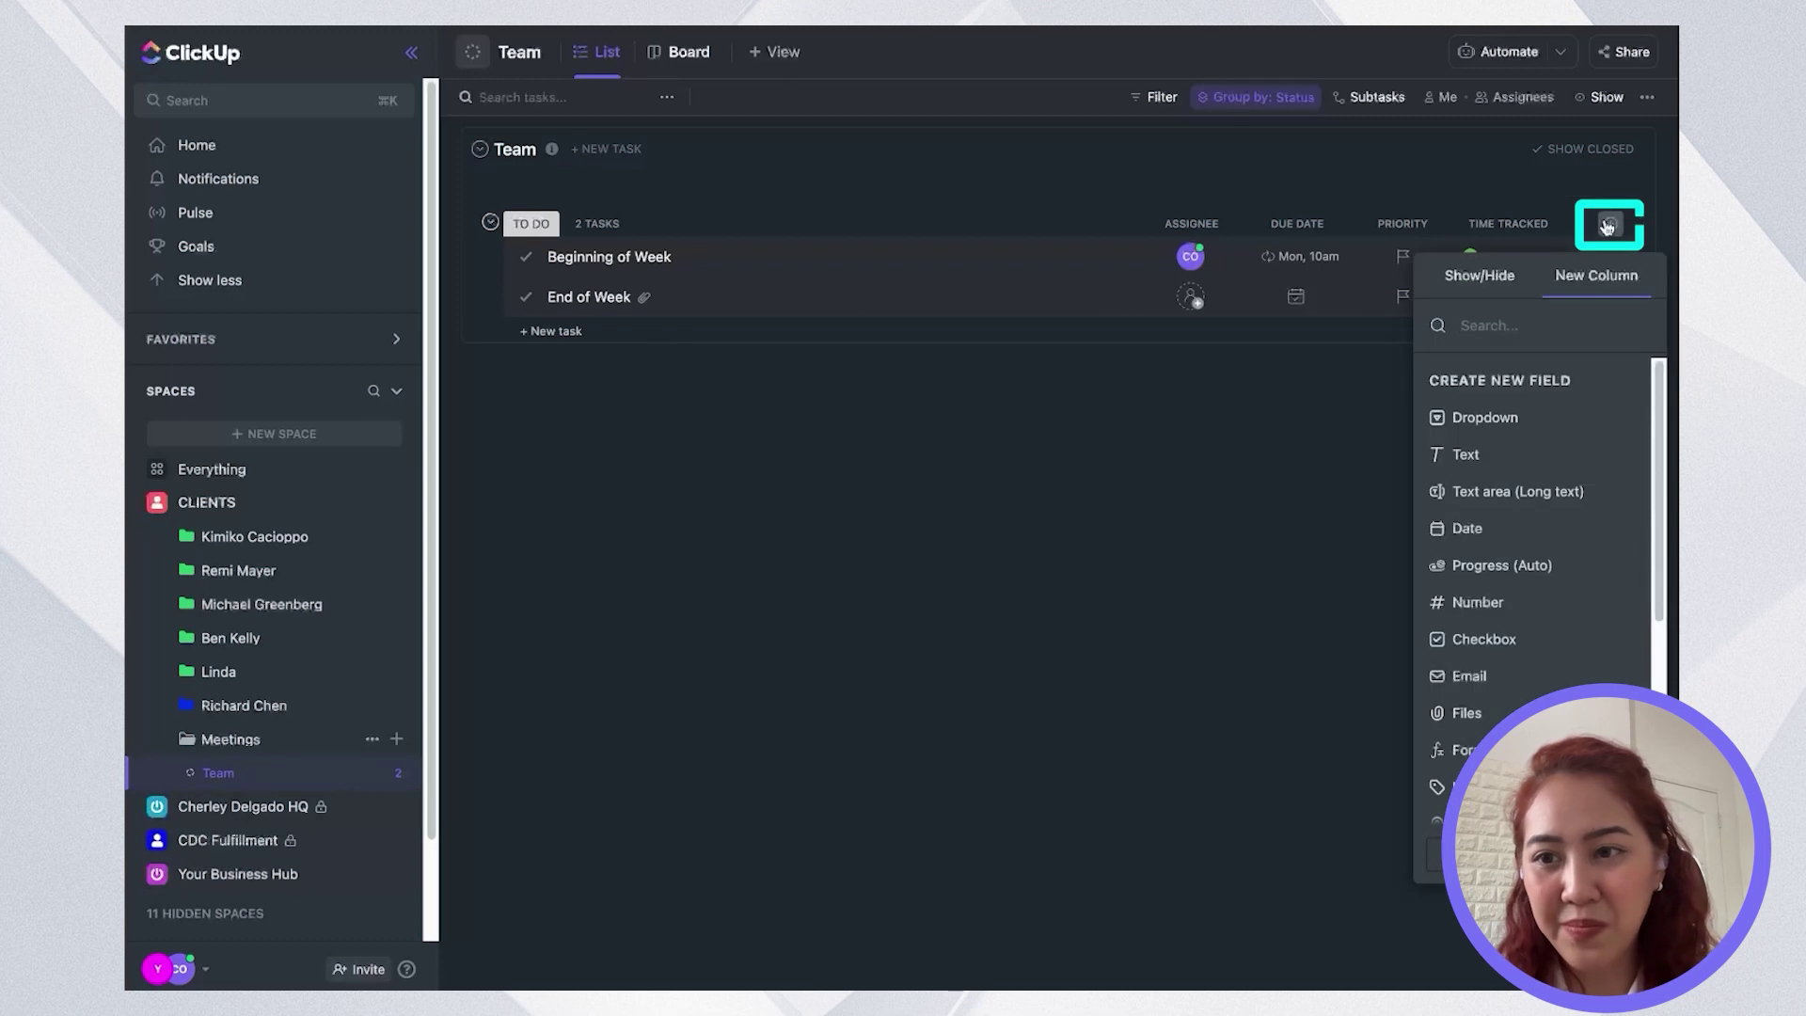
left_click(1482, 286)
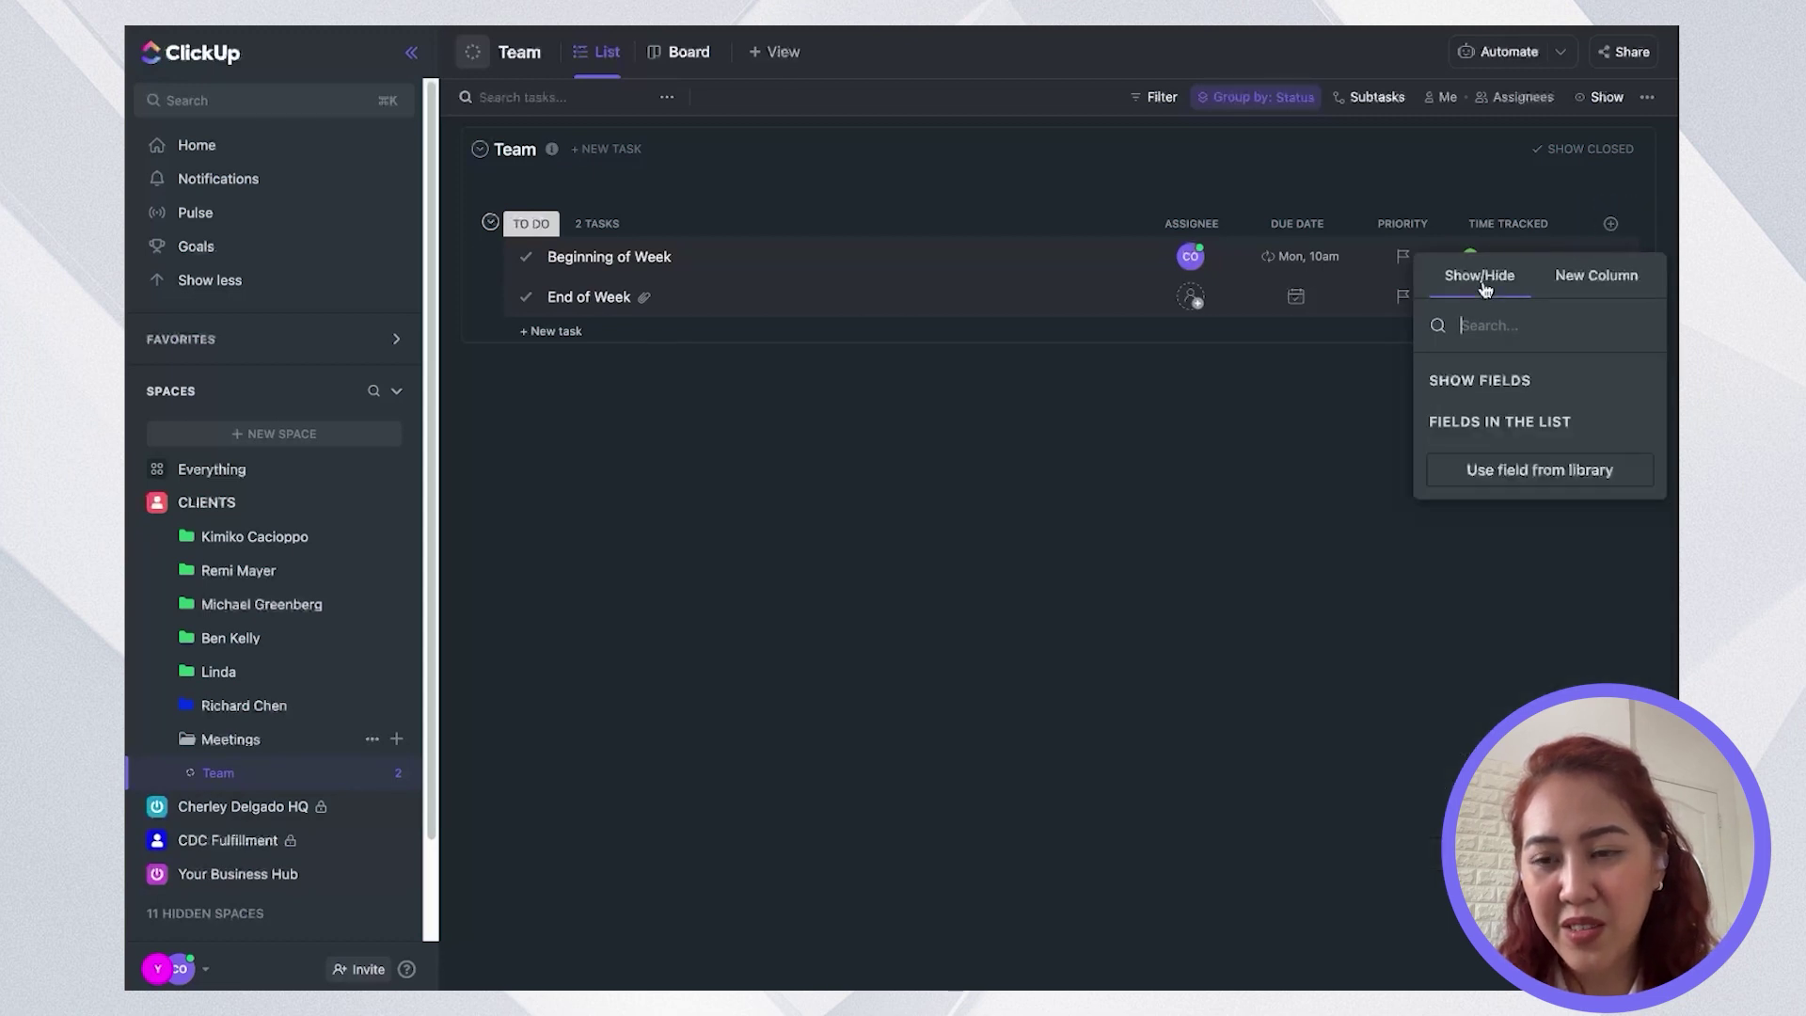
scroll(1508, 594, "down", 6)
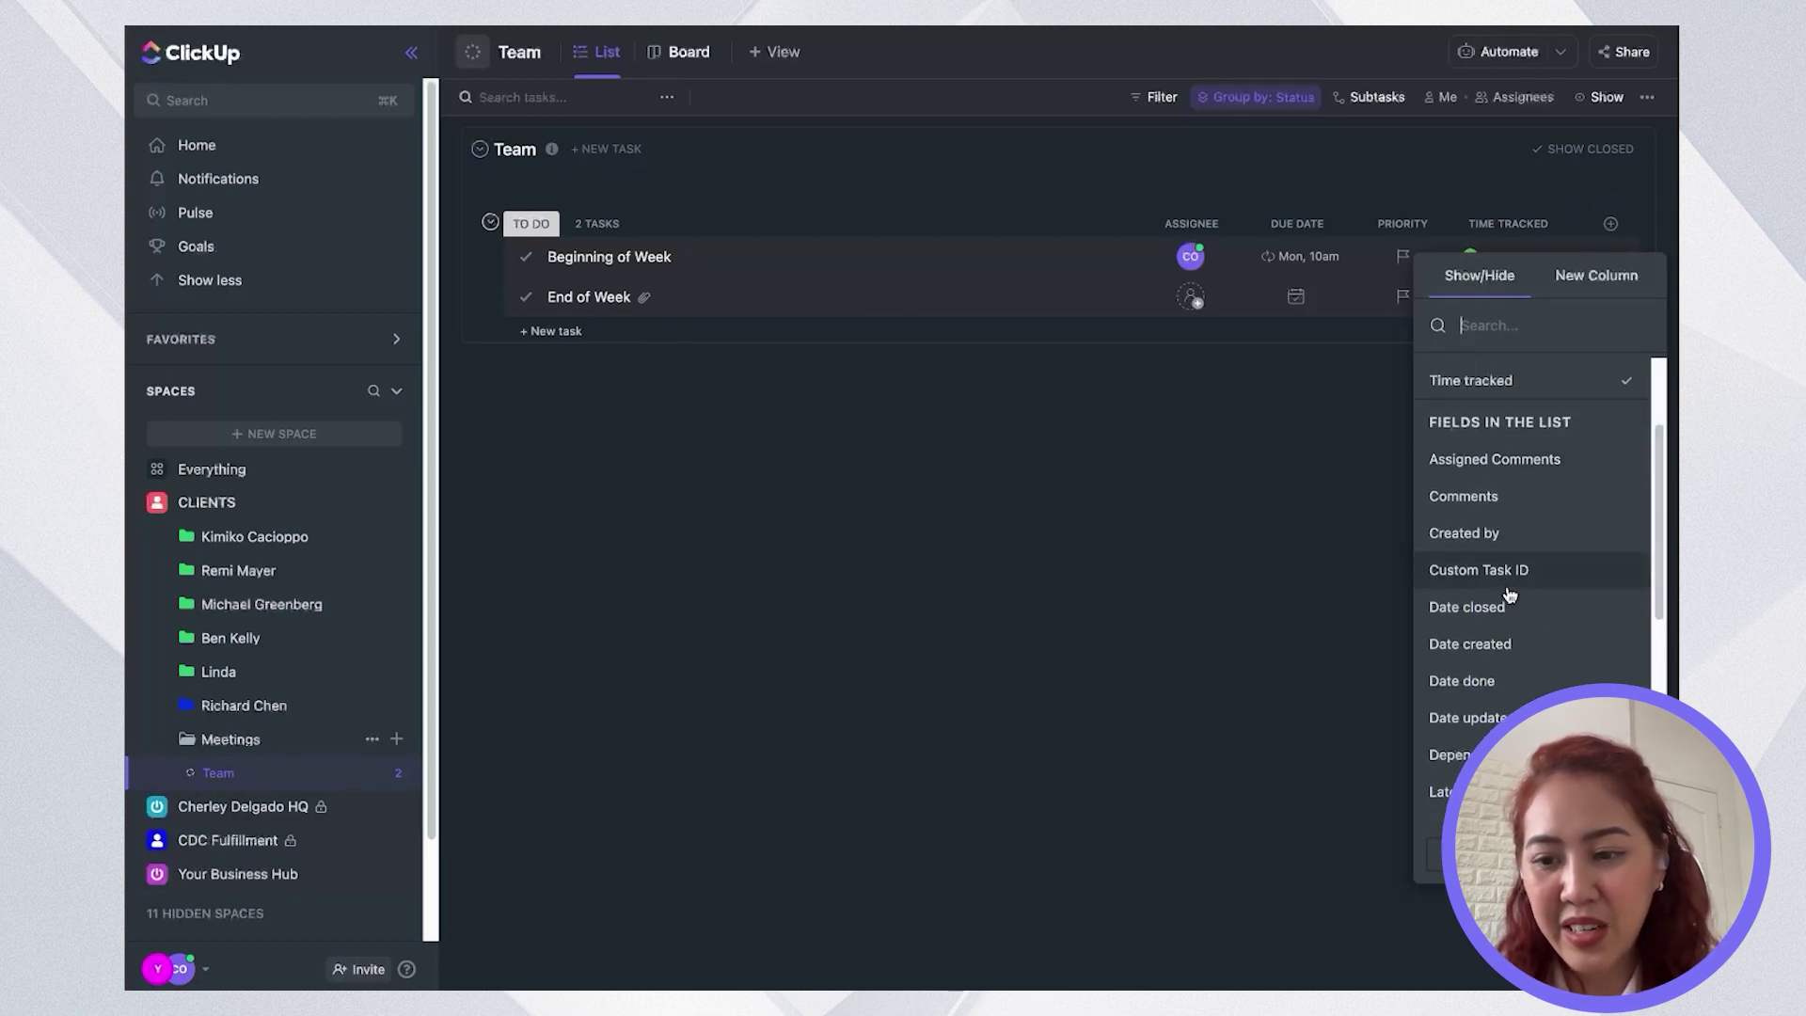
scroll(1509, 594, "down", 1)
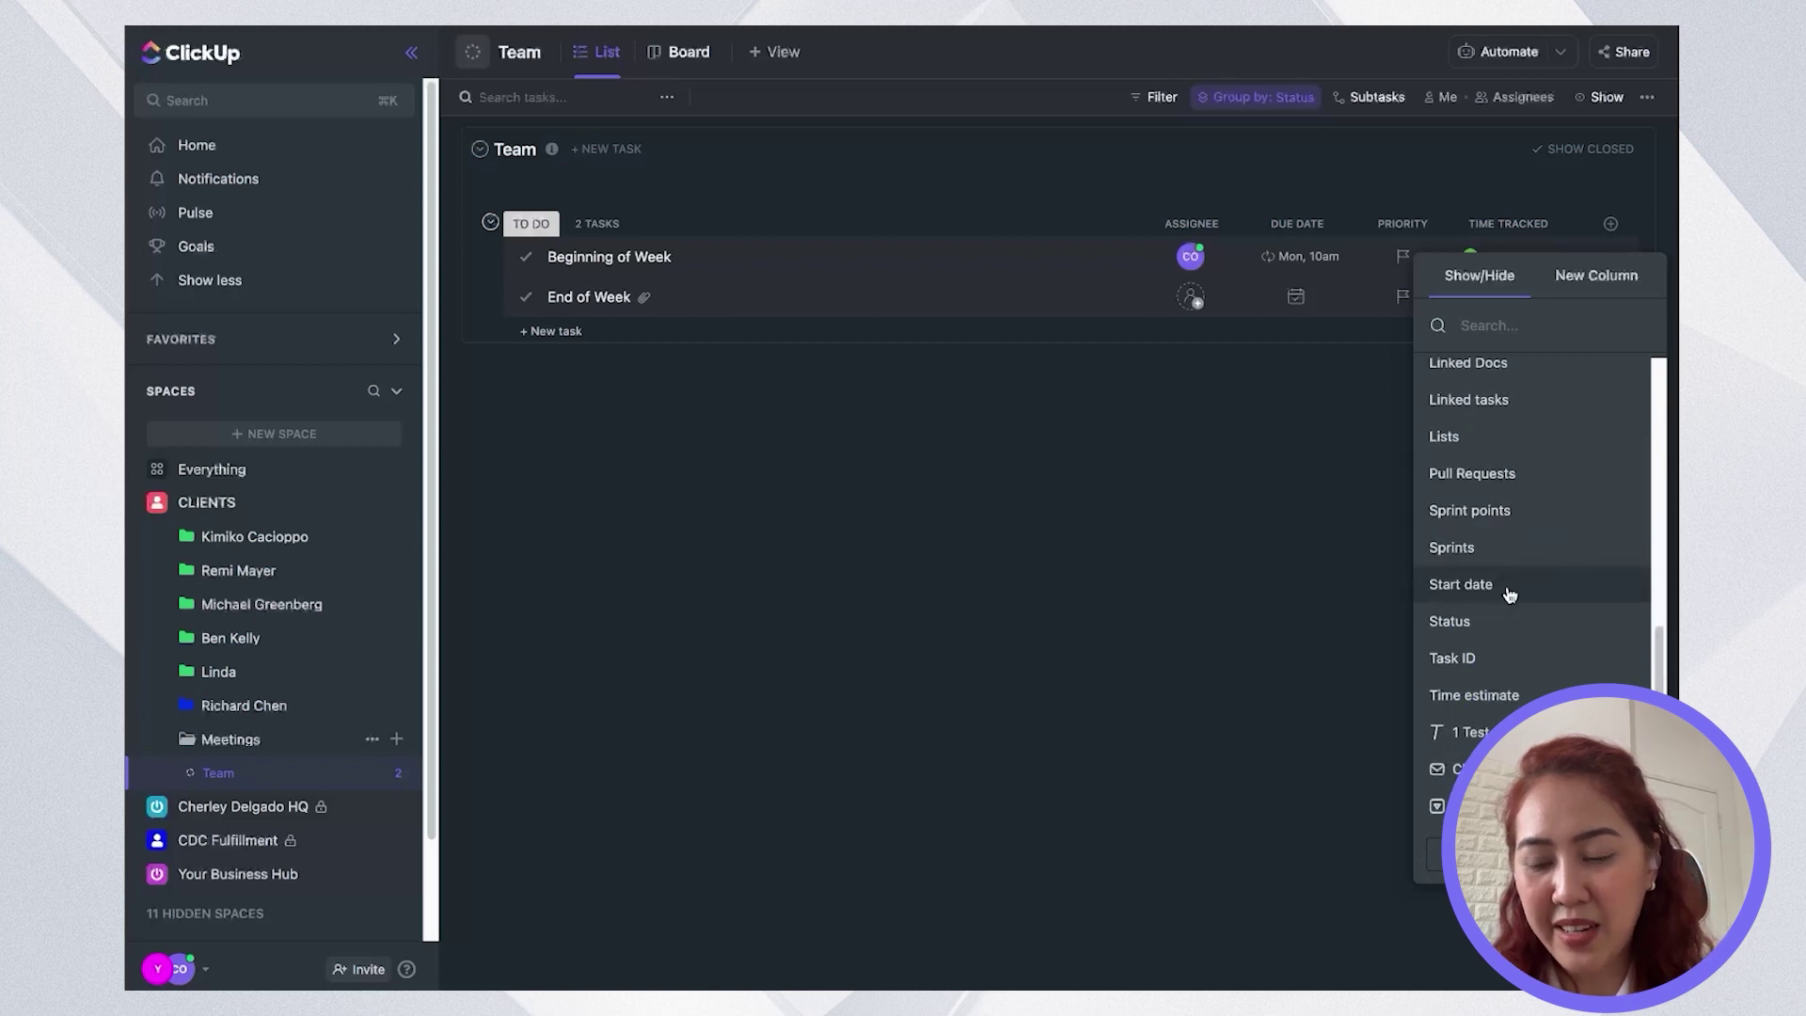
type("trac")
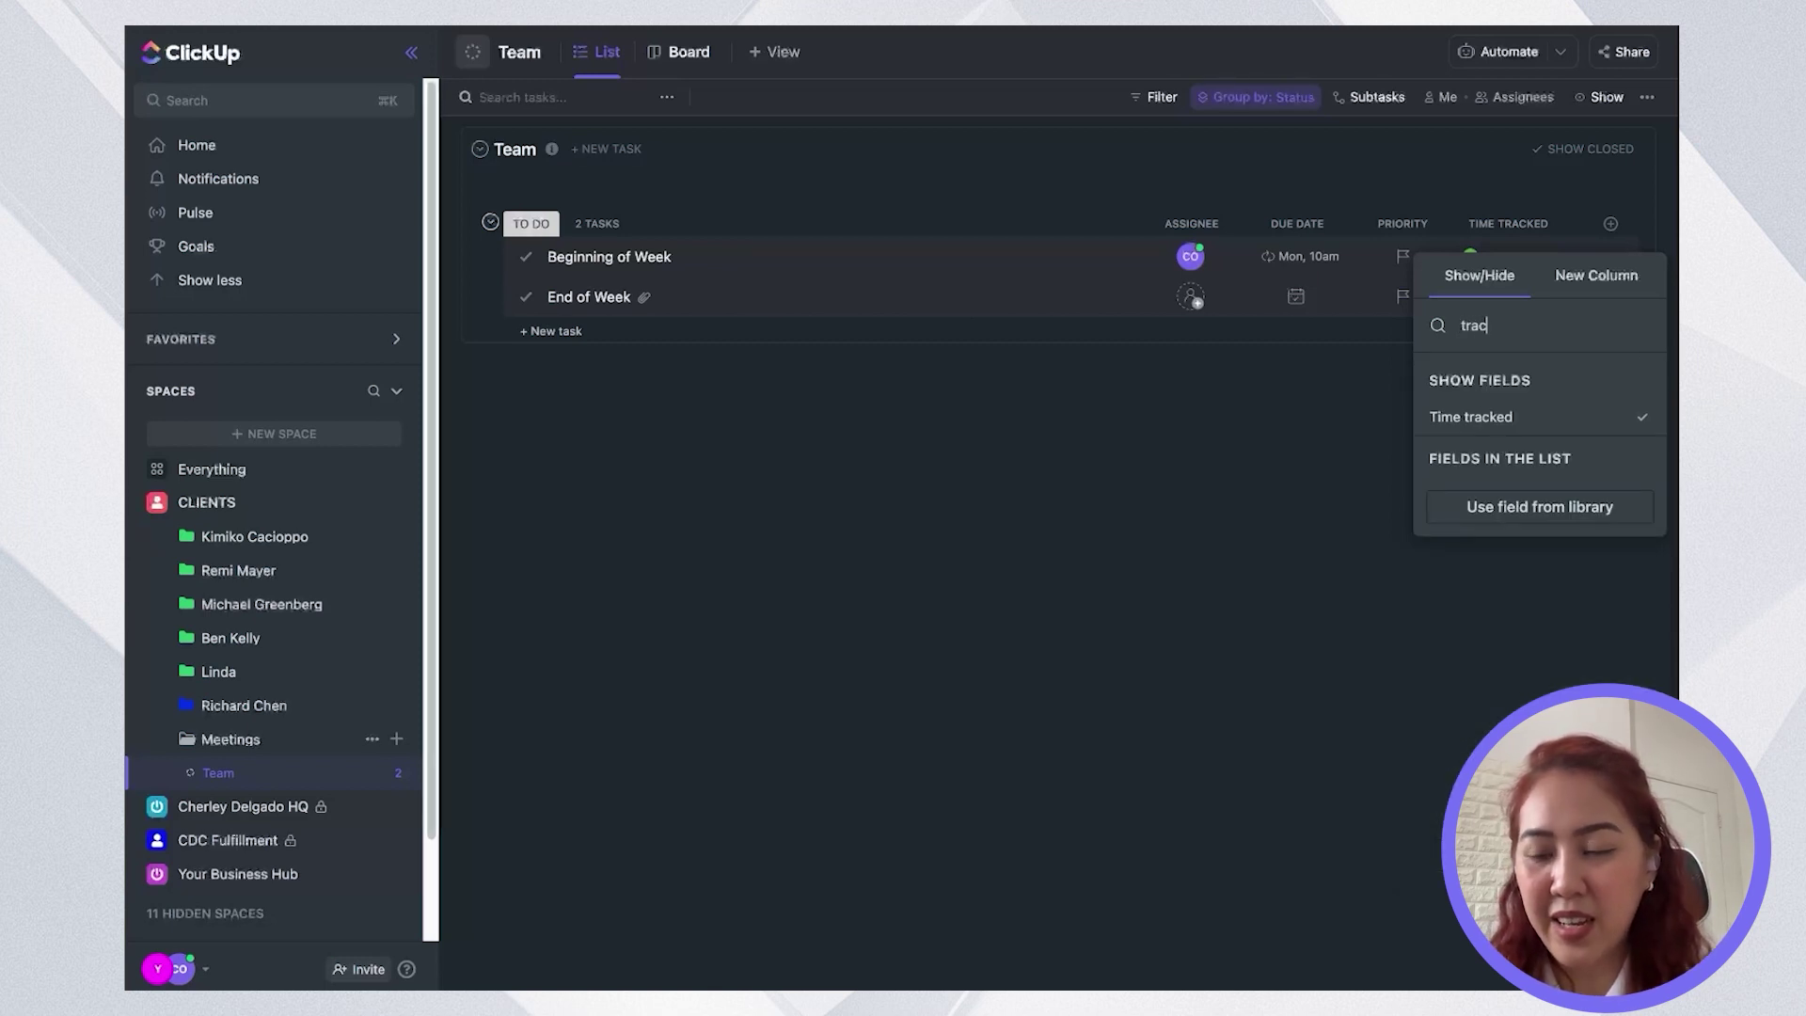
left_click(1334, 440)
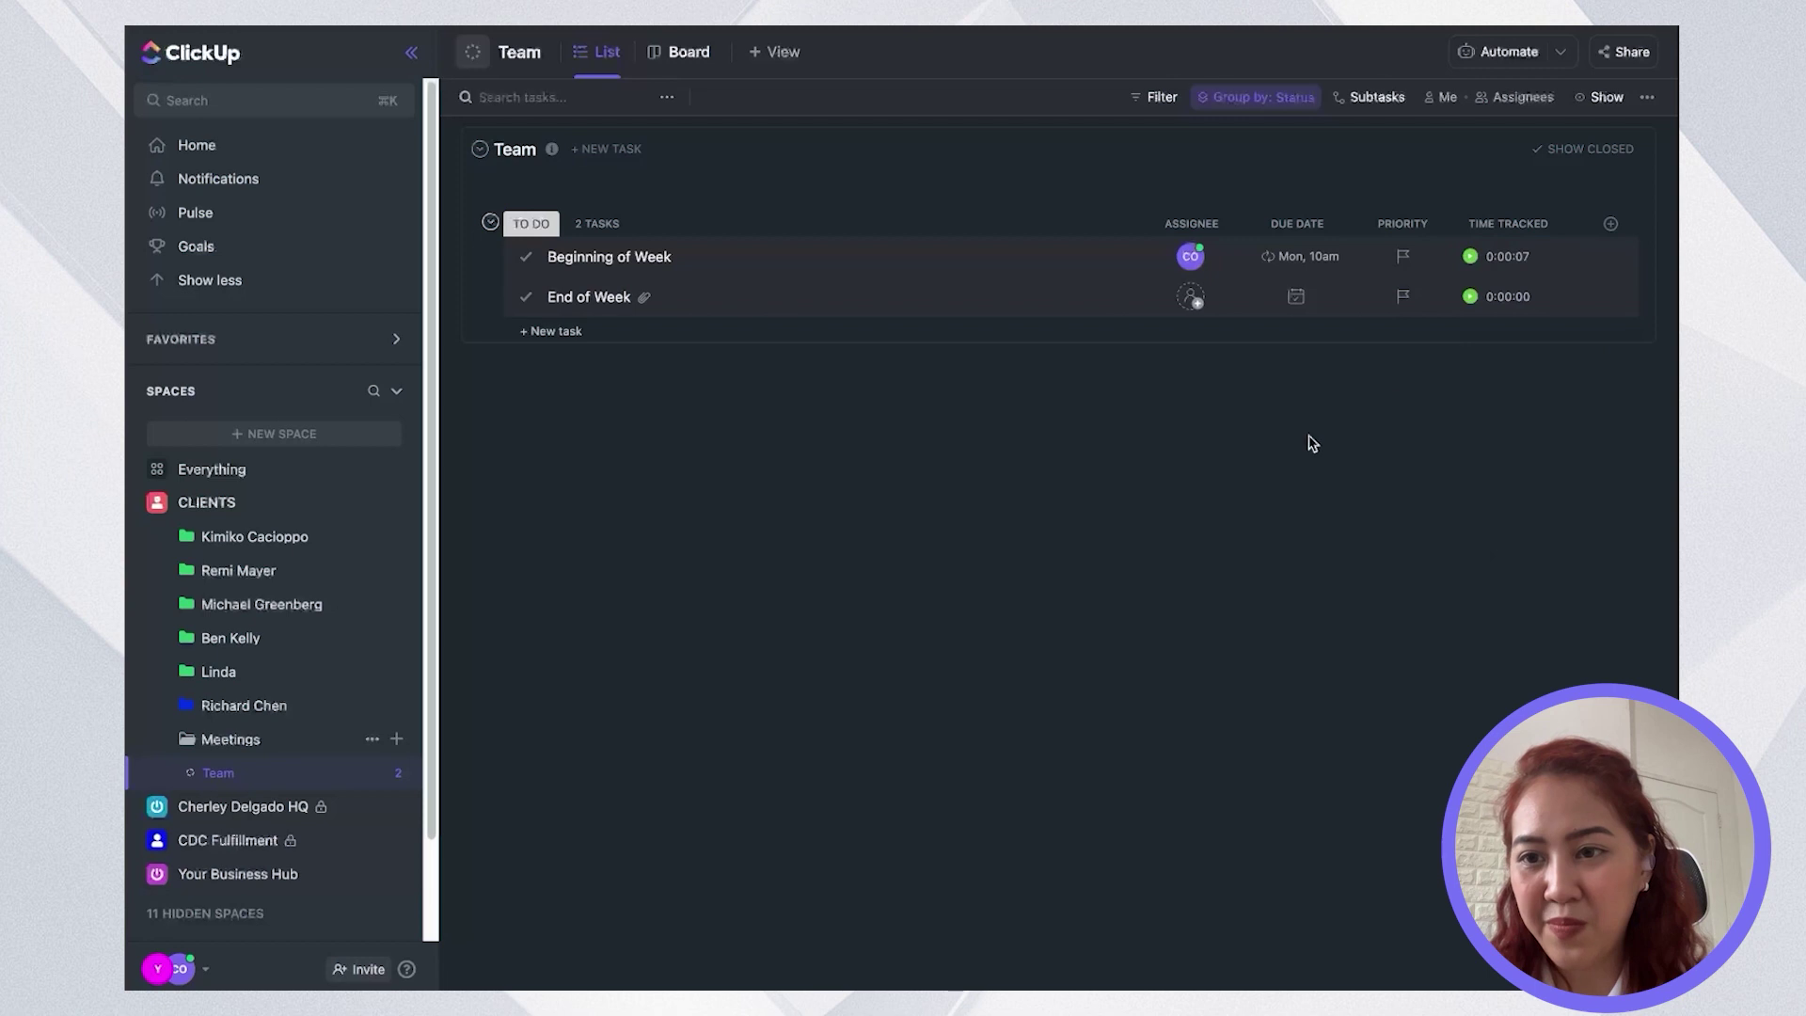
left_click(1470, 264)
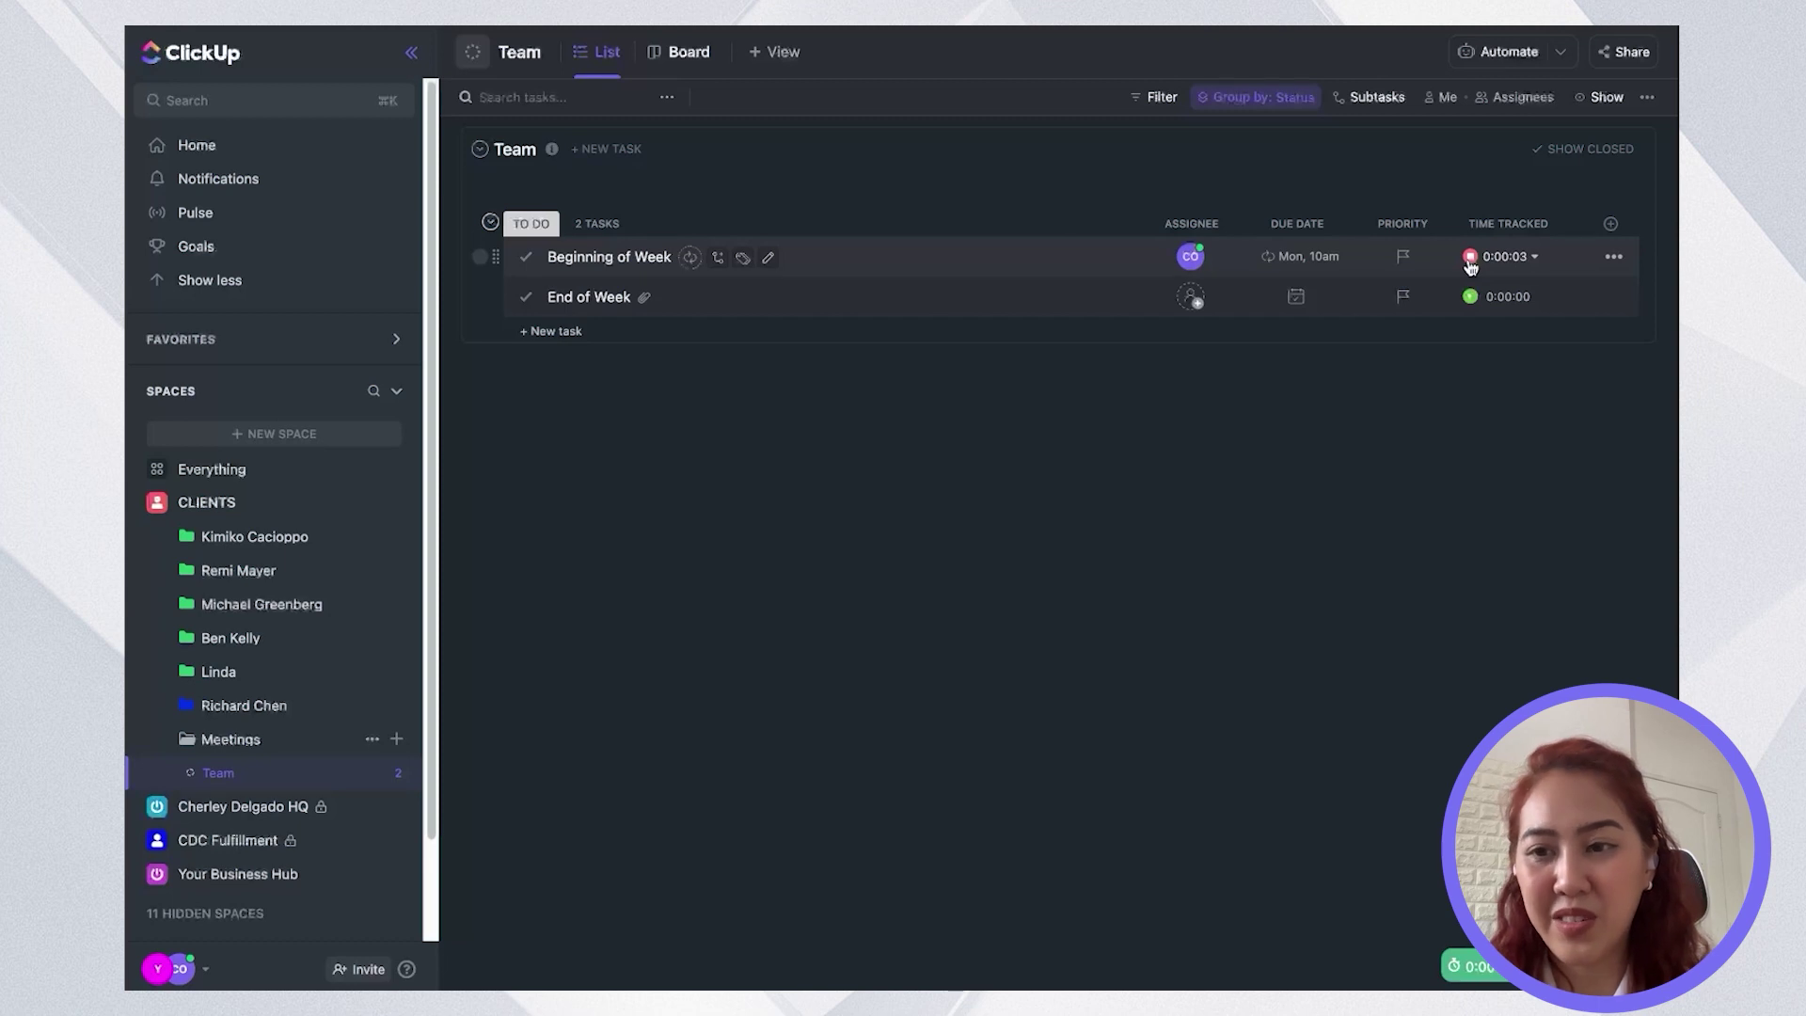
- Stop the Beginning of Week timer at 0:00:14 and browse the Time Tracking integrations
left_click(1469, 259)
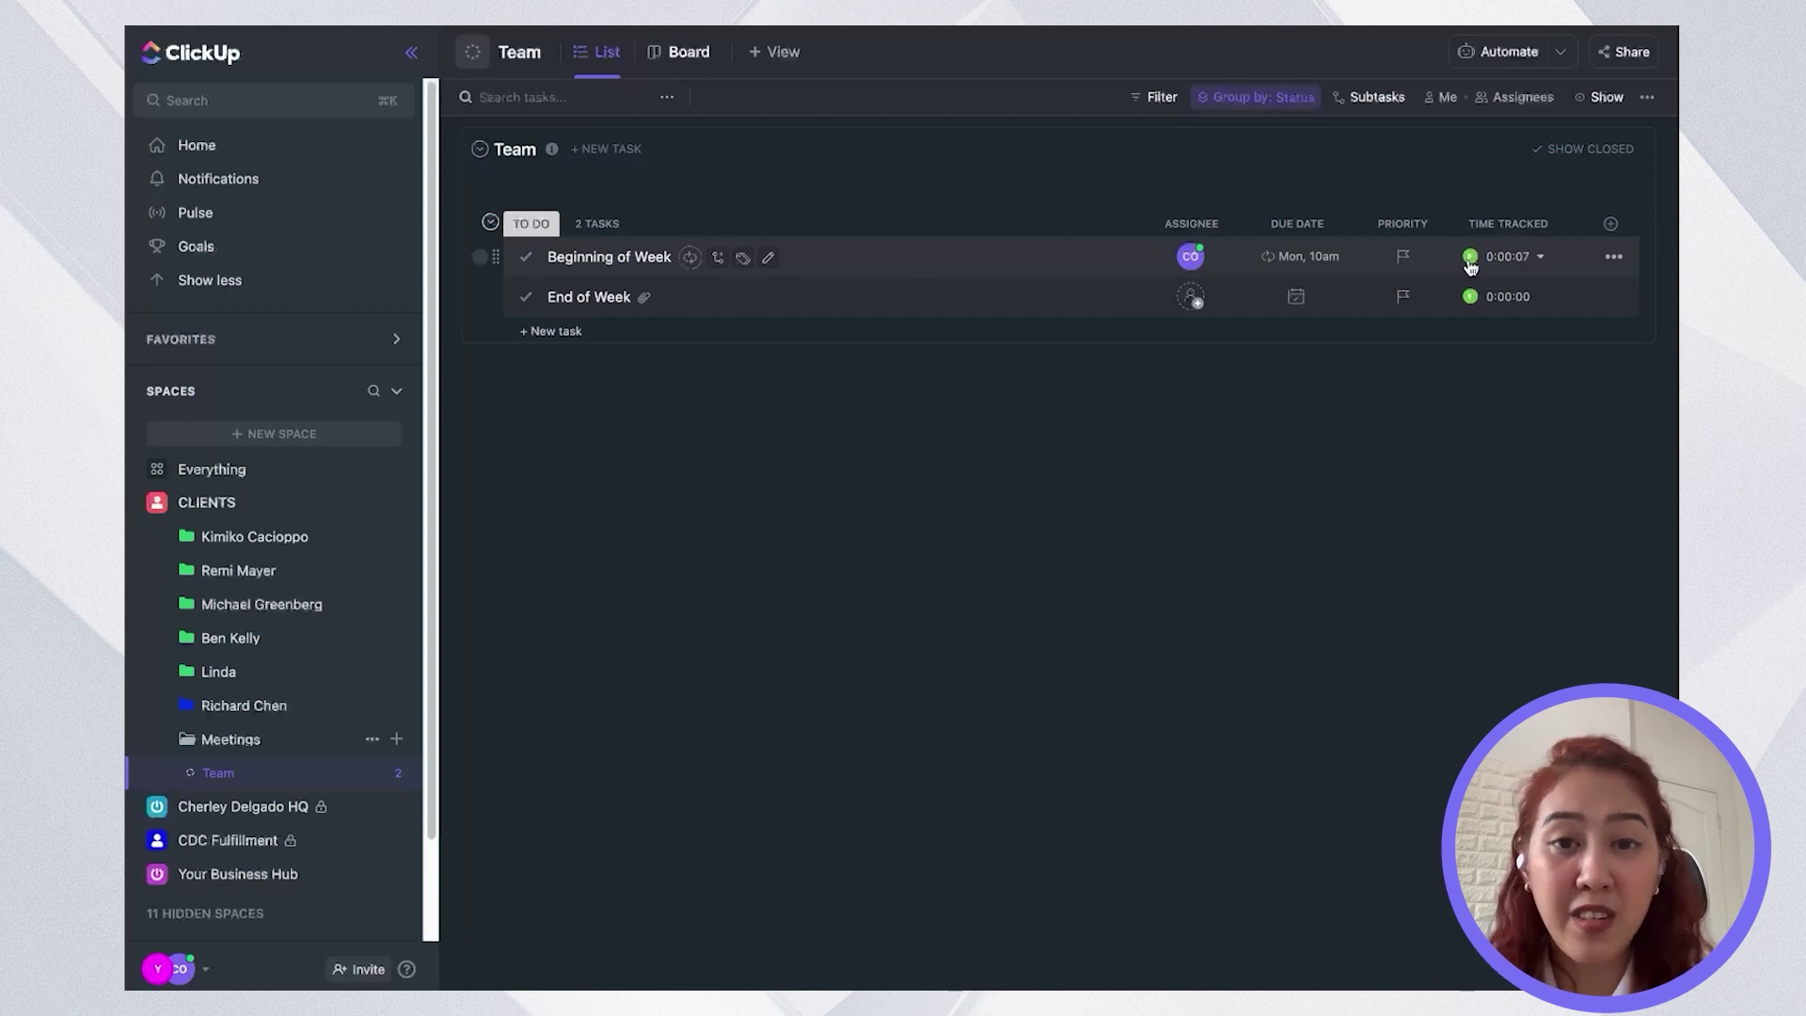
left_click(151, 969)
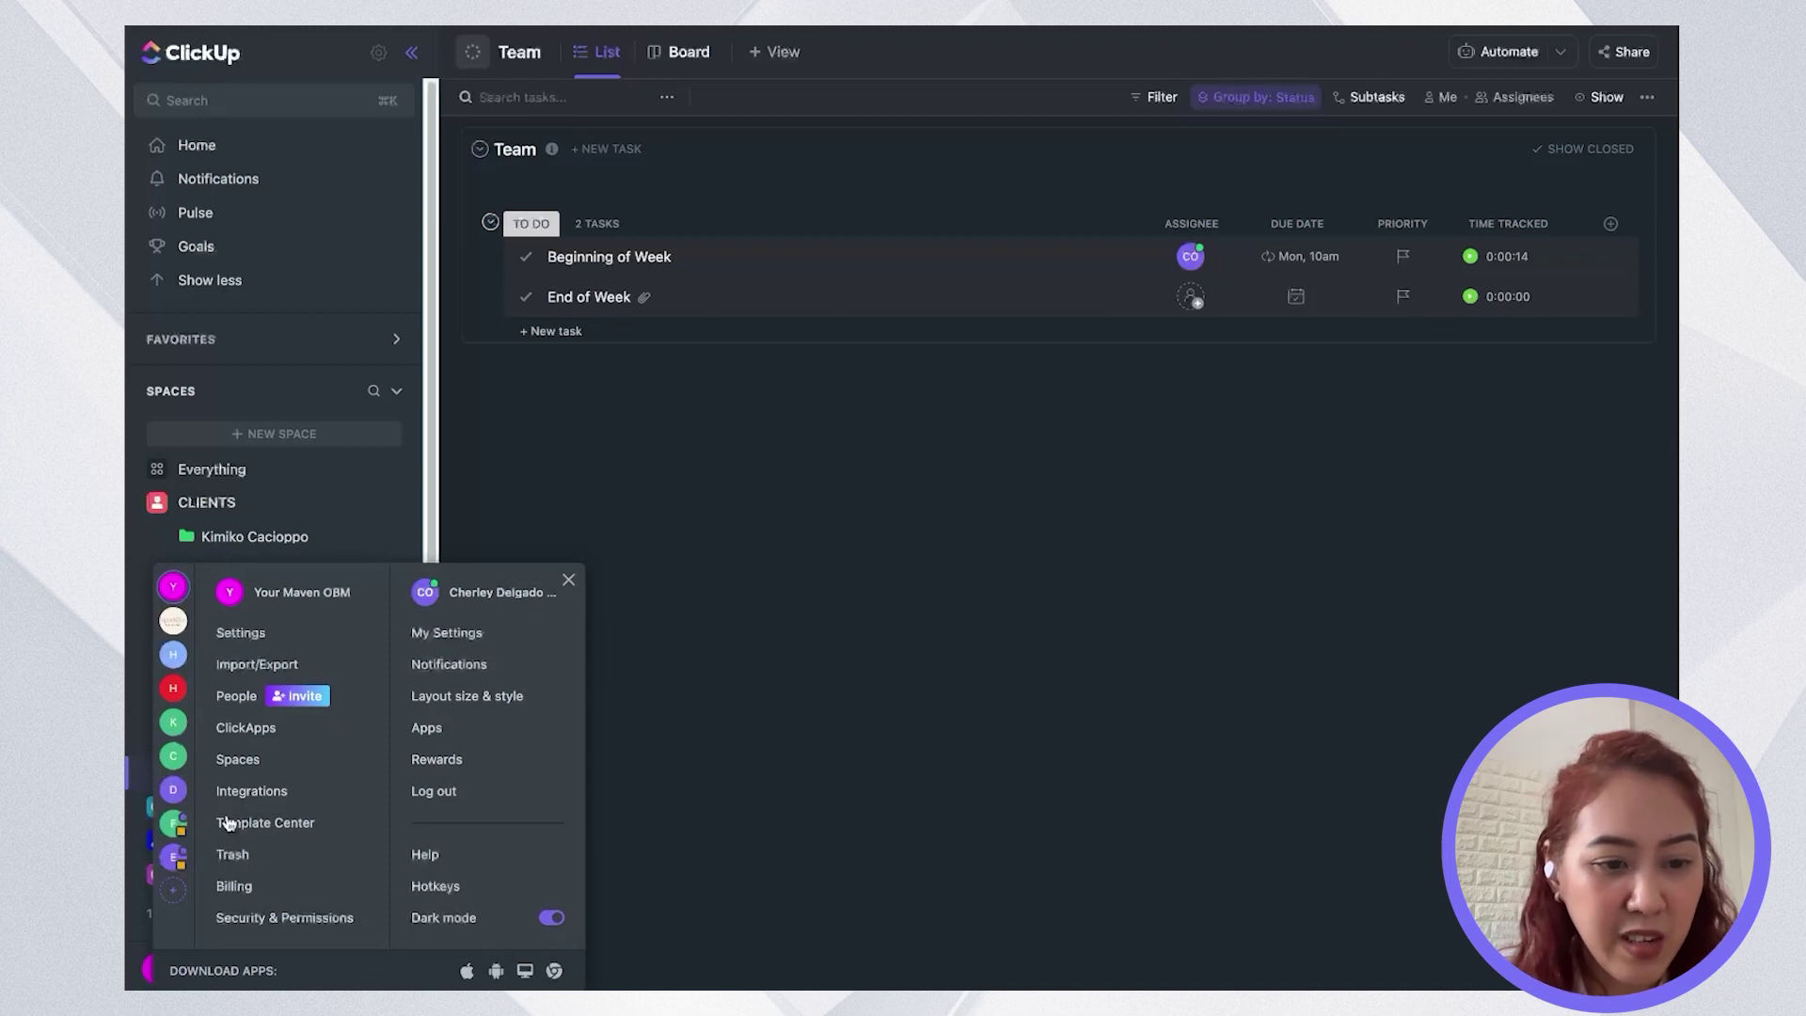
left_click(248, 791)
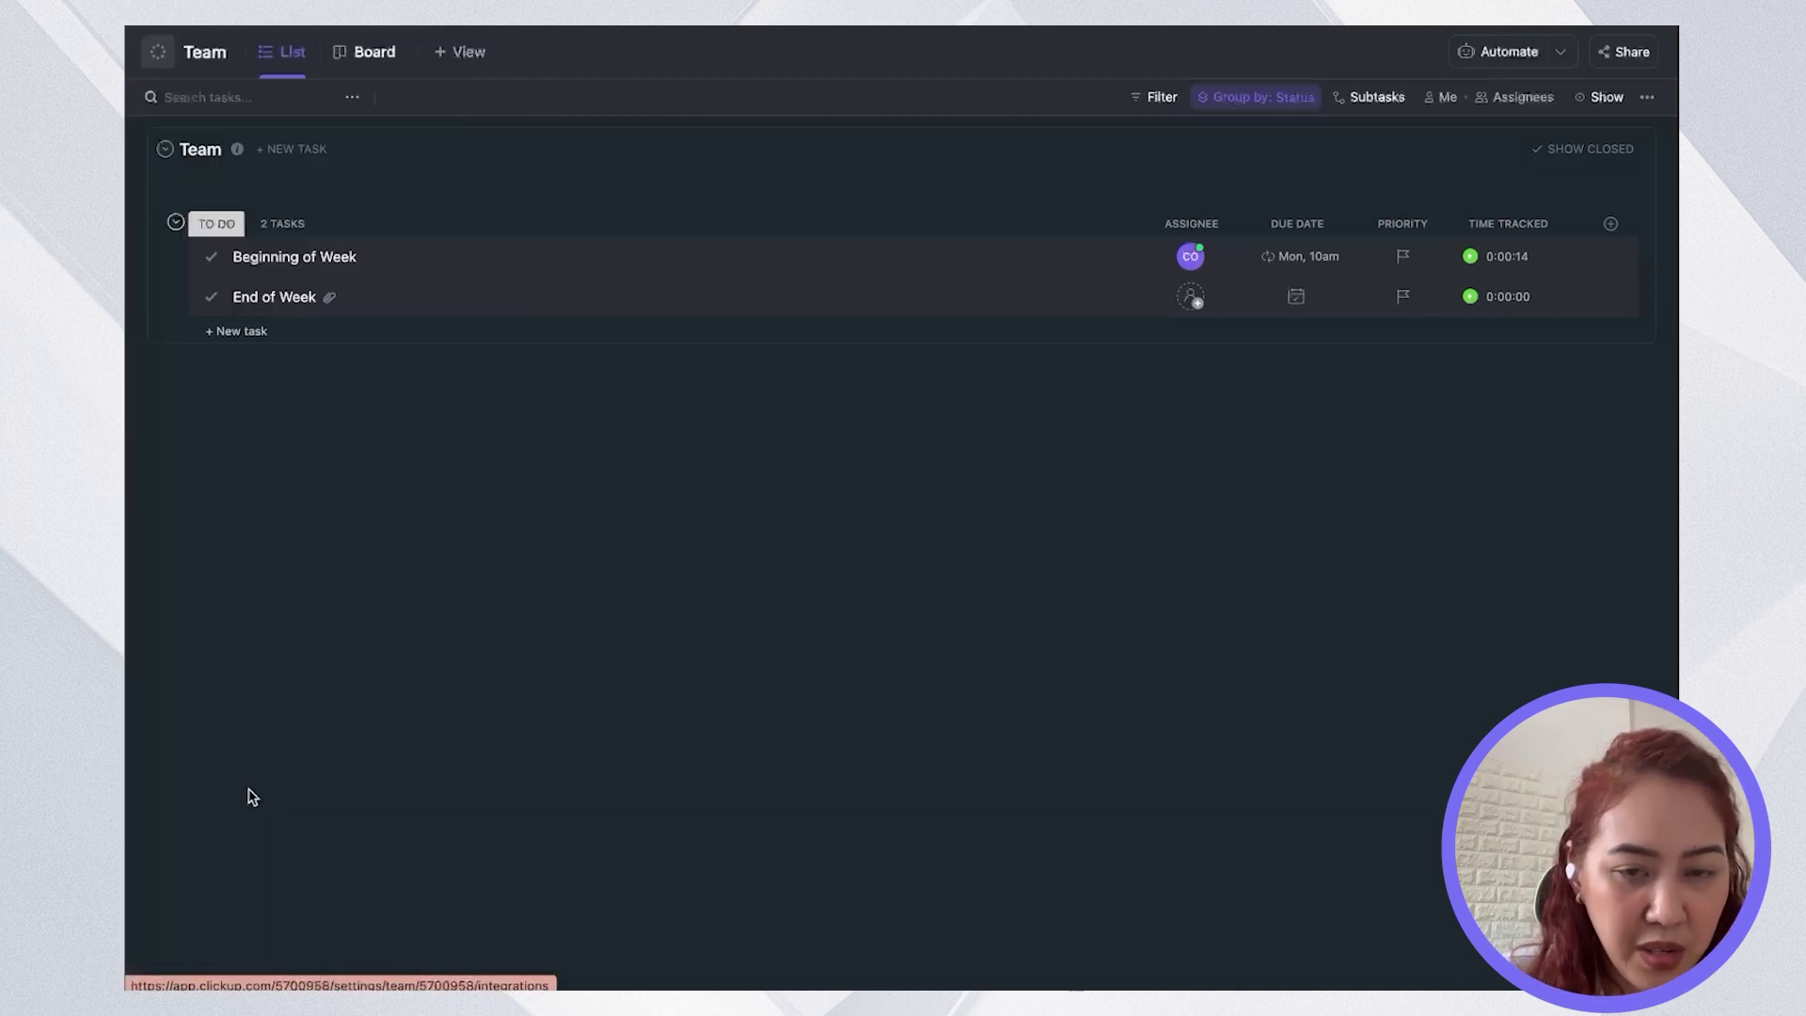
left_click(473, 539)
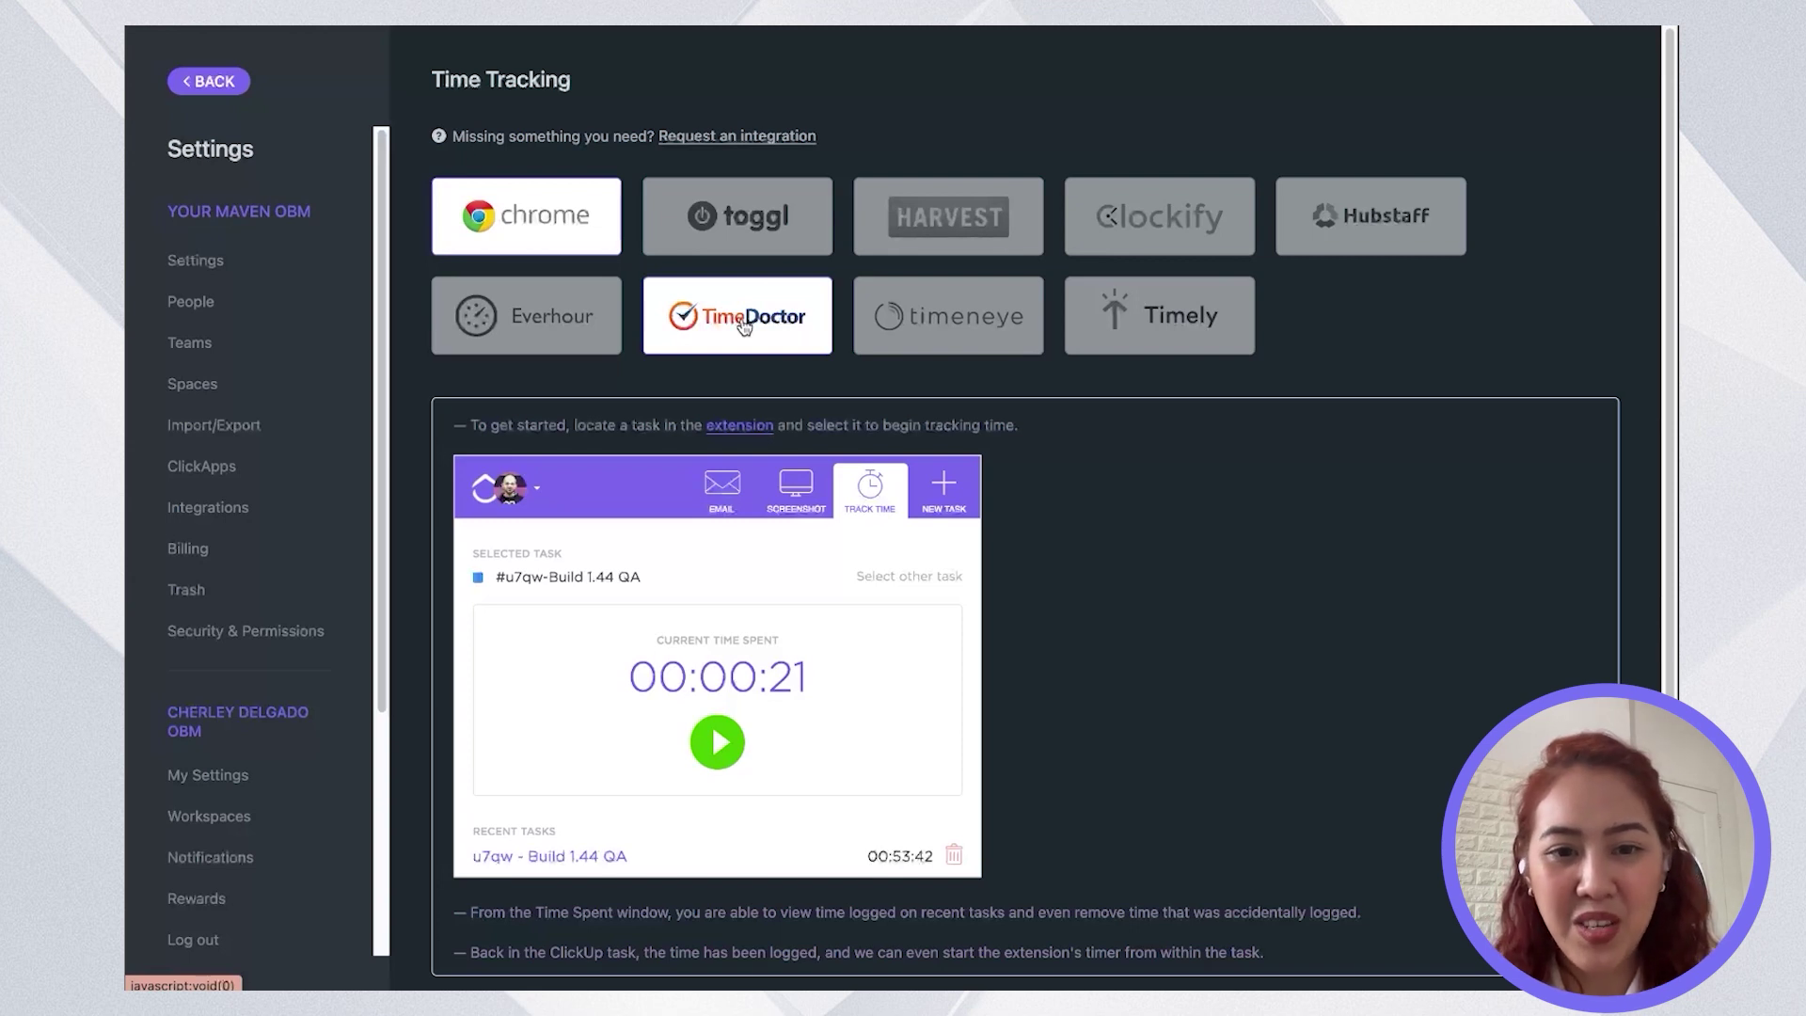
scroll(1307, 602, "down", 1)
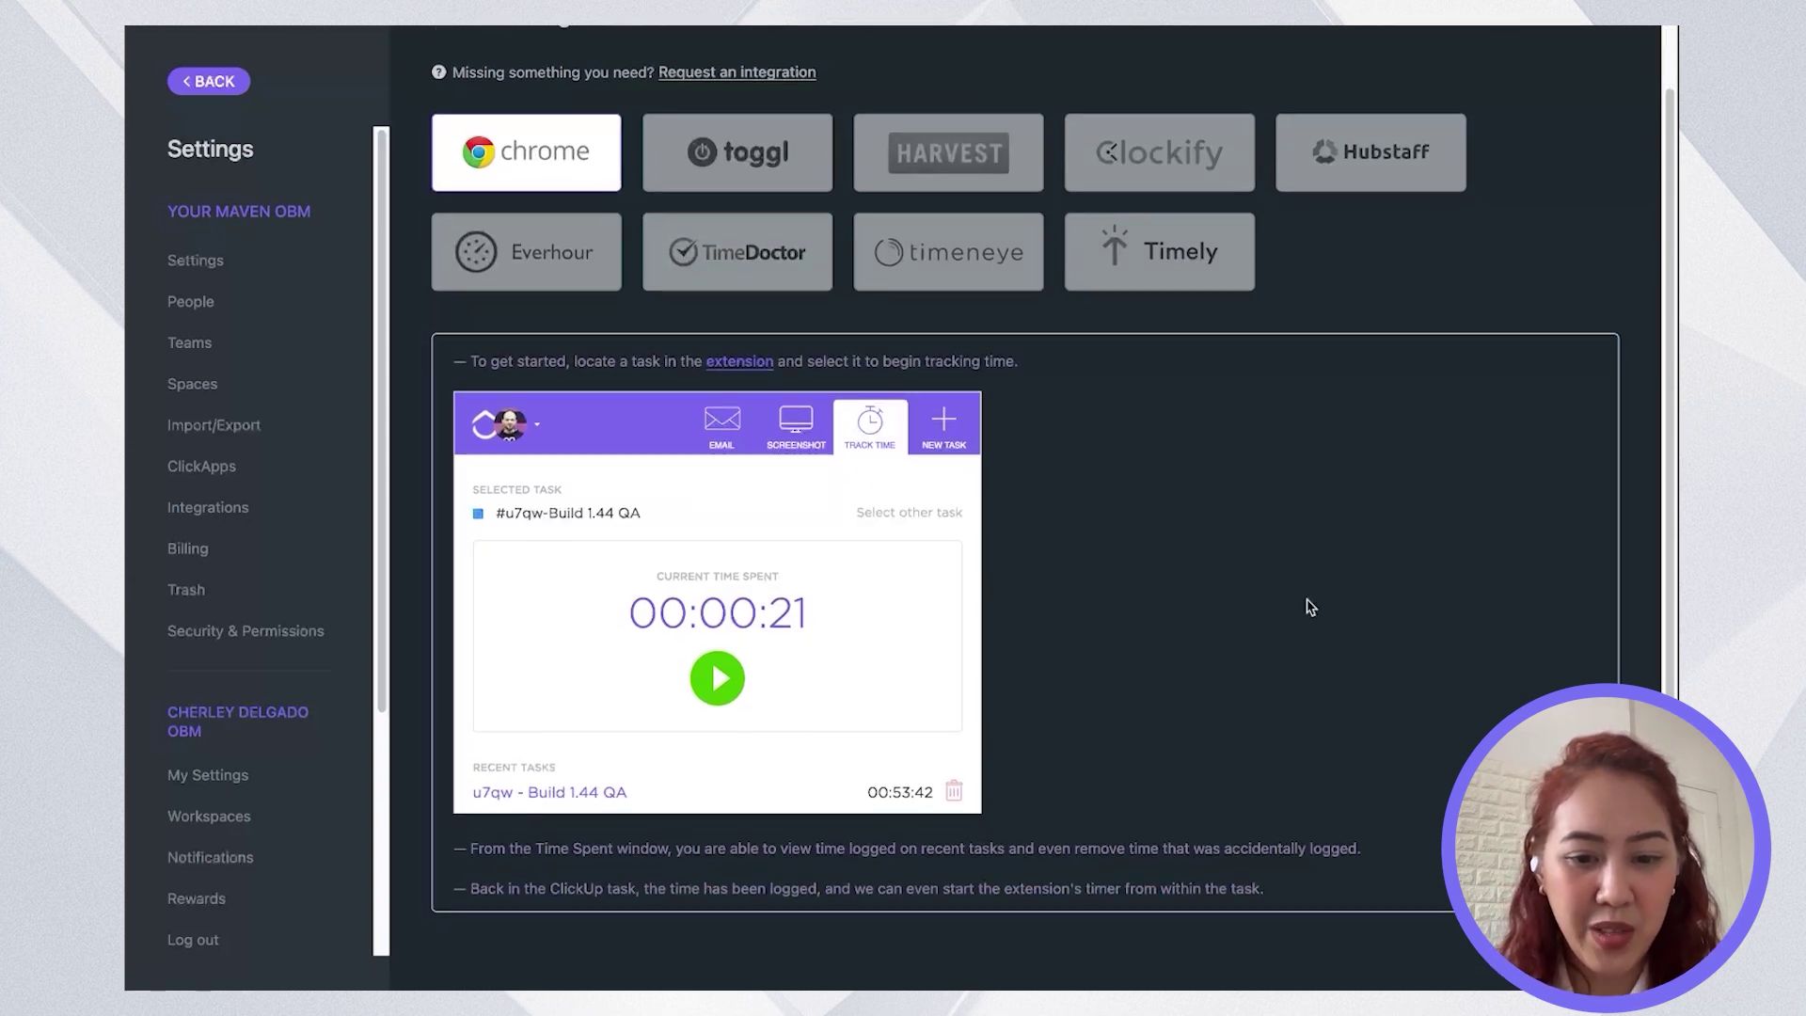
scroll(1310, 607, "up", 1)
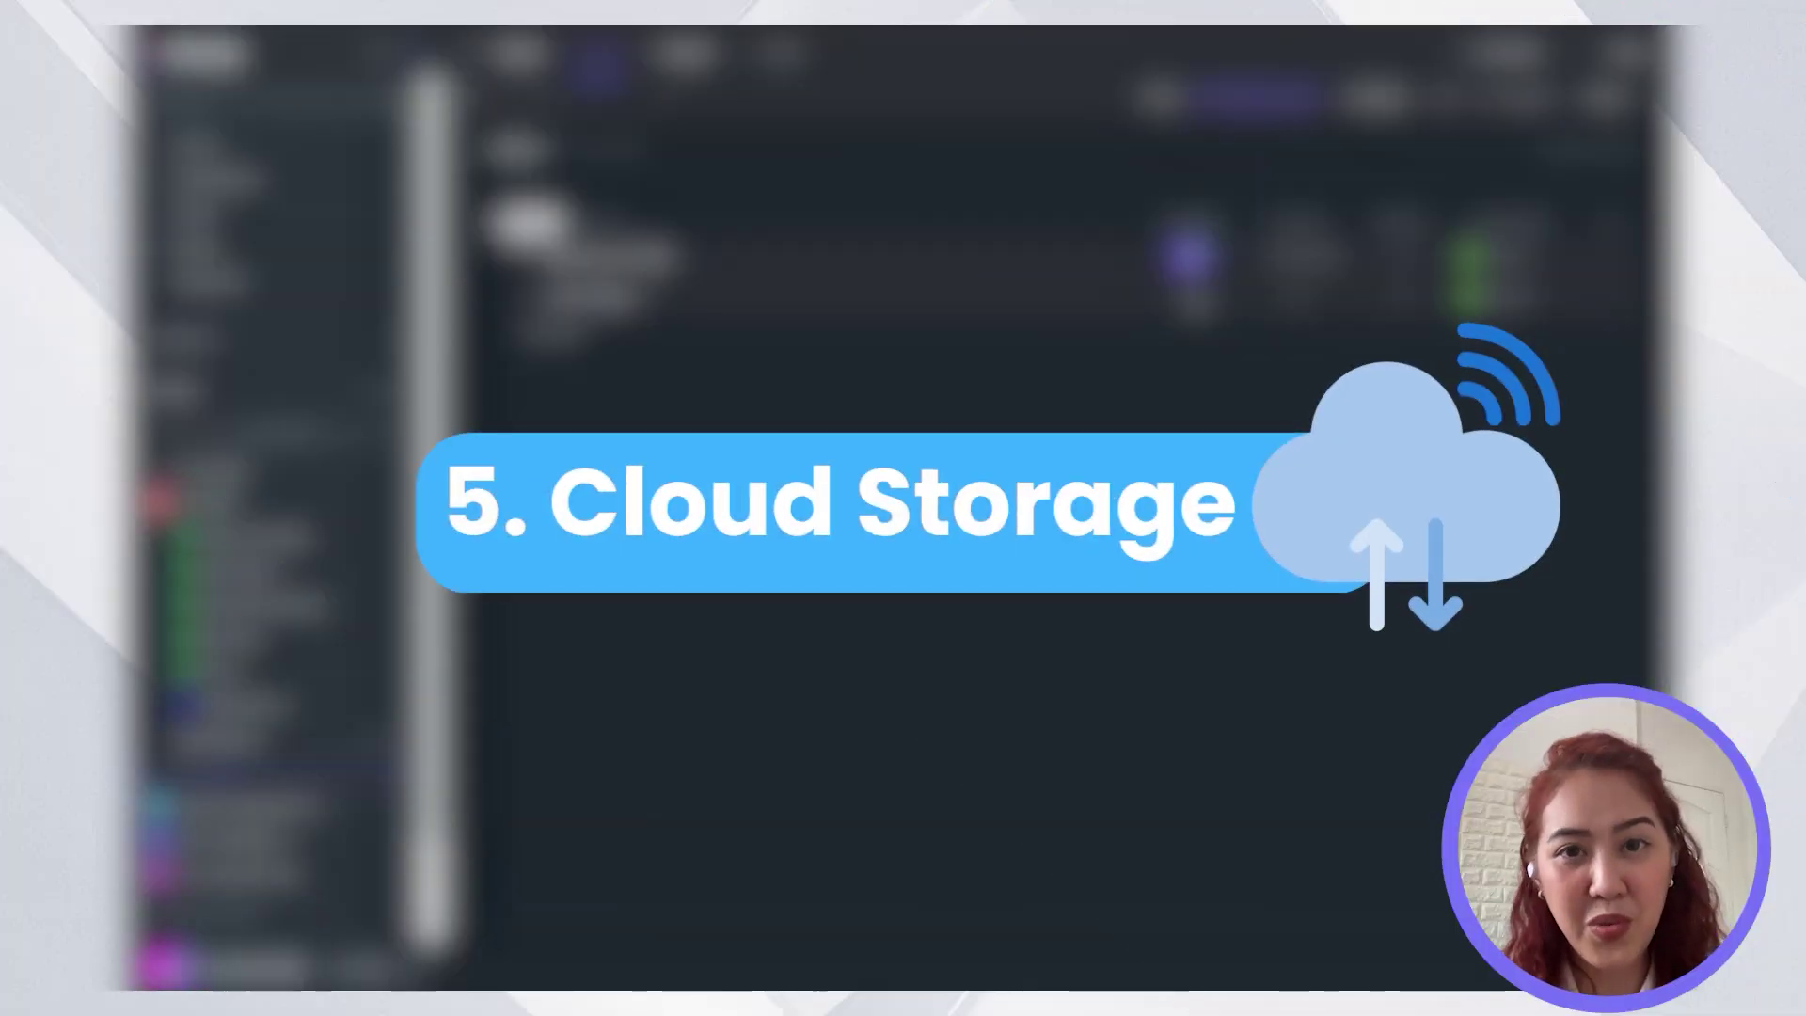
- Open the Cloud Storage integration settings from the workspace Integrations page
left_click(157, 969)
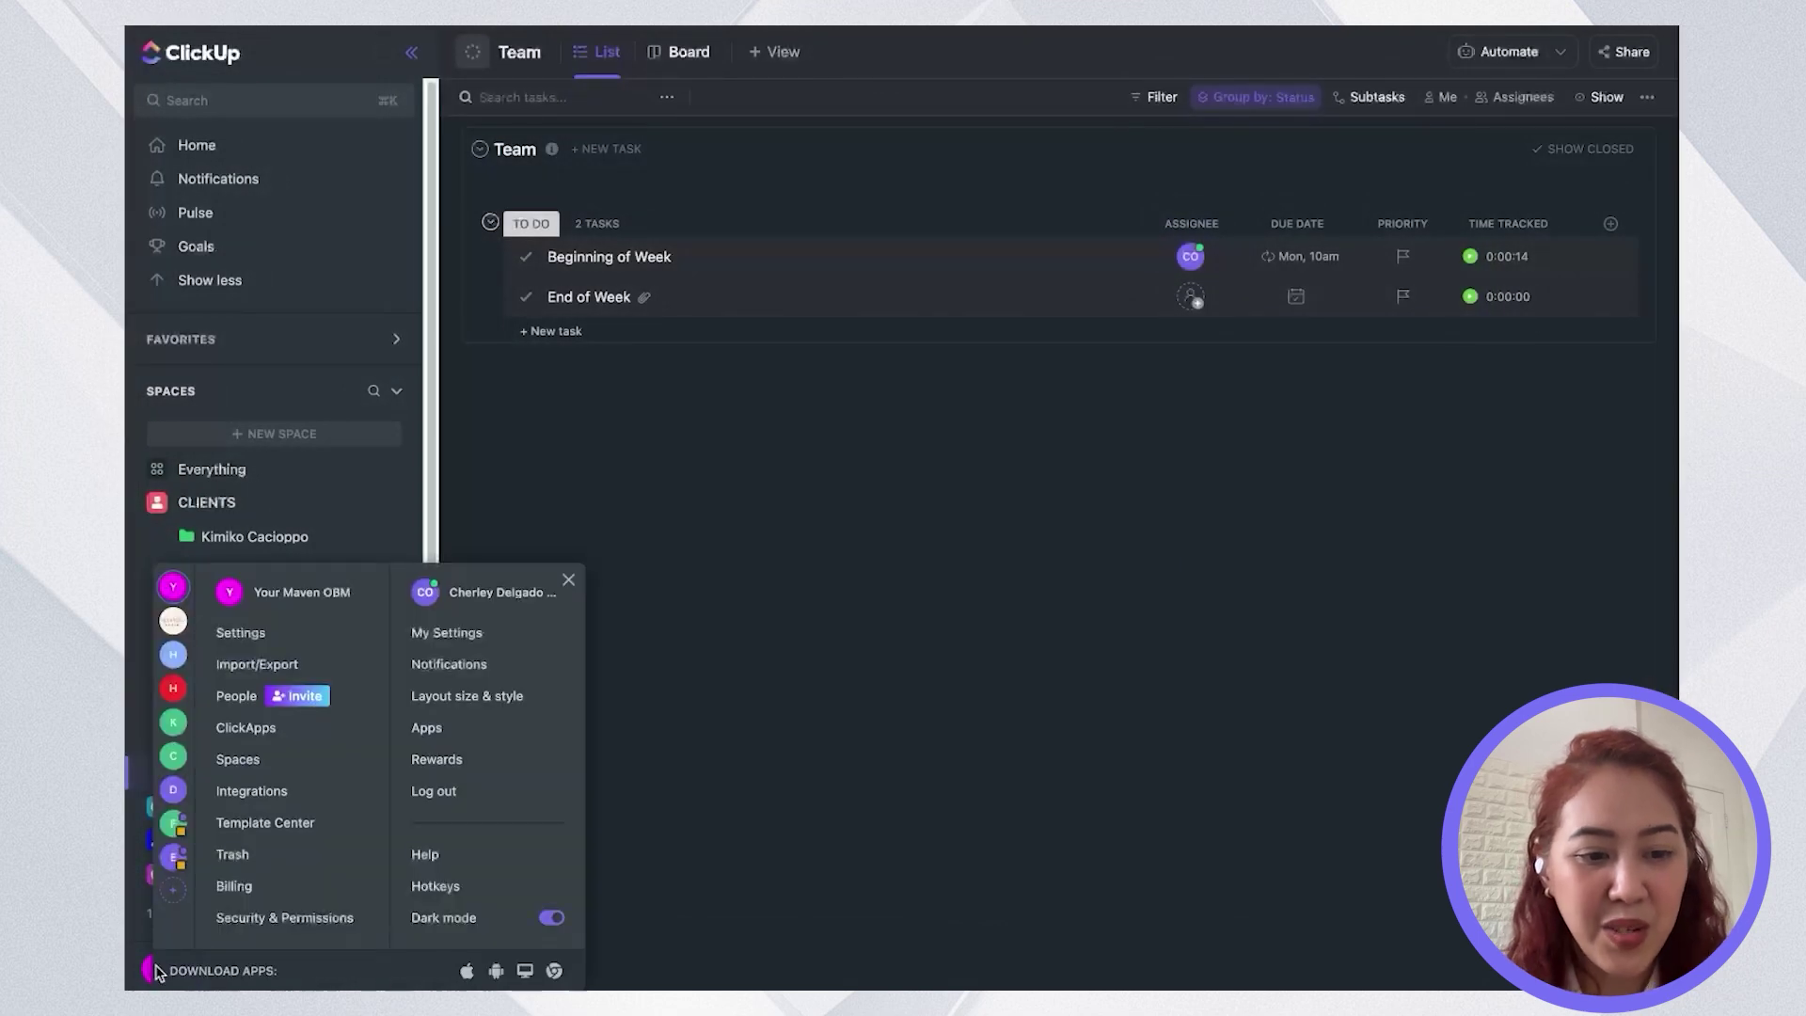
left_click(252, 791)
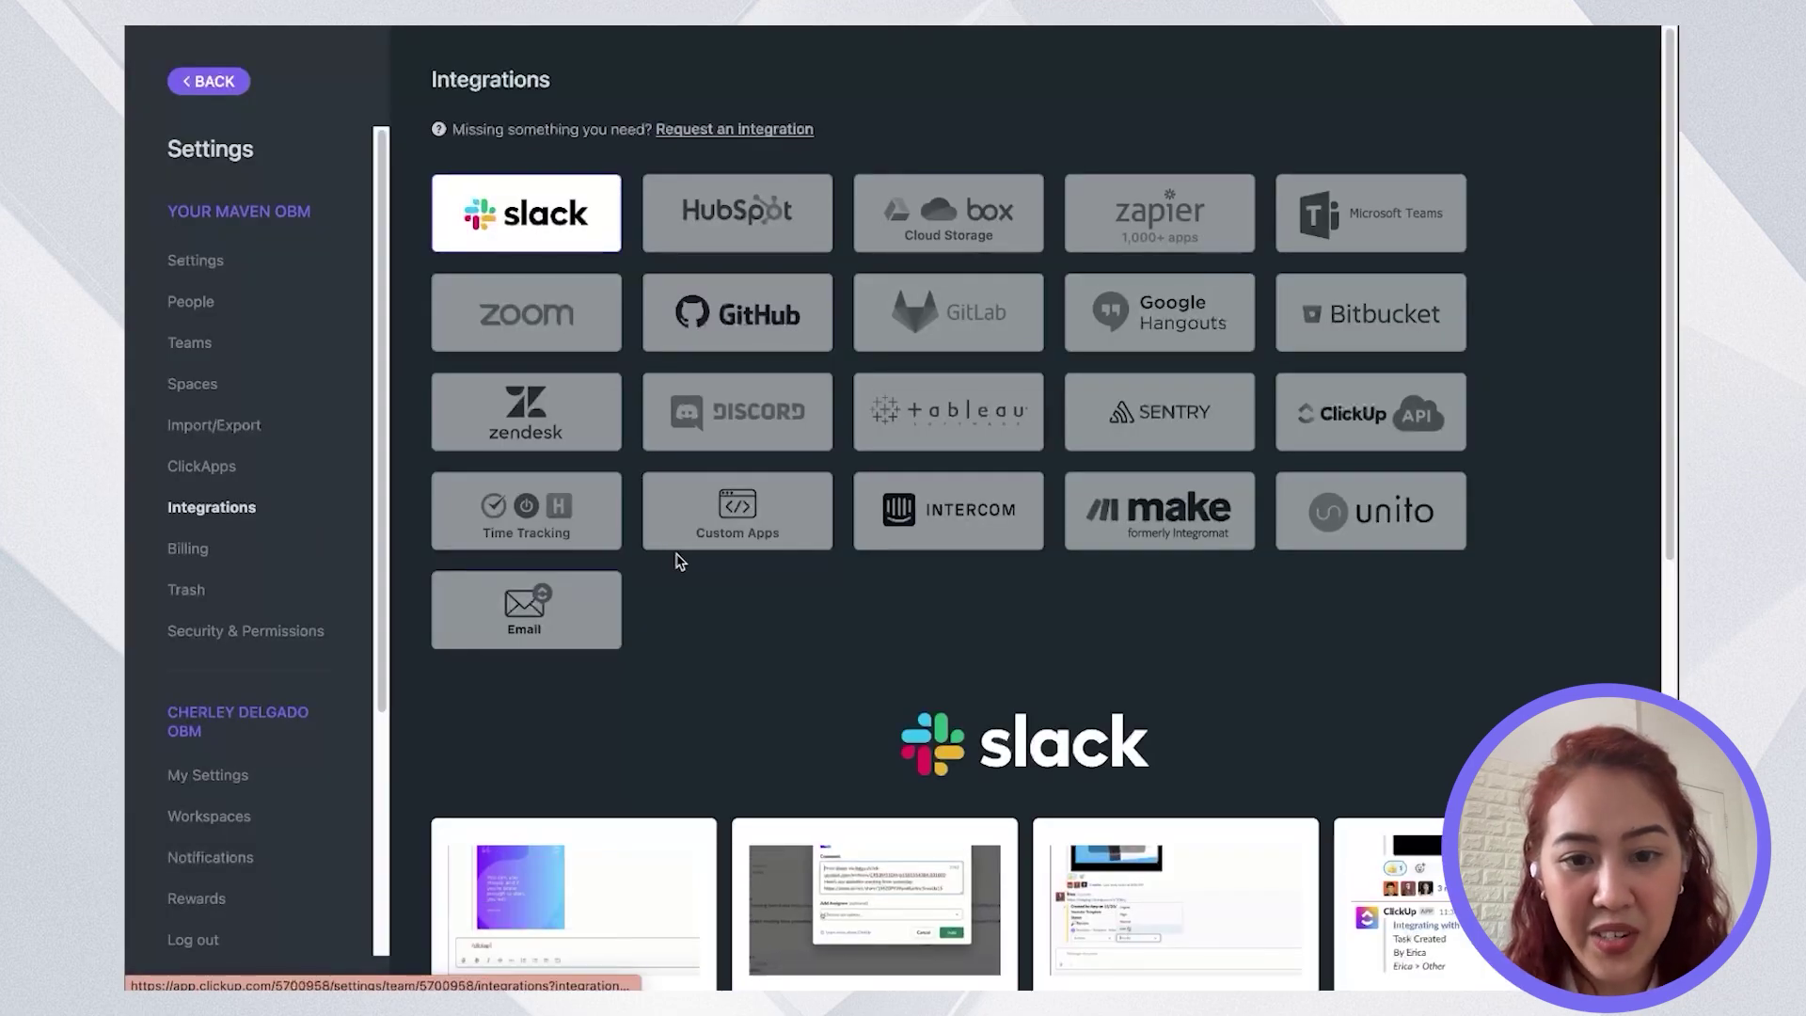
left_click(963, 235)
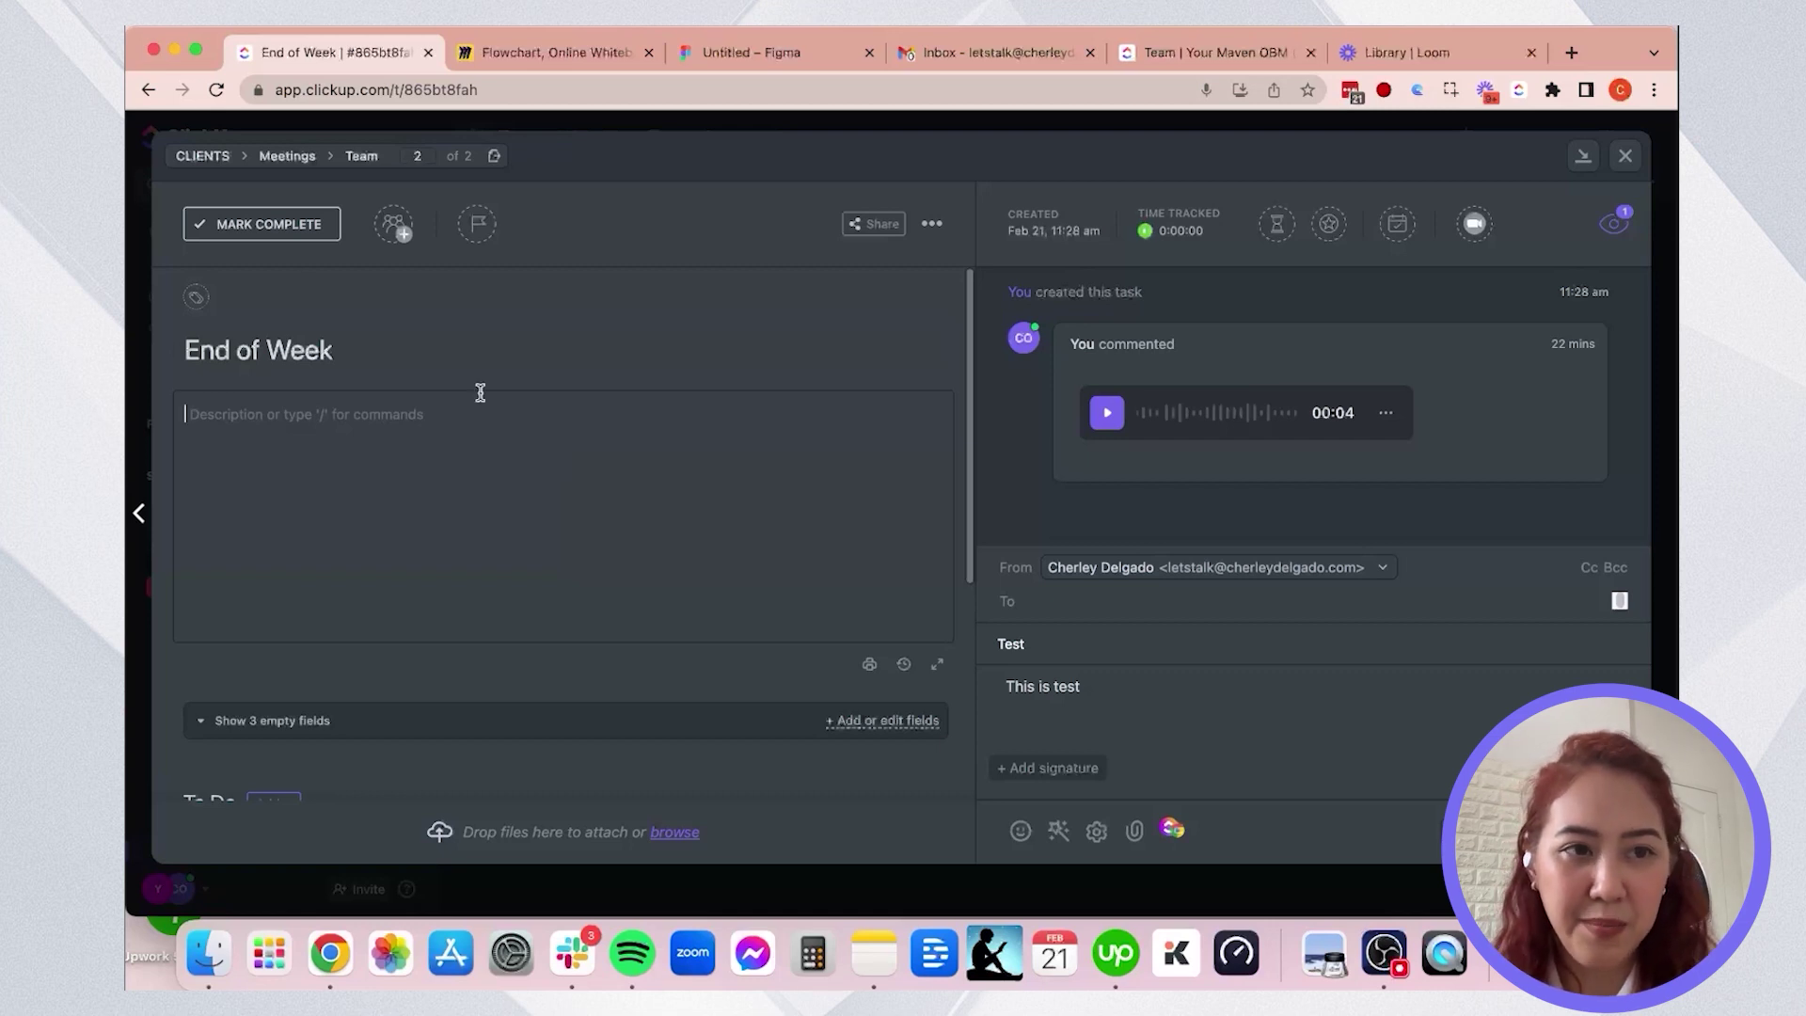
- Embed the Loom video in End of Week's description and comment draft, then close the task
key("ctrl+super+f")
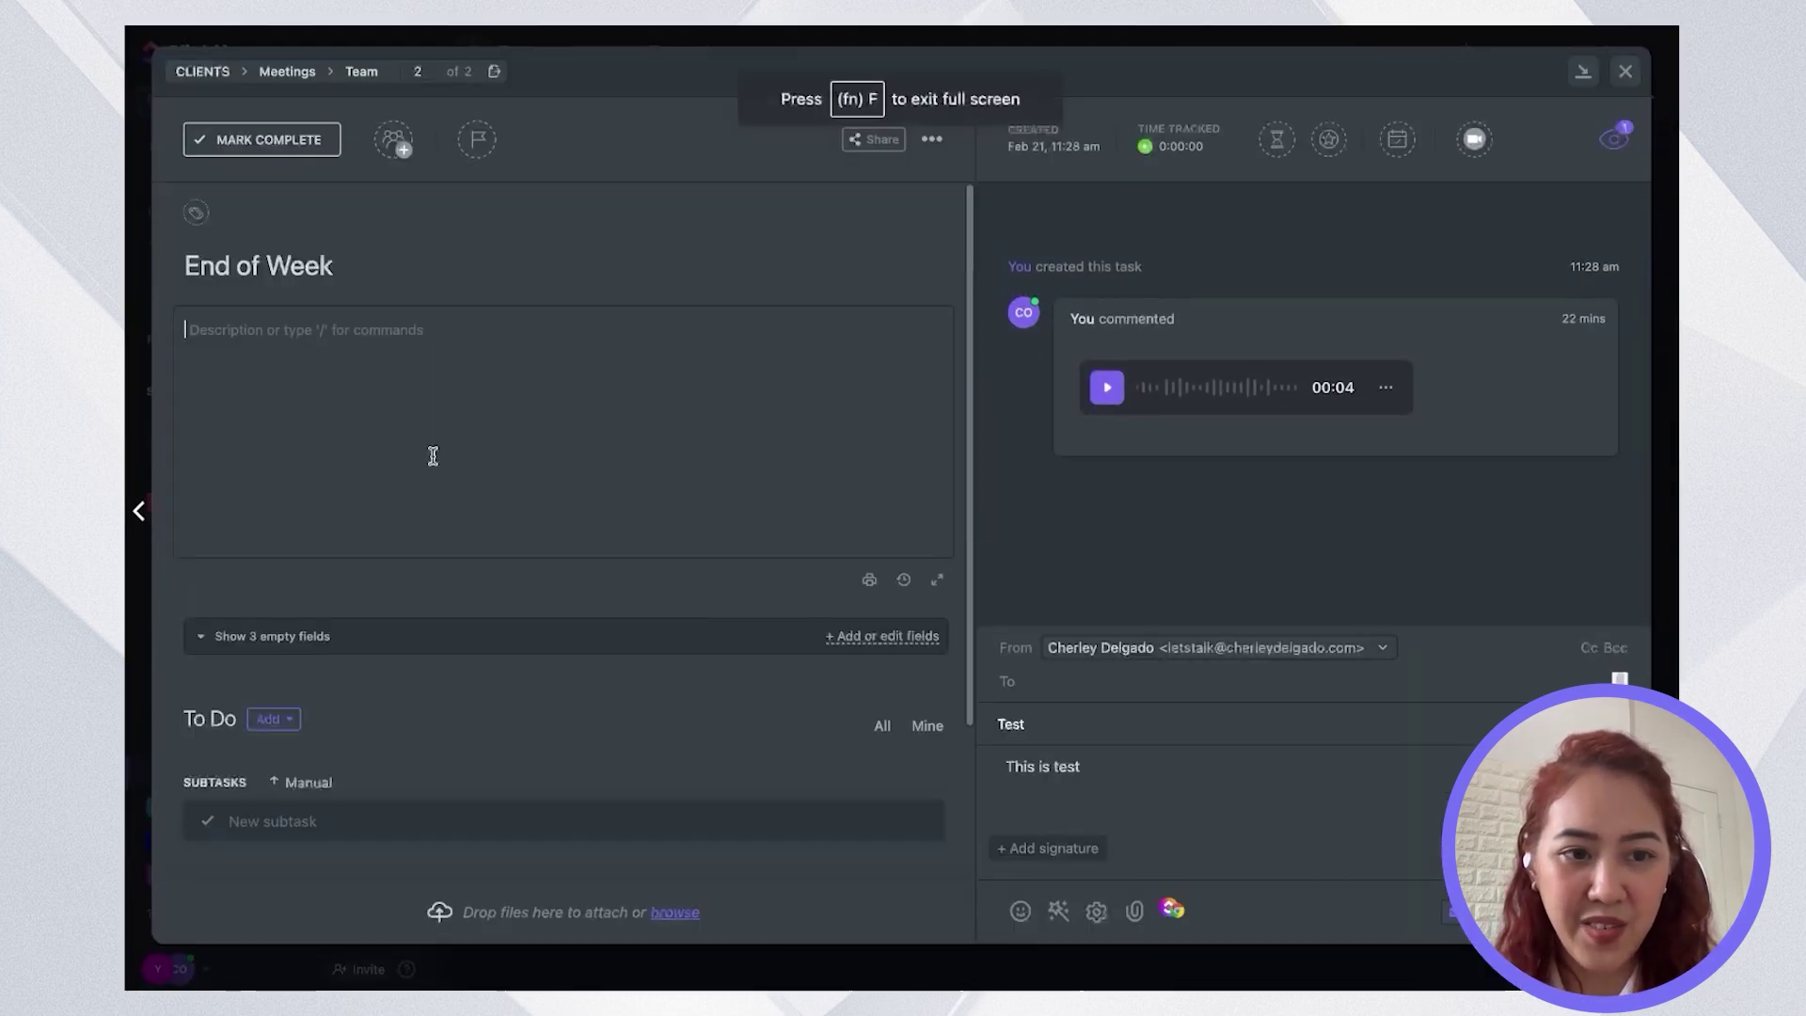
key("super+v")
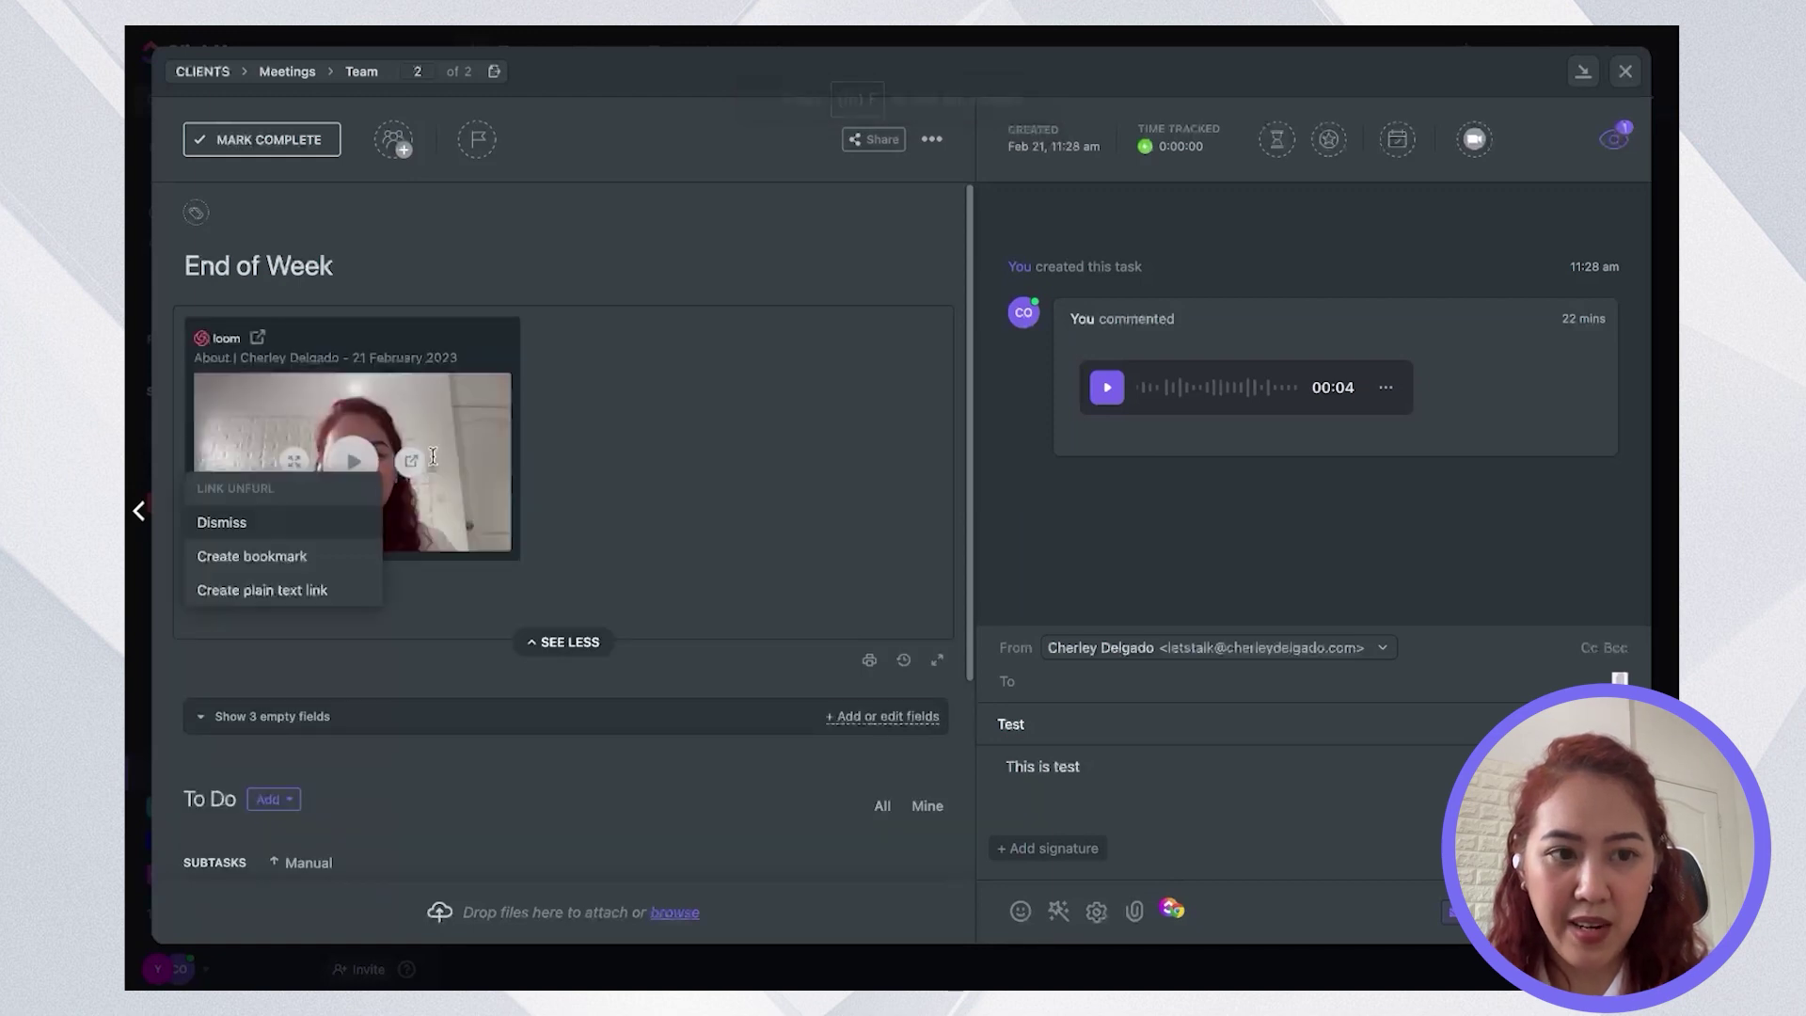
left_click(272, 525)
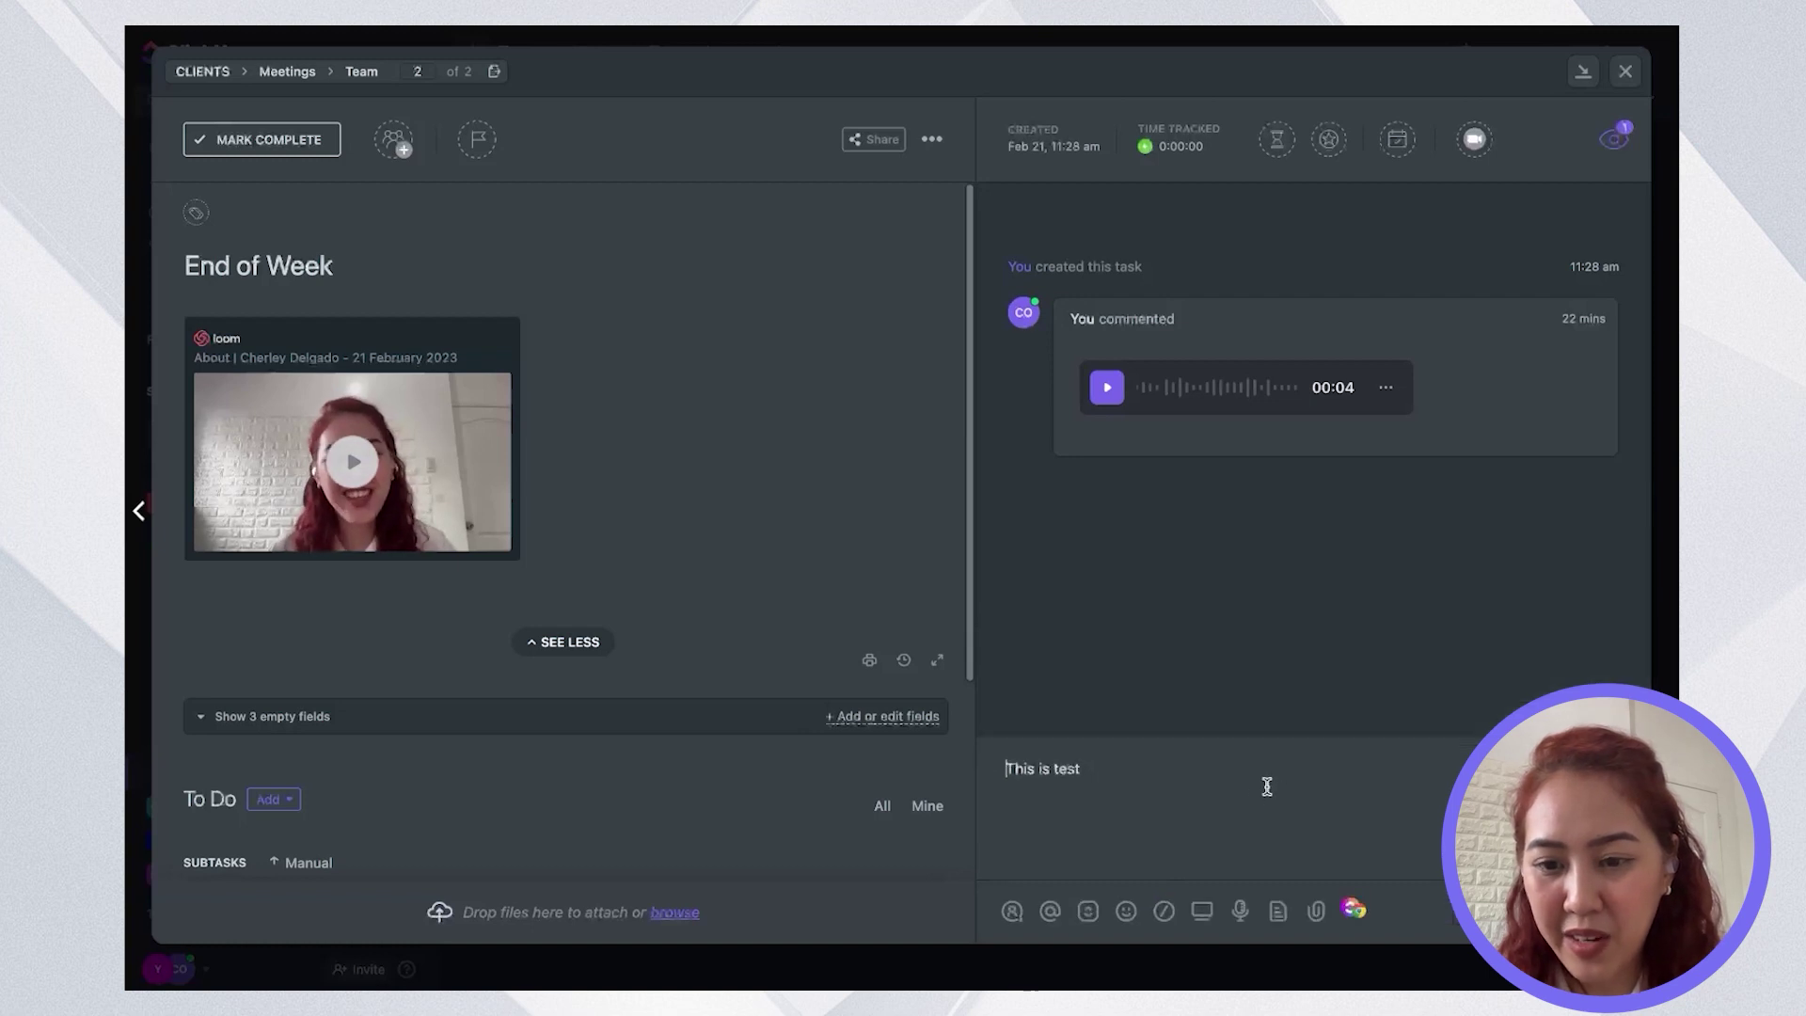
key("ctrl+a")
key("ctrl+v")
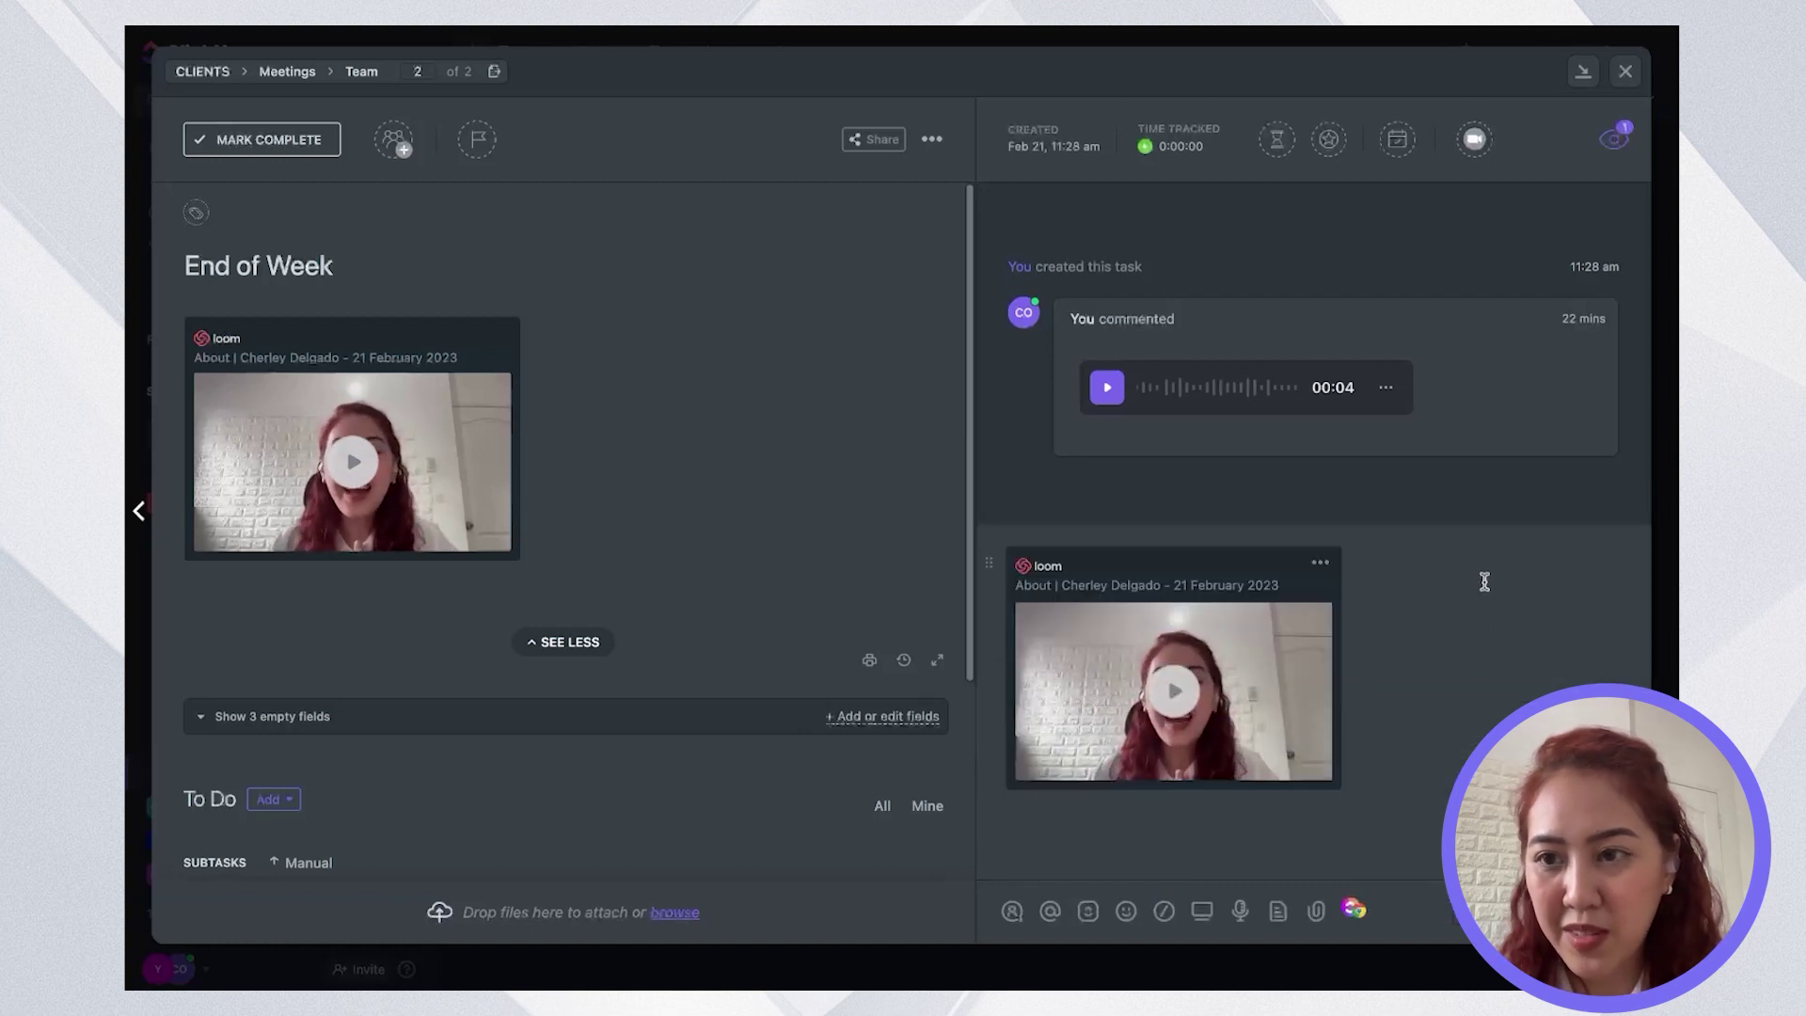
left_click(1623, 74)
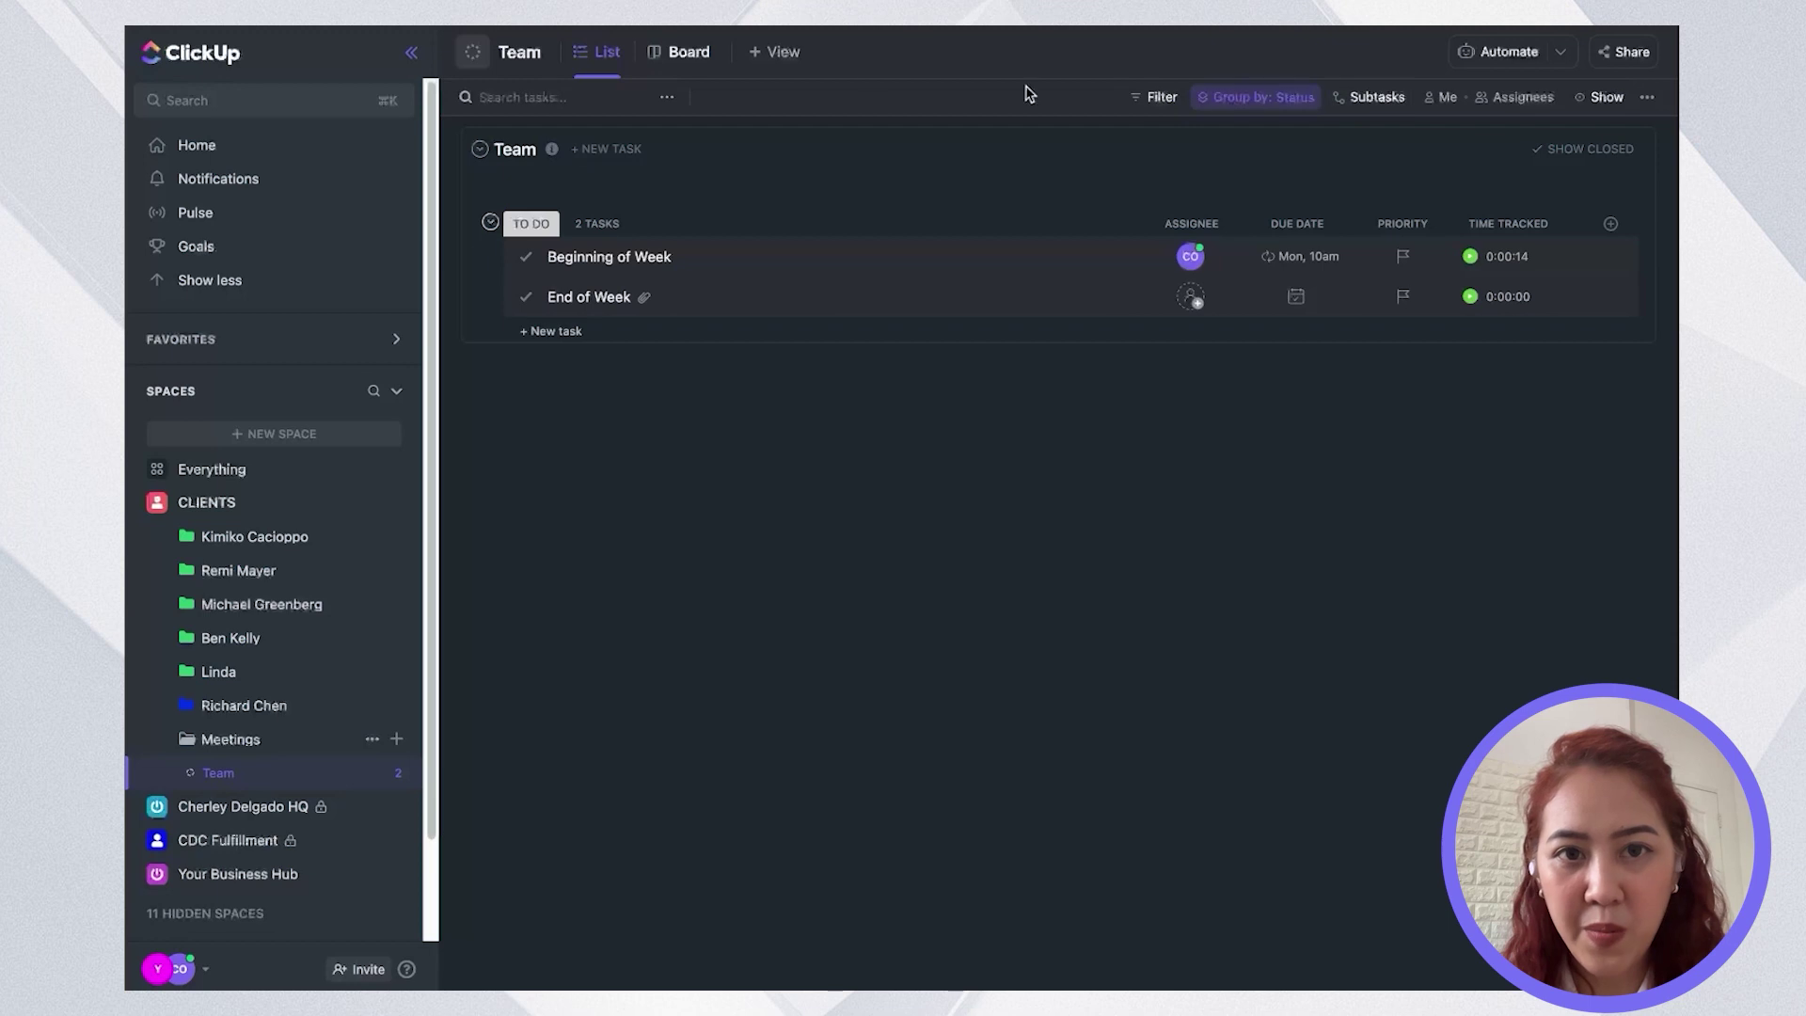
- Add an Embed view to the Team list using the Loom video URL
left_click(776, 52)
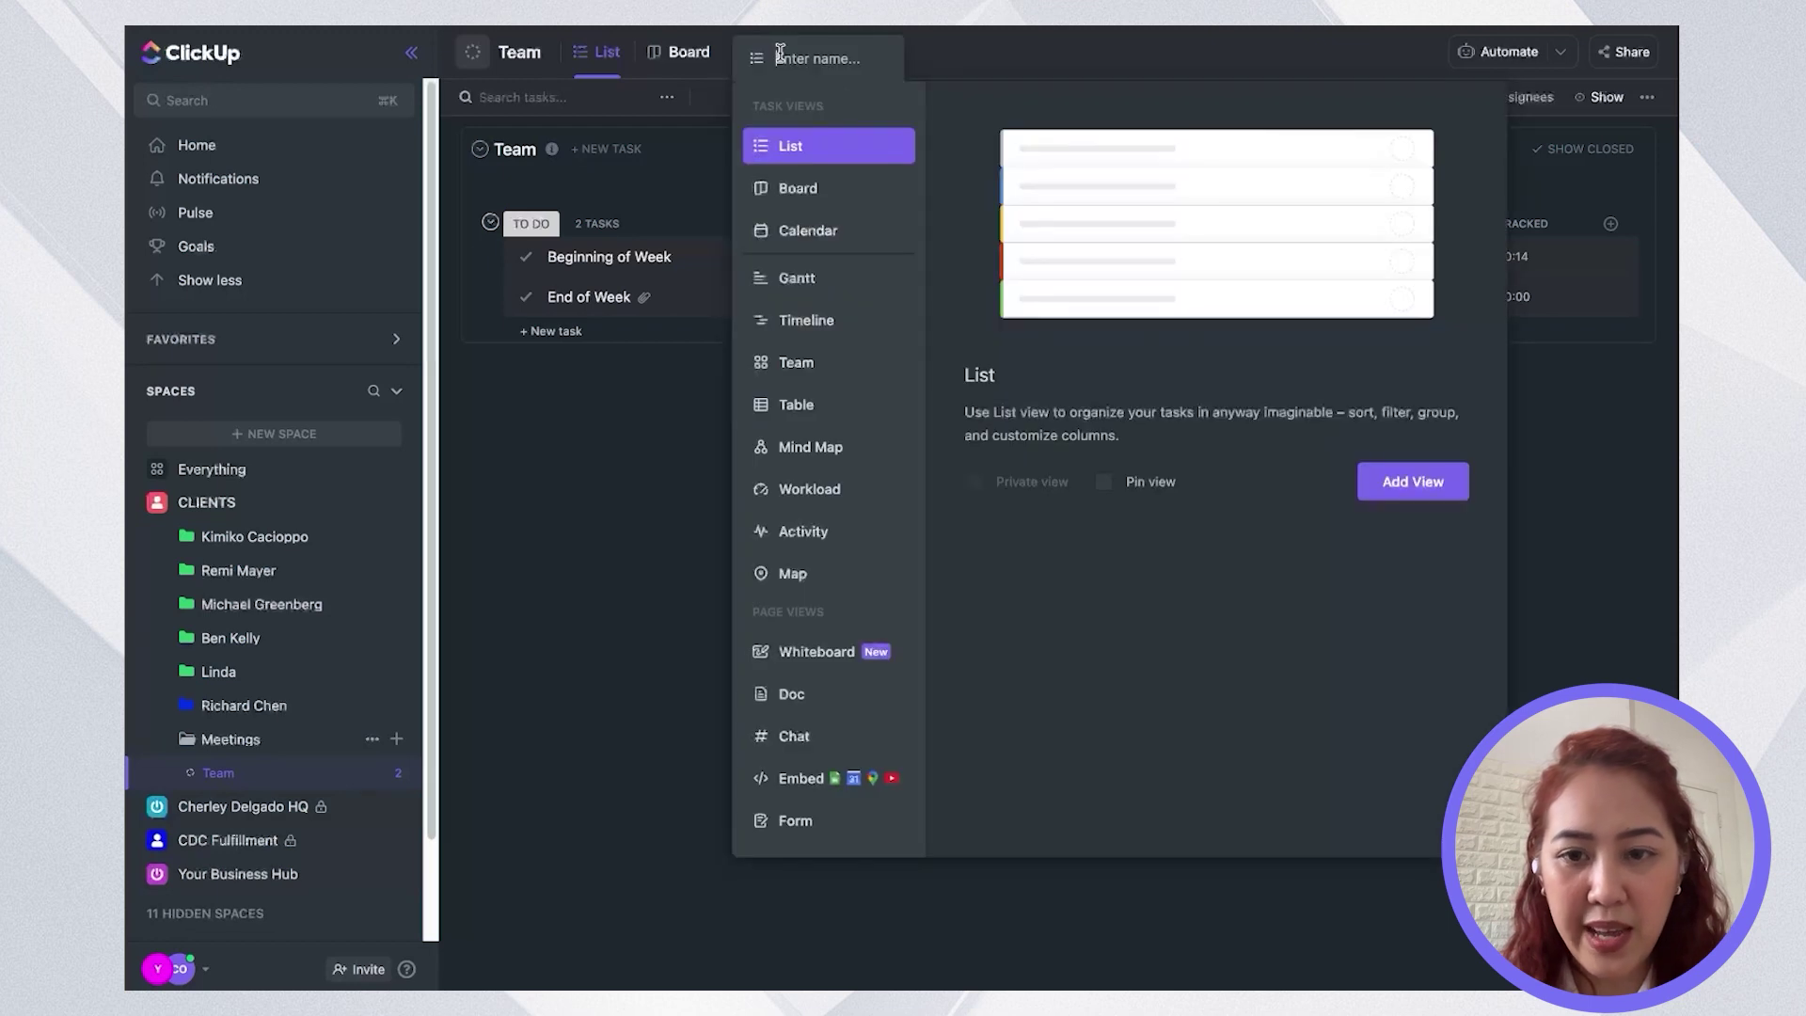
left_click(801, 775)
key("super+v")
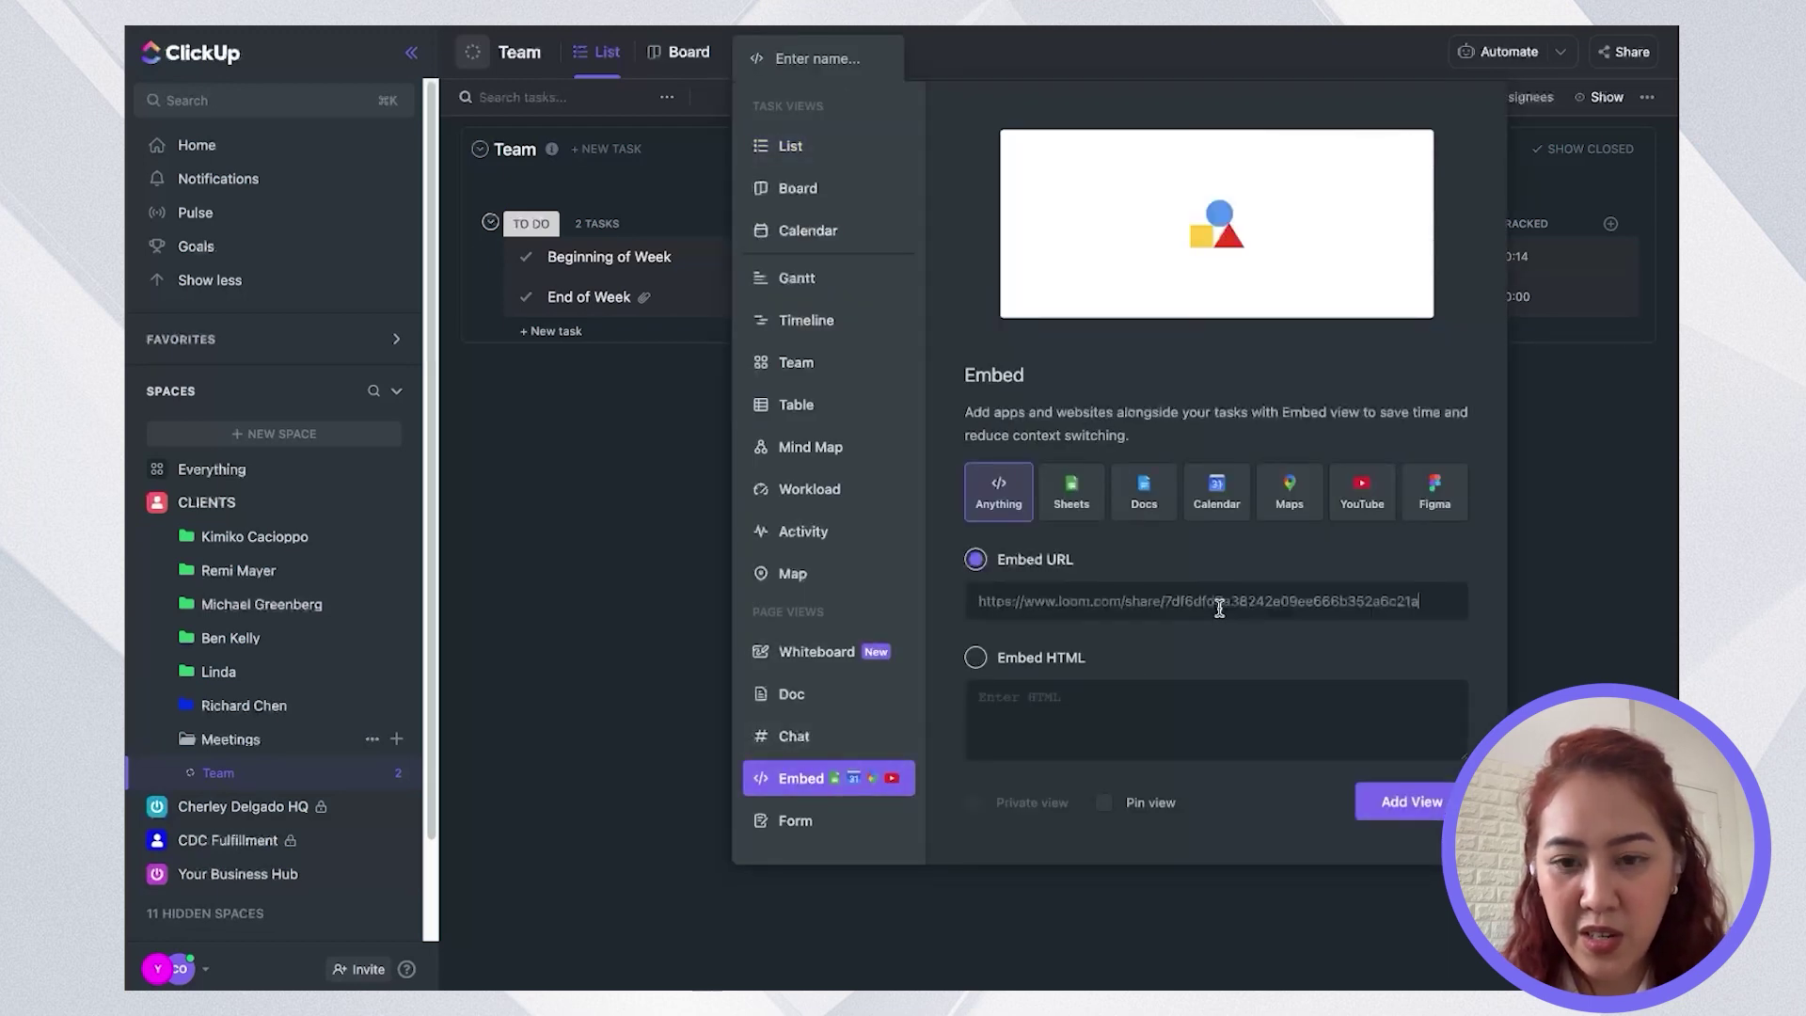
left_click(1401, 800)
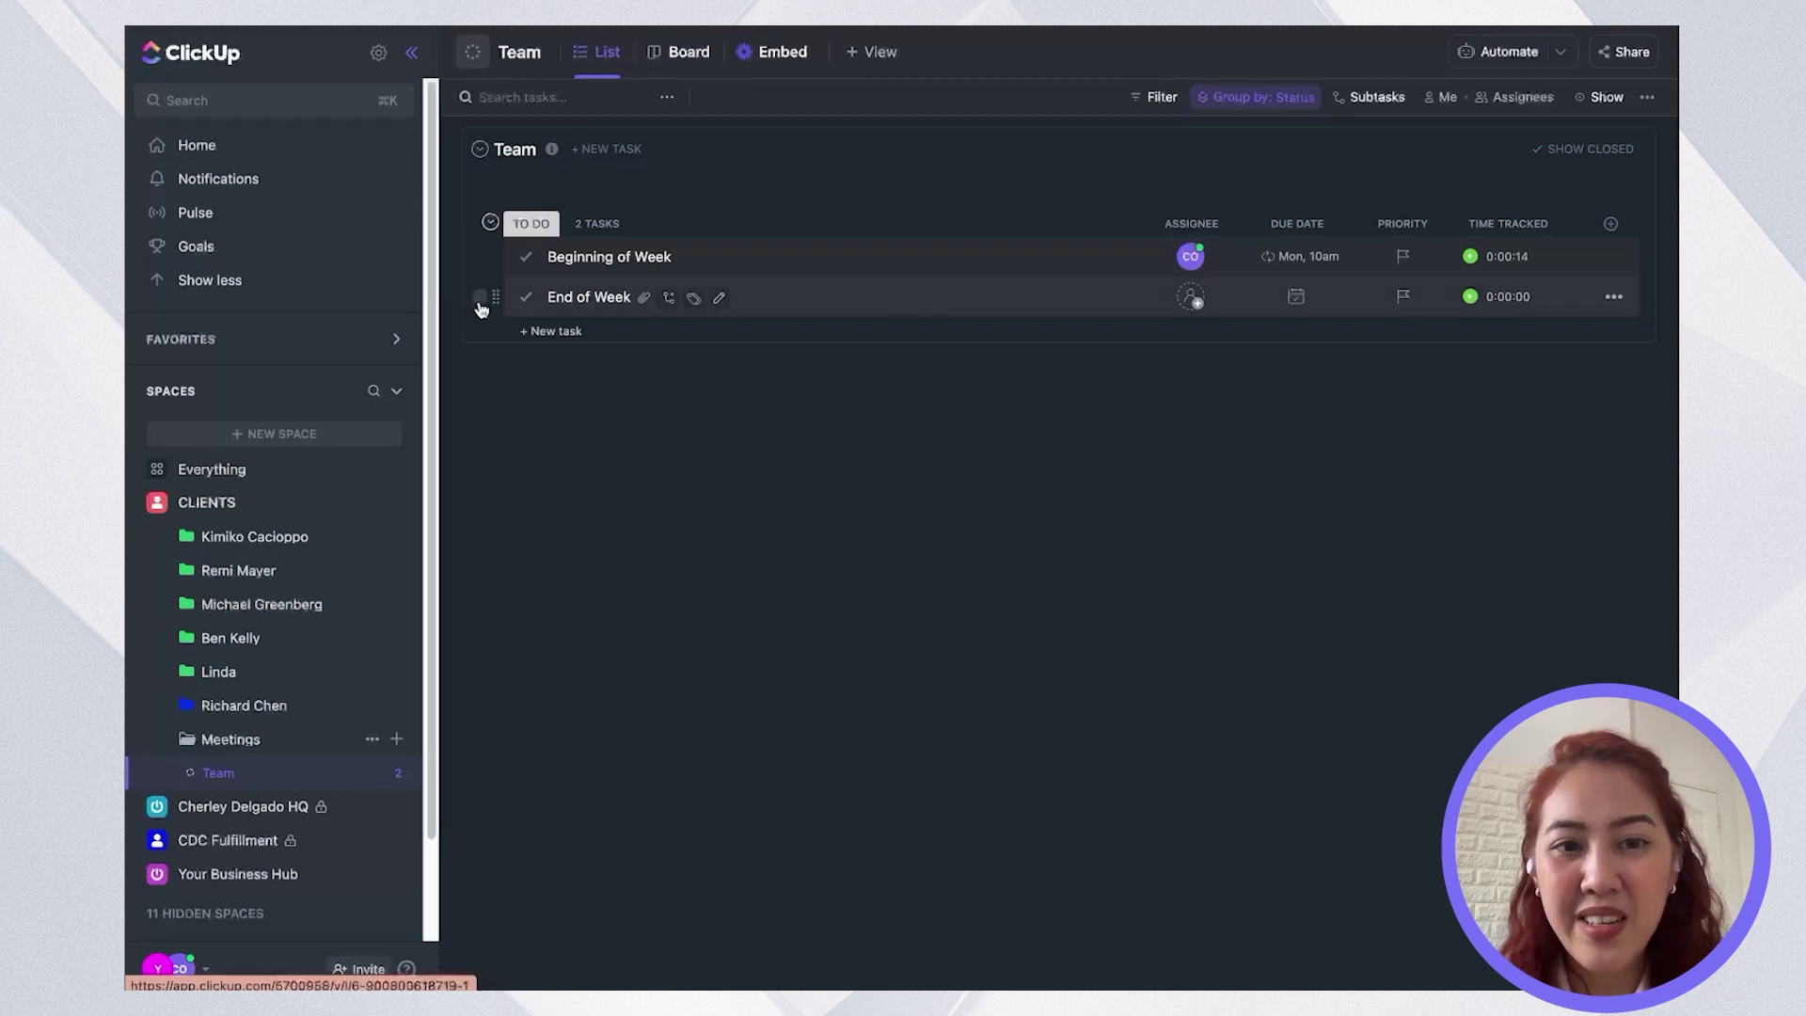
left_click(576, 299)
- Delete the Loom embed from End of Week's comment draft, try a voice clip, and close the task
left_click(1320, 563)
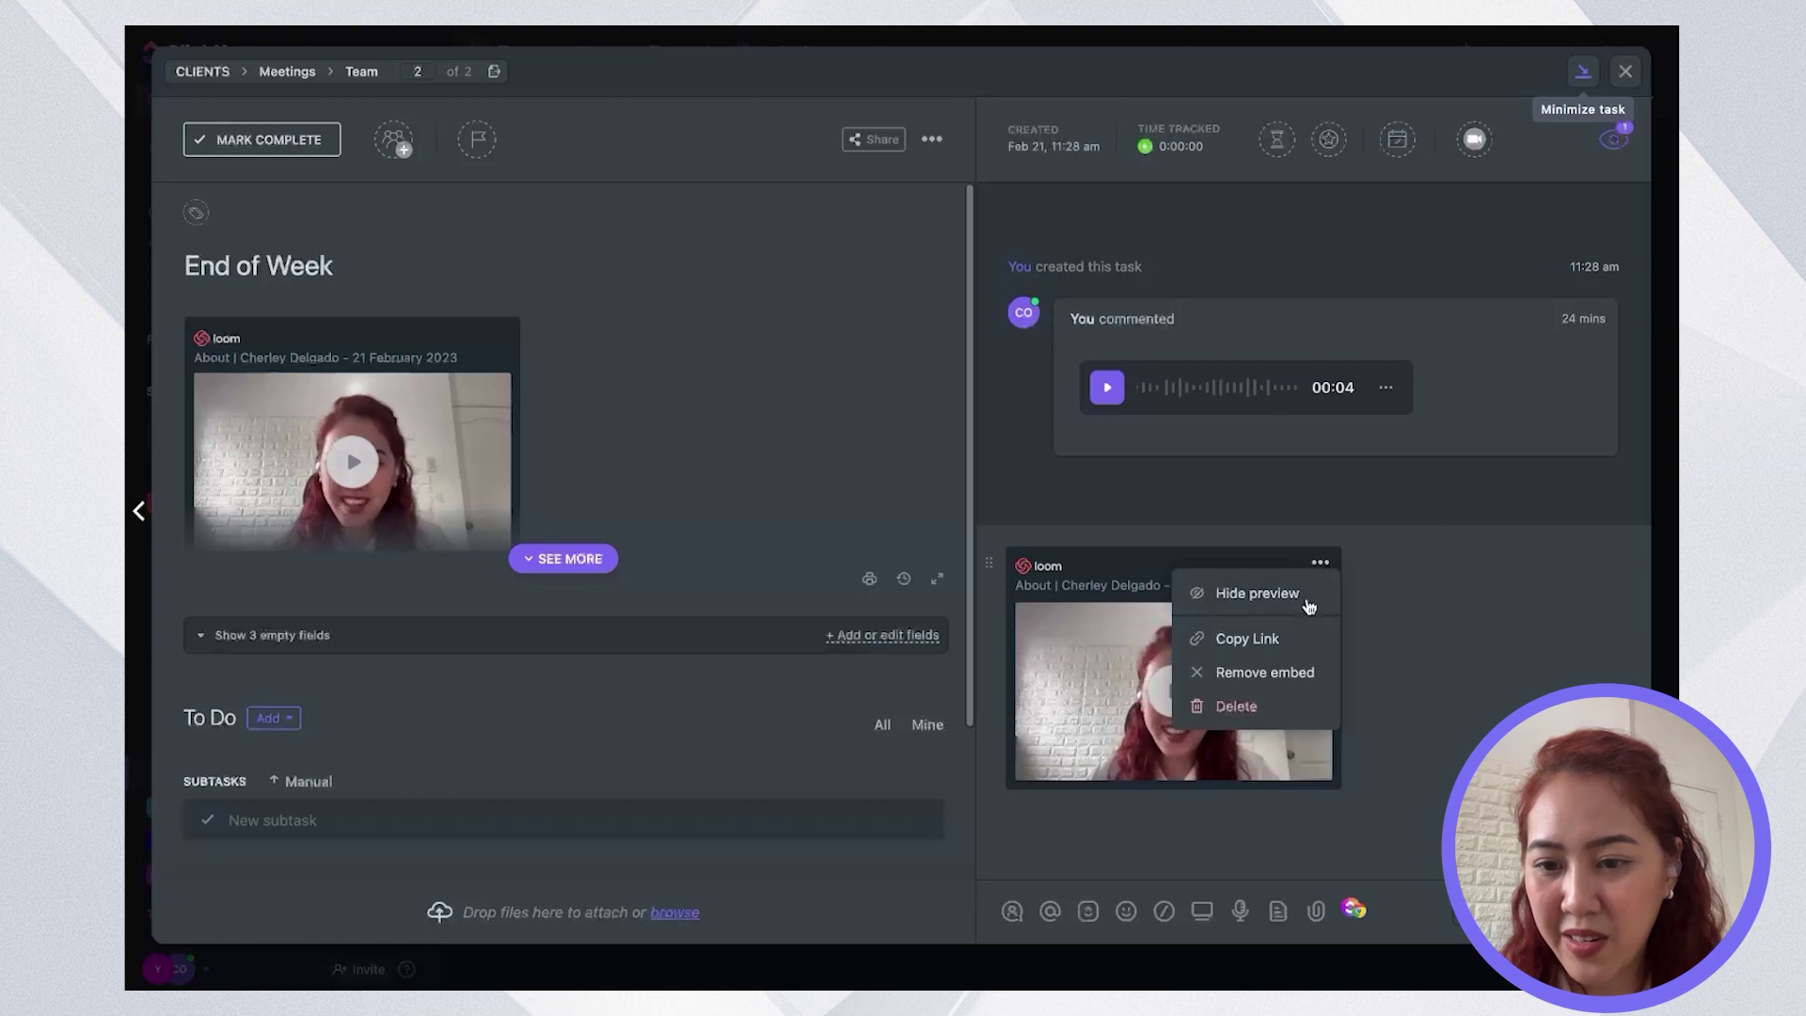
left_click(1257, 703)
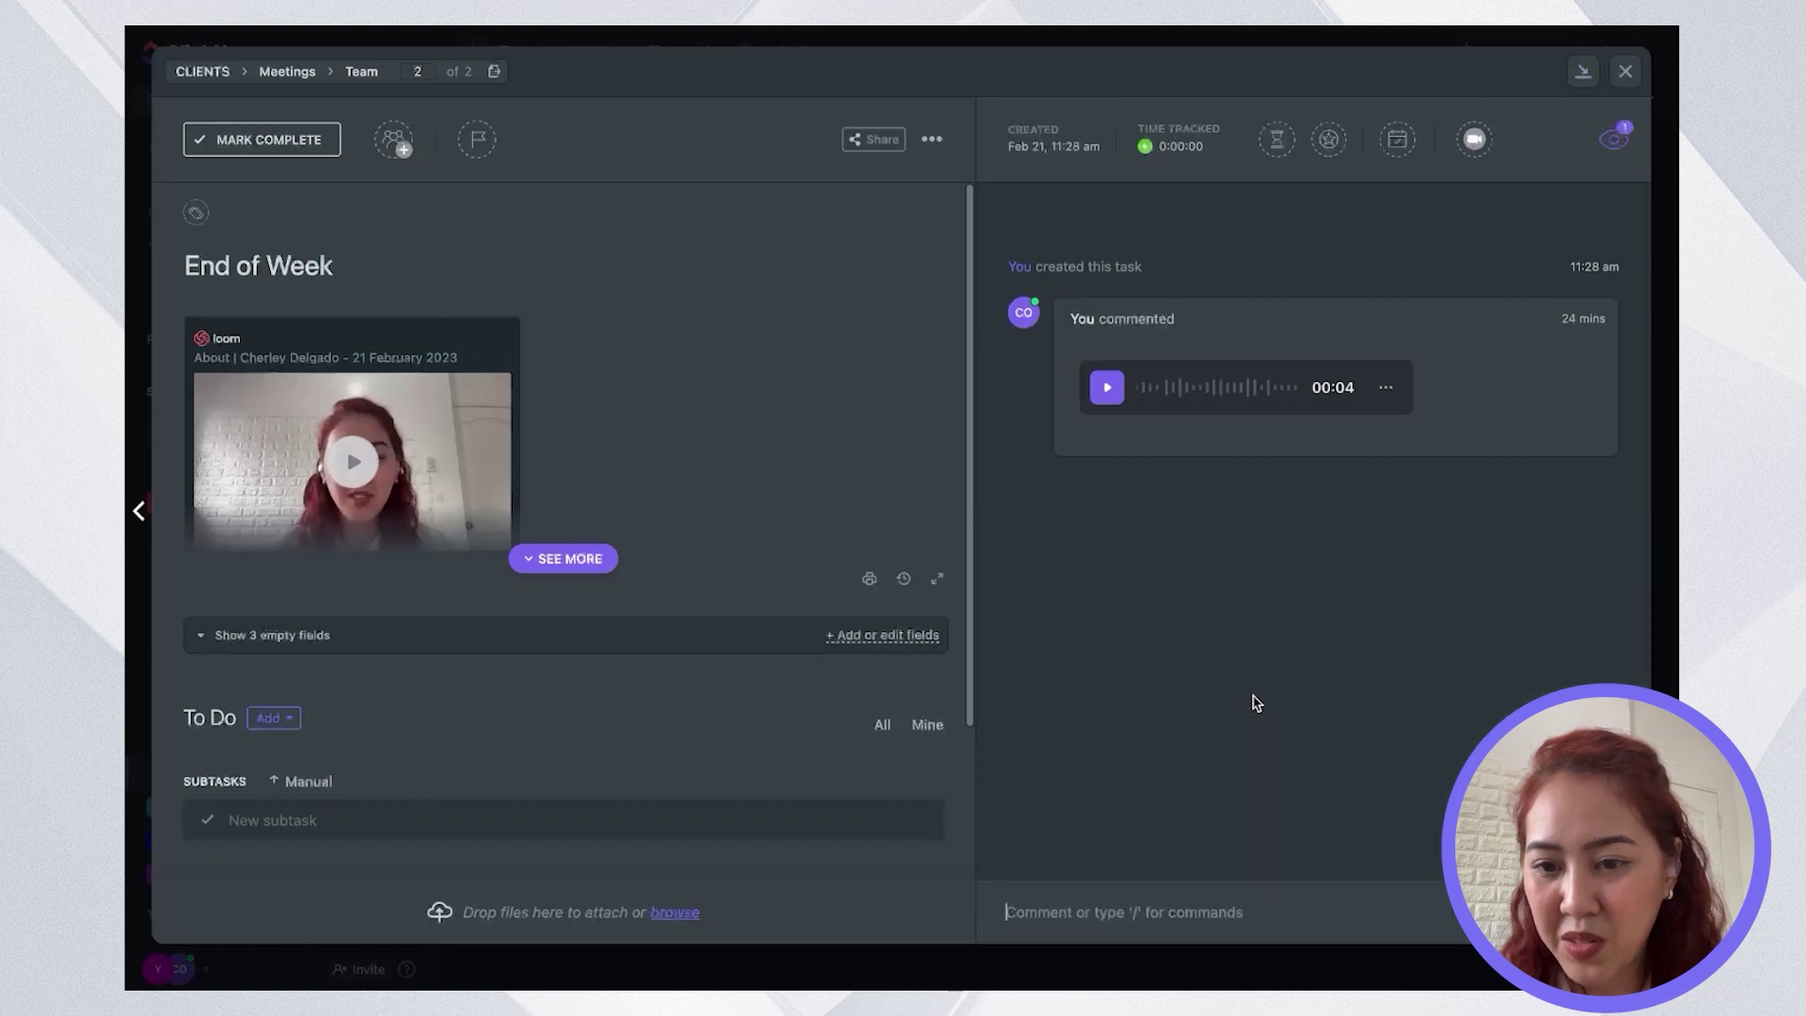
left_click(1262, 914)
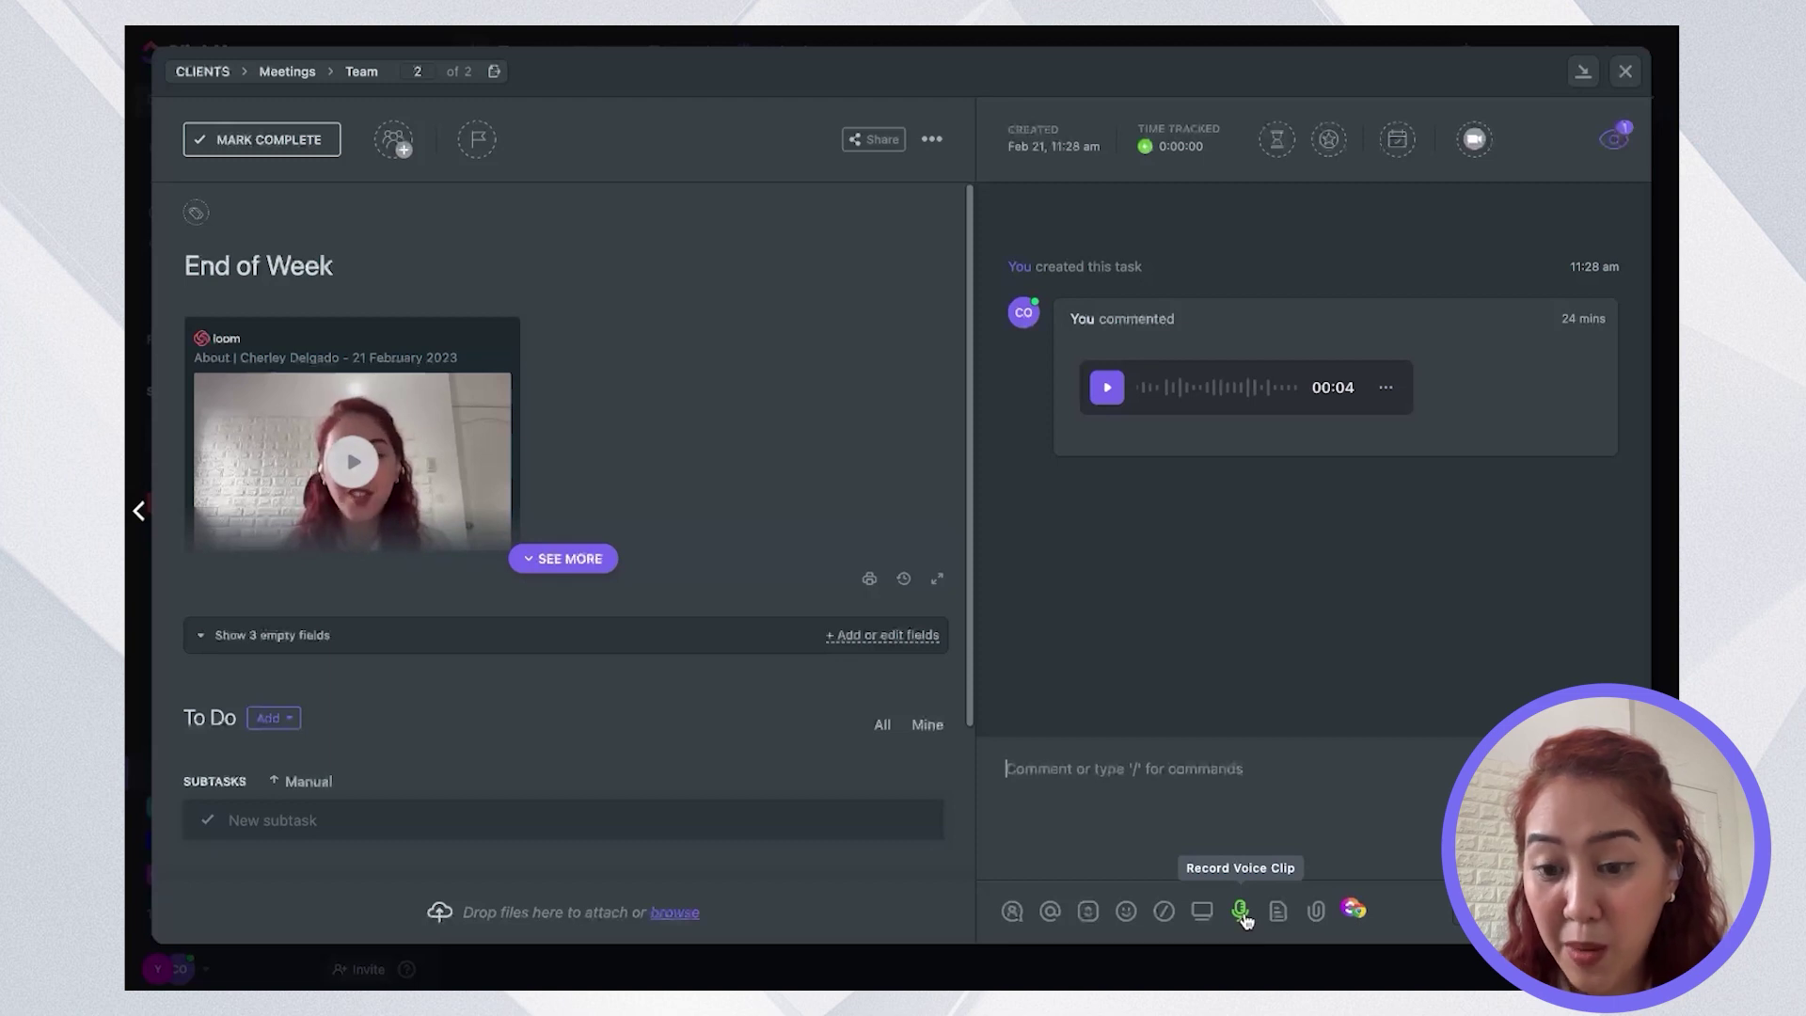
left_click(1242, 912)
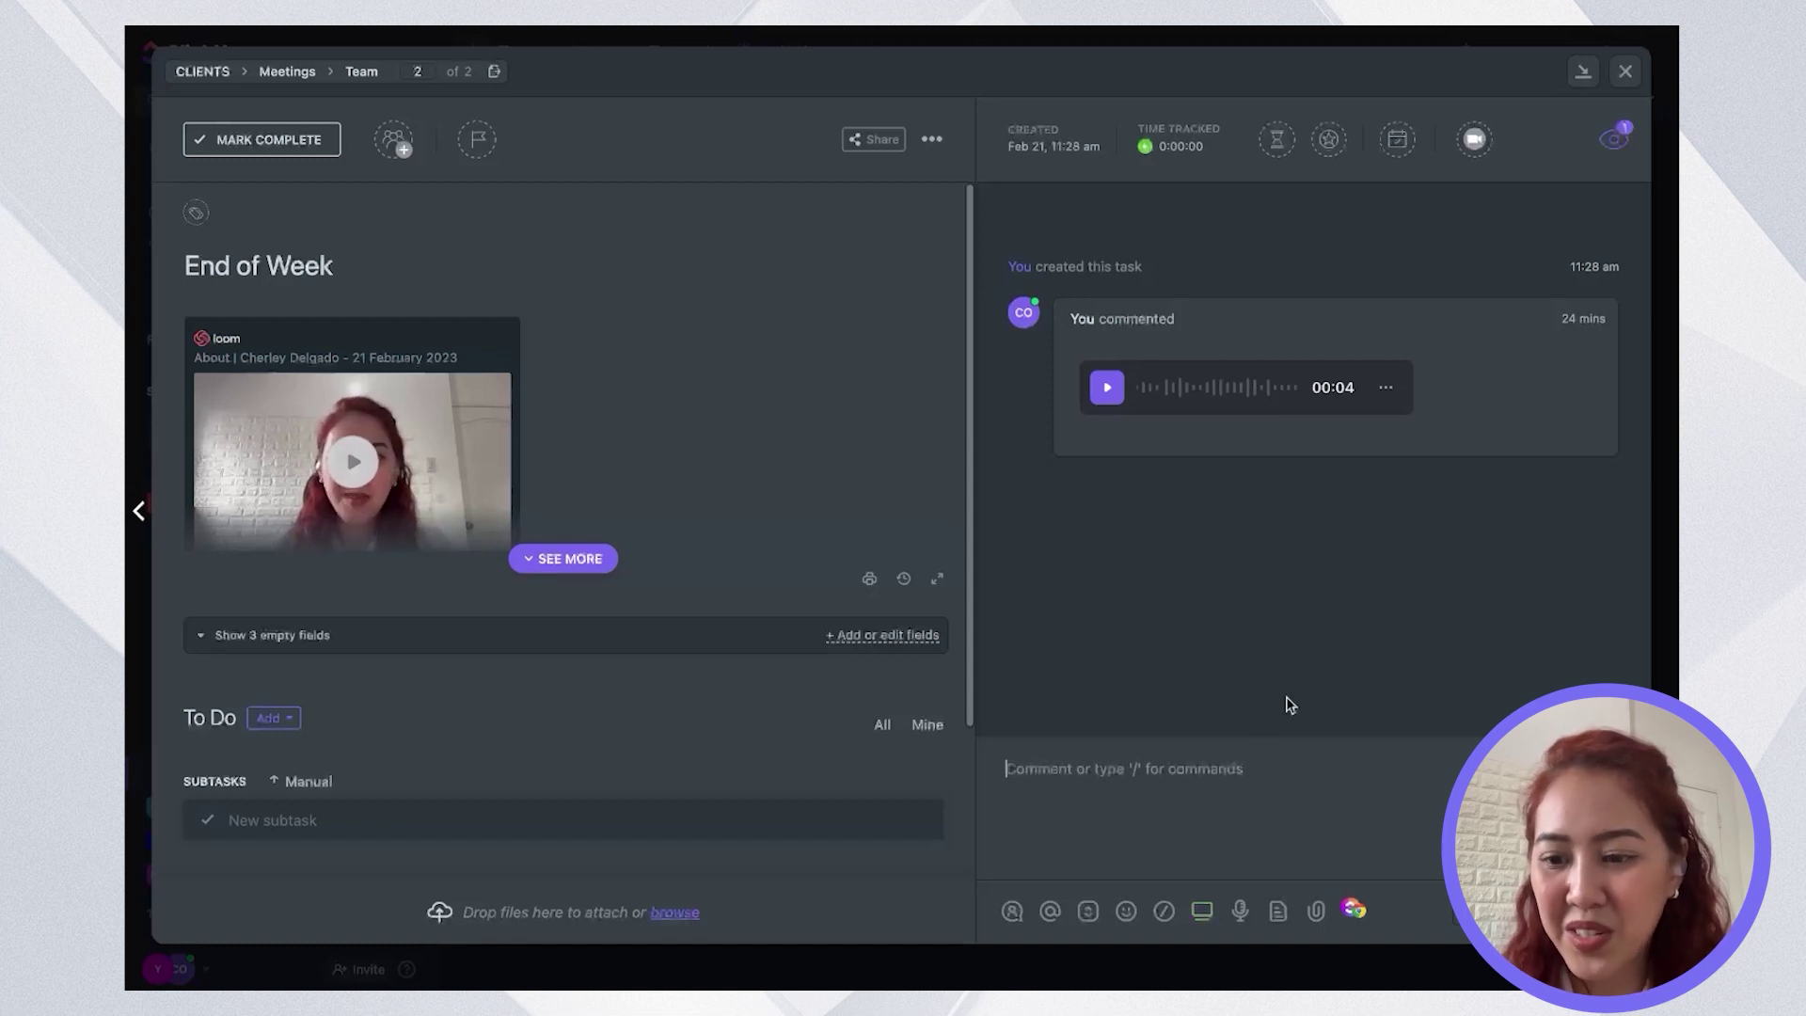
left_click(1624, 72)
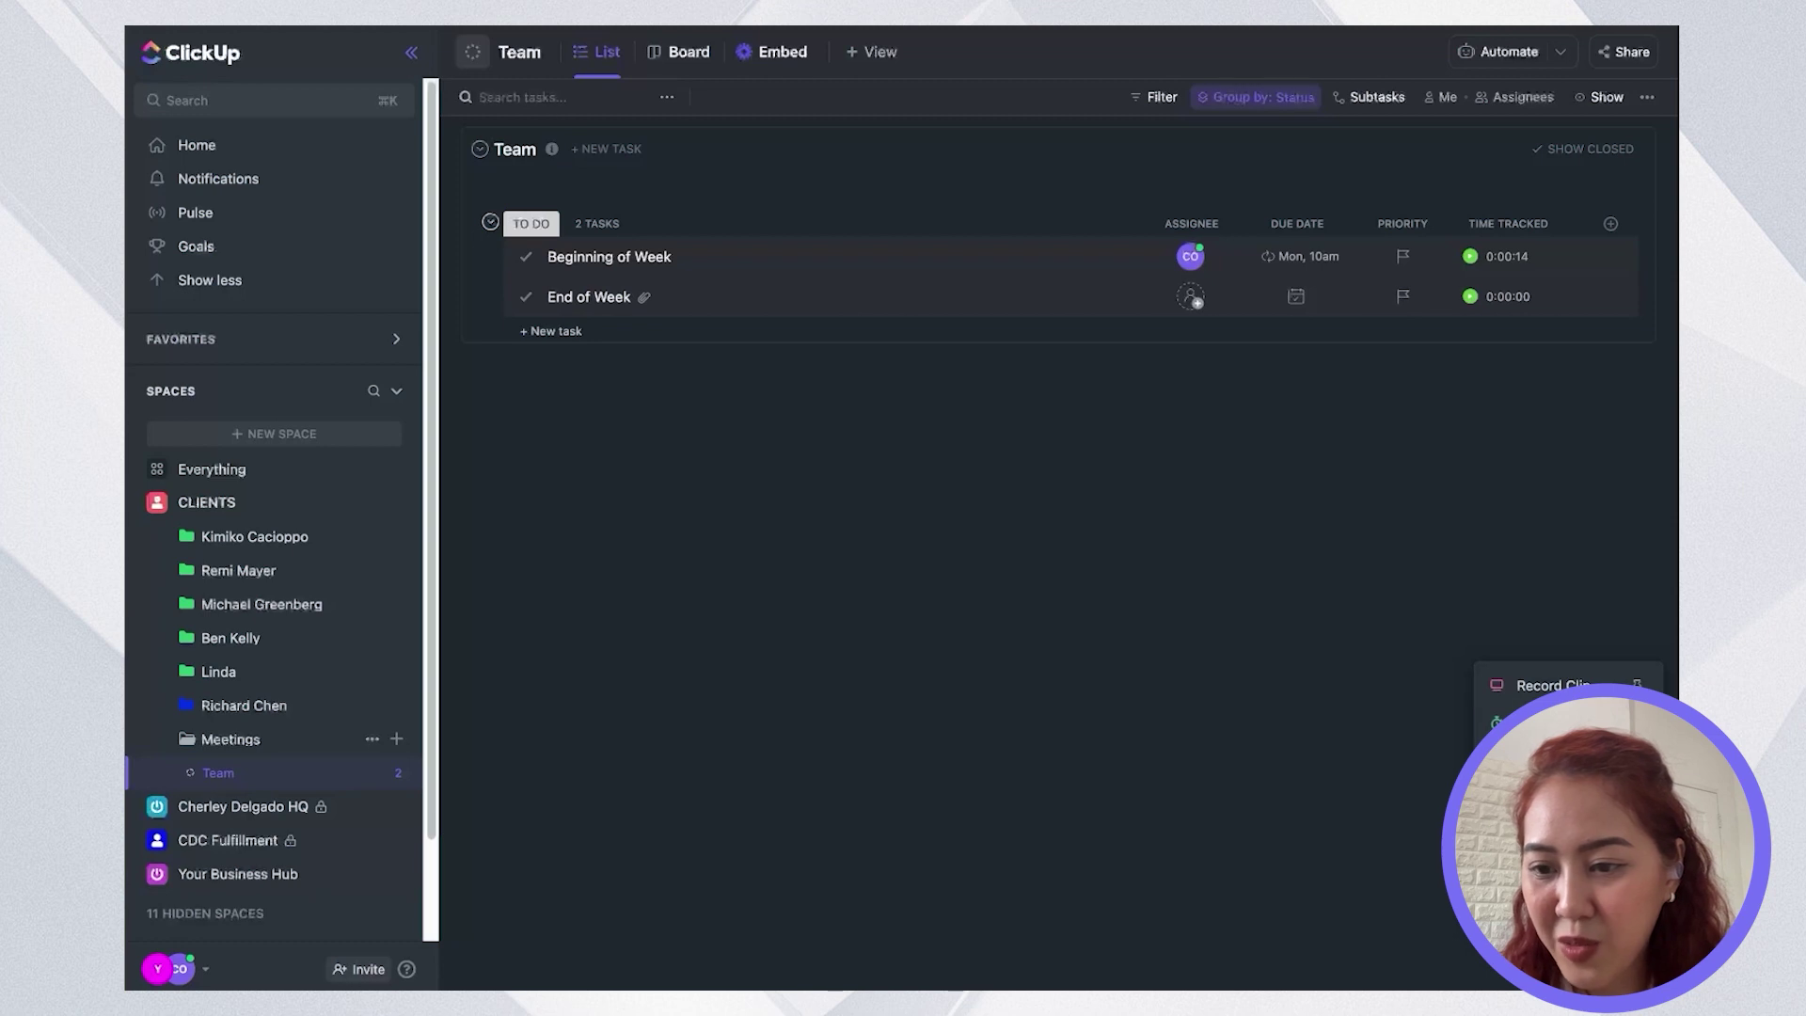
left_click(1611, 679)
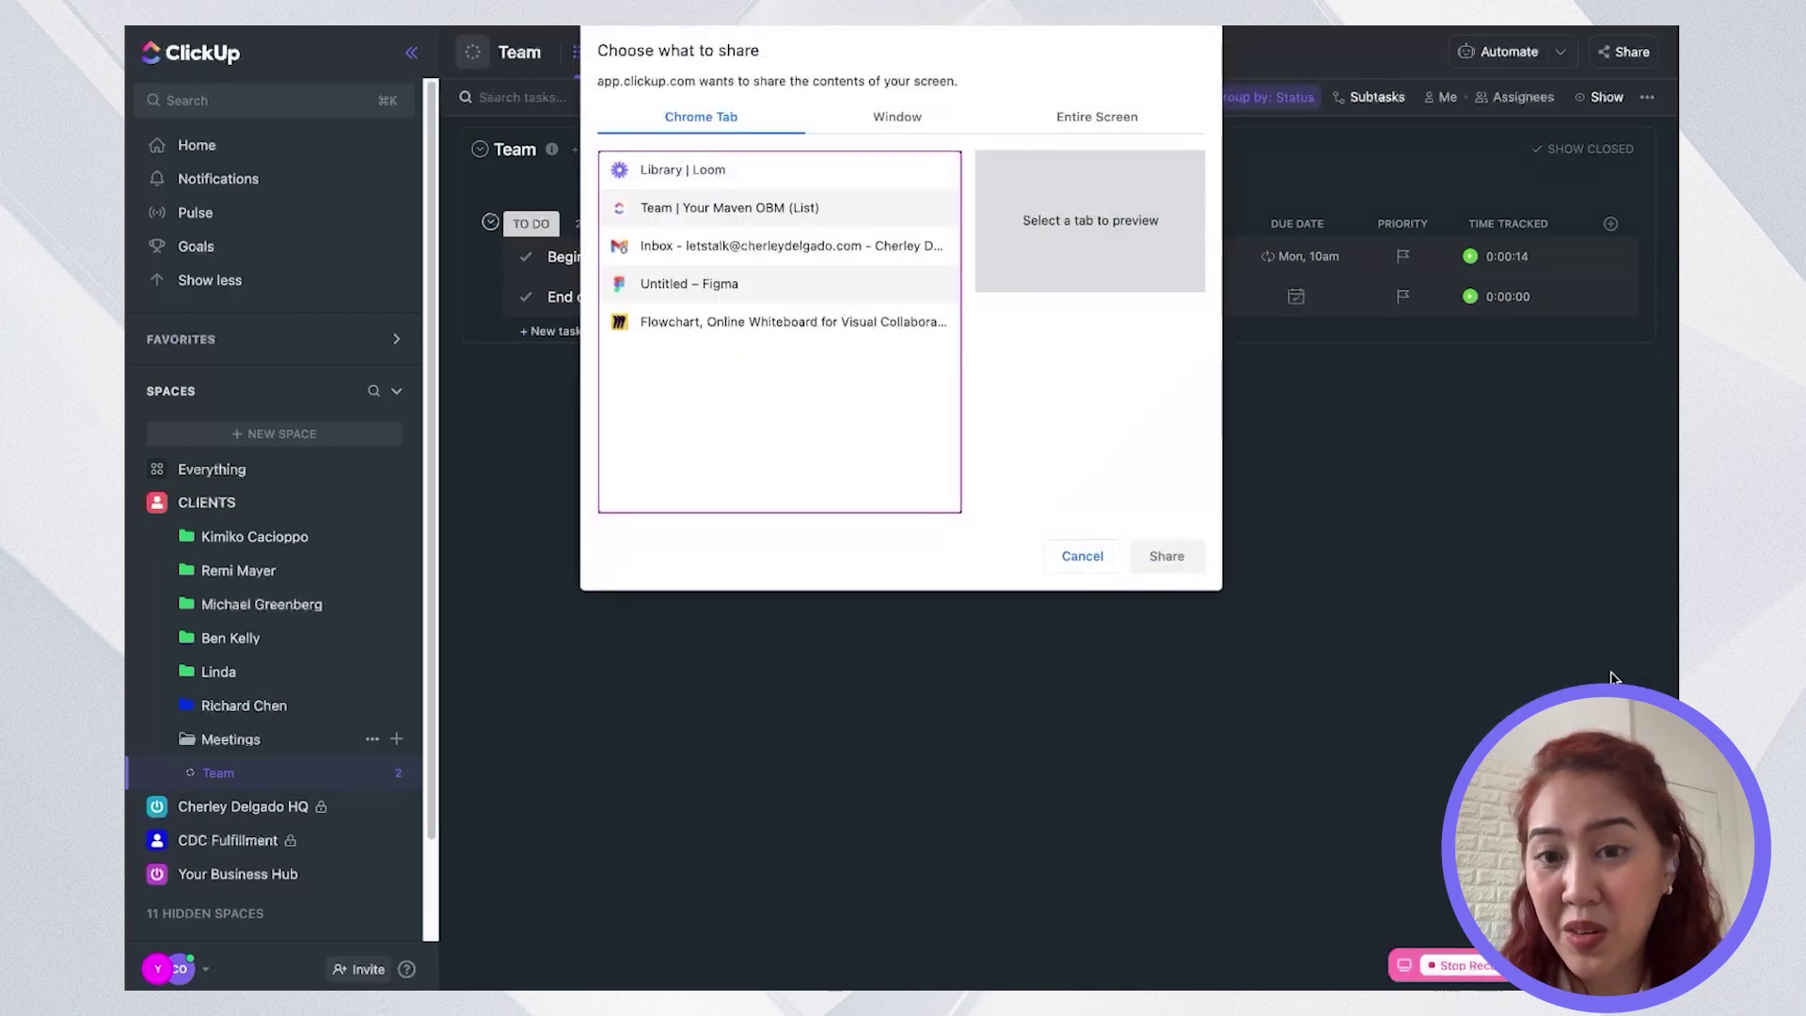
left_click(1081, 557)
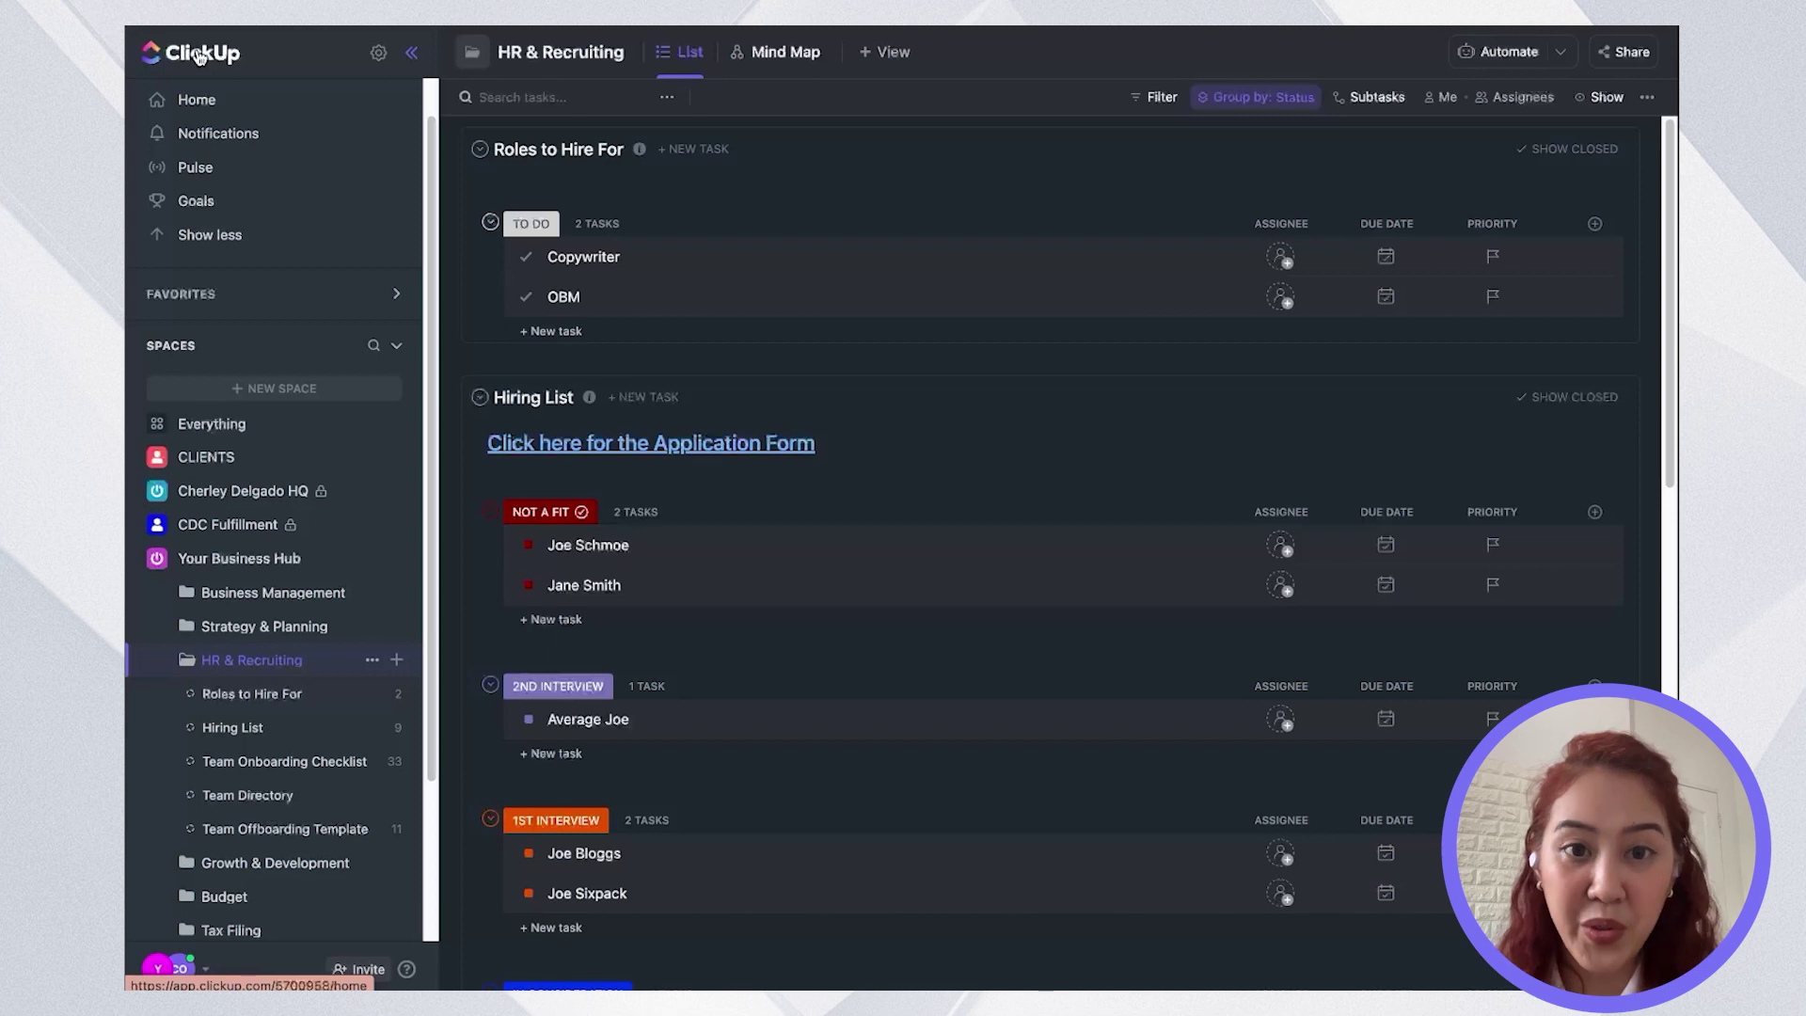
- Add an Embed view to HR & Recruiting showing the pasted Miro Flowchart board URL
left_click(894, 53)
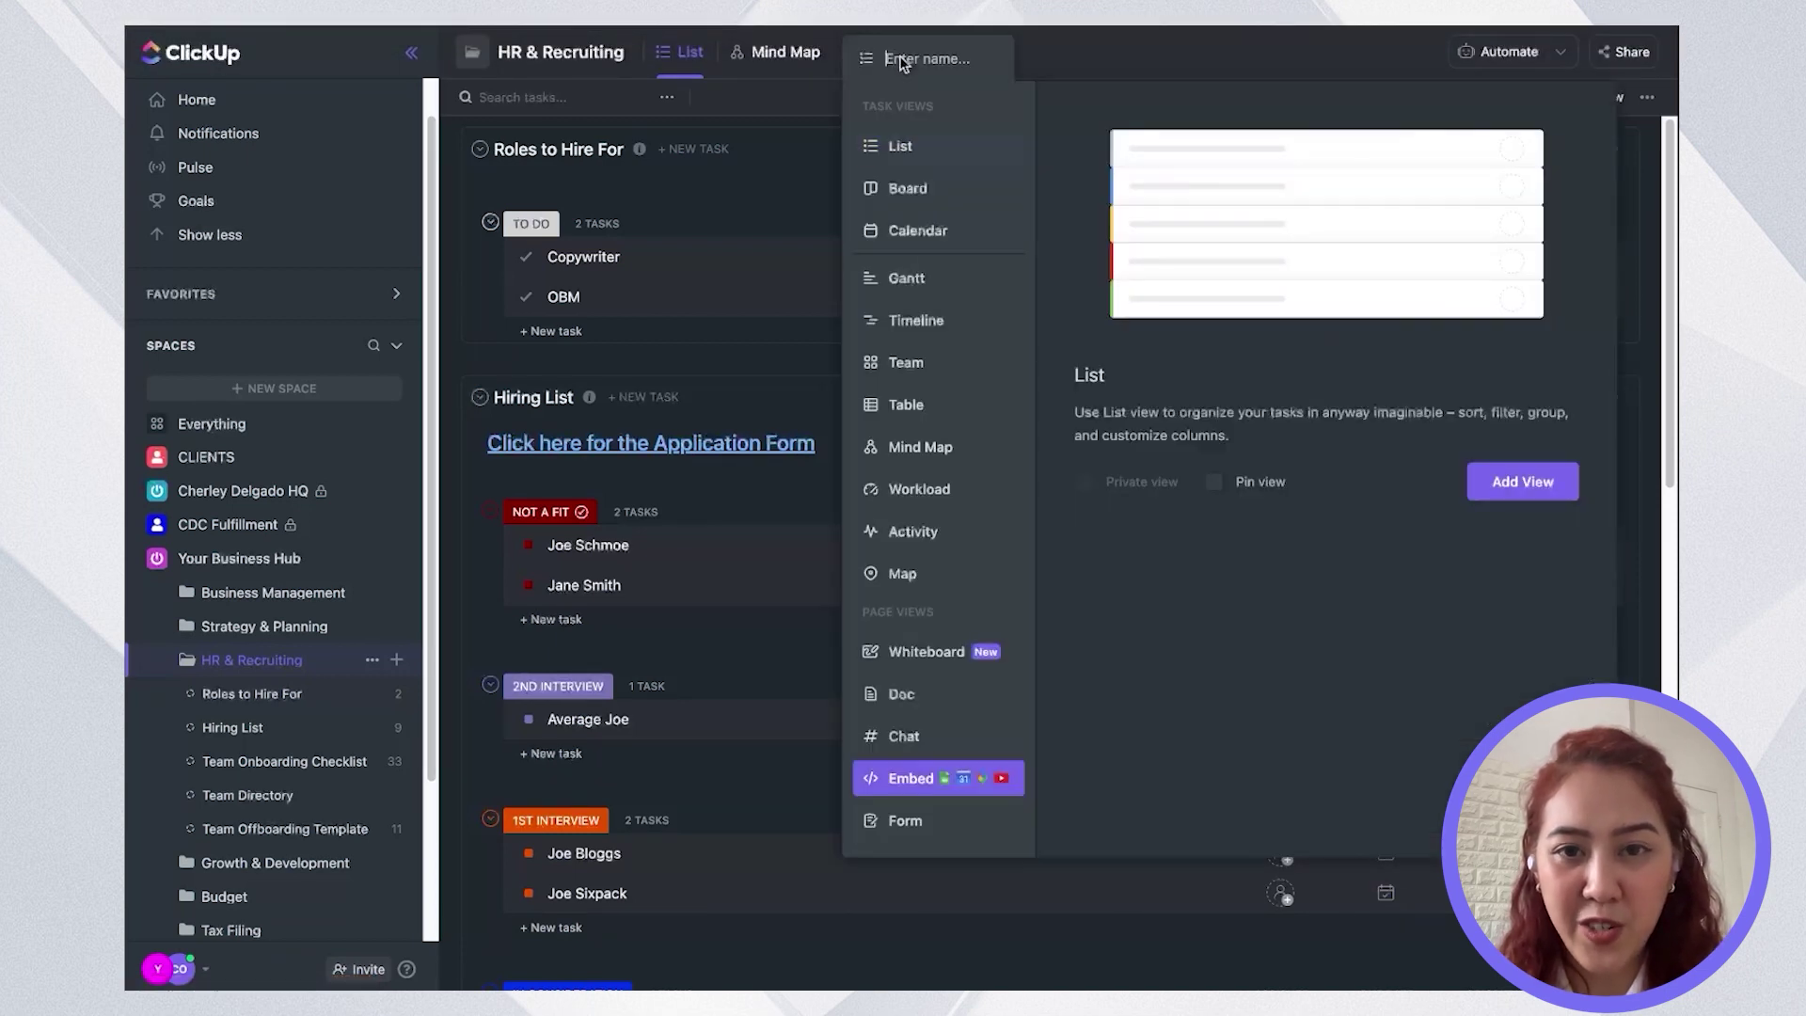
left_click(888, 778)
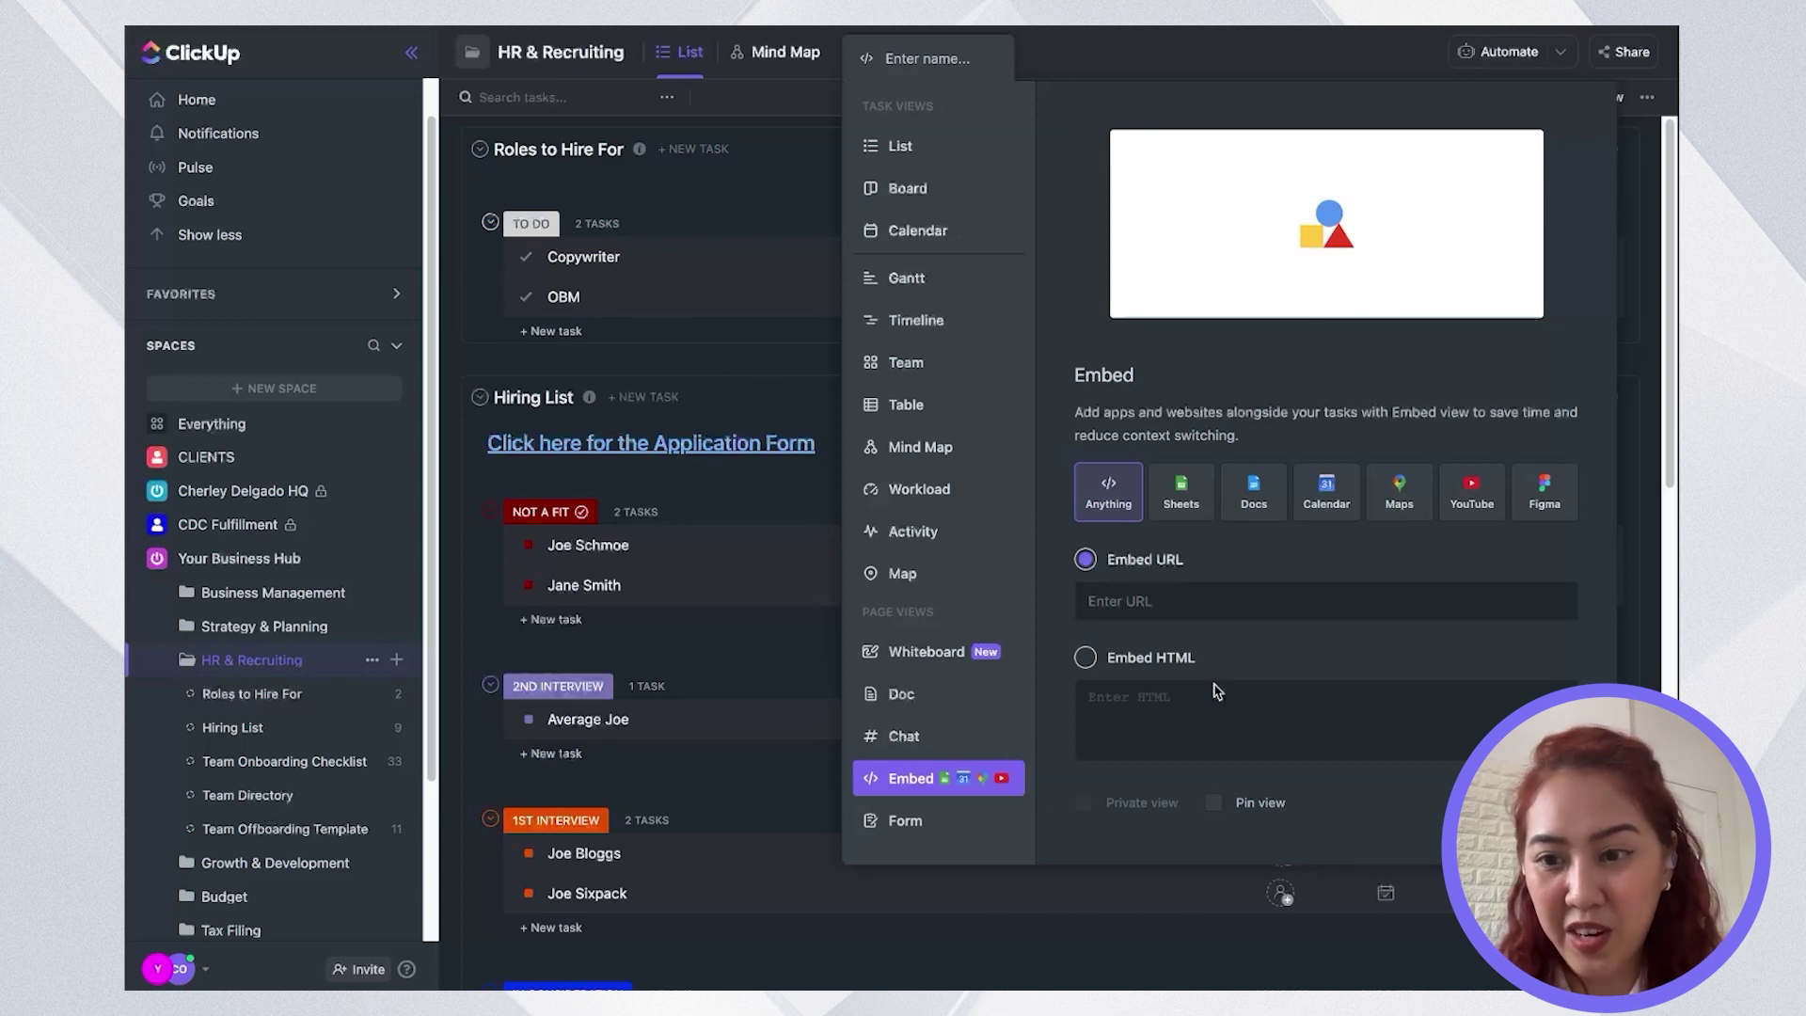
type("https://miro.com/app/board/uXjVPIRI6w4=/")
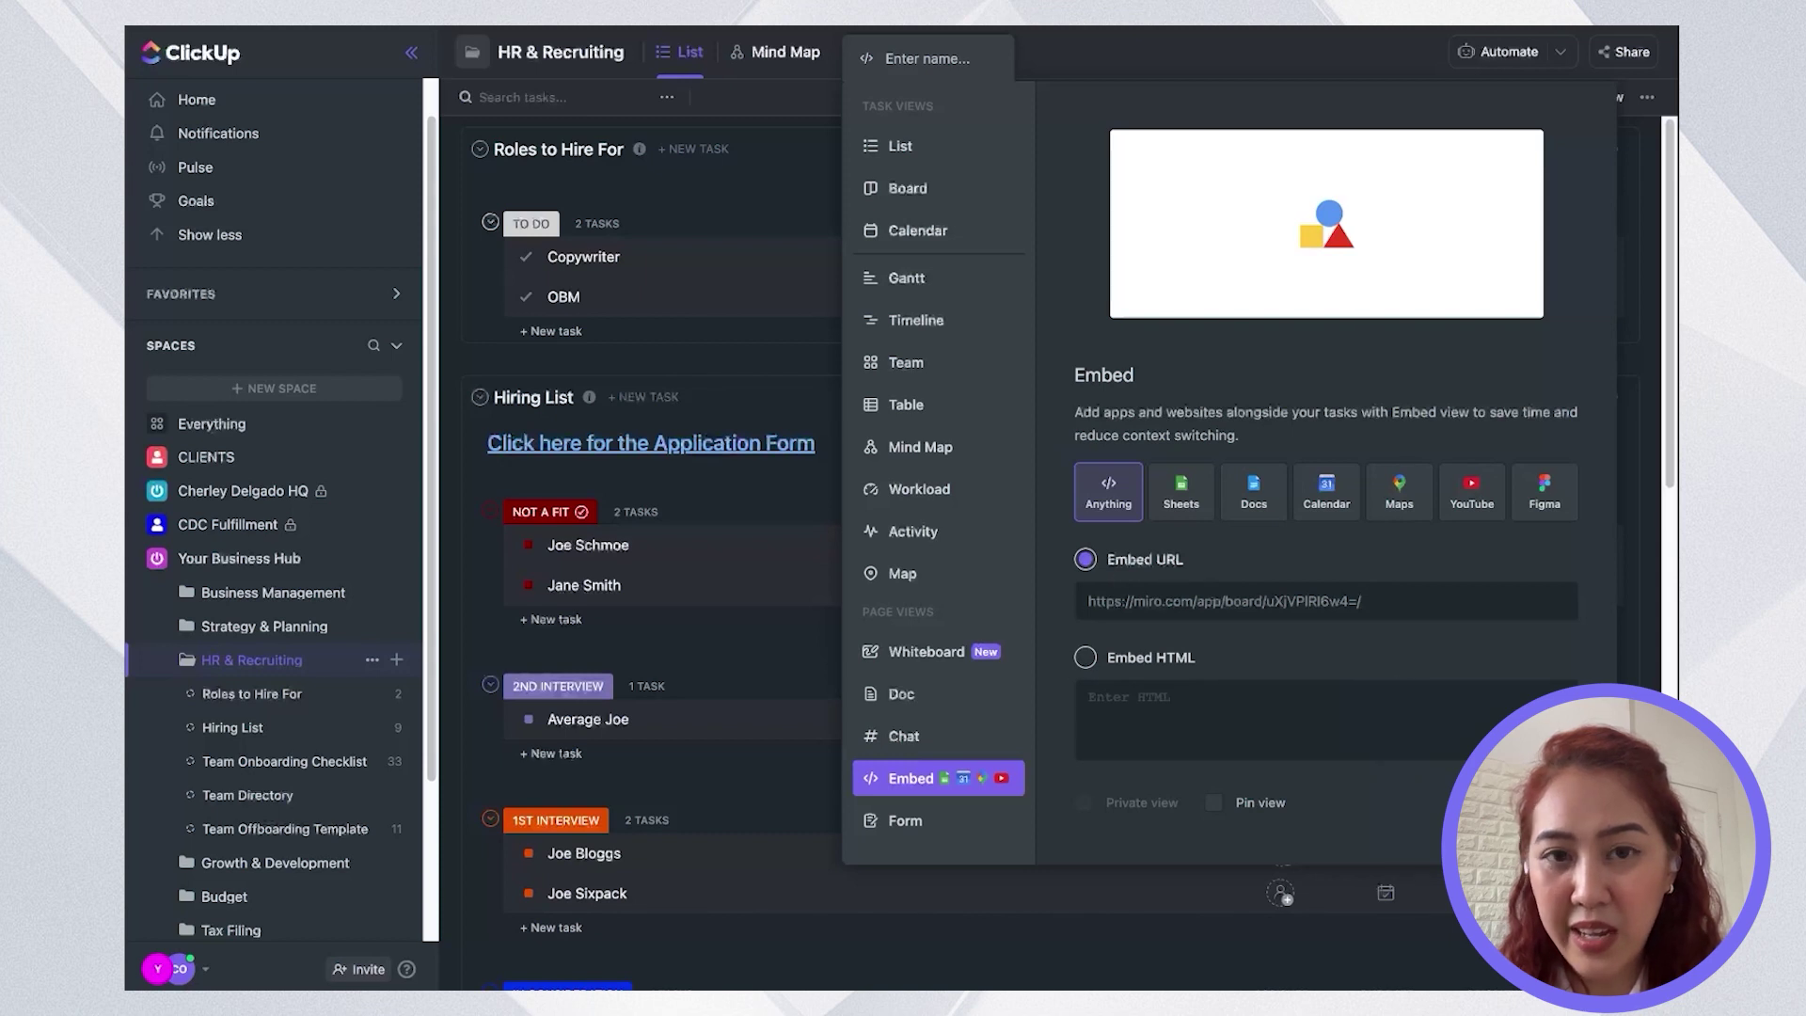
key("Return")
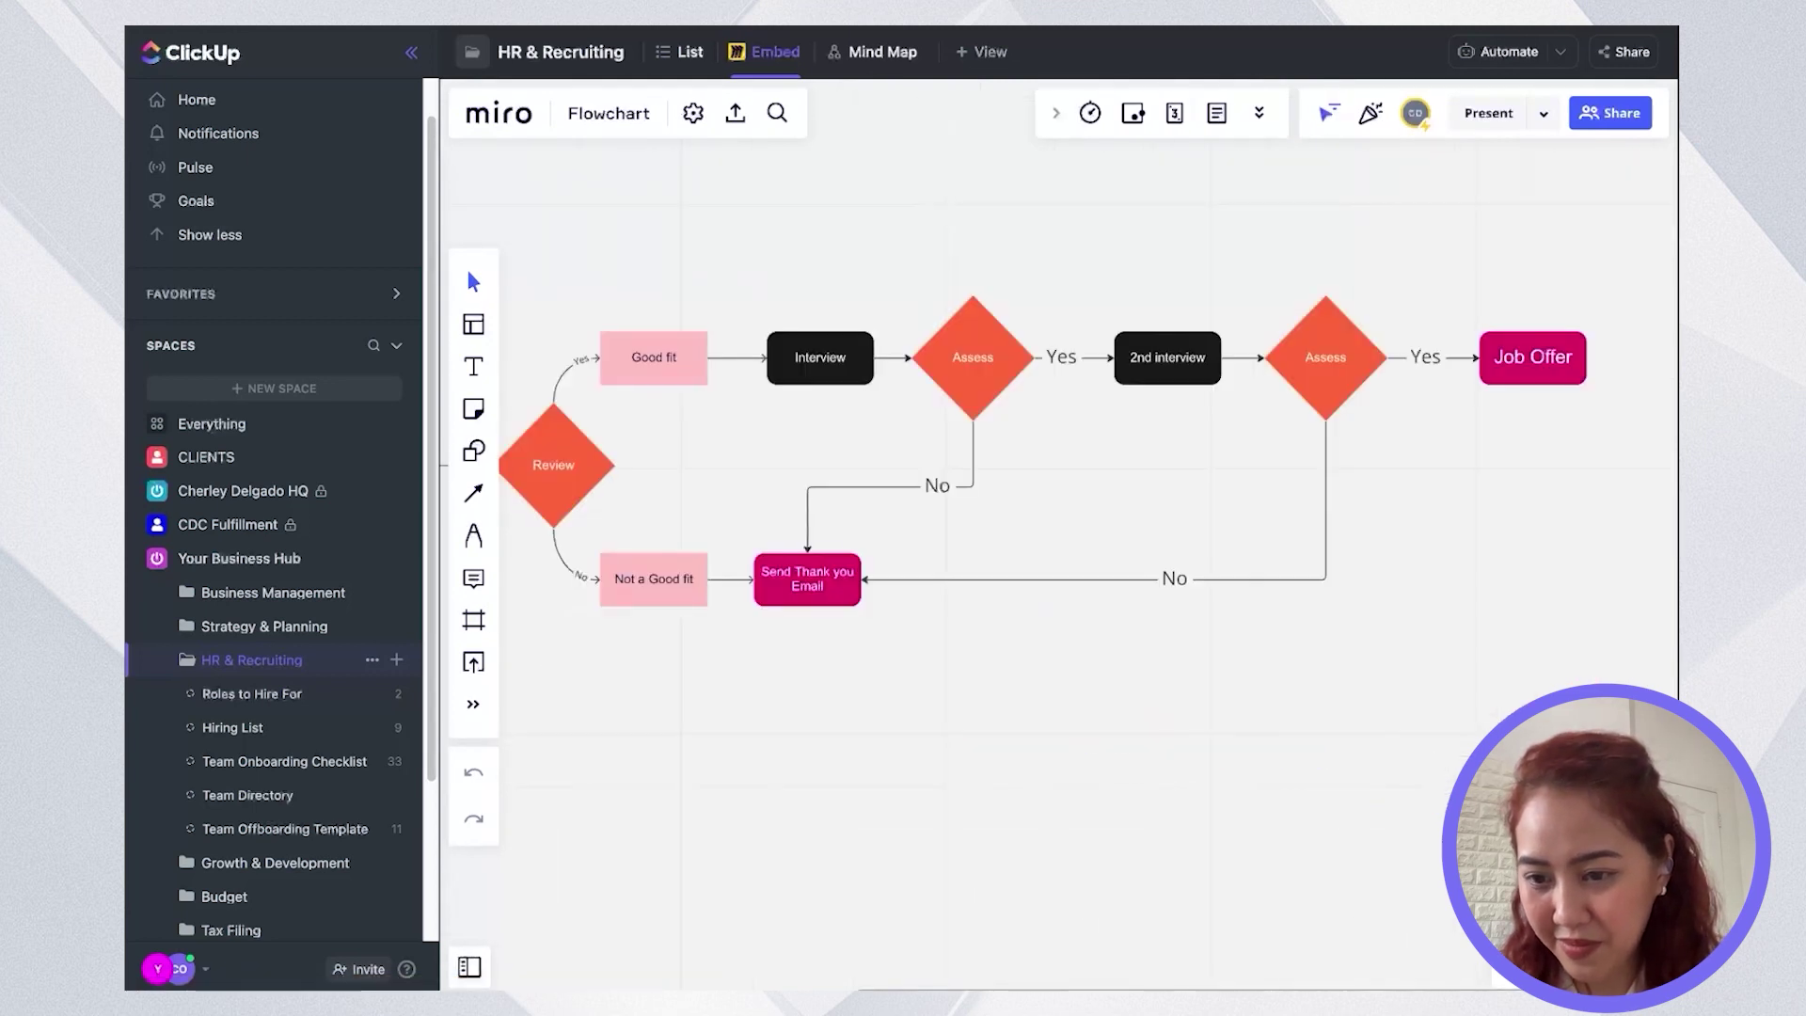
- Pan the embedded Miro flowchart back to its Recruitment Request start, then dismiss the view menu
left_click_drag(1137, 815, 1526, 825)
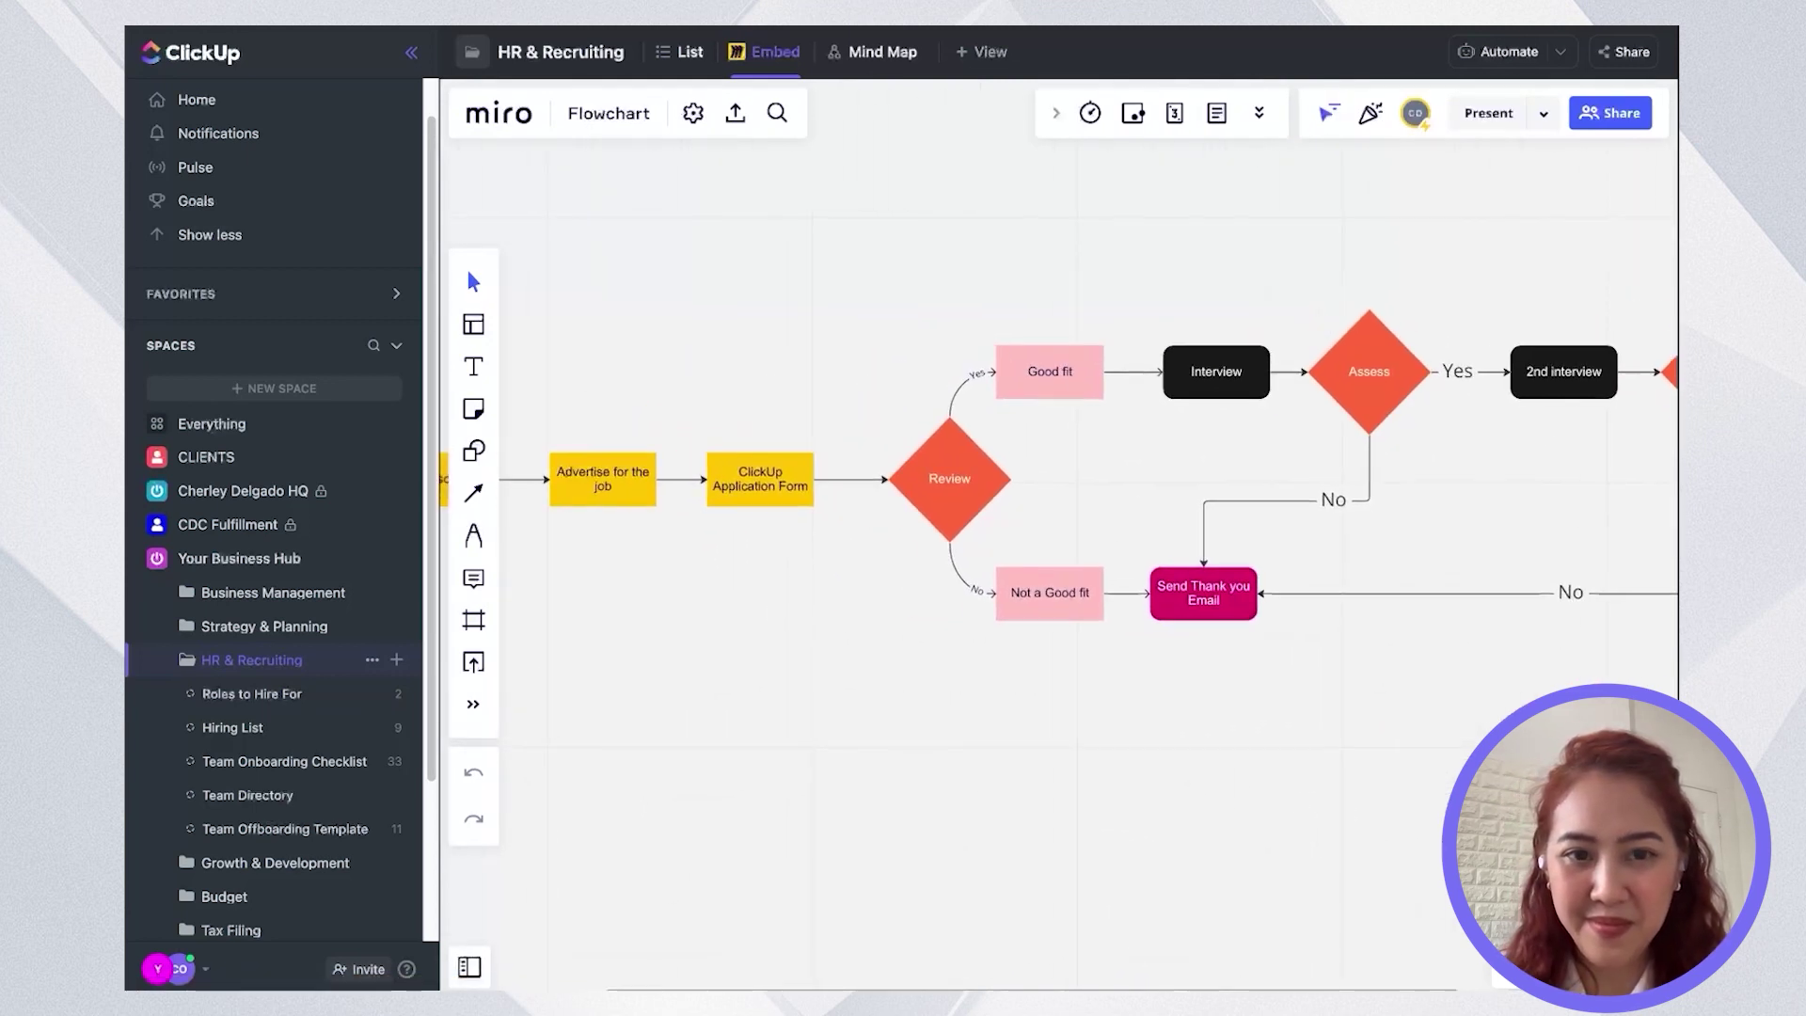
left_click_drag(893, 794, 1255, 788)
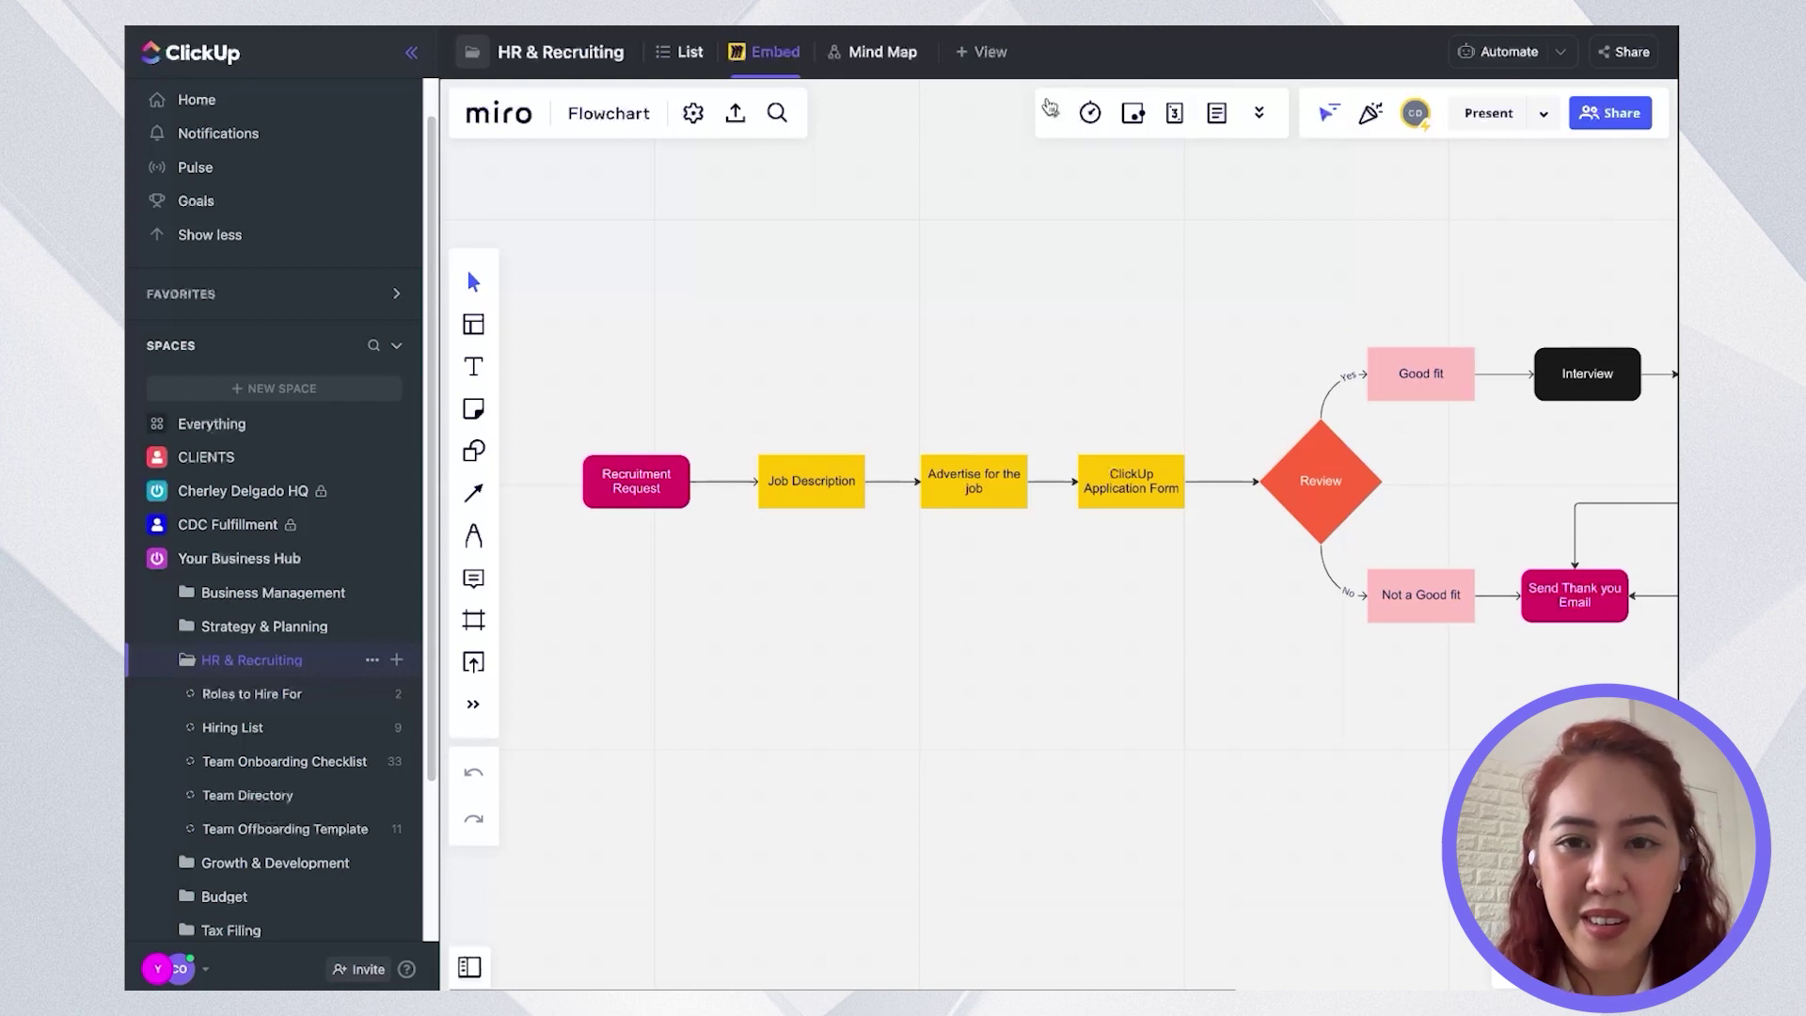
left_click(982, 53)
left_click(734, 647)
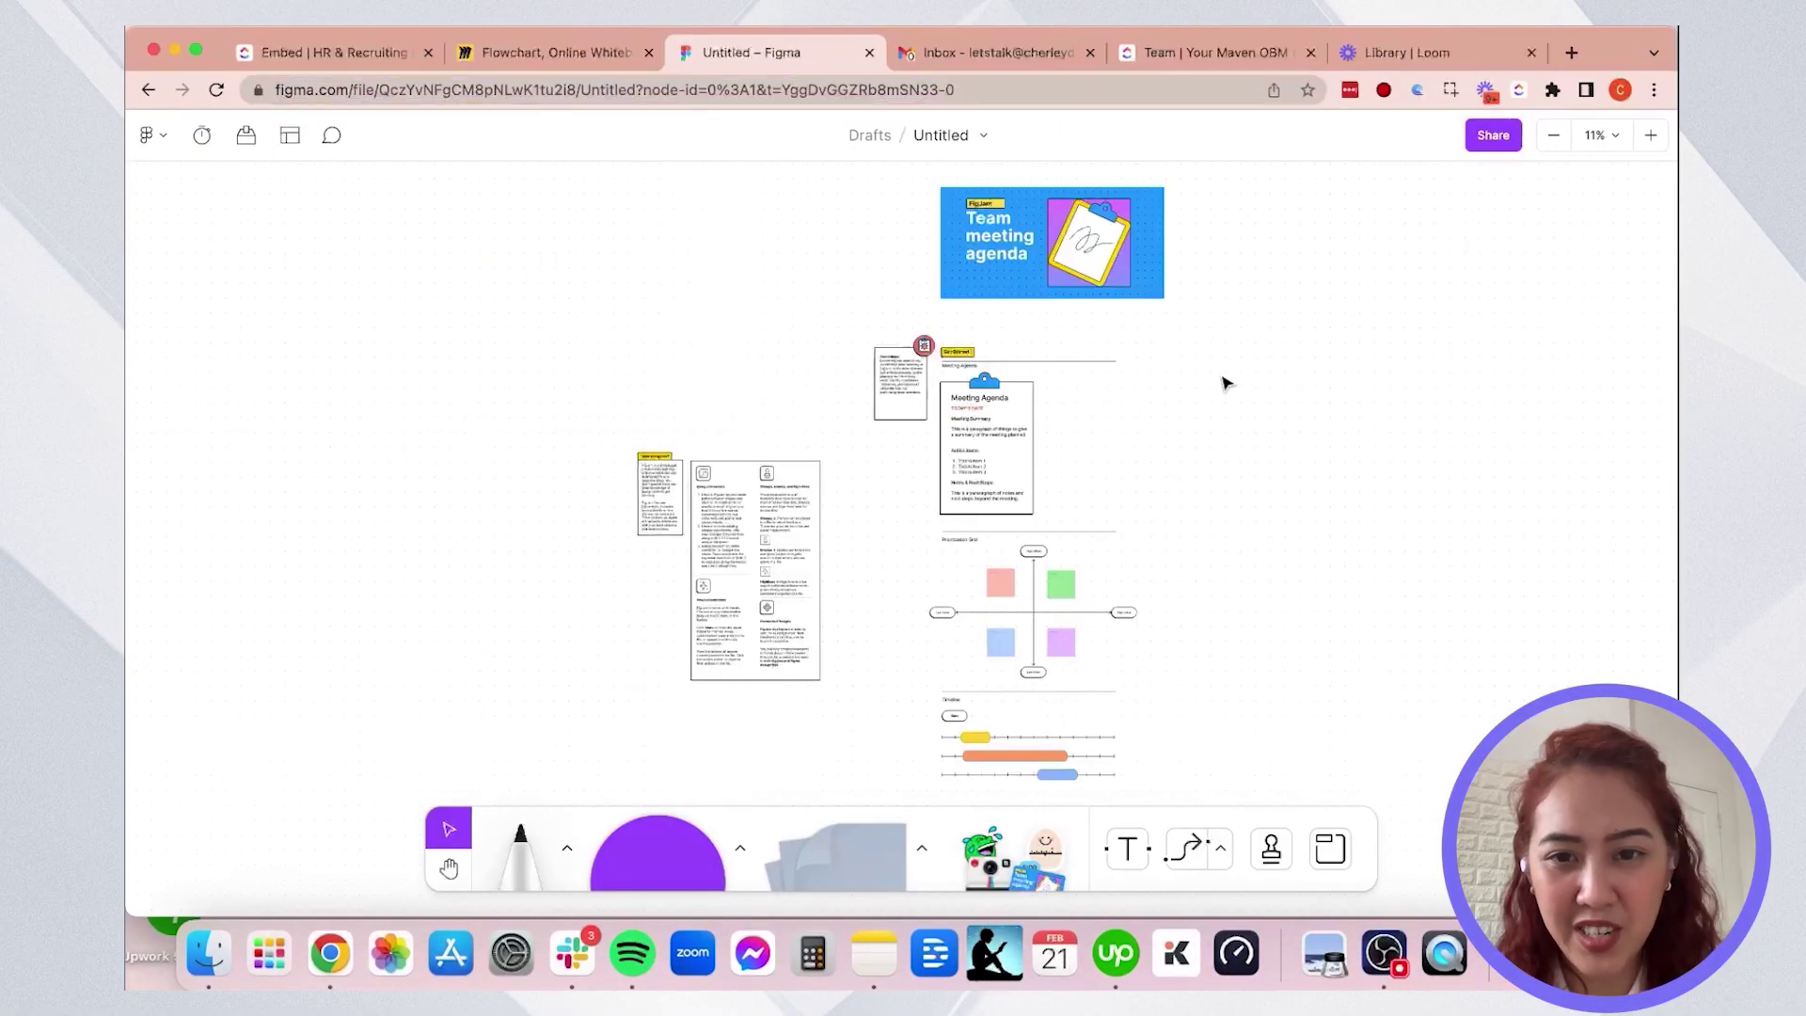
- Switch from Figma back to the ClickUp tab showing the Meetings Team list
left_click(364, 67)
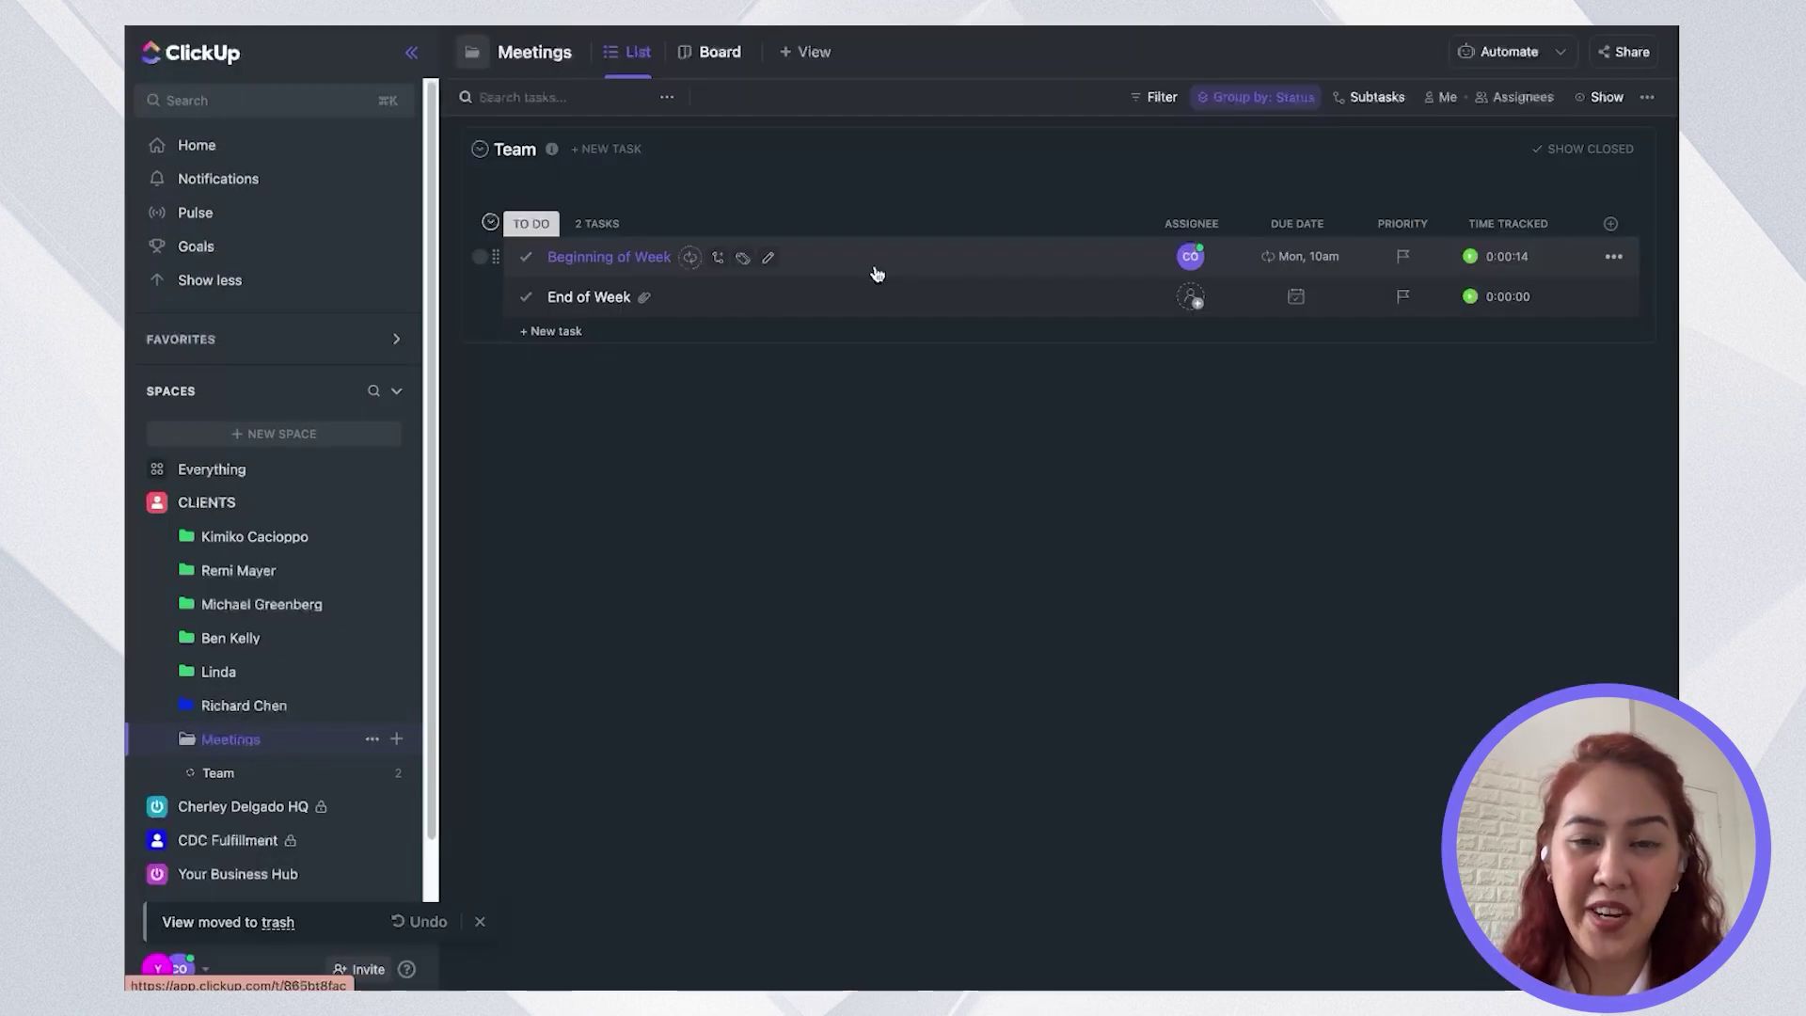
- Add a Figma Embed view to the Meetings folder using the copied Figma file link
left_click(807, 52)
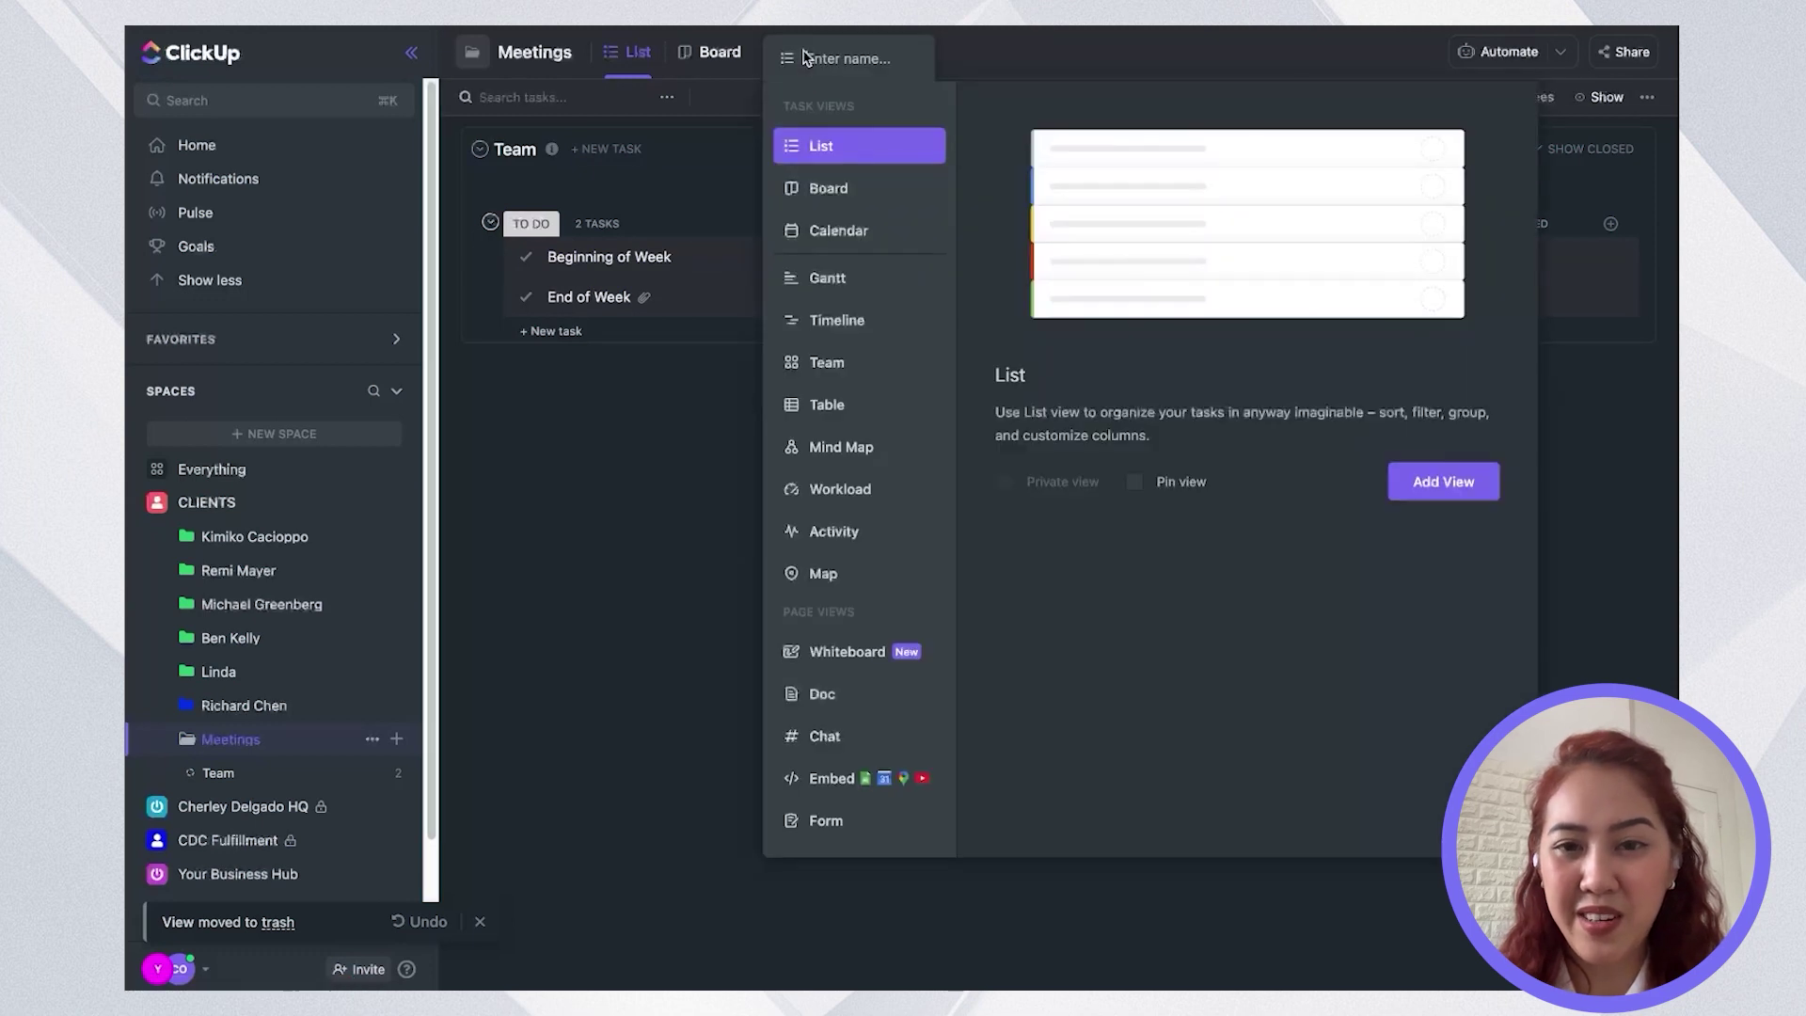
left_click(804, 777)
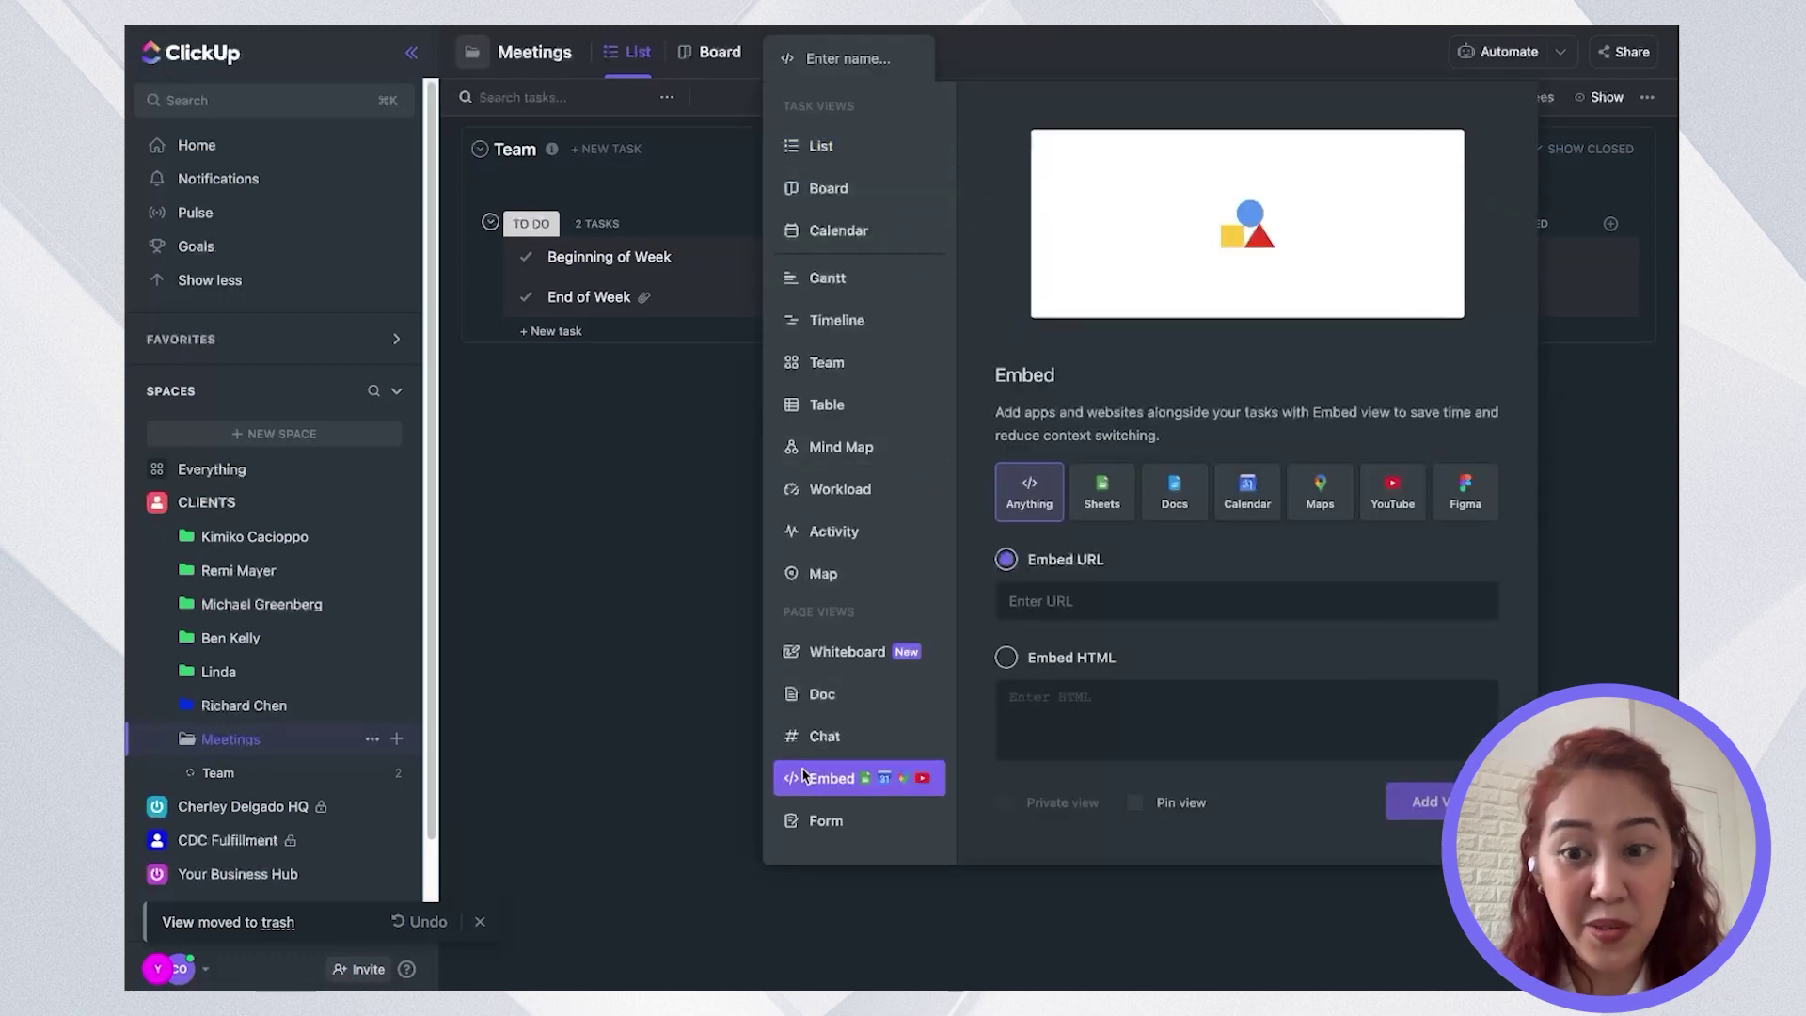
left_click(1445, 495)
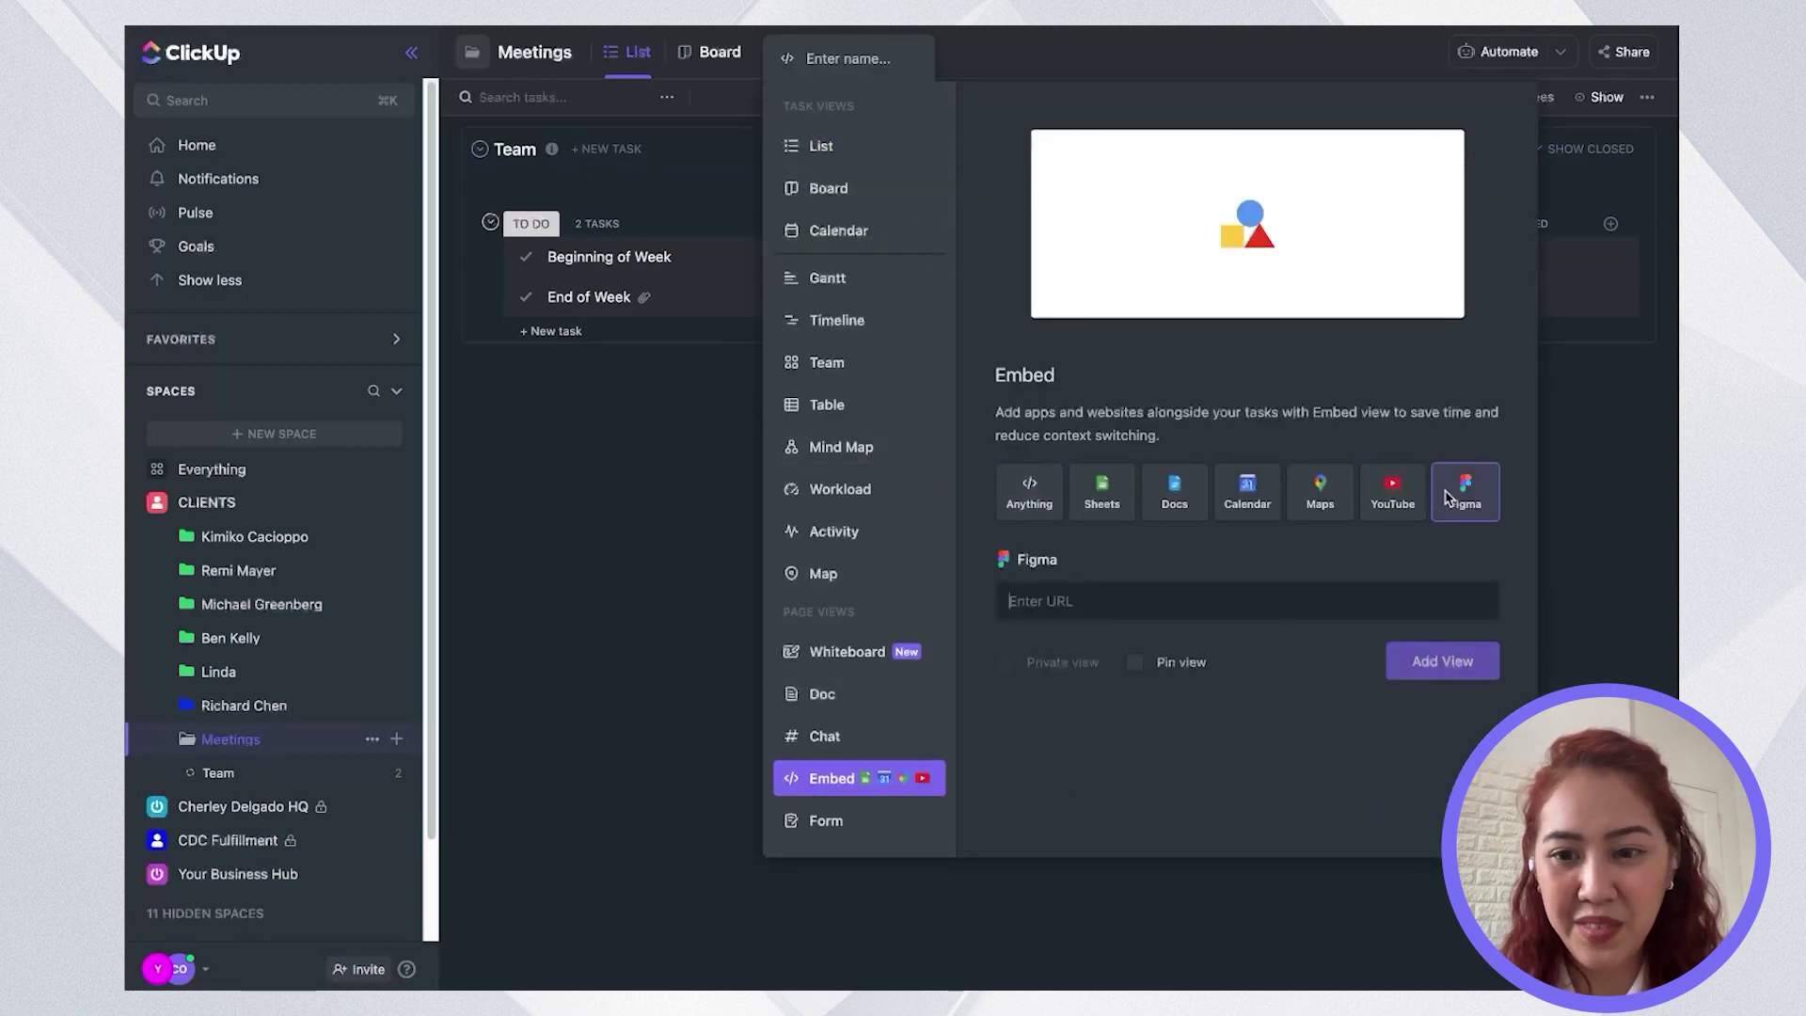
key("ctrl+v")
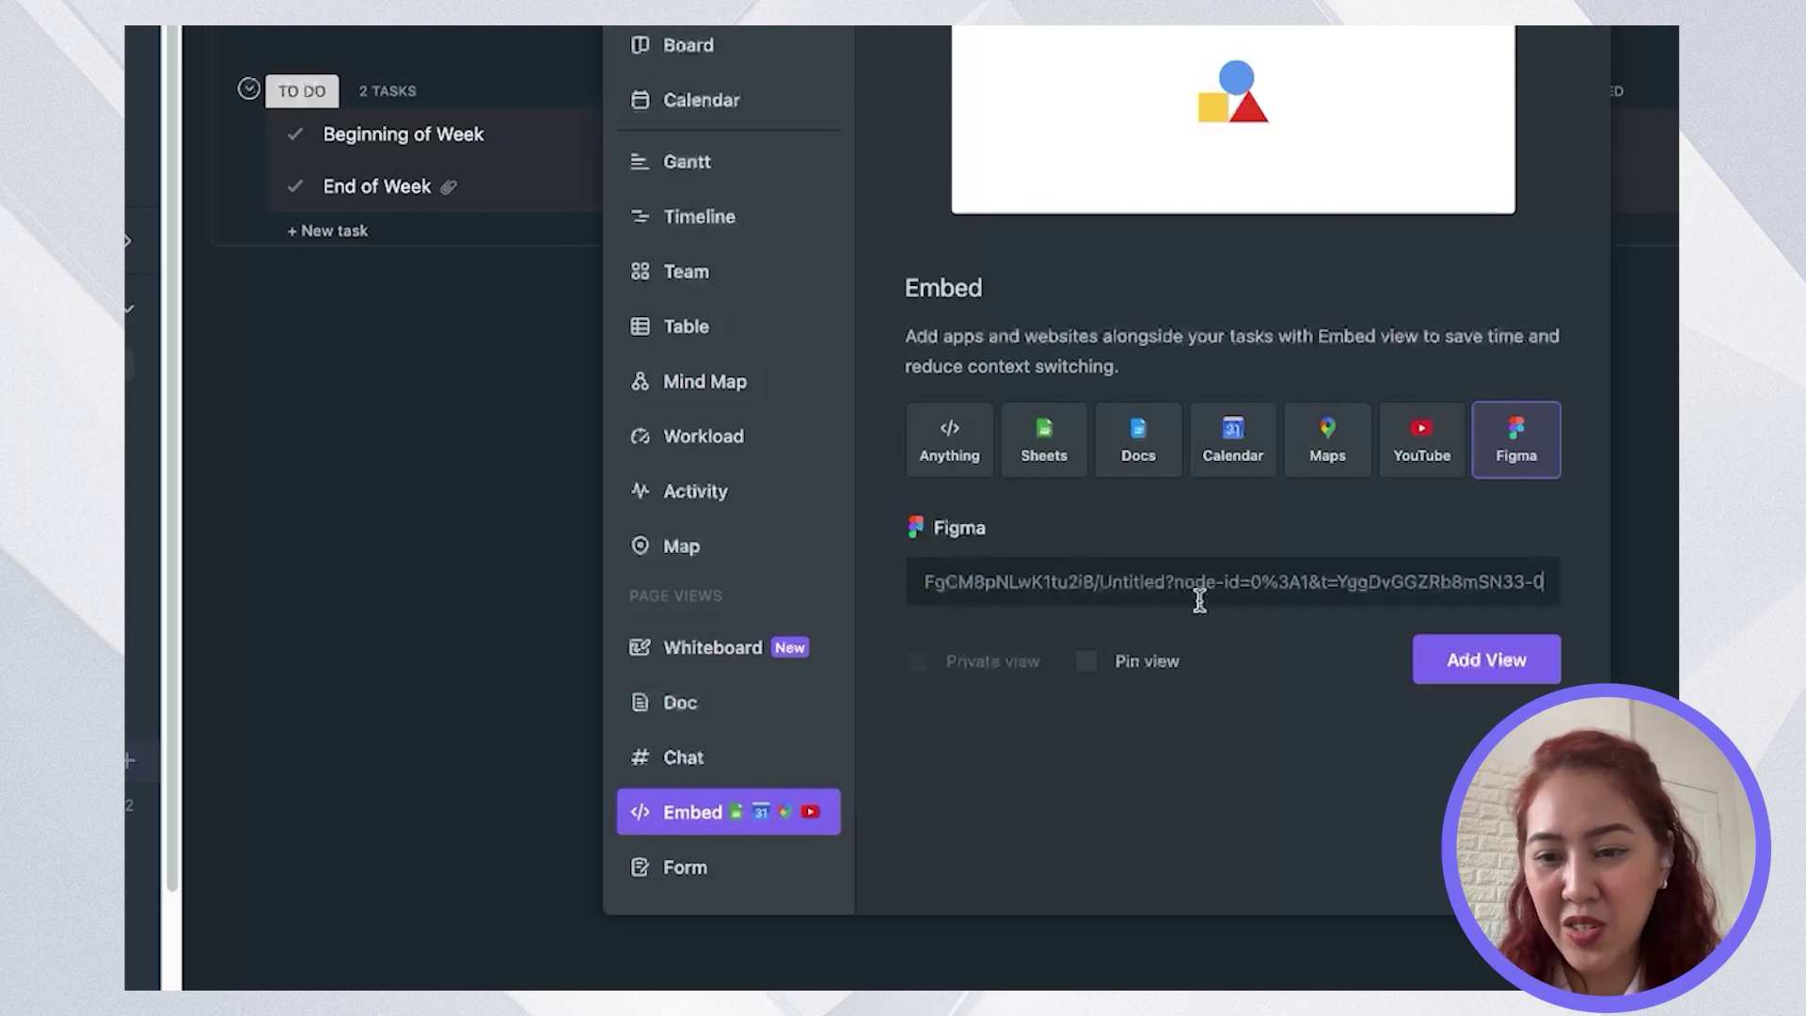
left_click(1436, 665)
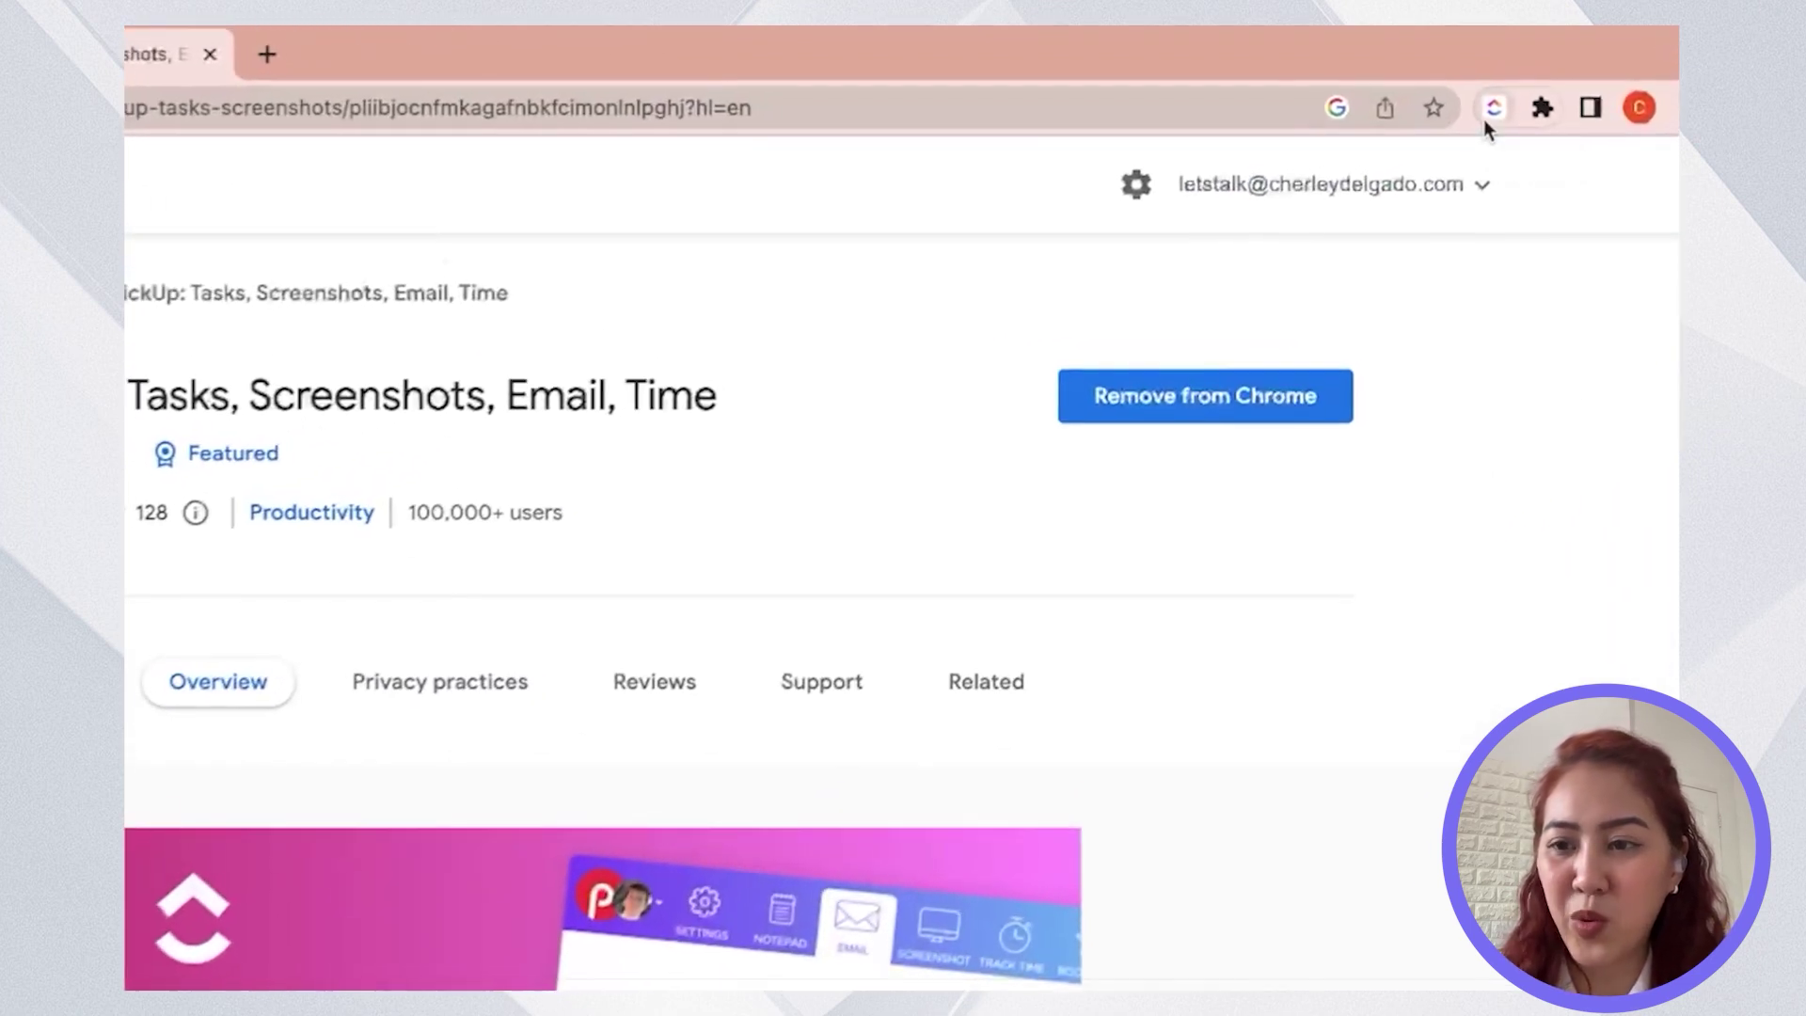
left_click(1492, 110)
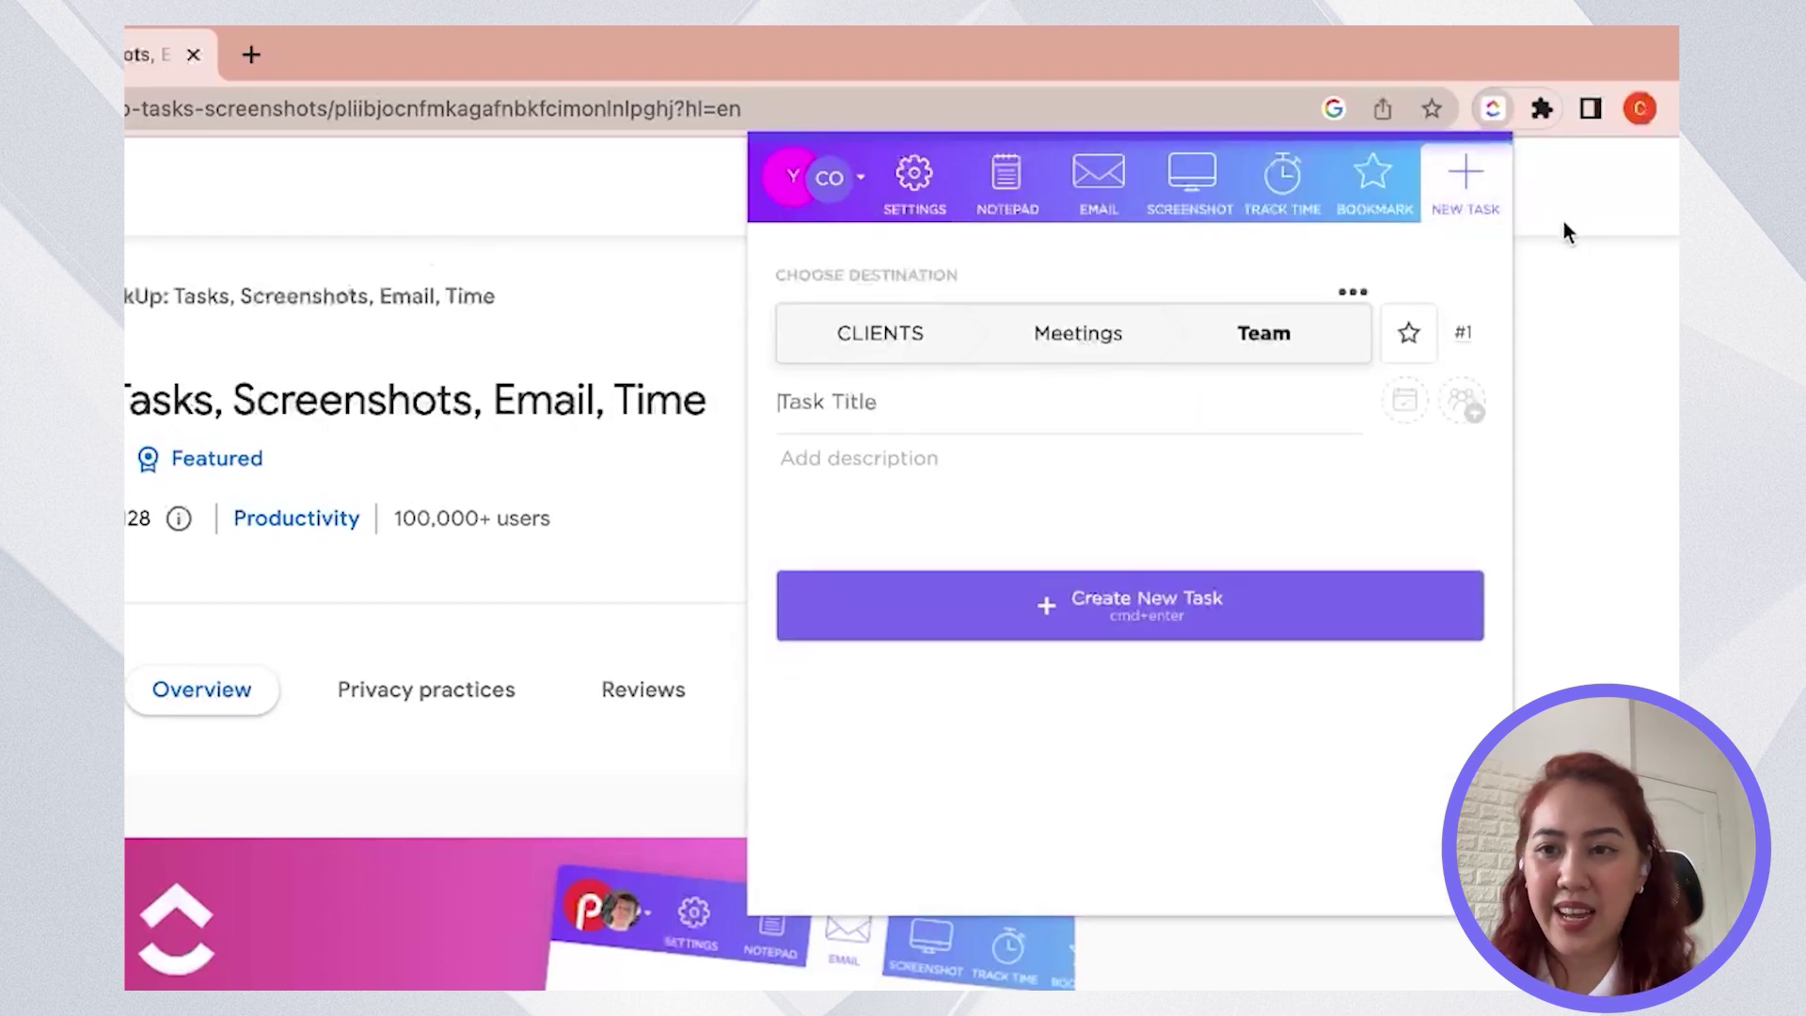
left_click(1495, 117)
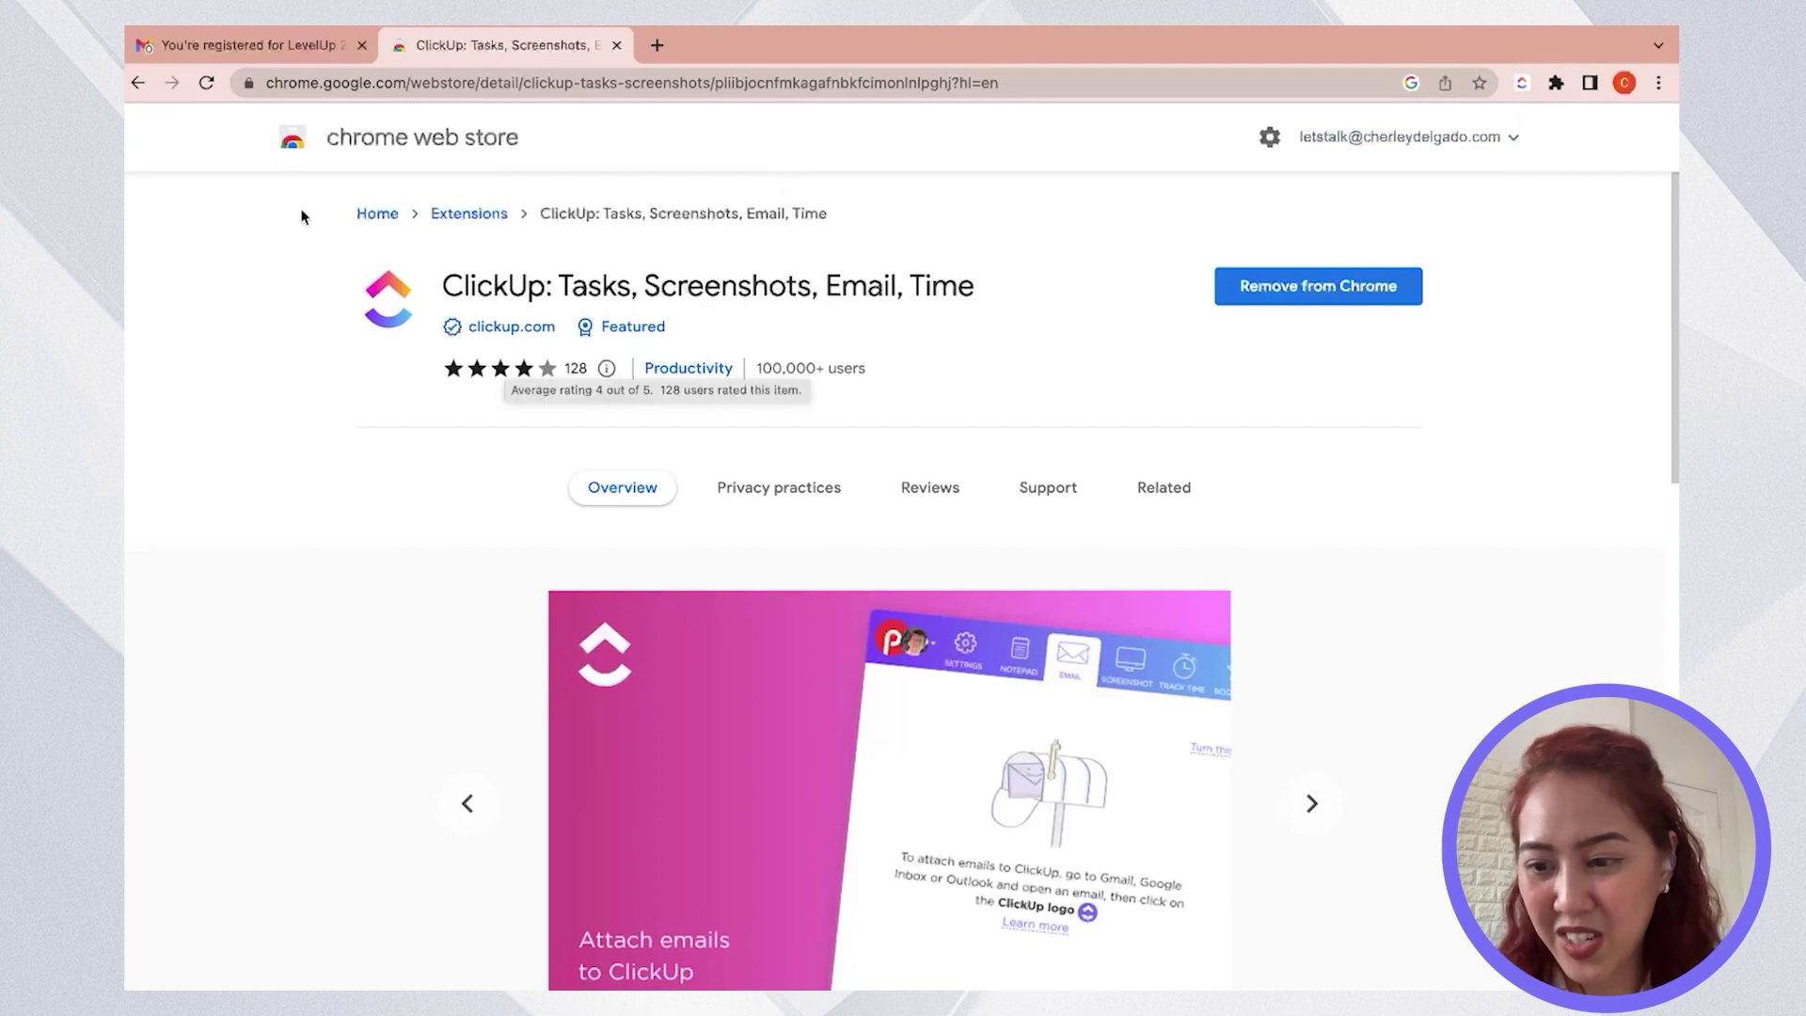
- Capture a screenshot of the LevelUp registration email with the ClickUp extension
left_click(287, 47)
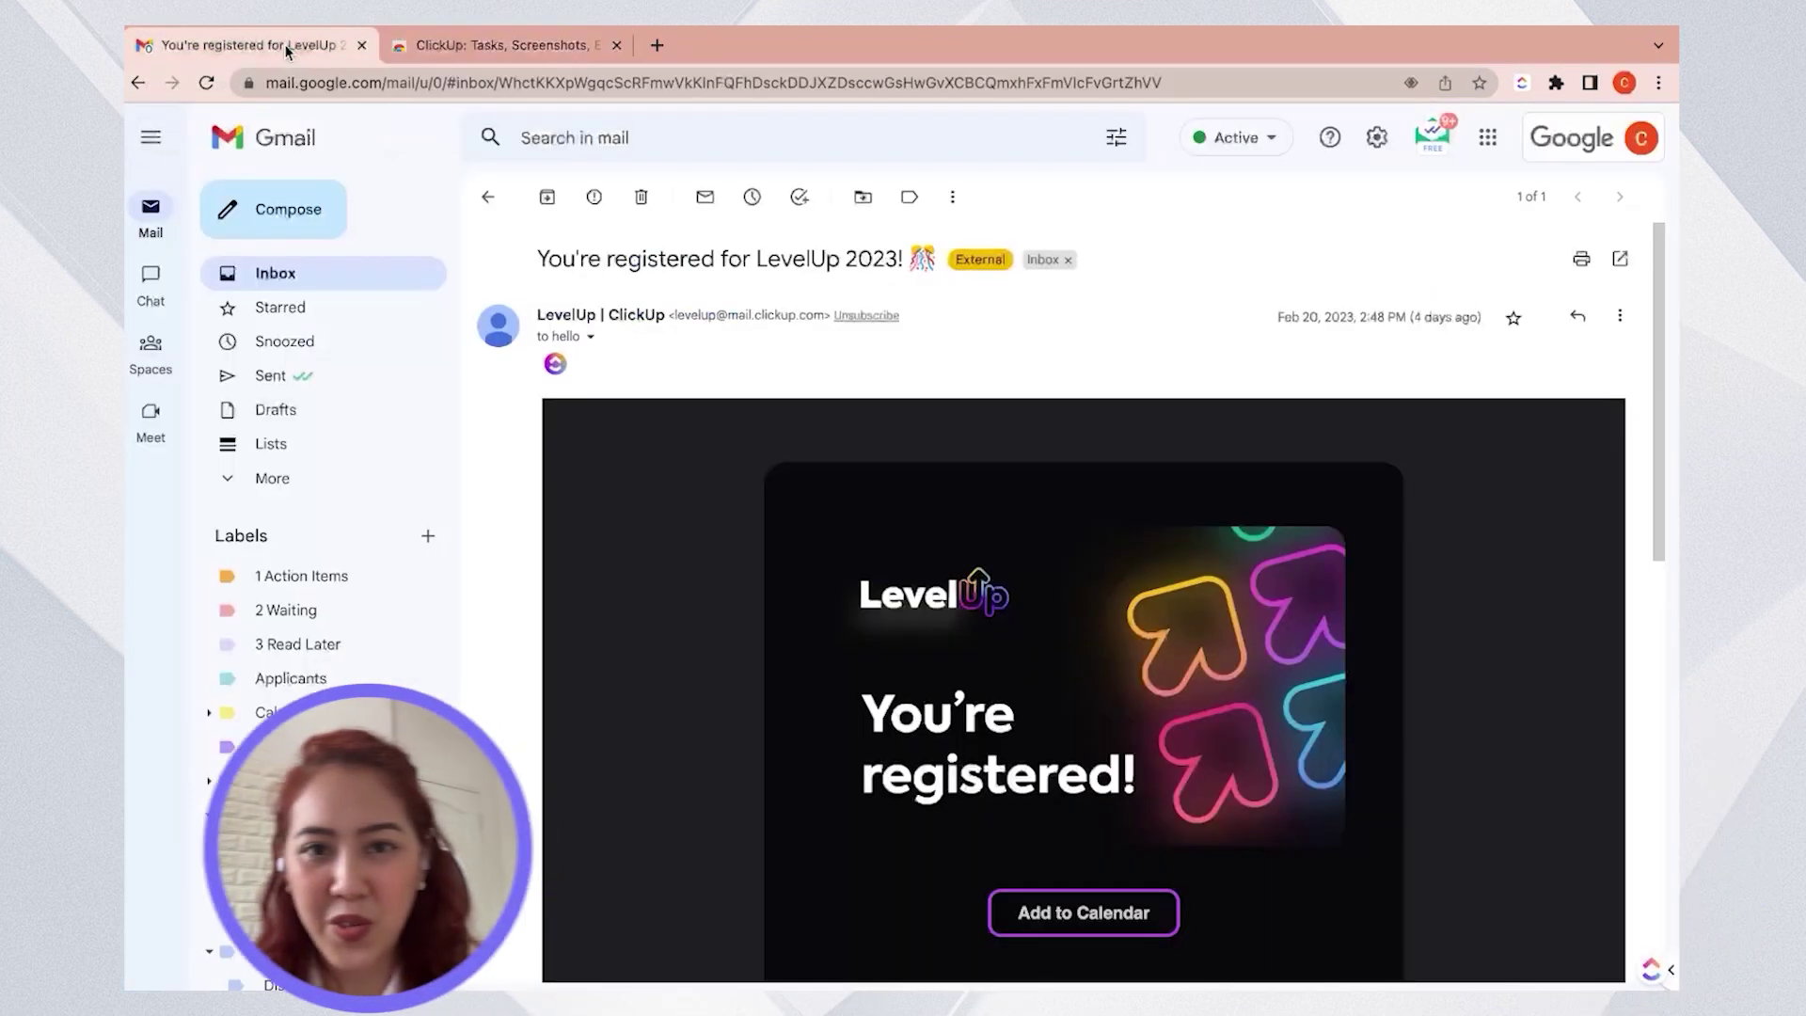
mouse_move(1650, 968)
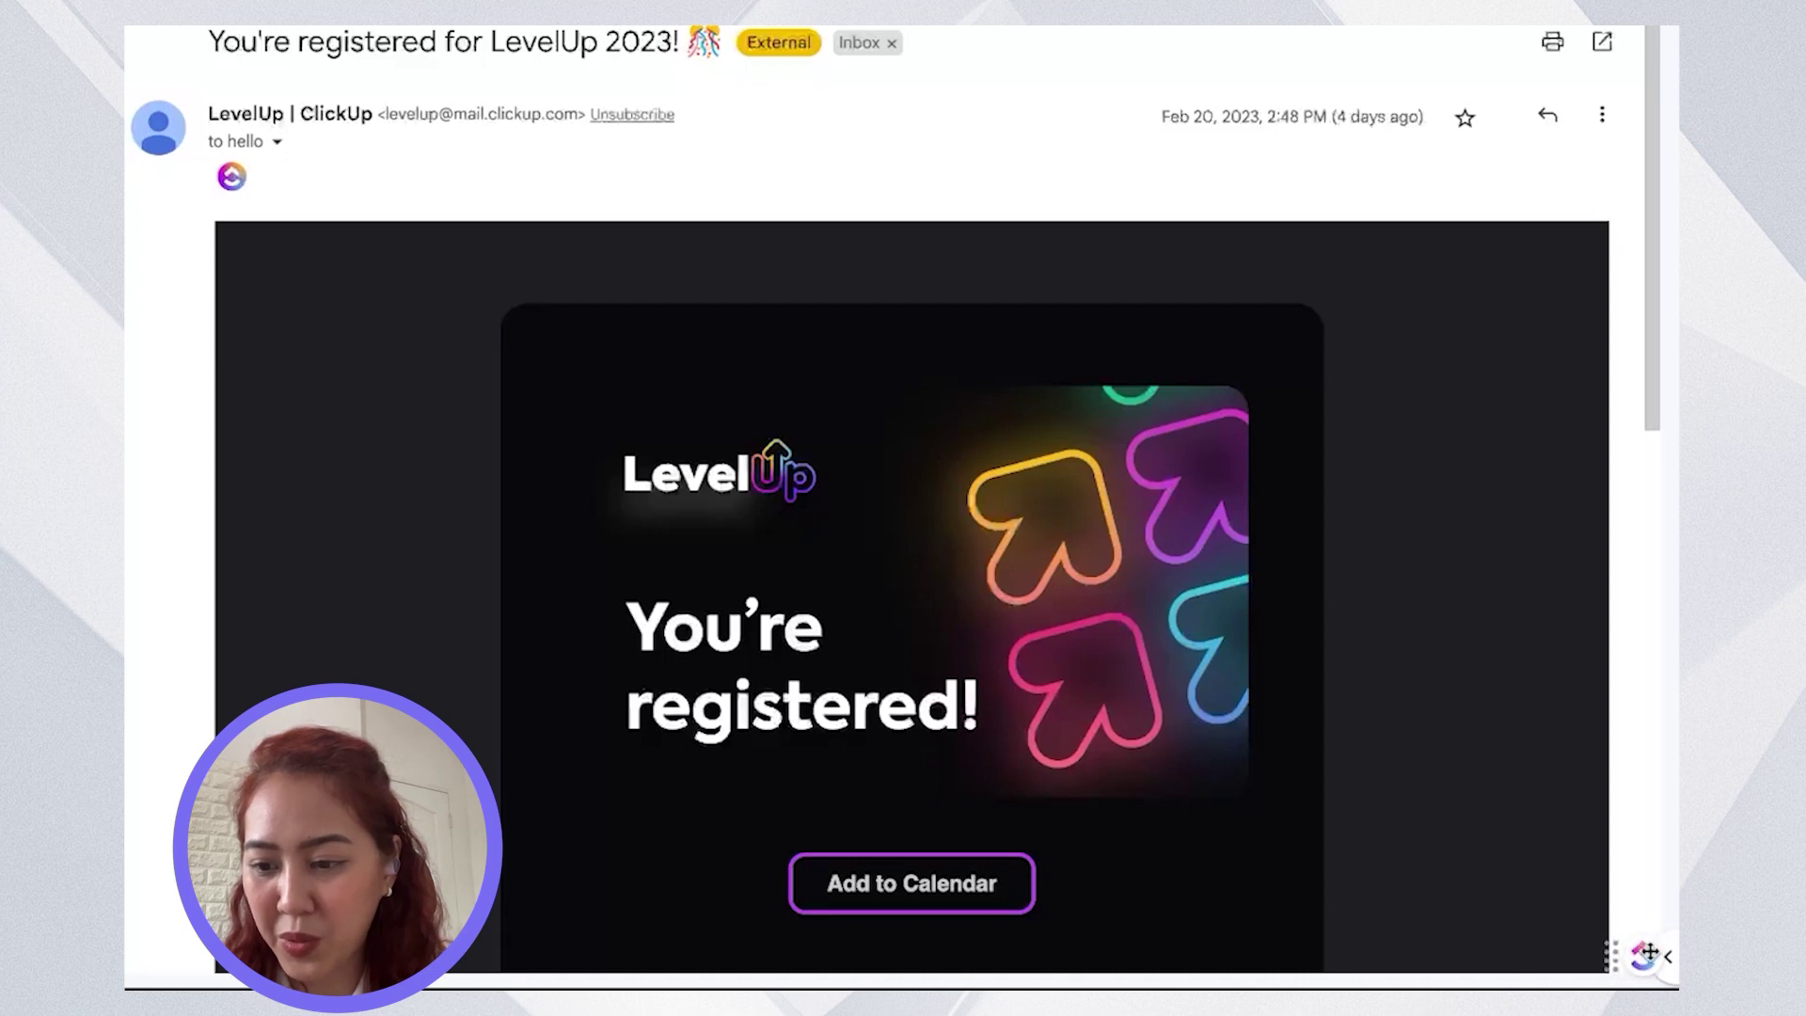
mouse_move(1642, 958)
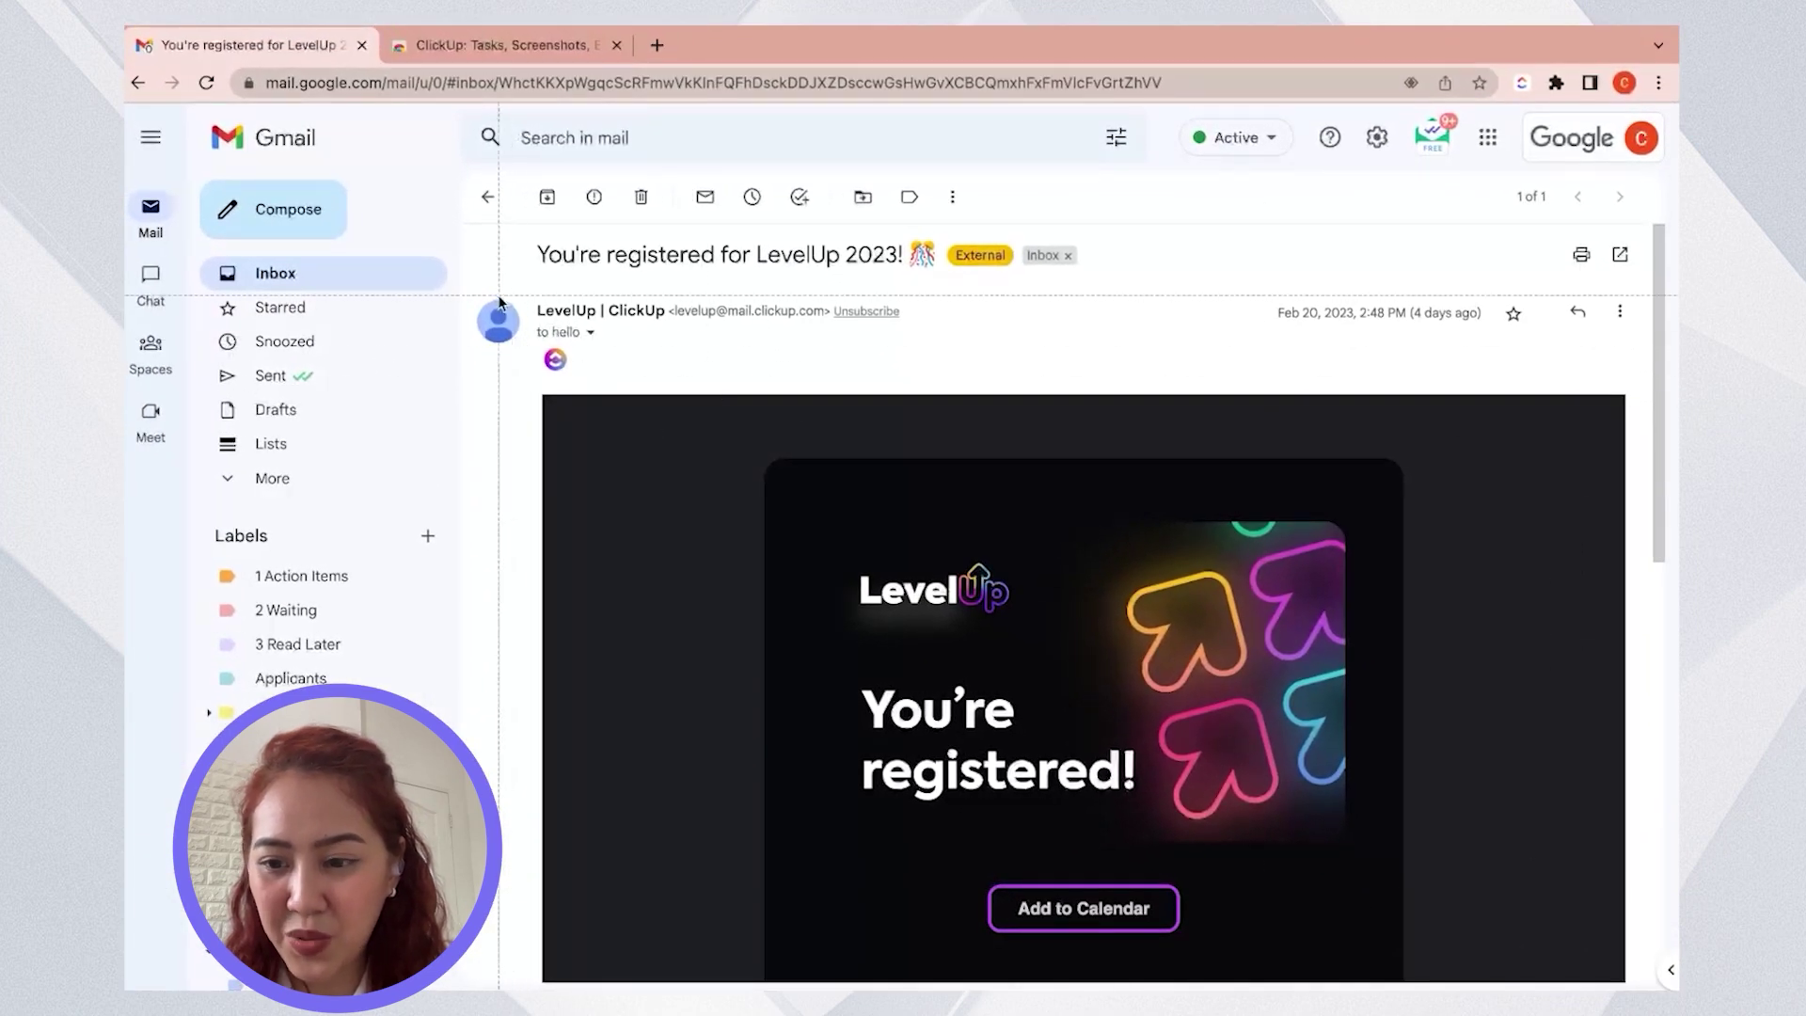
left_click_drag(477, 293, 595, 430)
left_click_drag(670, 488, 1620, 978)
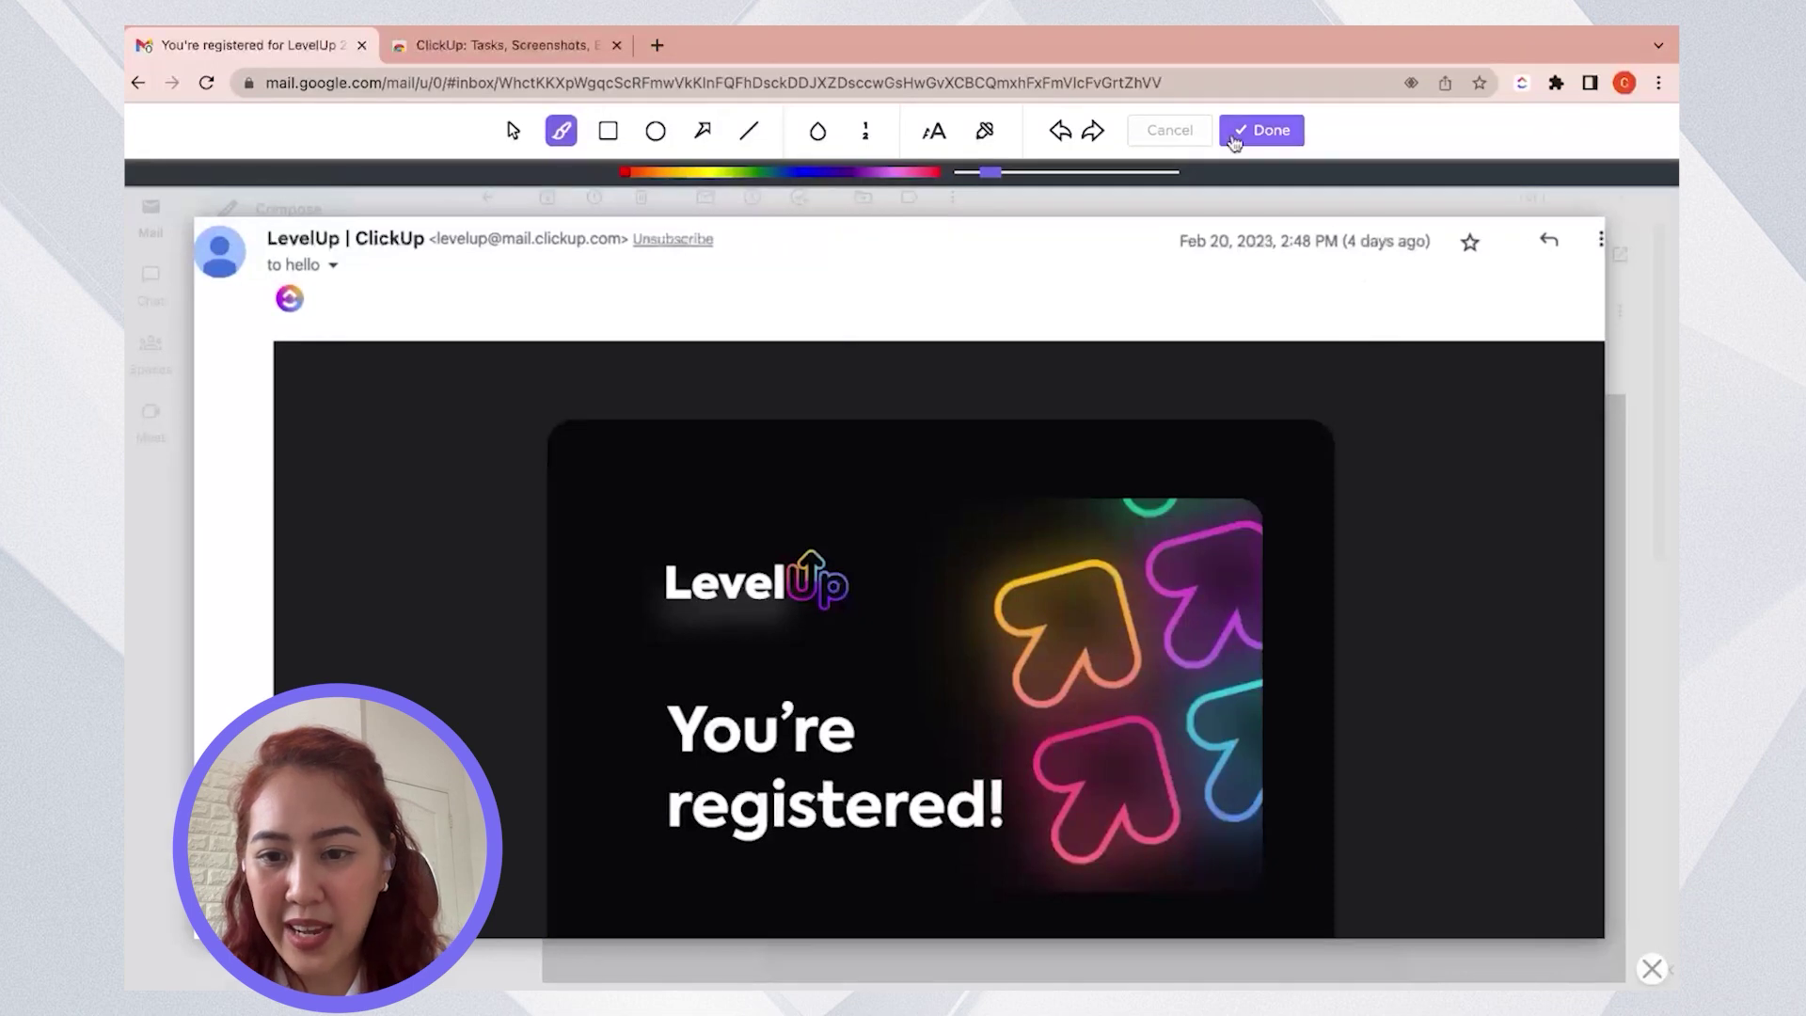
- Attach the screenshot to a new task named 'Attend LevelUp' in Team
left_click(1260, 131)
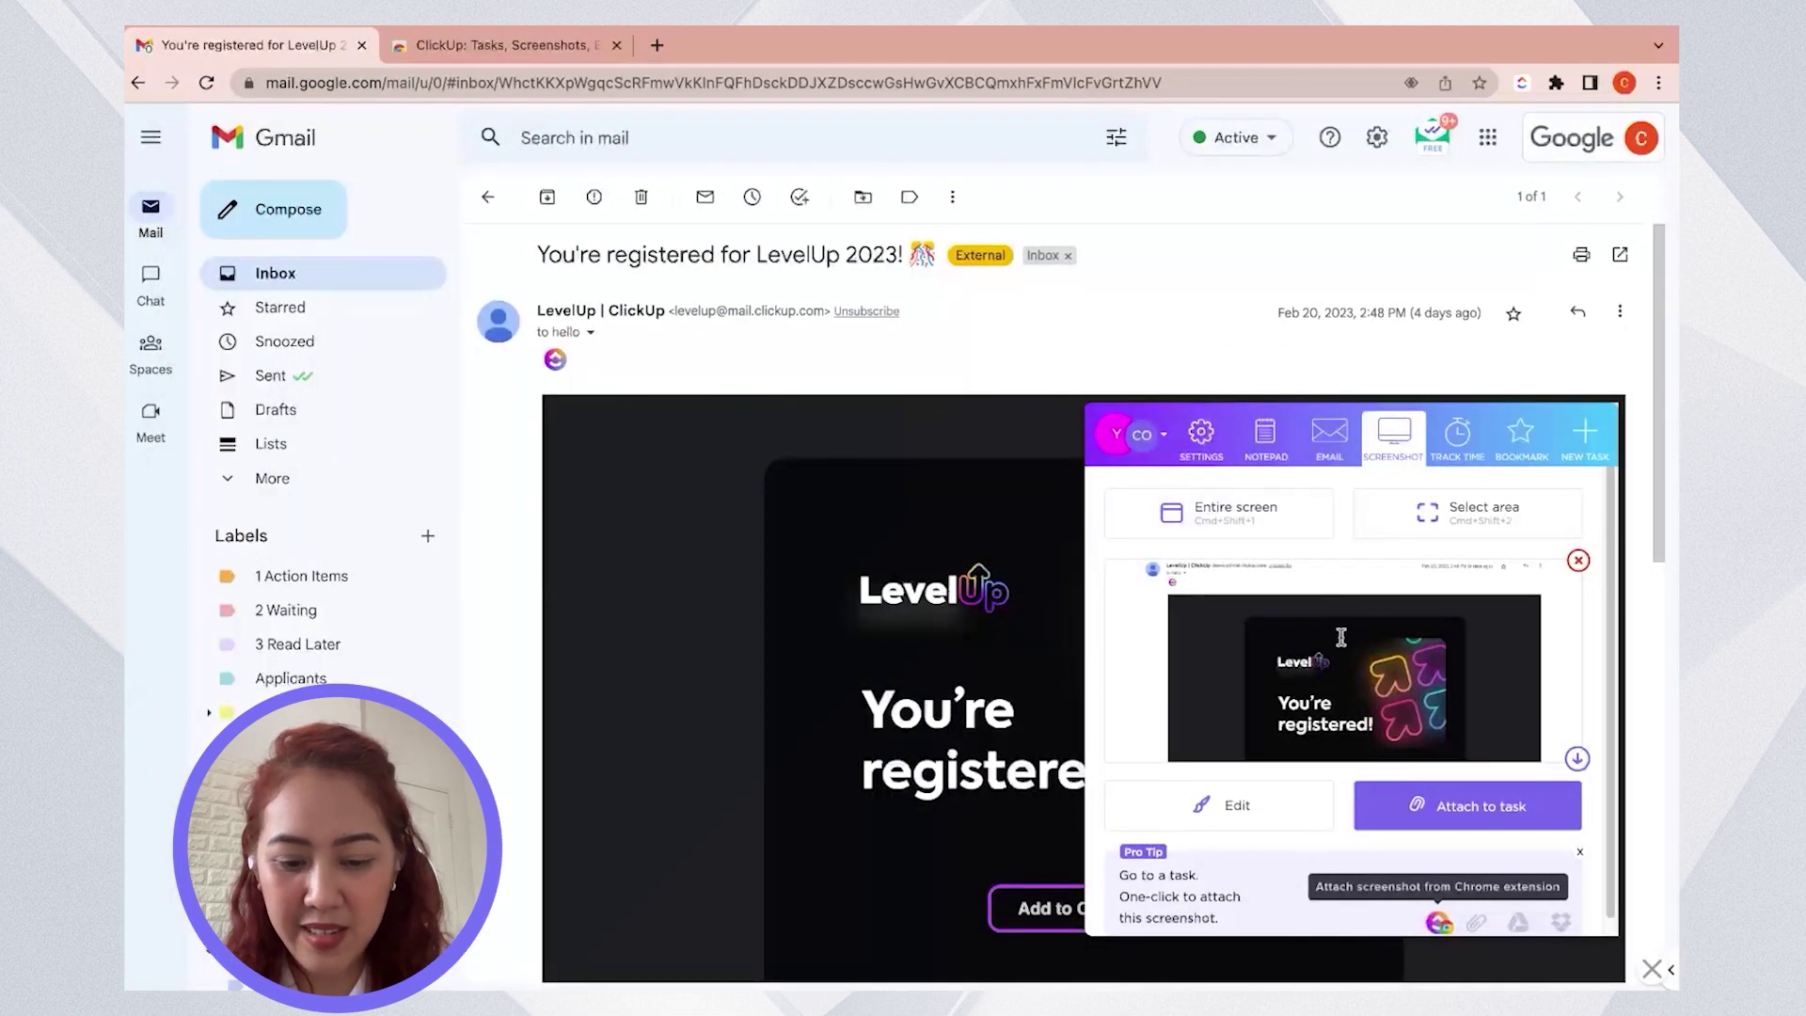
left_click(1467, 806)
type("Attend LevelUp")
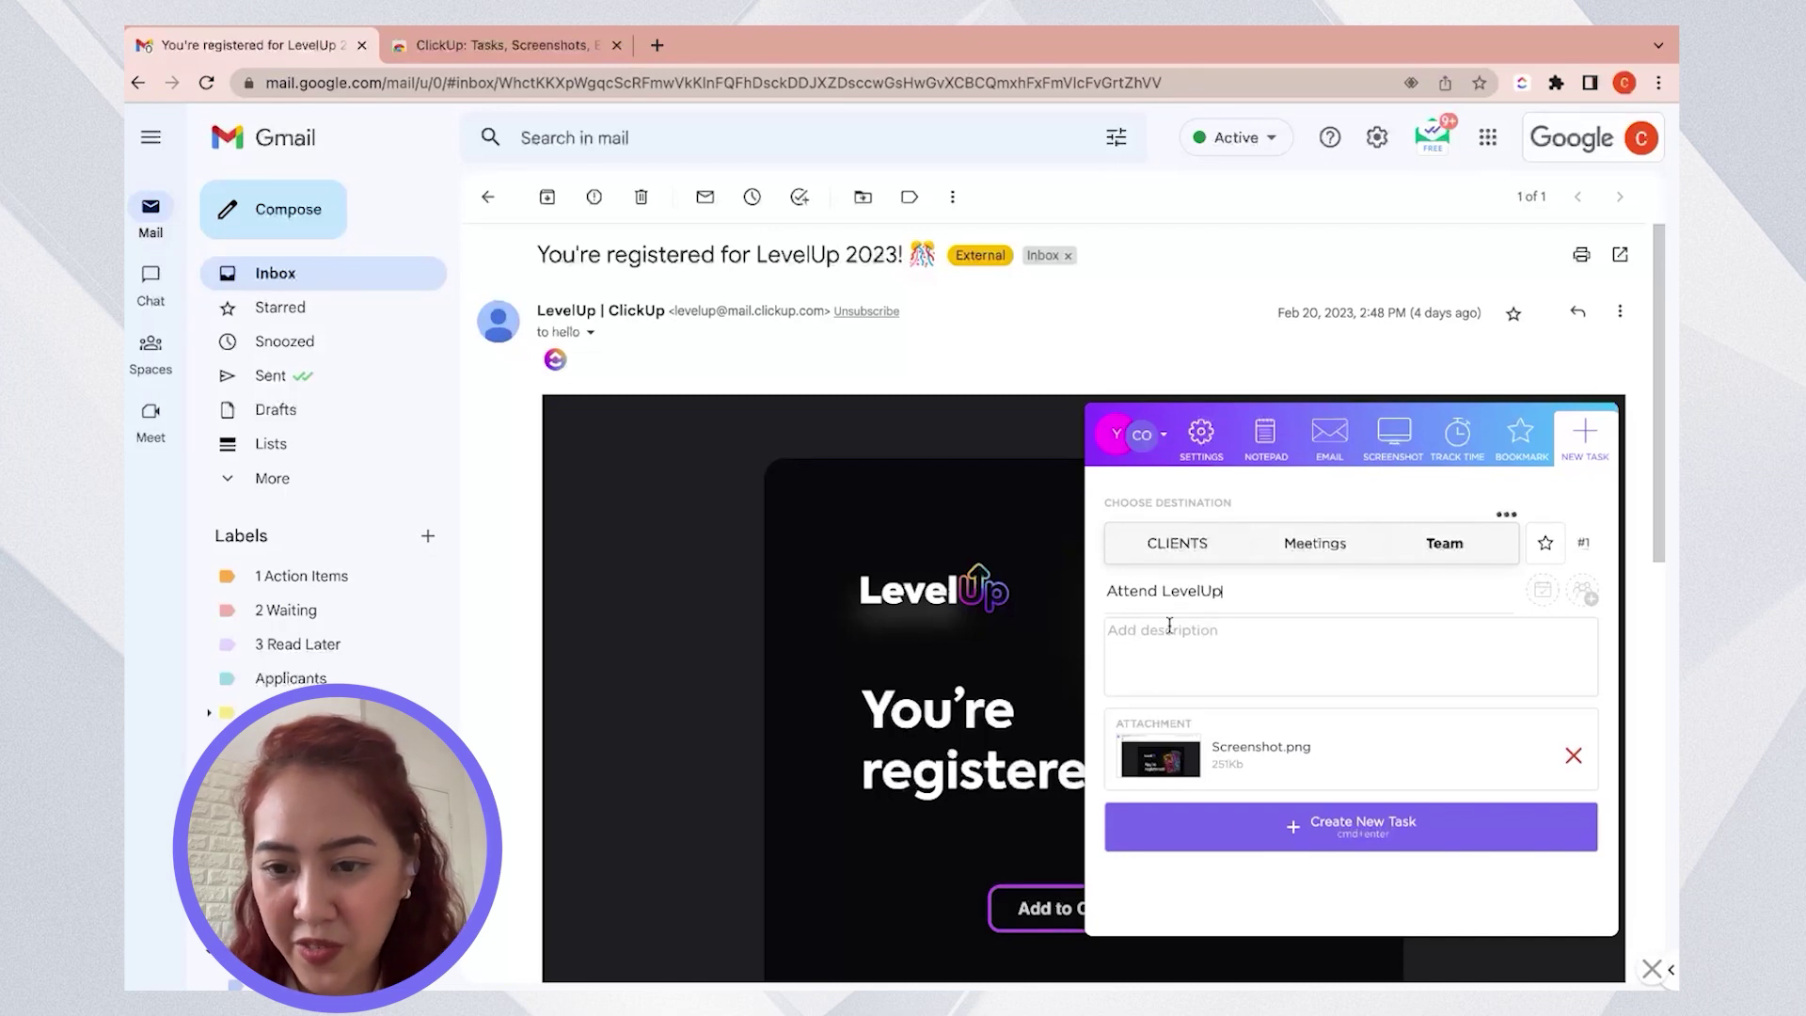
left_click(1314, 833)
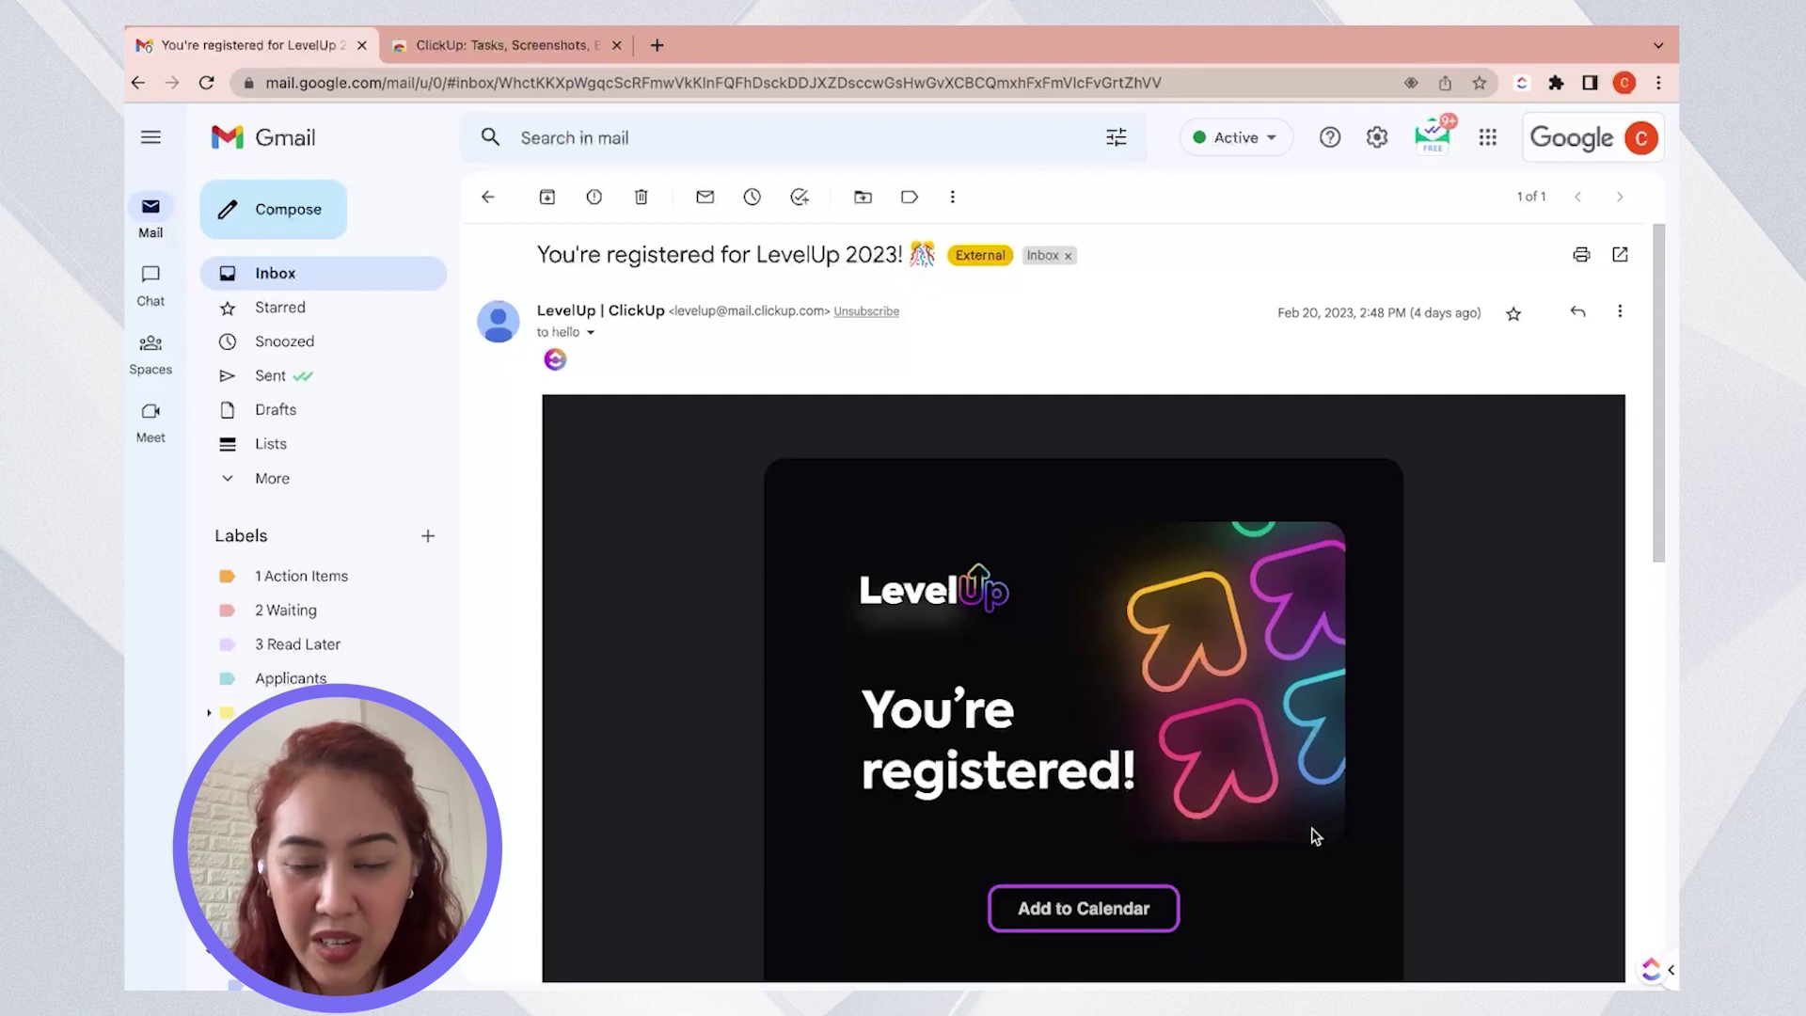
mouse_move(1651, 968)
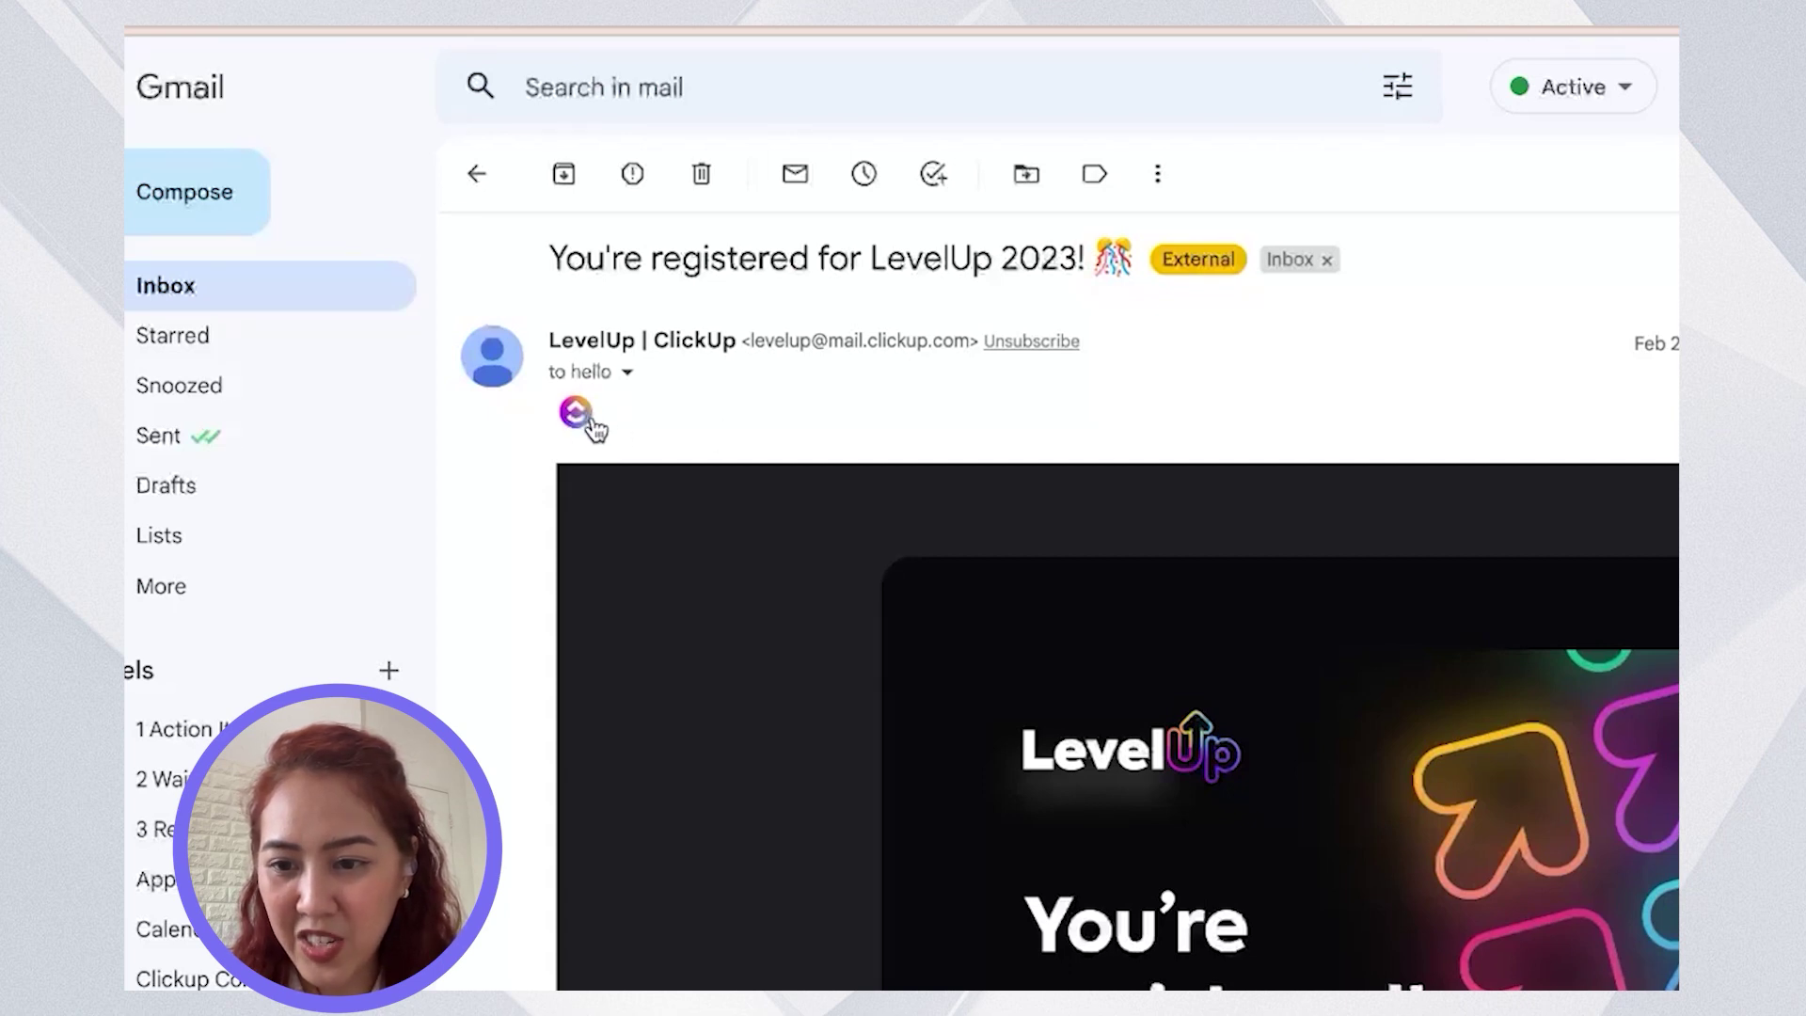
left_click(590, 424)
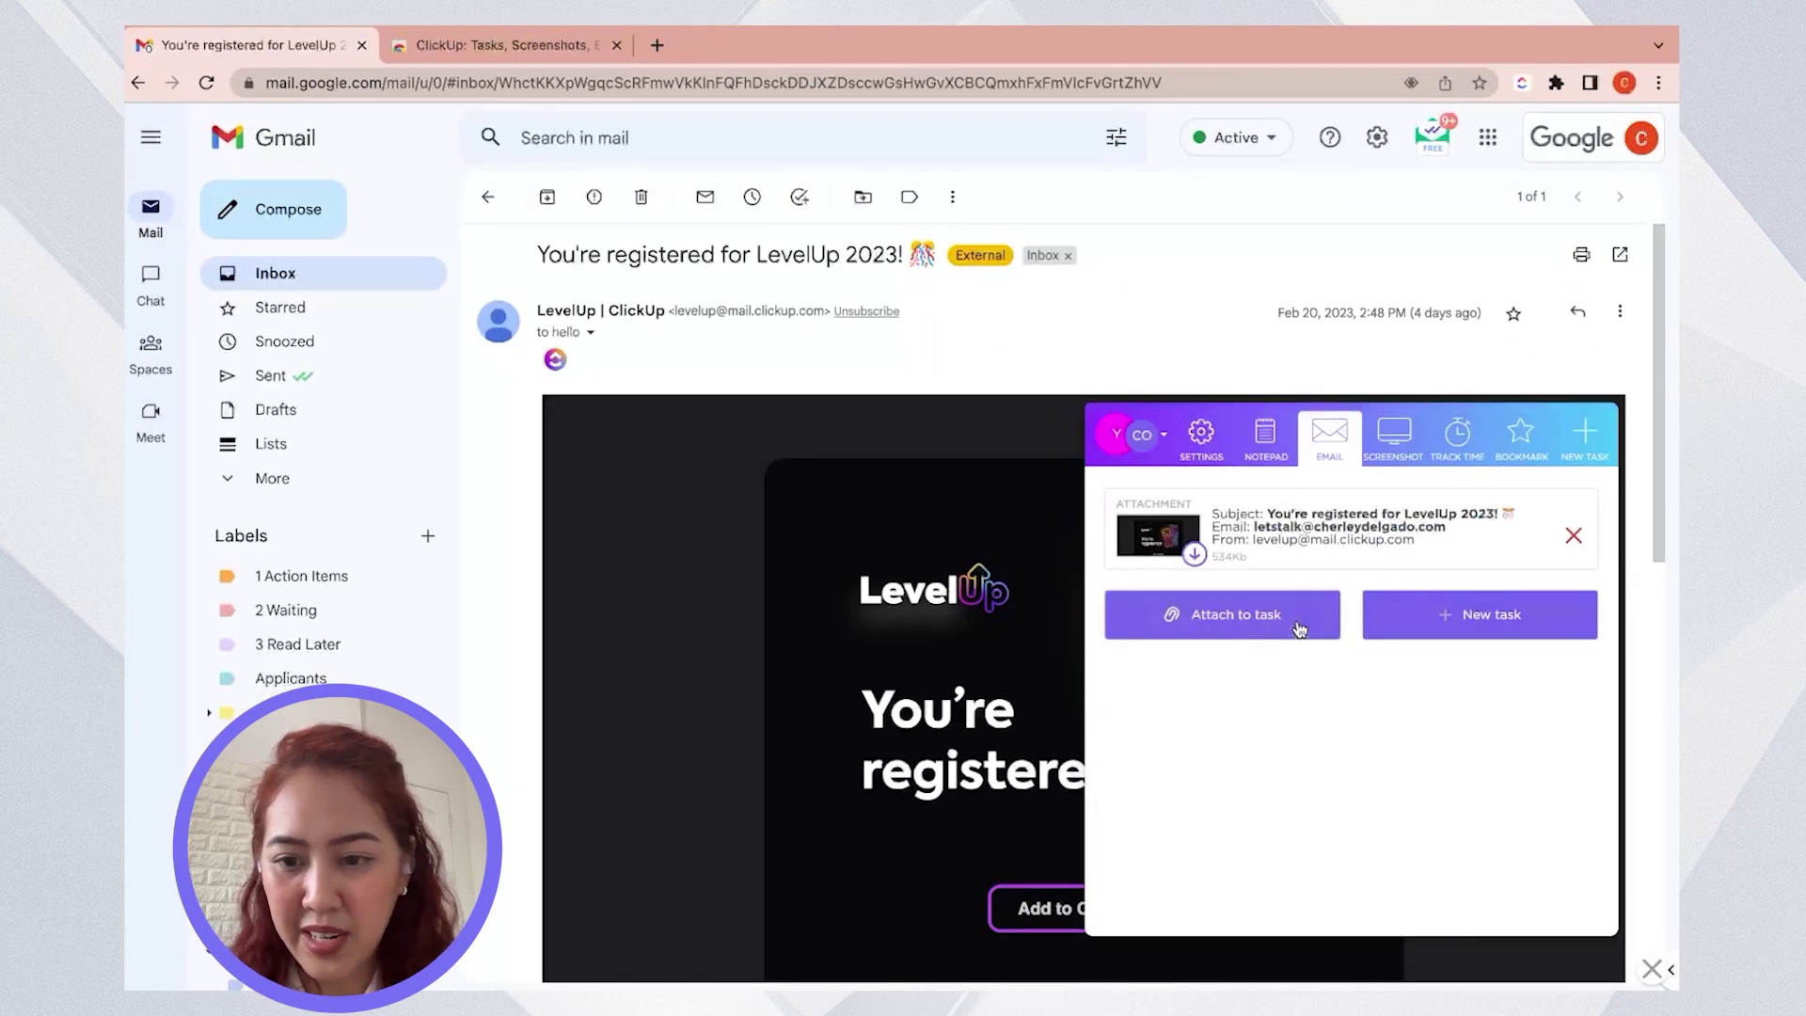
- Attach the registration email to the existing Attend LevelUp task
left_click(1298, 628)
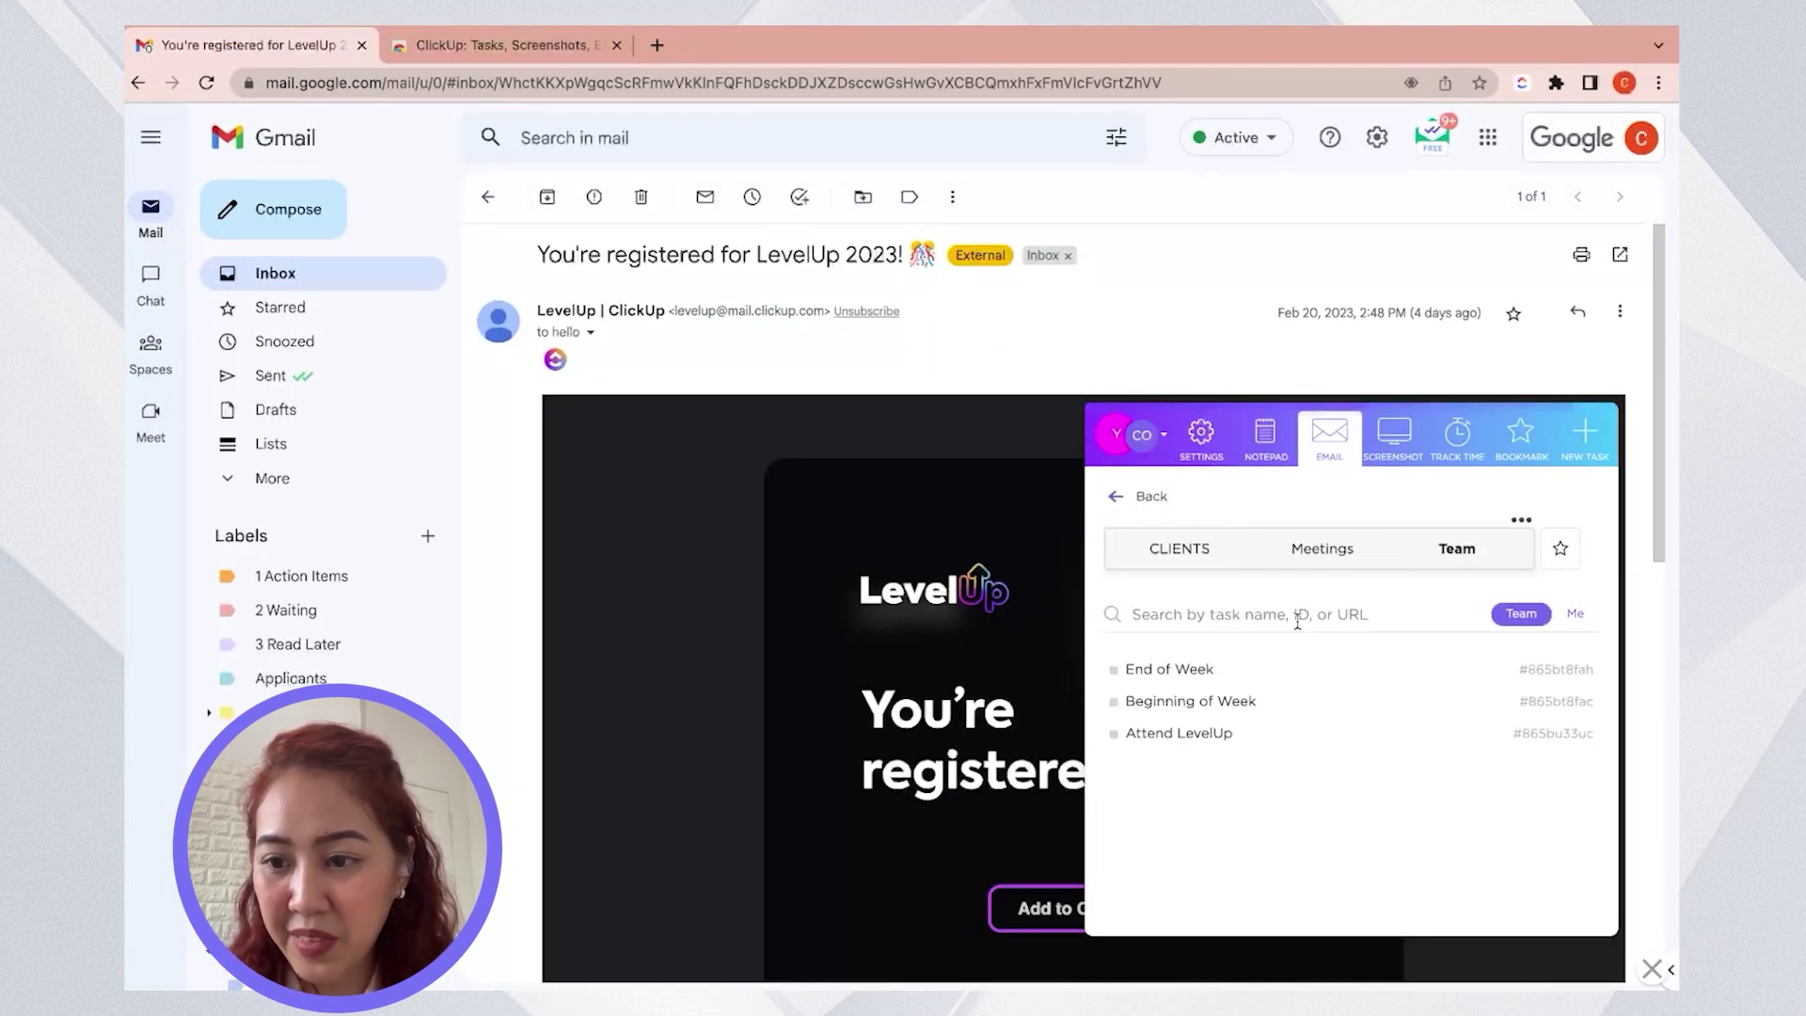
left_click(1171, 742)
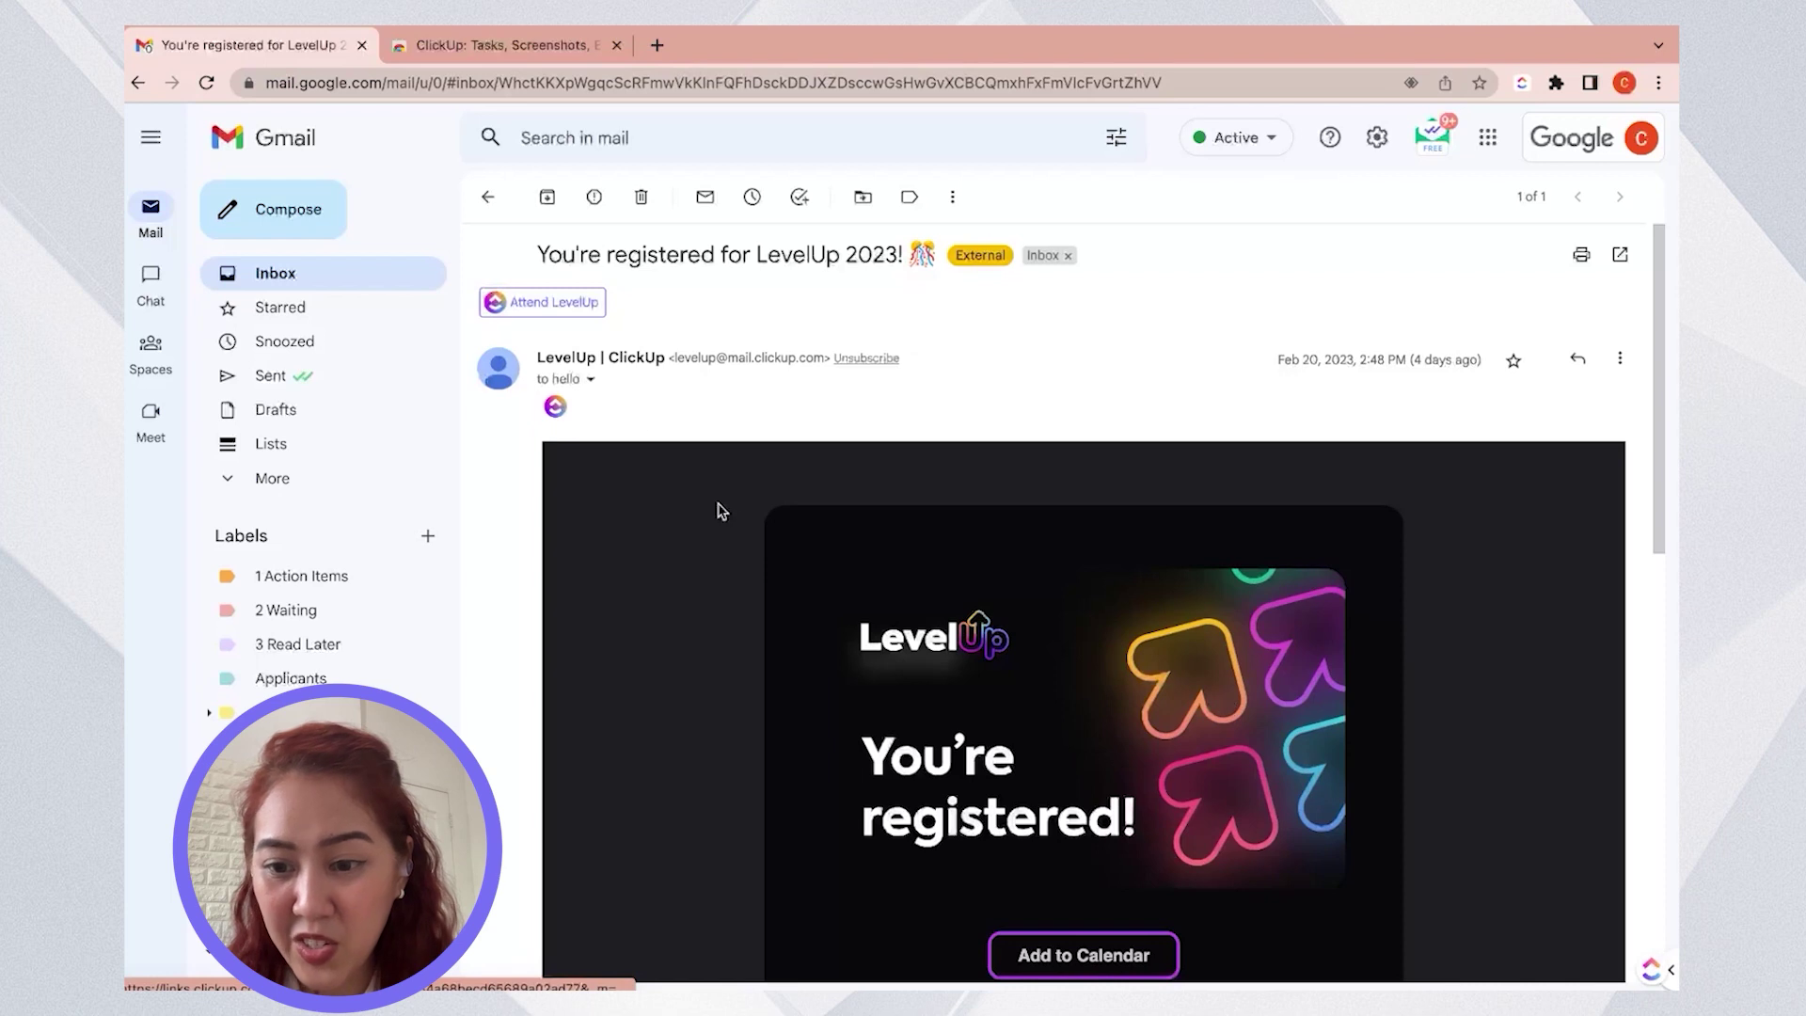
- Open the Attend LevelUp task, review its attachments and assign it to yourself
left_click(582, 299)
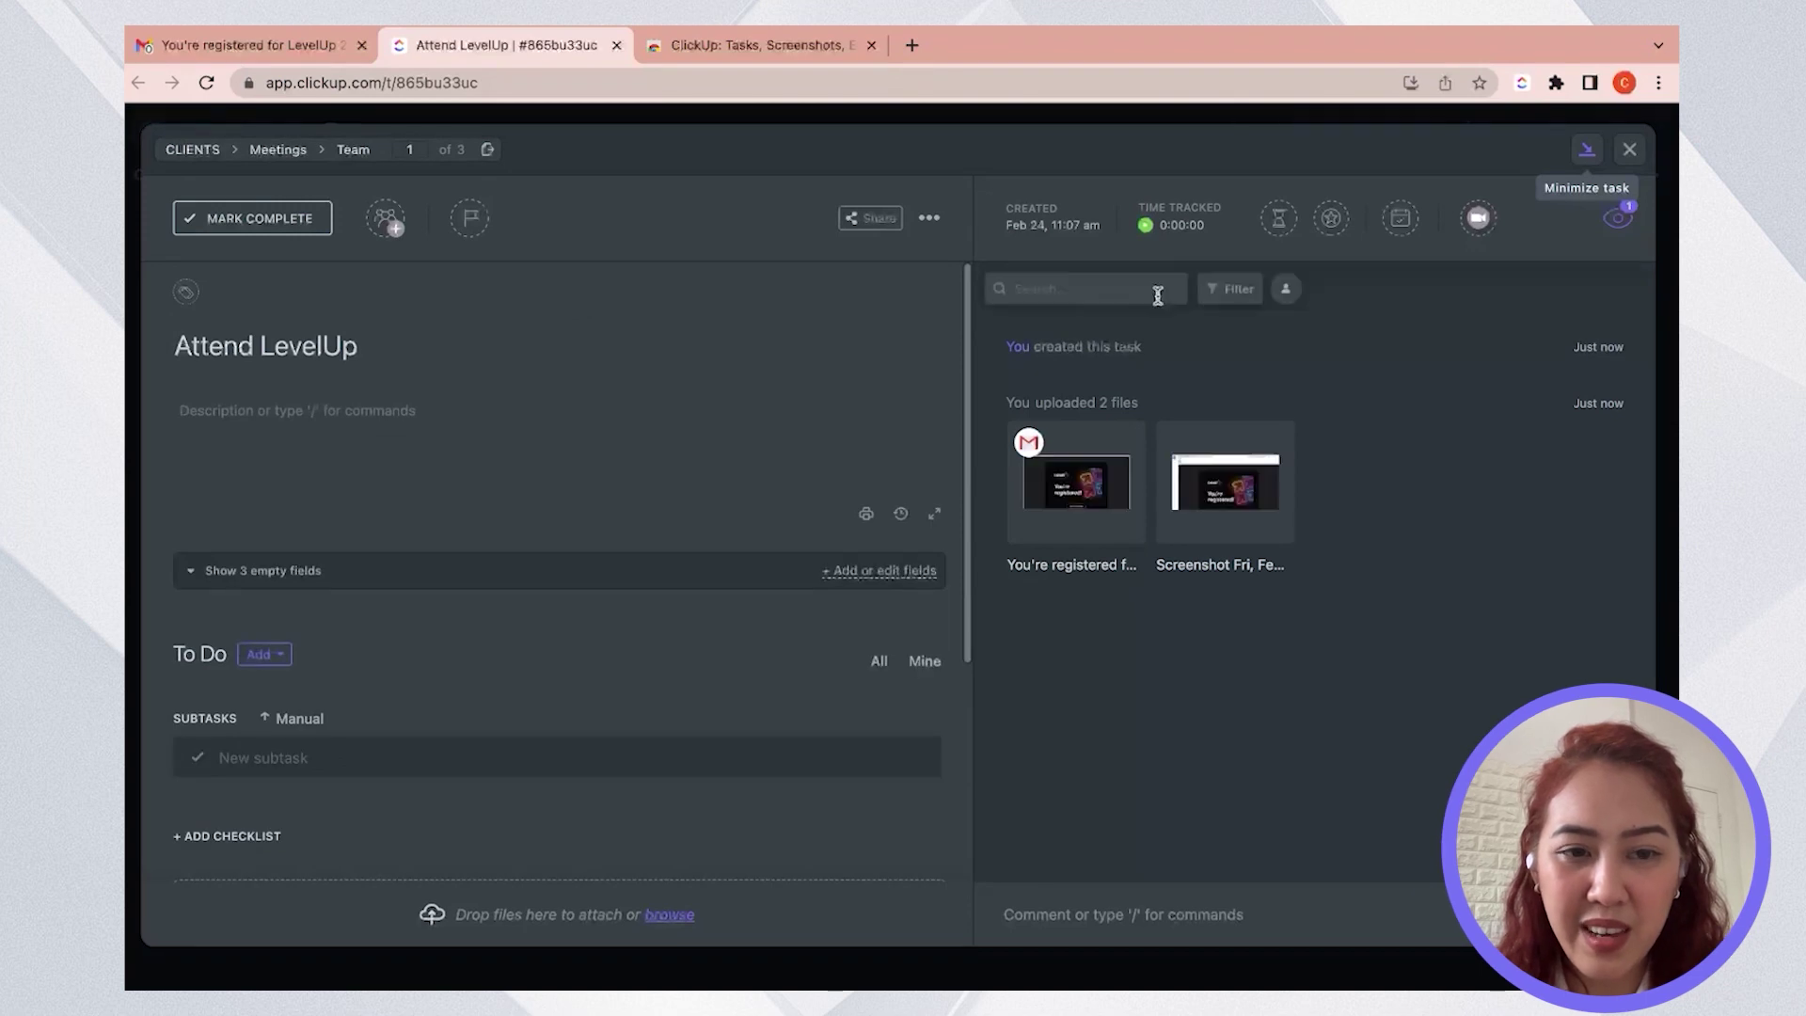
scroll(626, 615, "down", 1)
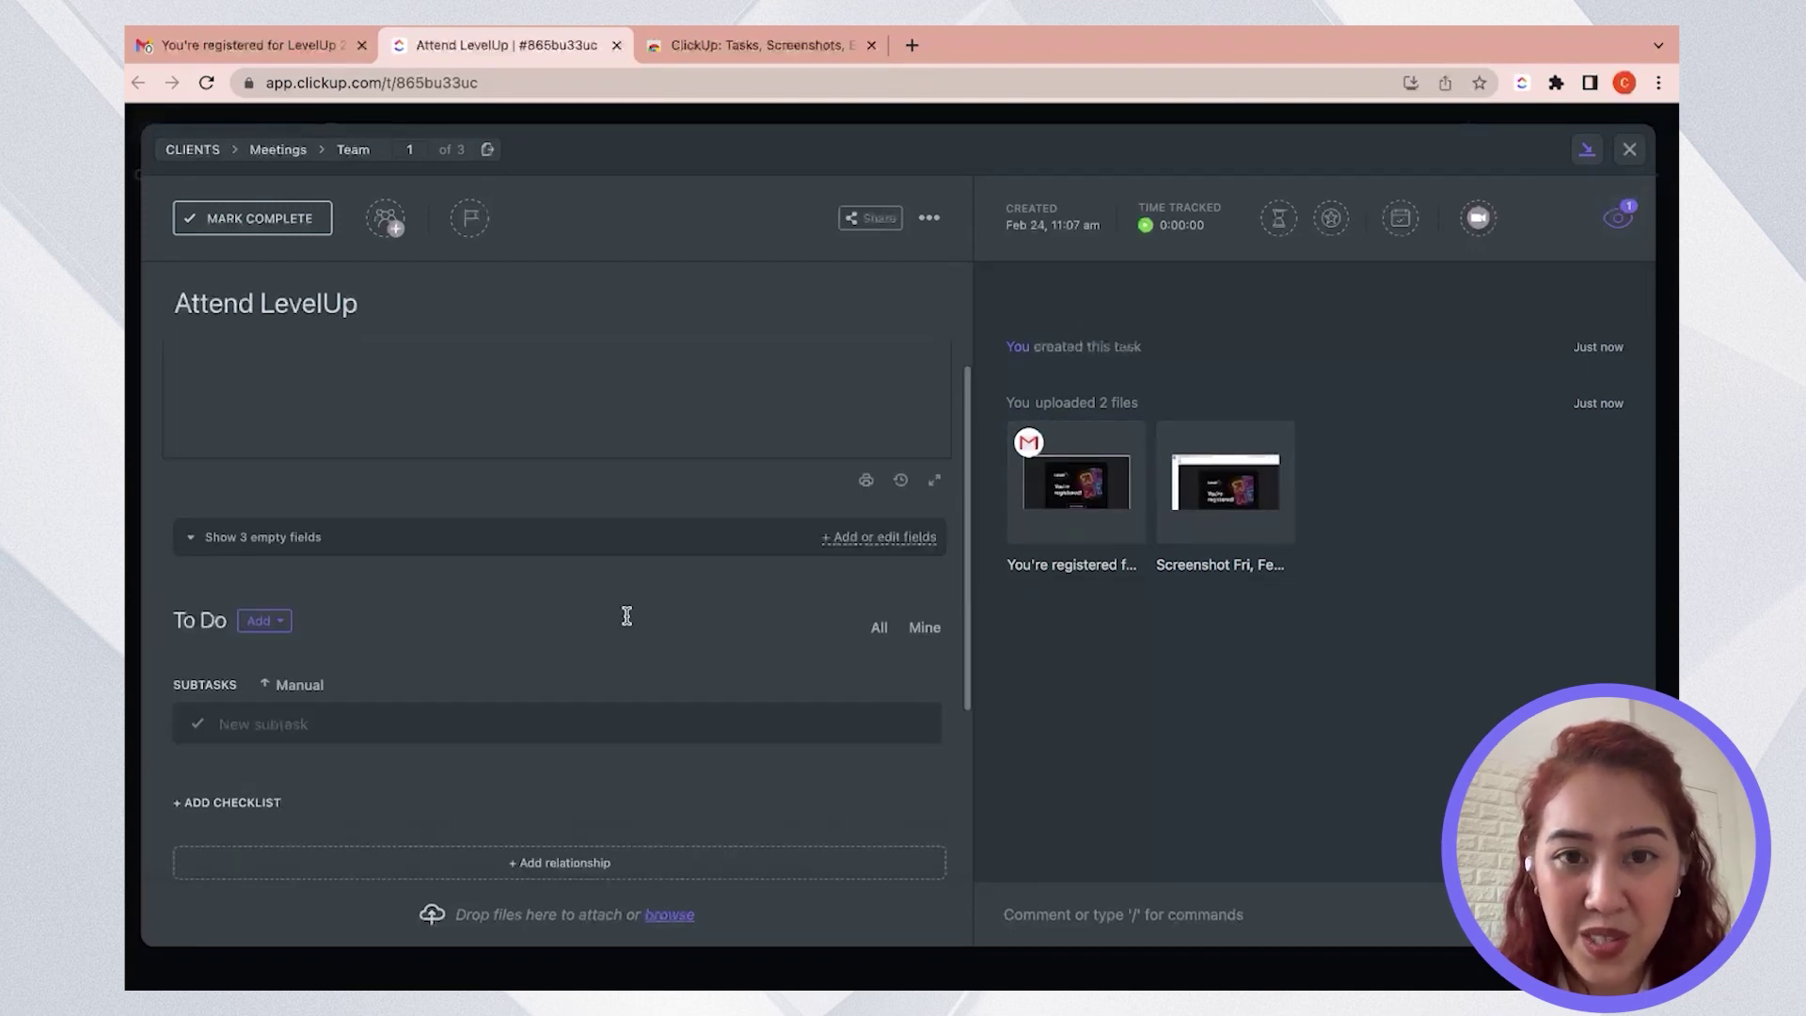
scroll(626, 615, "down", 5)
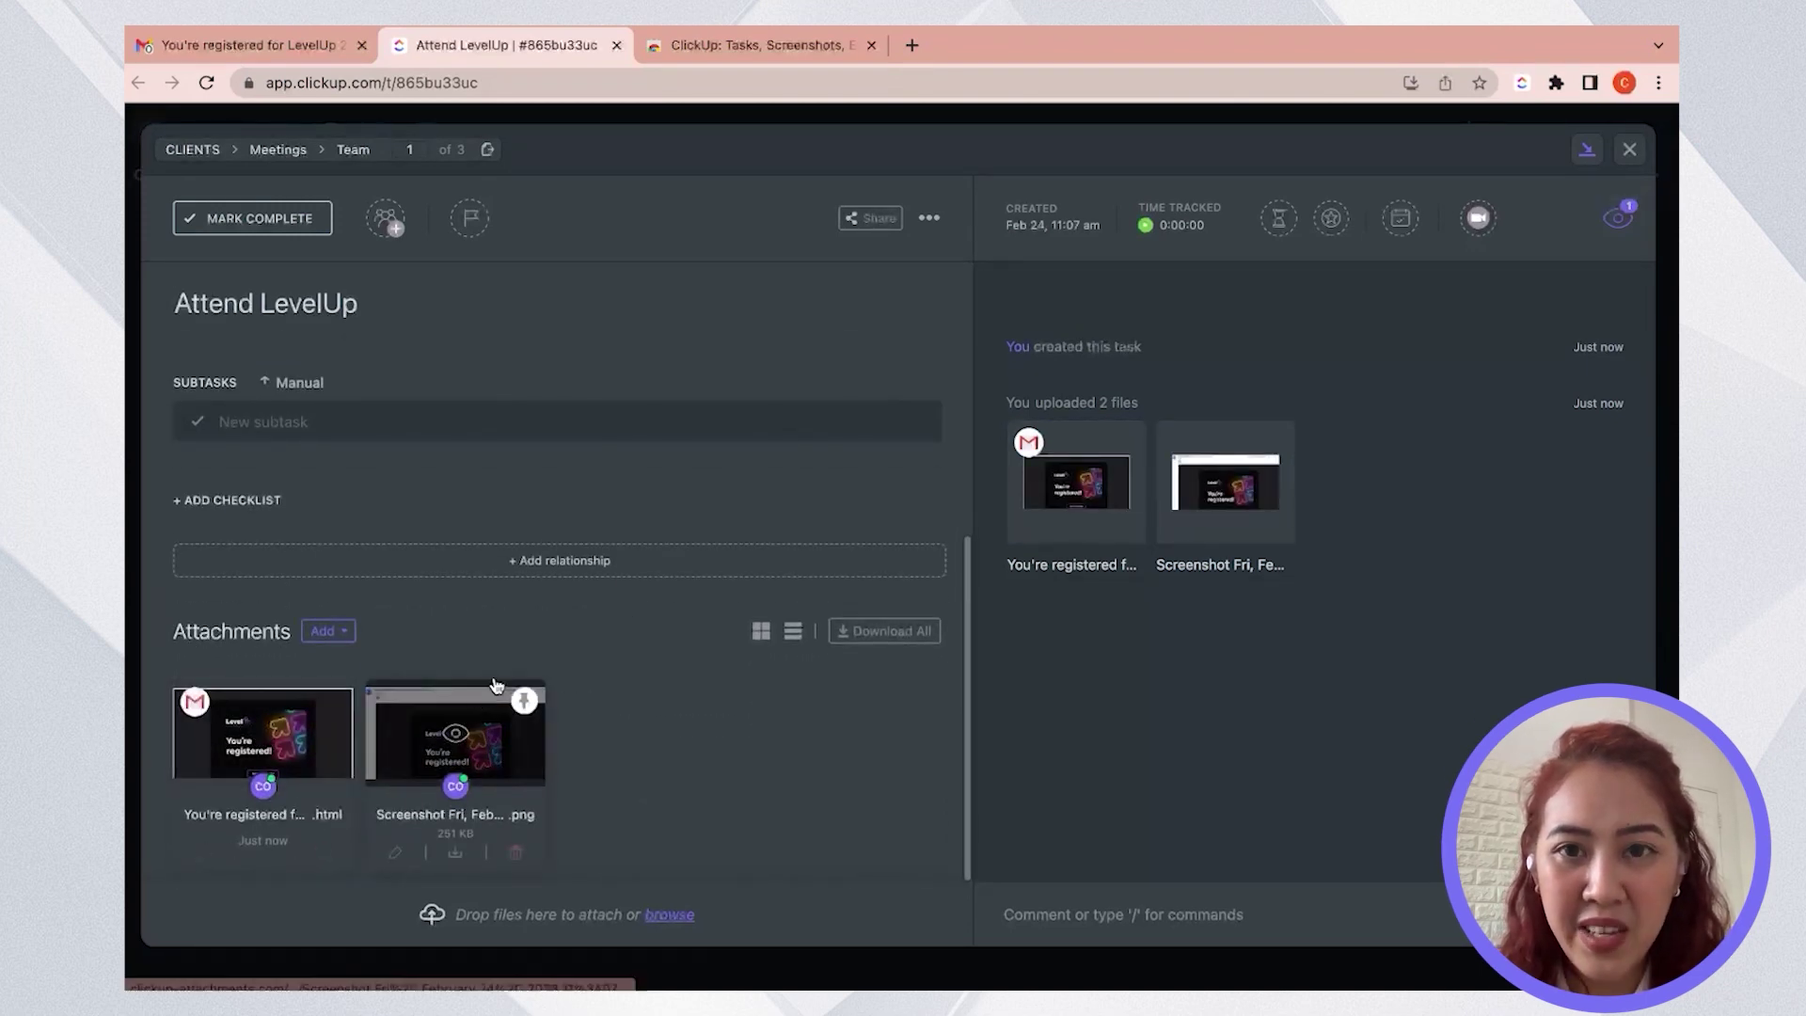
mouse_move(1088, 280)
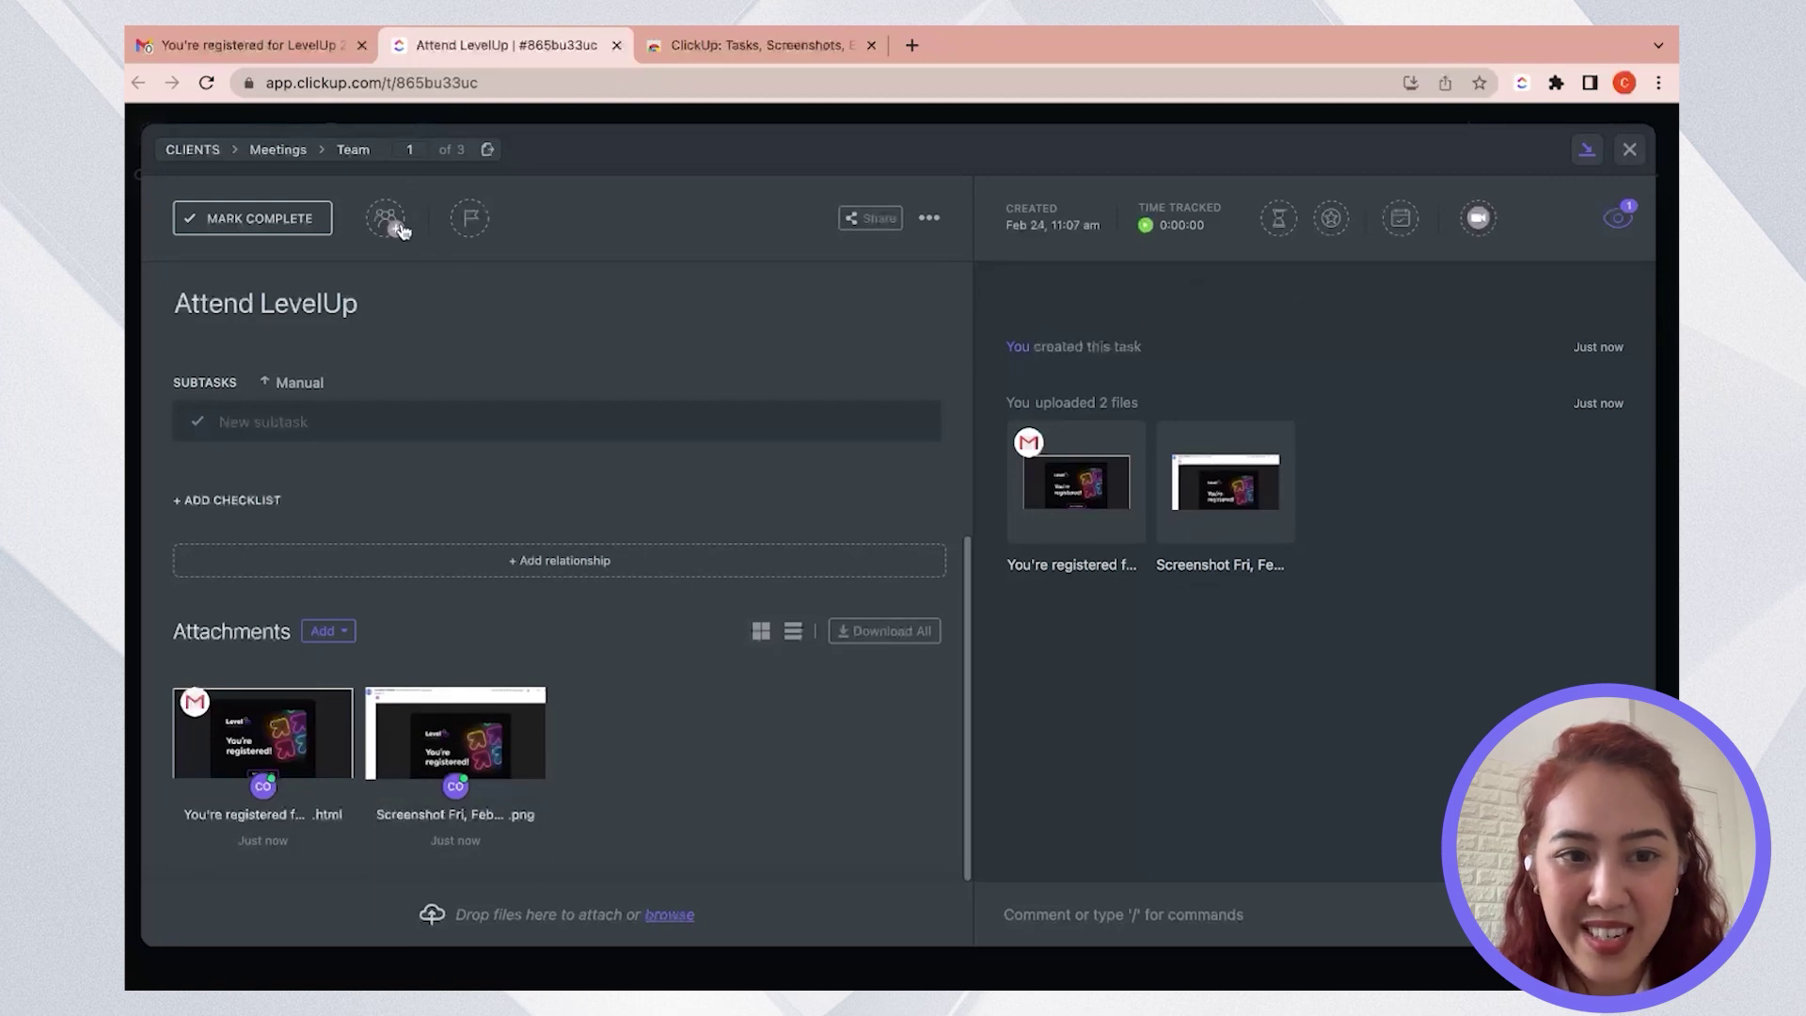
left_click(388, 222)
left_click(419, 369)
- Return to the LevelUp registration email in Gmail and scroll through it
left_click(276, 49)
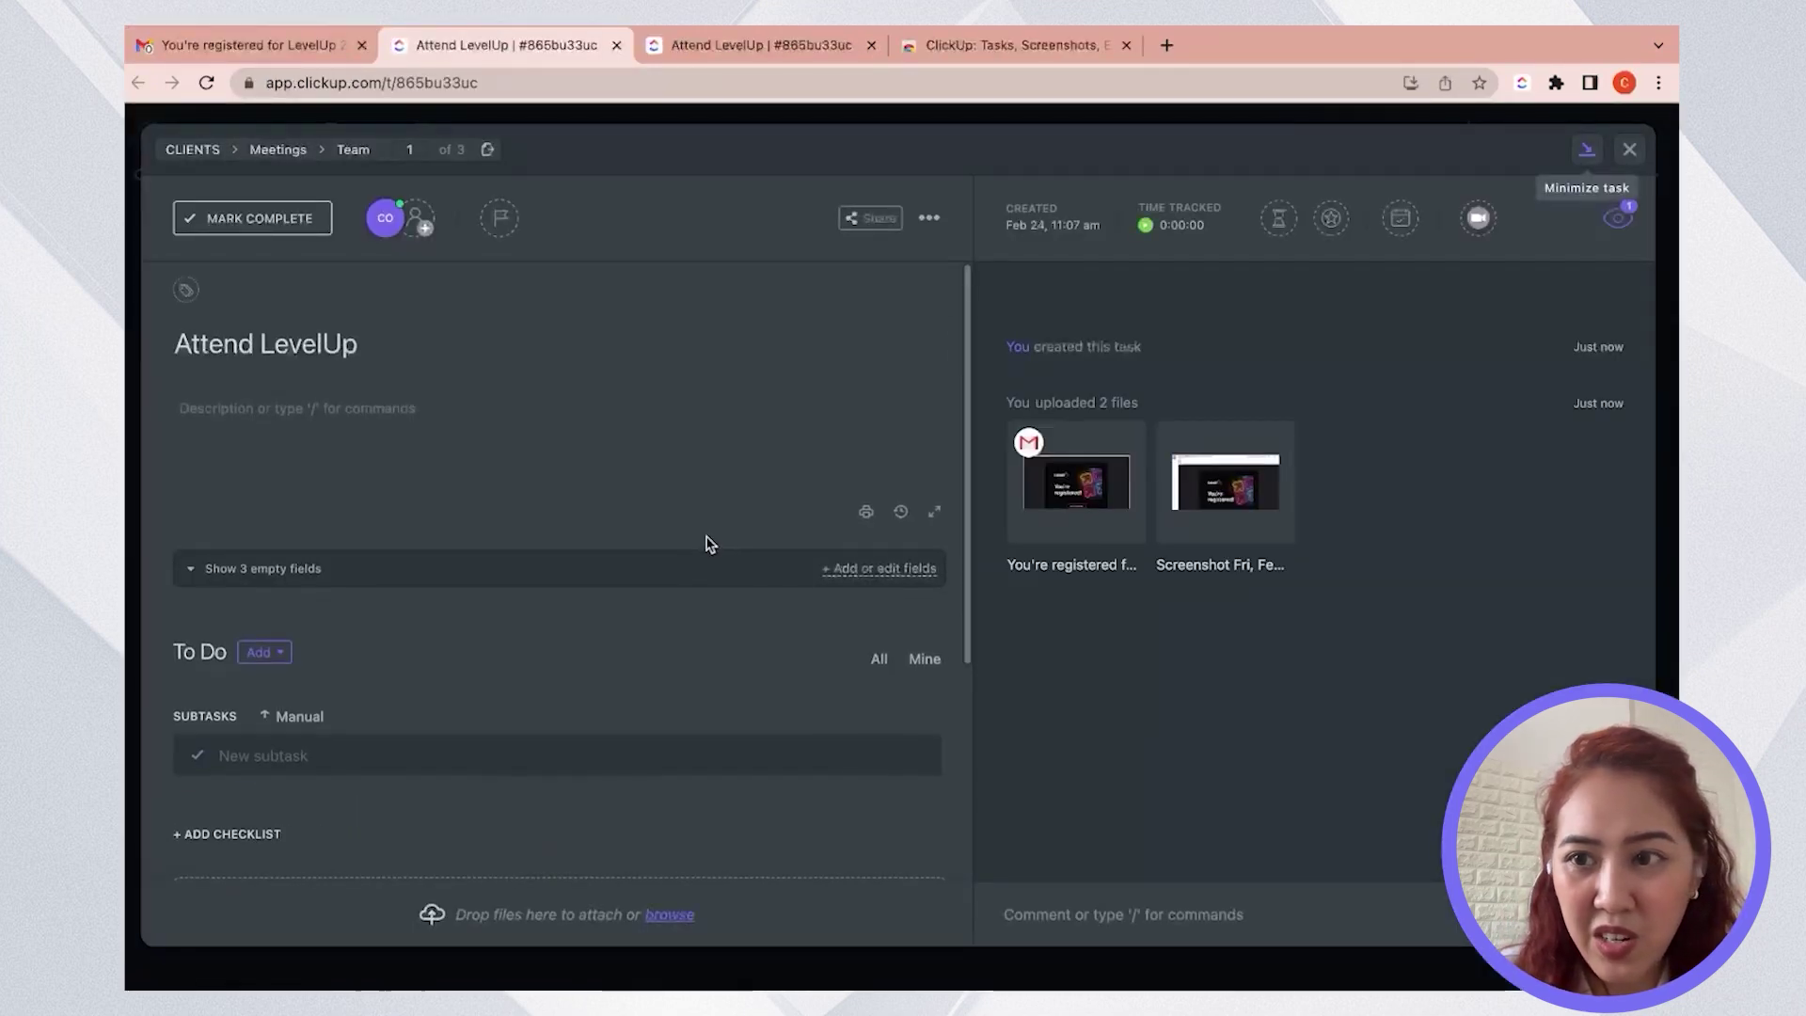
scroll(709, 544, "down", 2)
scroll(709, 544, "down", 2)
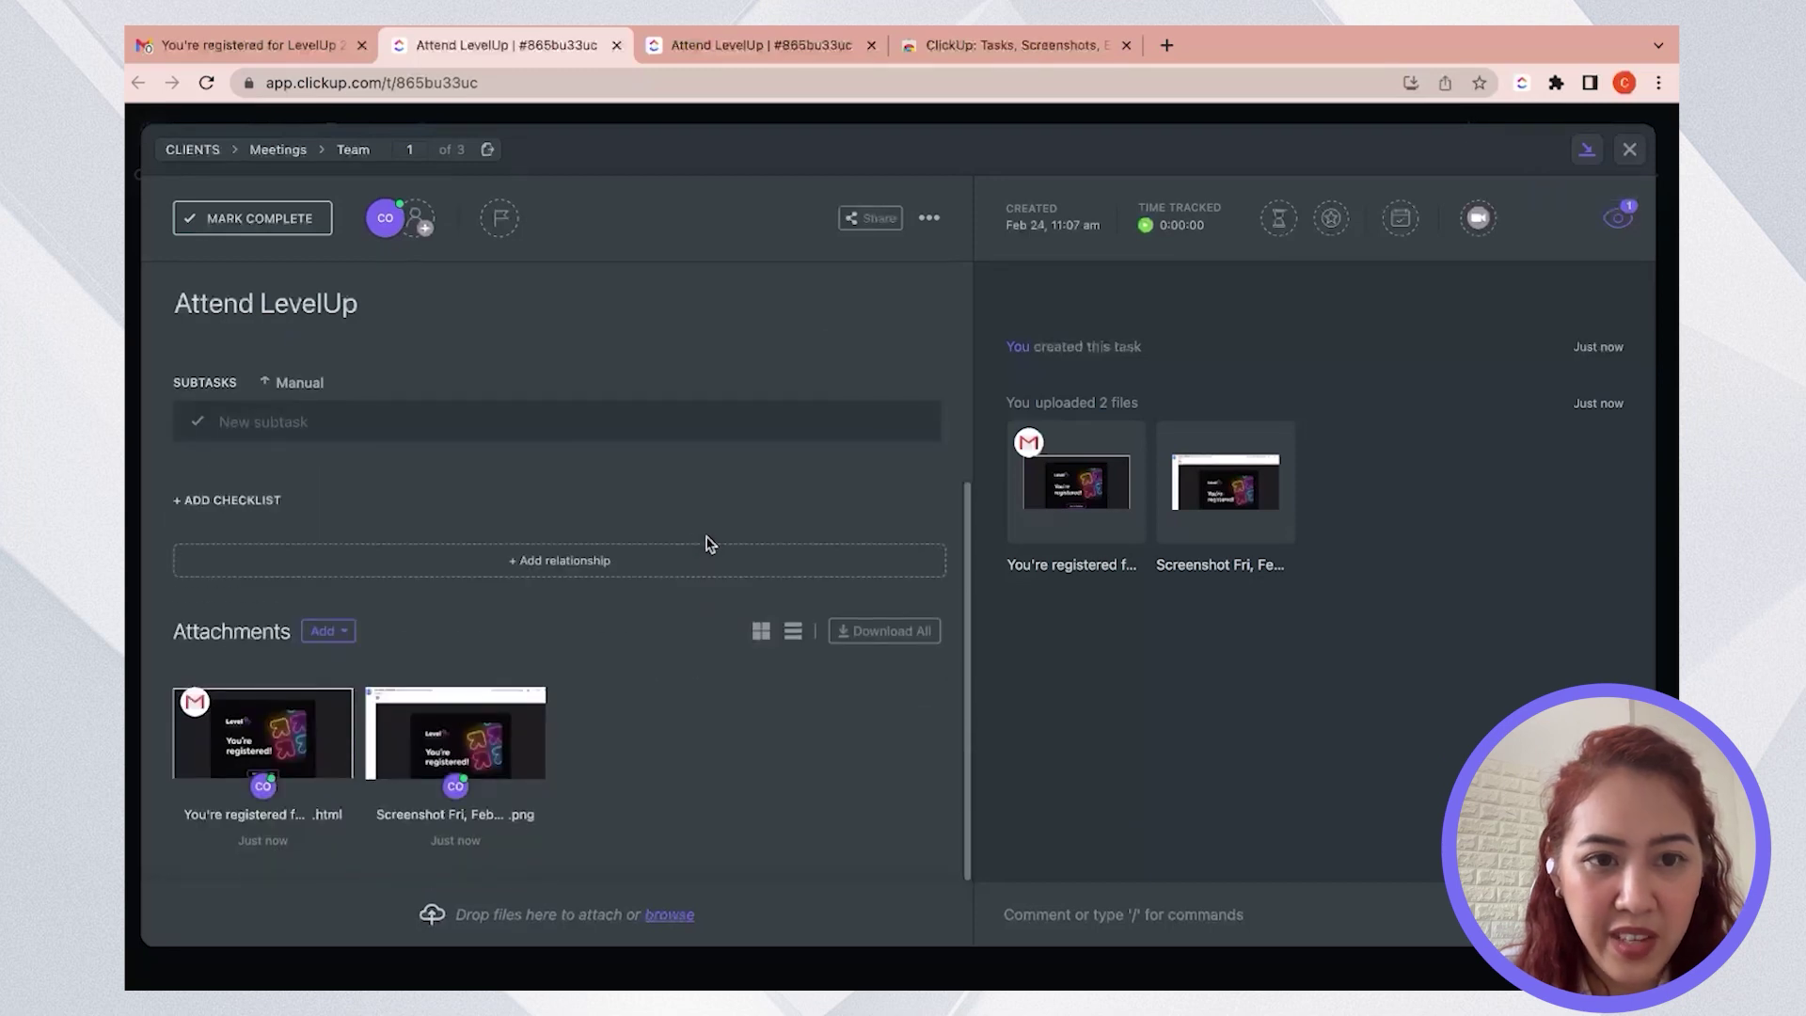